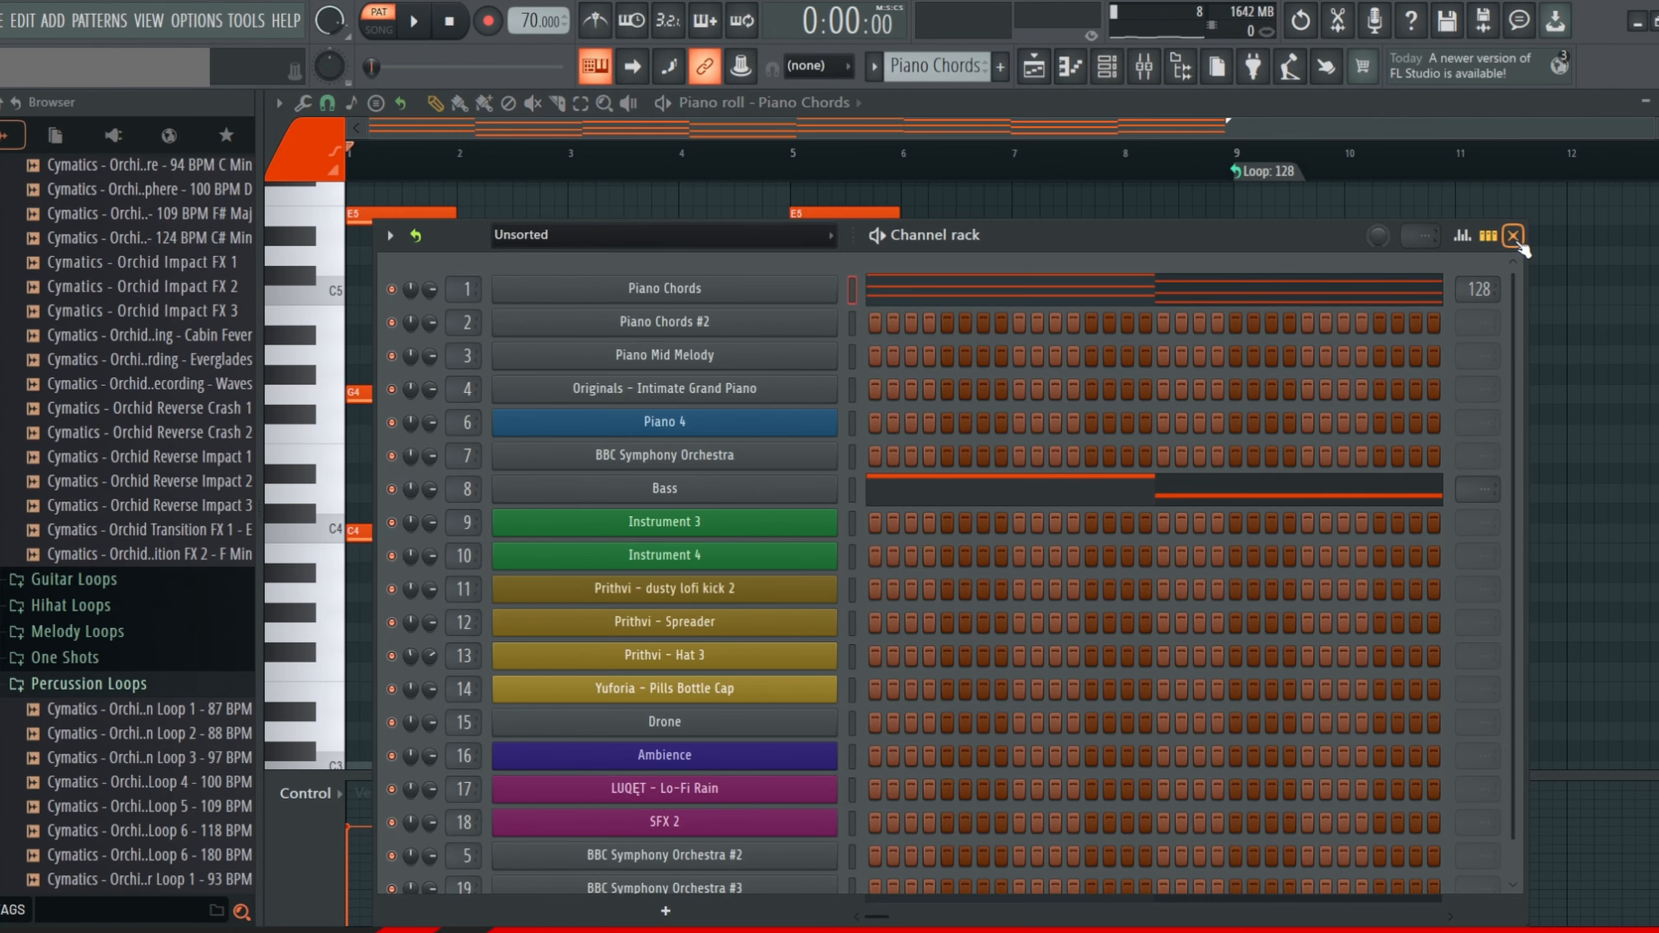
Step: Open the playlist and examine the full arrangement, from the melody tracks down to the drum and ambience tracks
click(1034, 66)
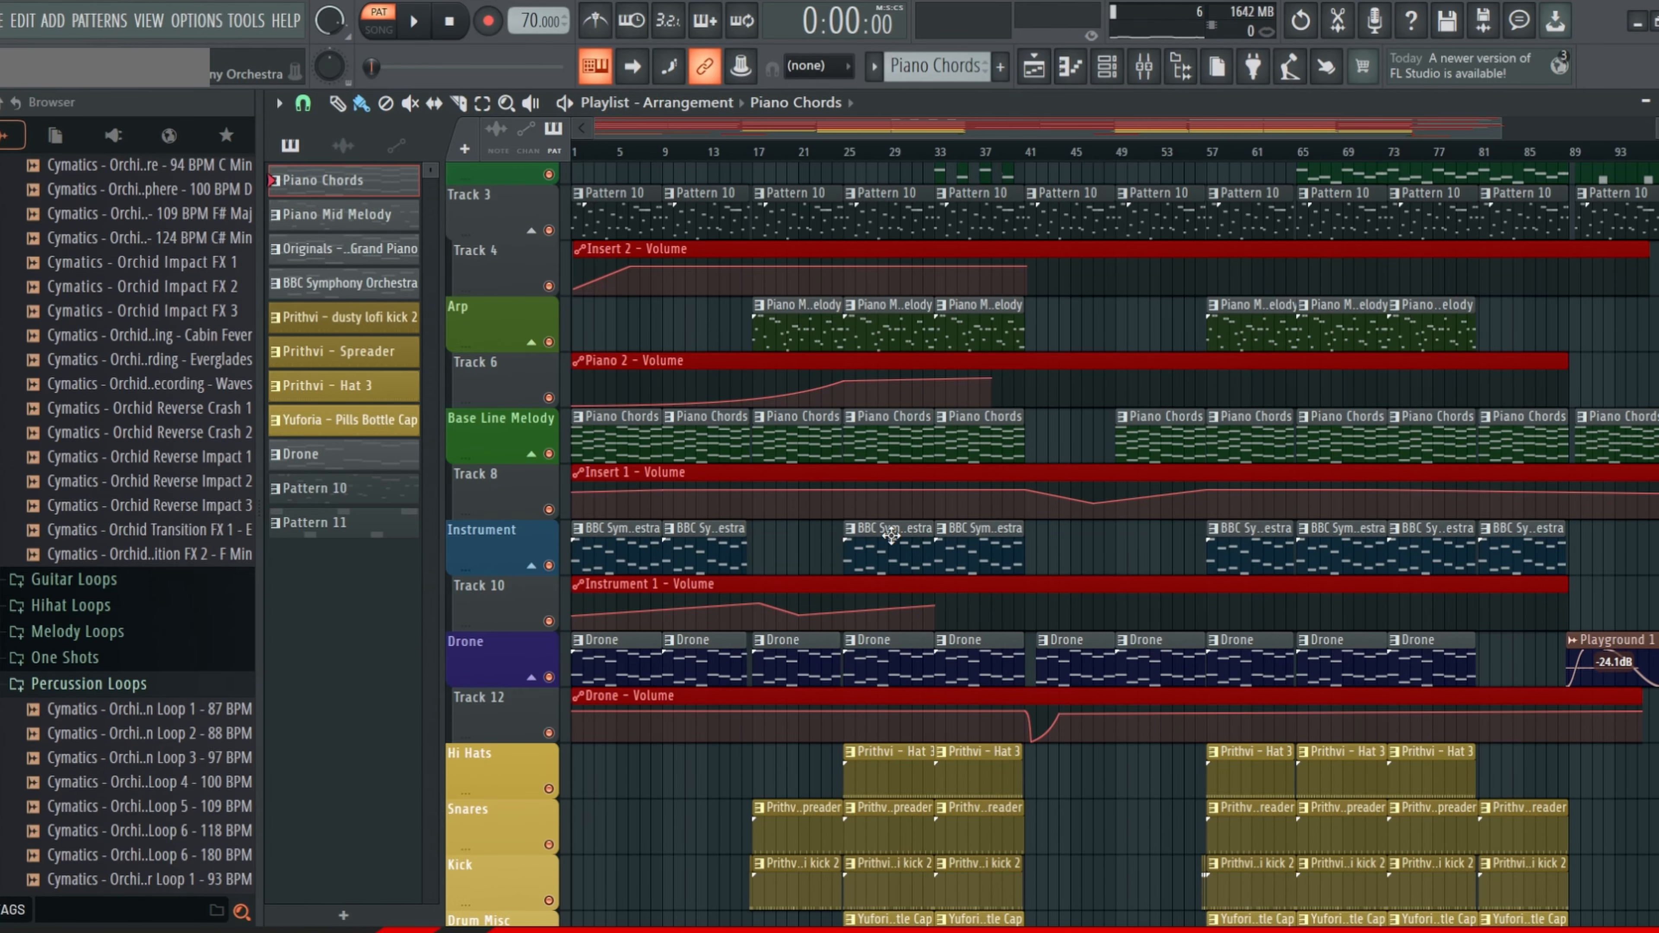
scroll(698, 261, down, 6)
scroll(696, 452, up, 3)
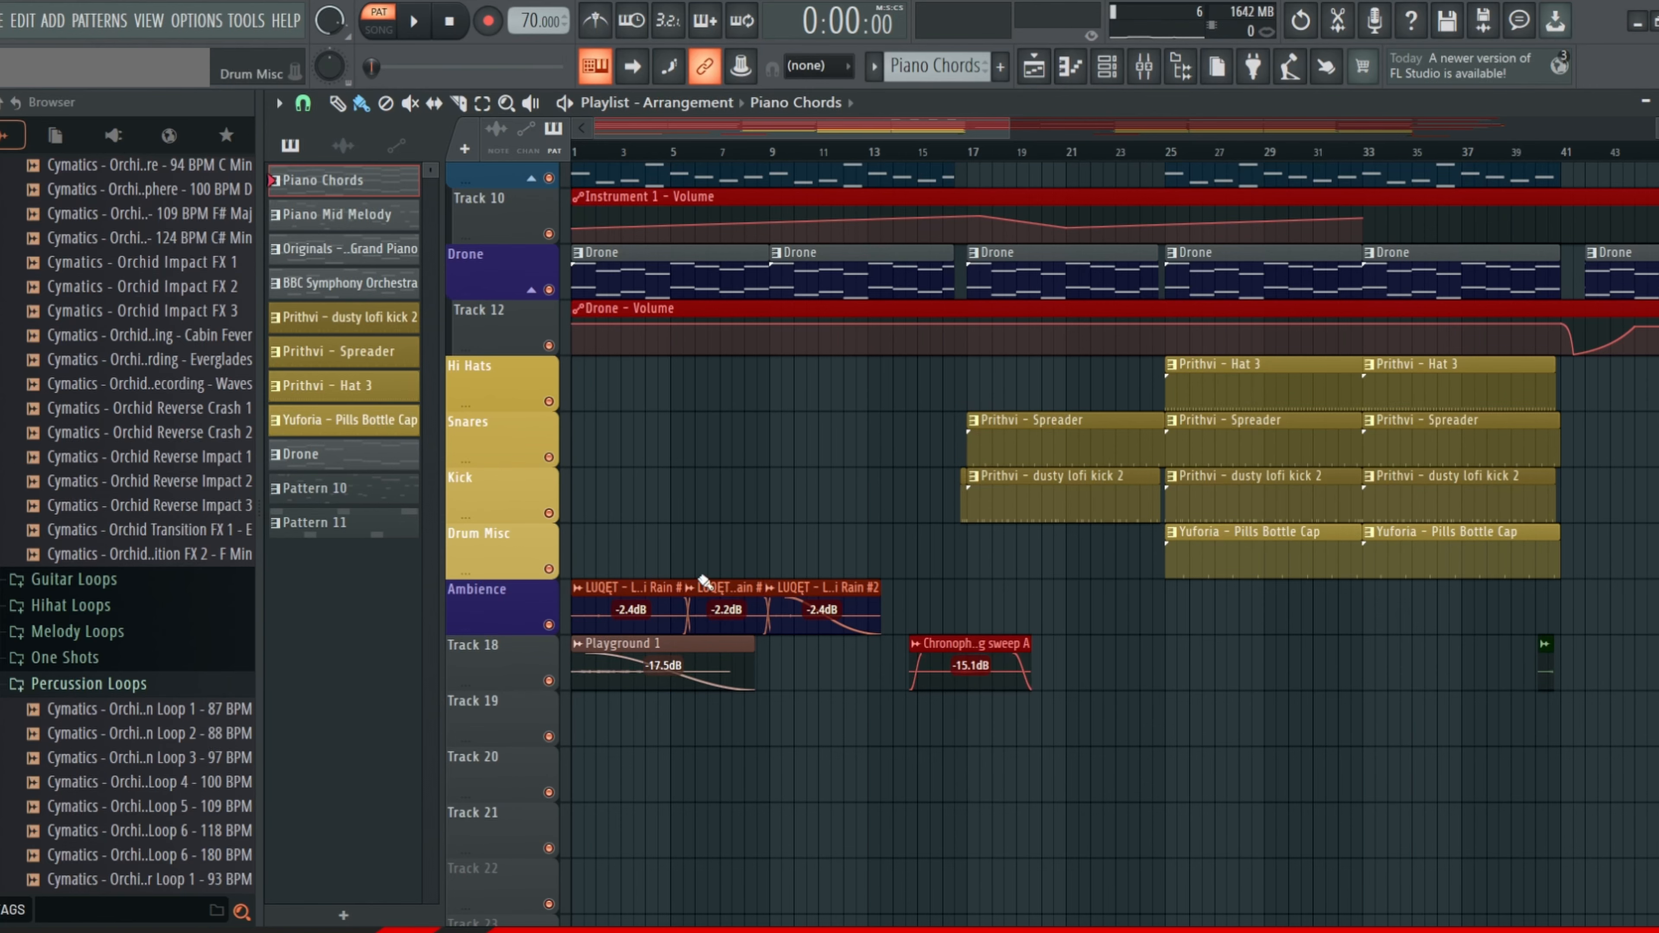
drag(850, 523, 524, 618)
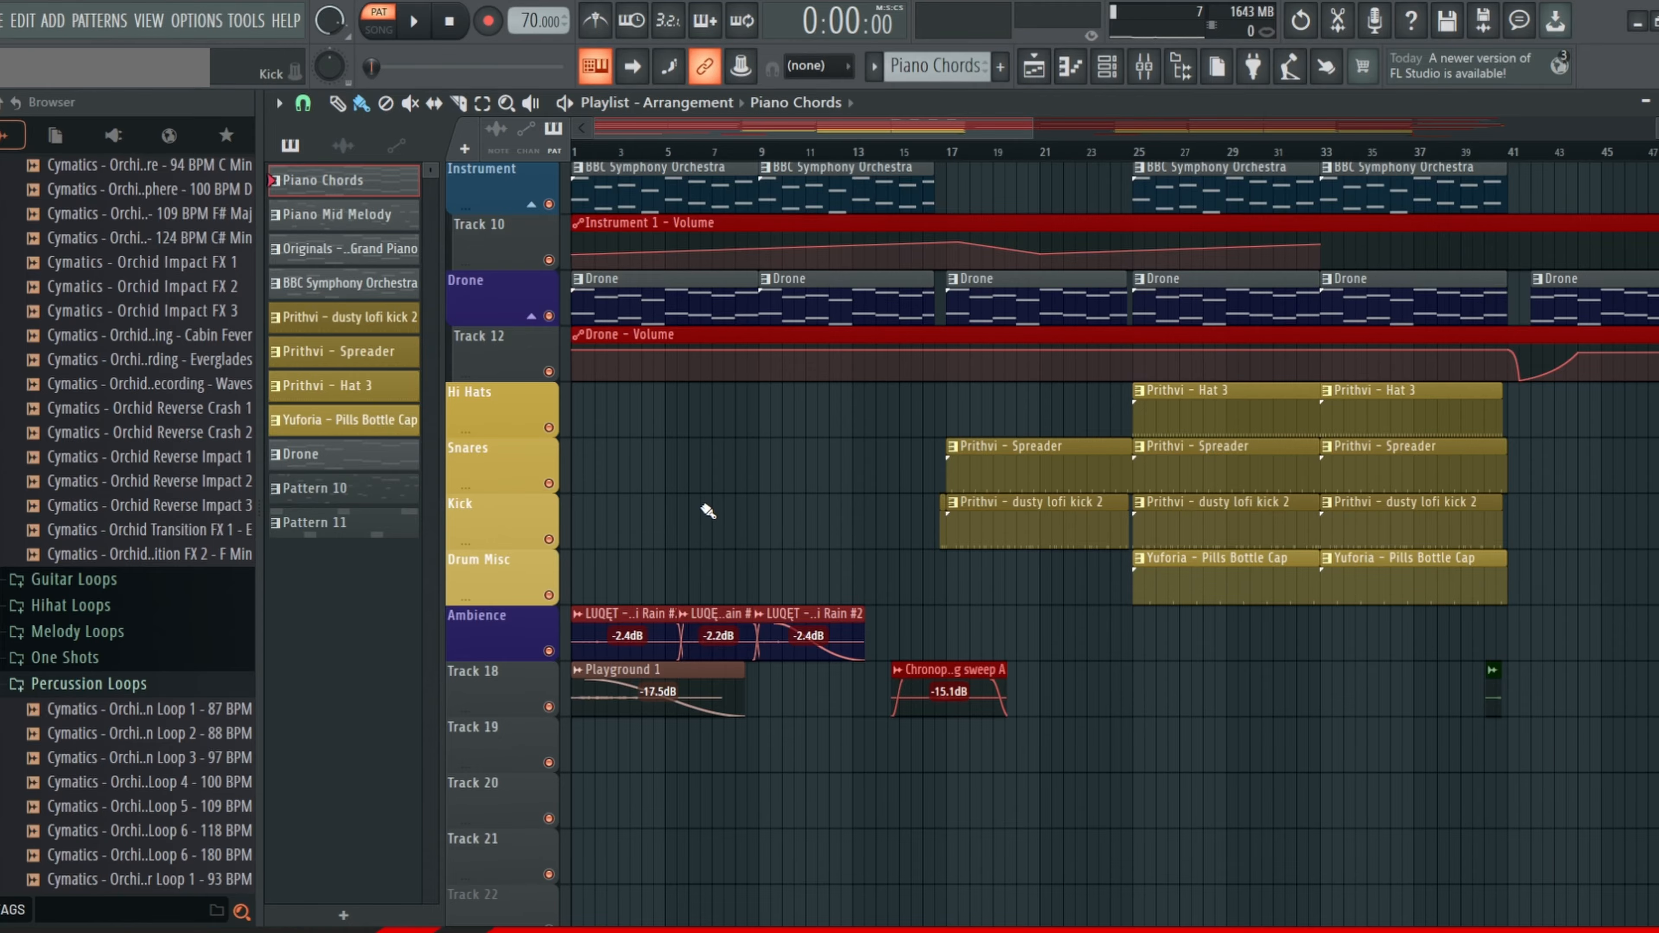
scroll(702, 474, up, 8)
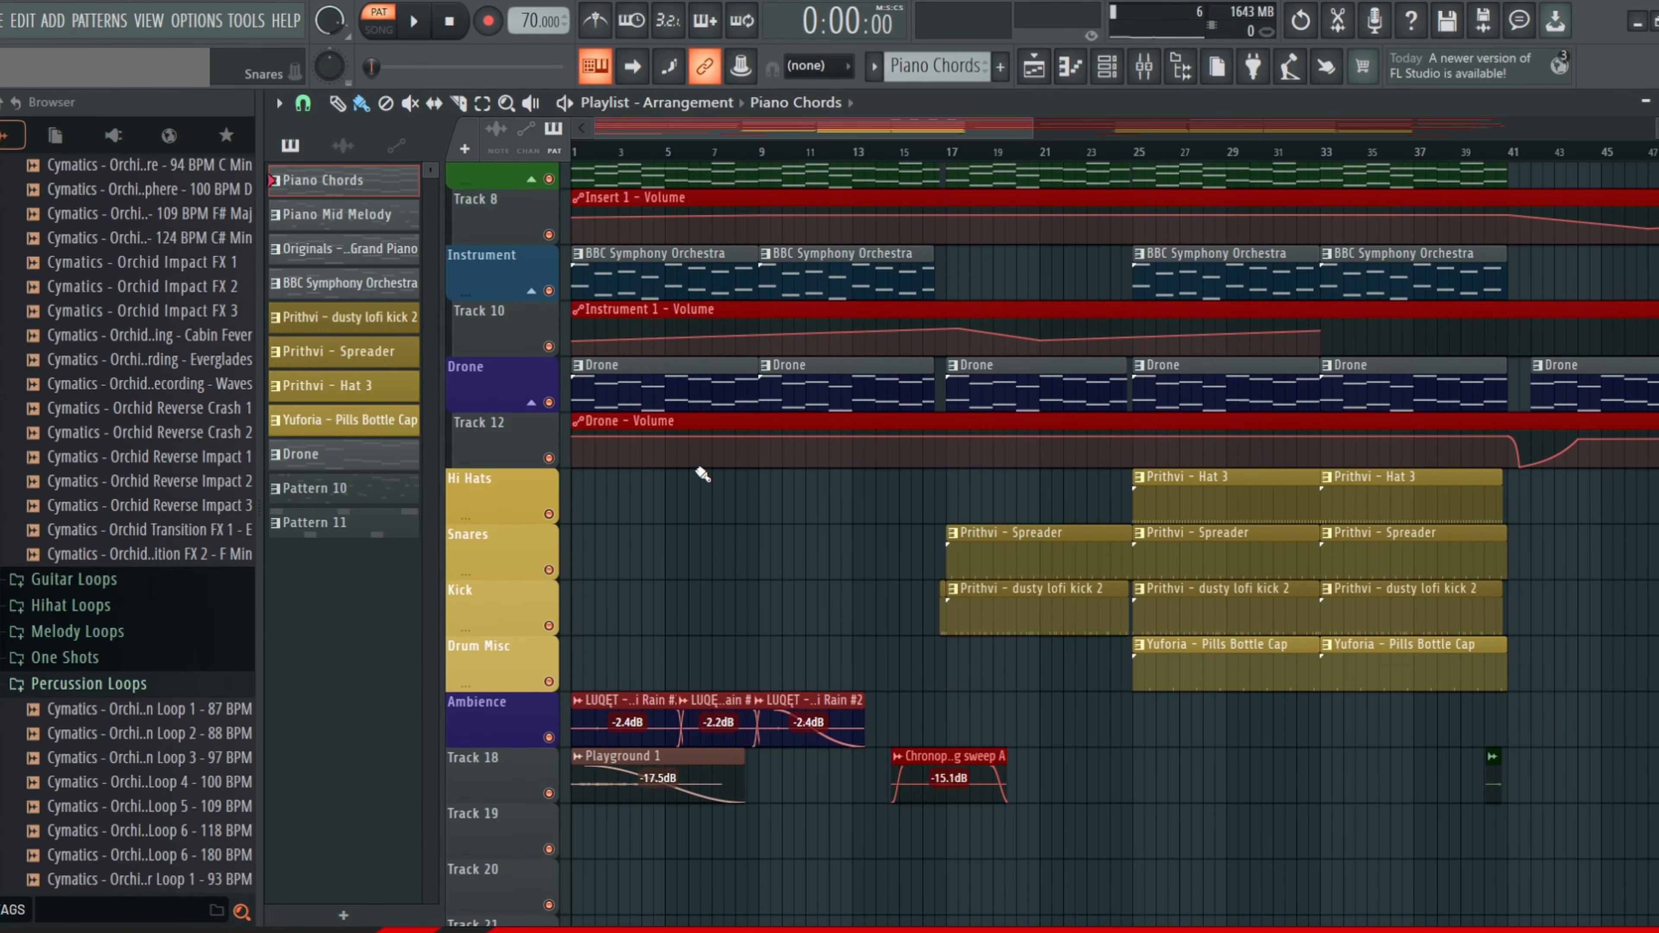
scroll(696, 464, down, 5)
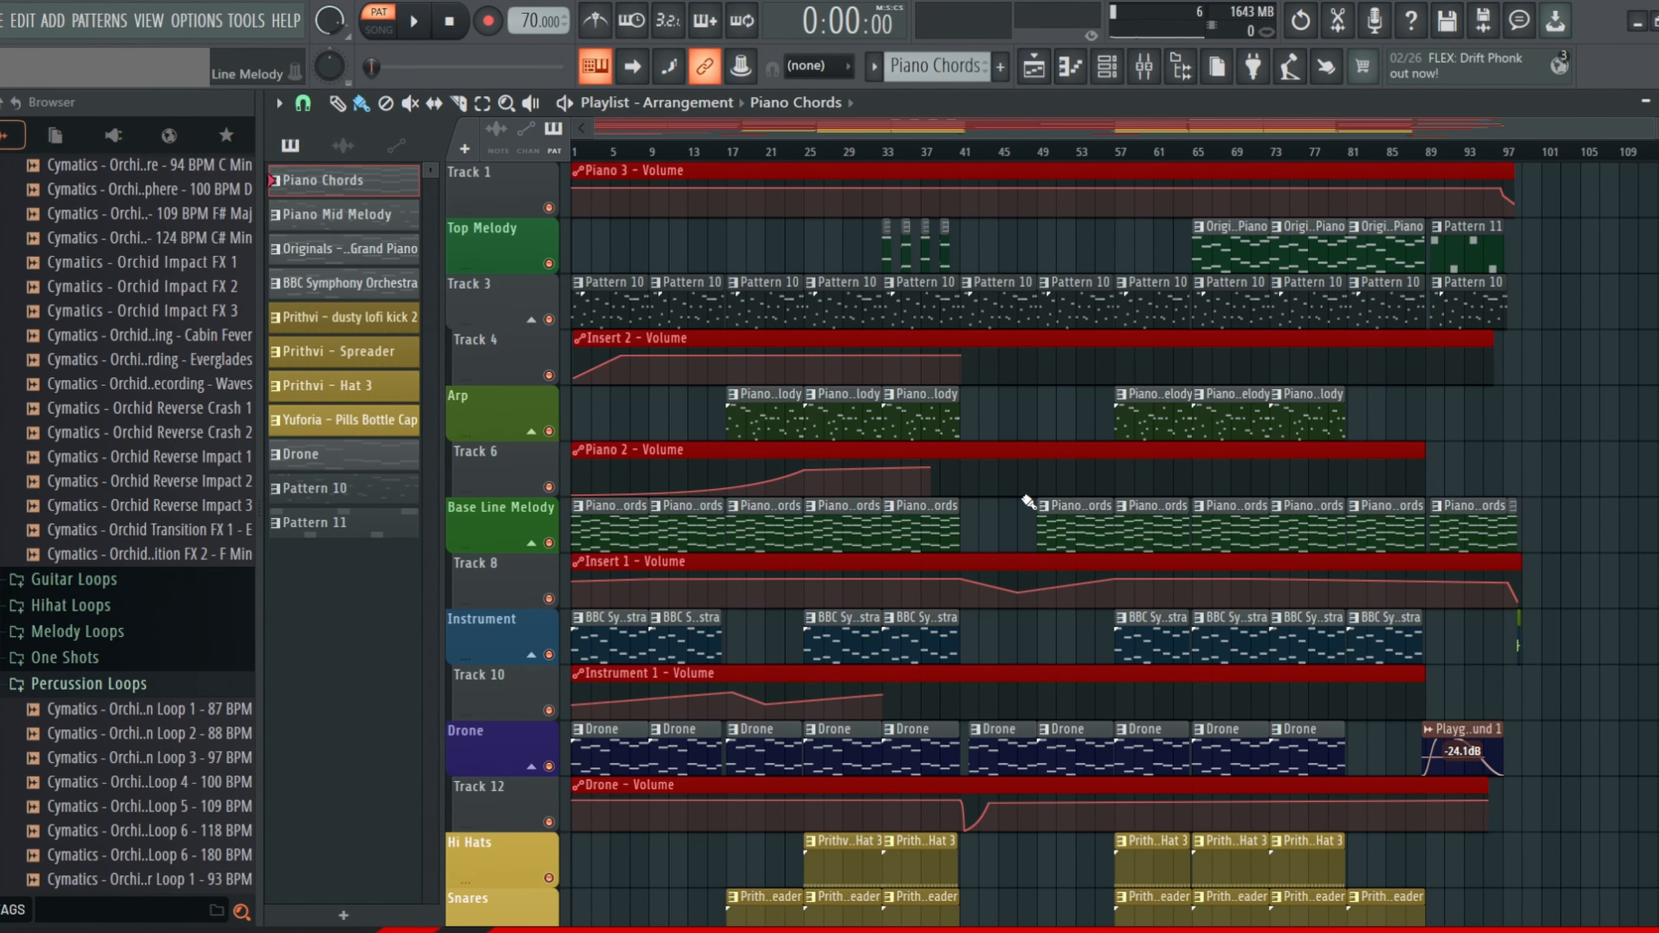
scroll(693, 281, up, 4)
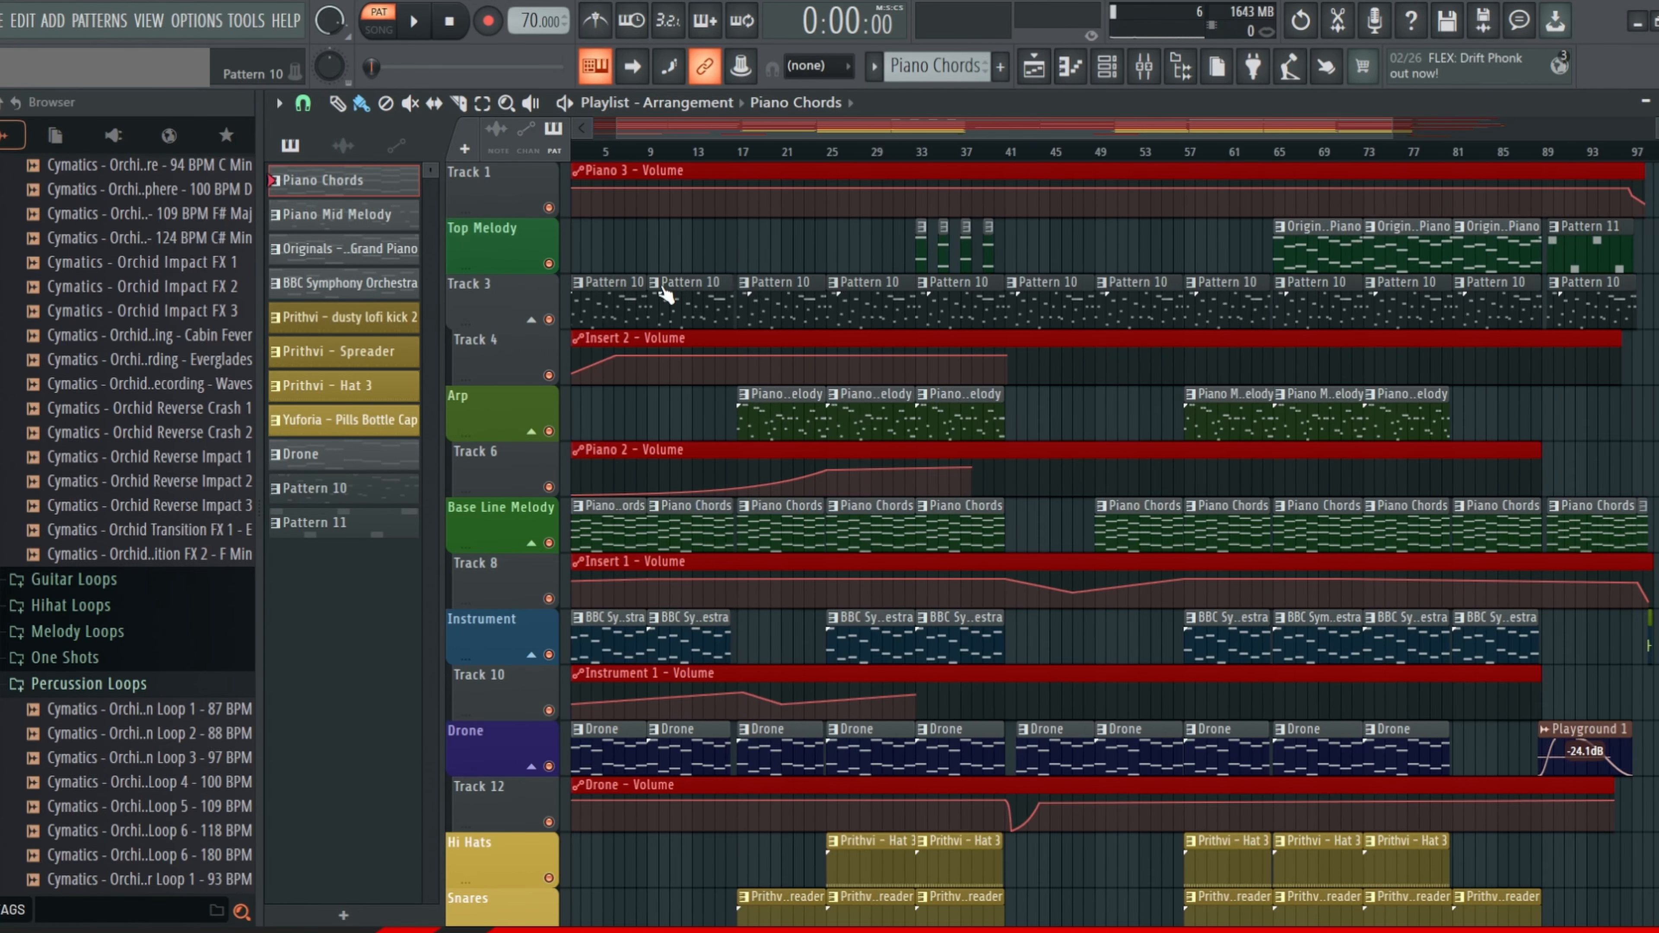
Step: View Pattern 10's notes in the piano roll and inspect the Piano Chords channel's instrument from the channel rack
double_click(752, 290)
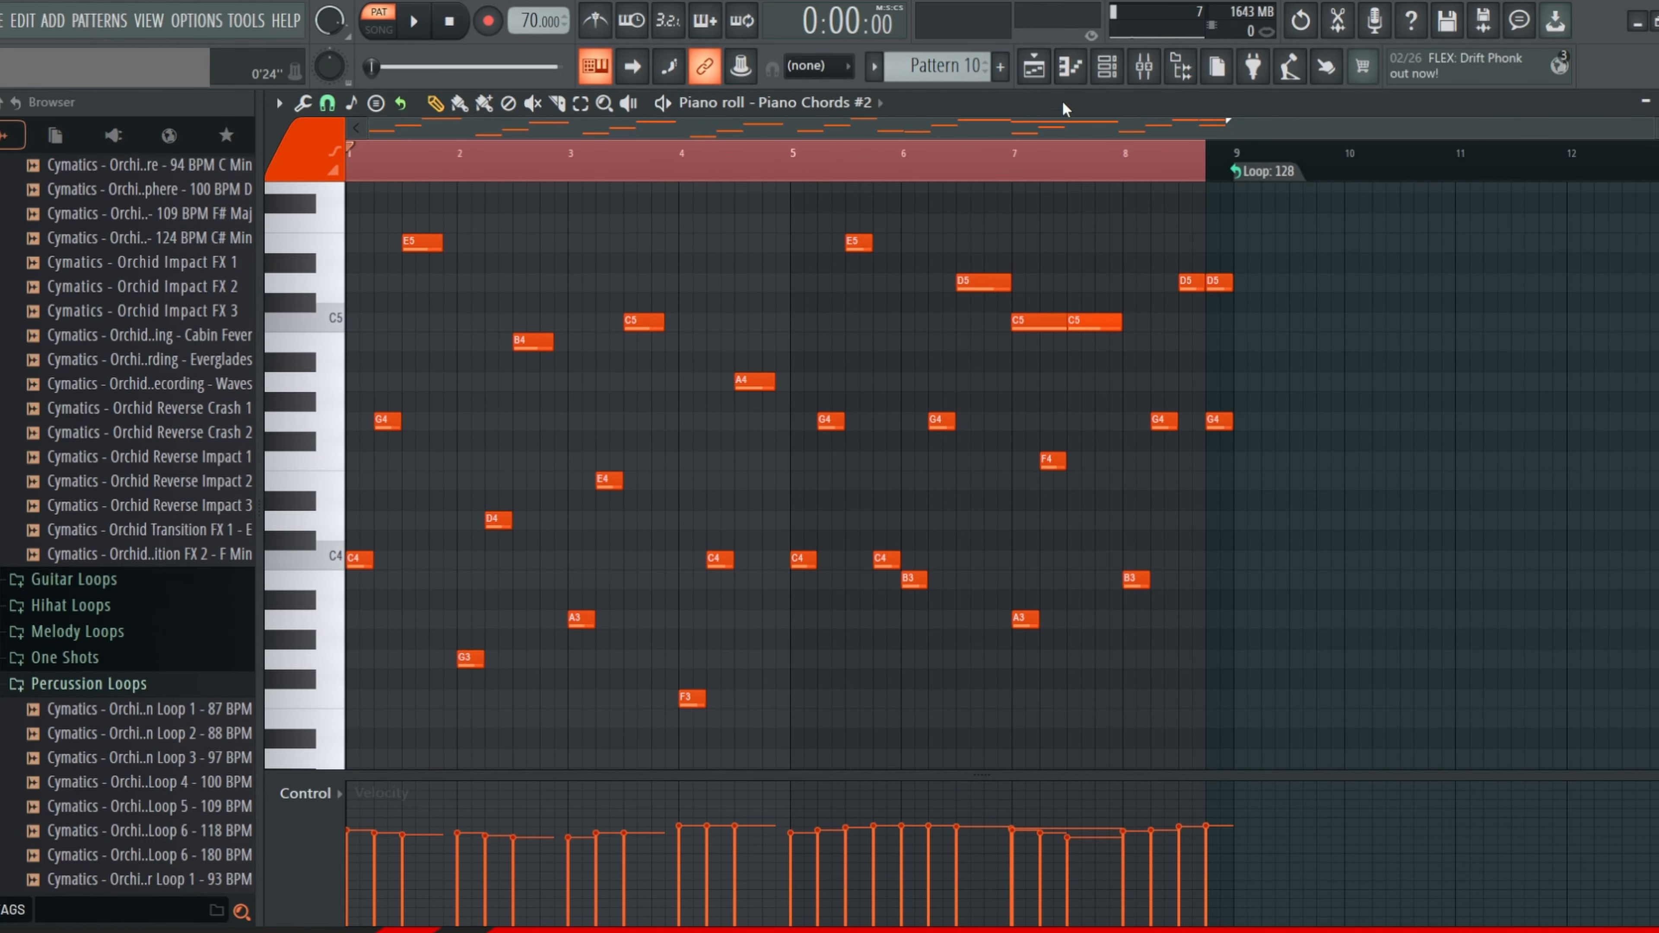
click(1034, 66)
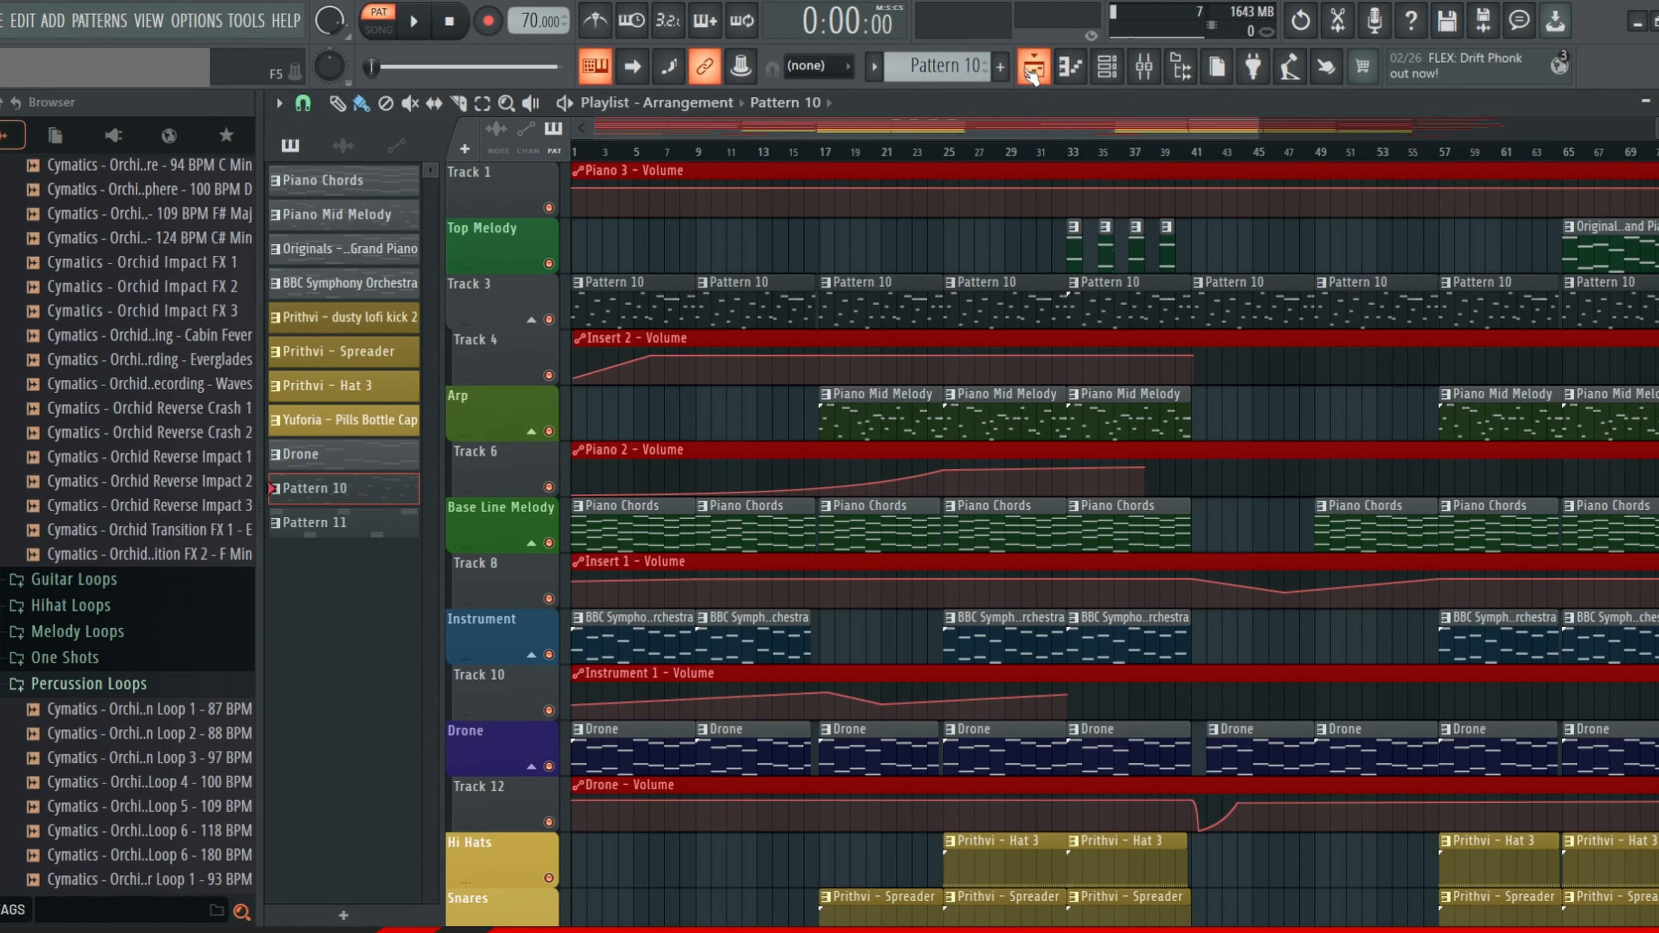
click(1107, 77)
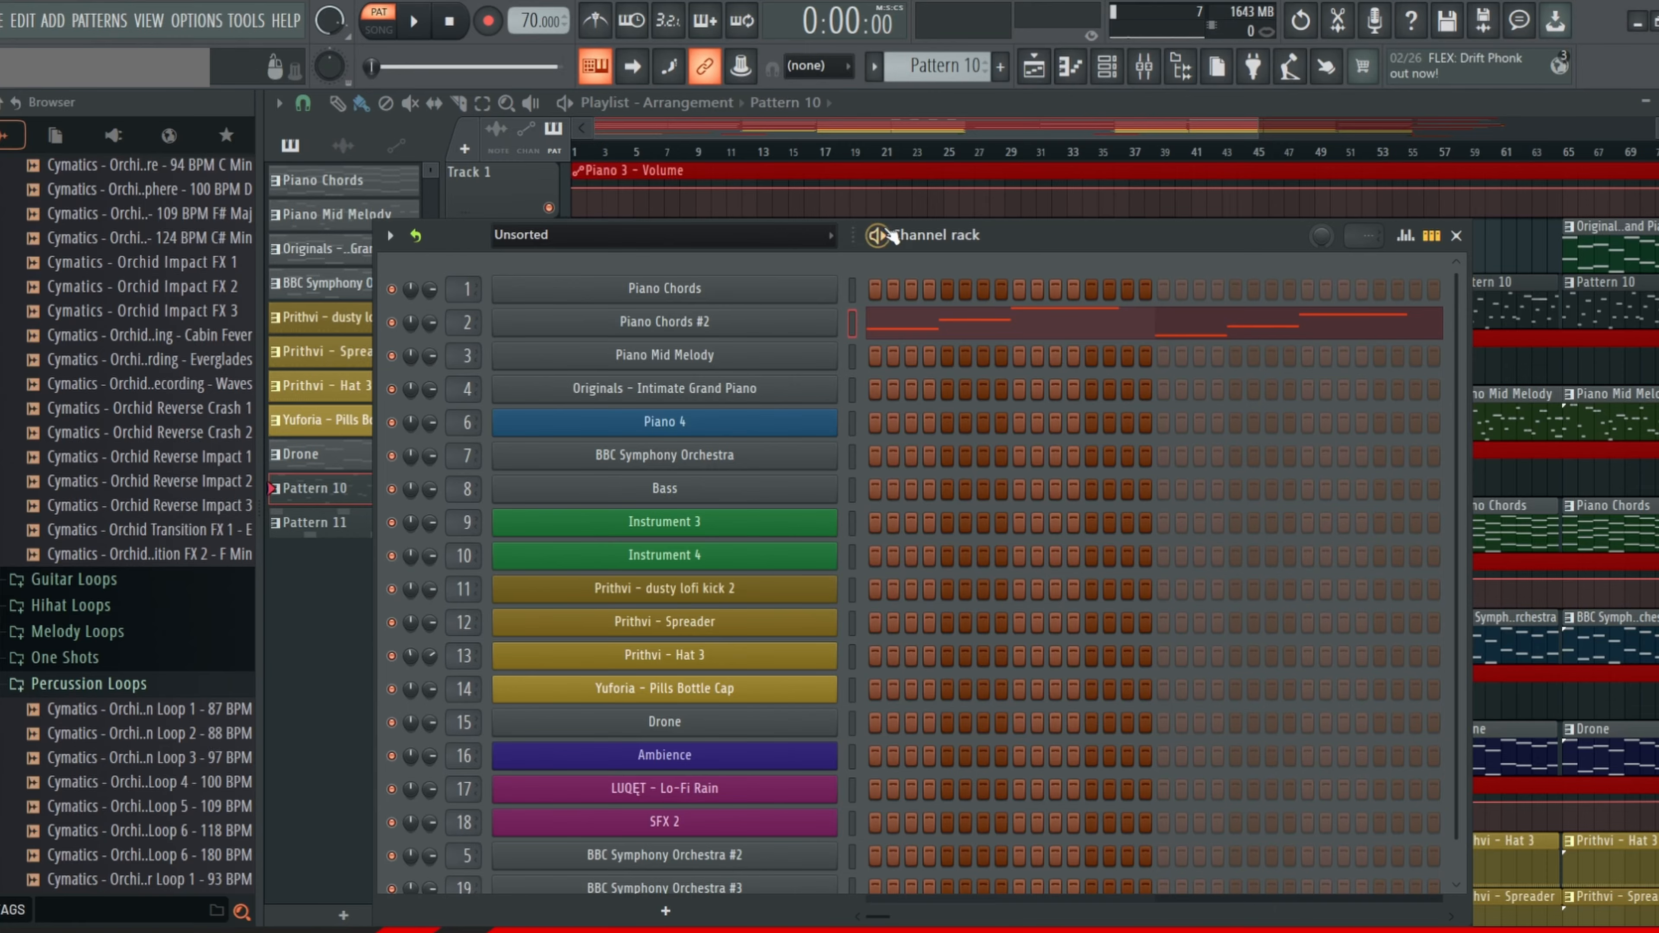
drag(892, 237, 955, 182)
click(783, 233)
drag(896, 336, 803, 215)
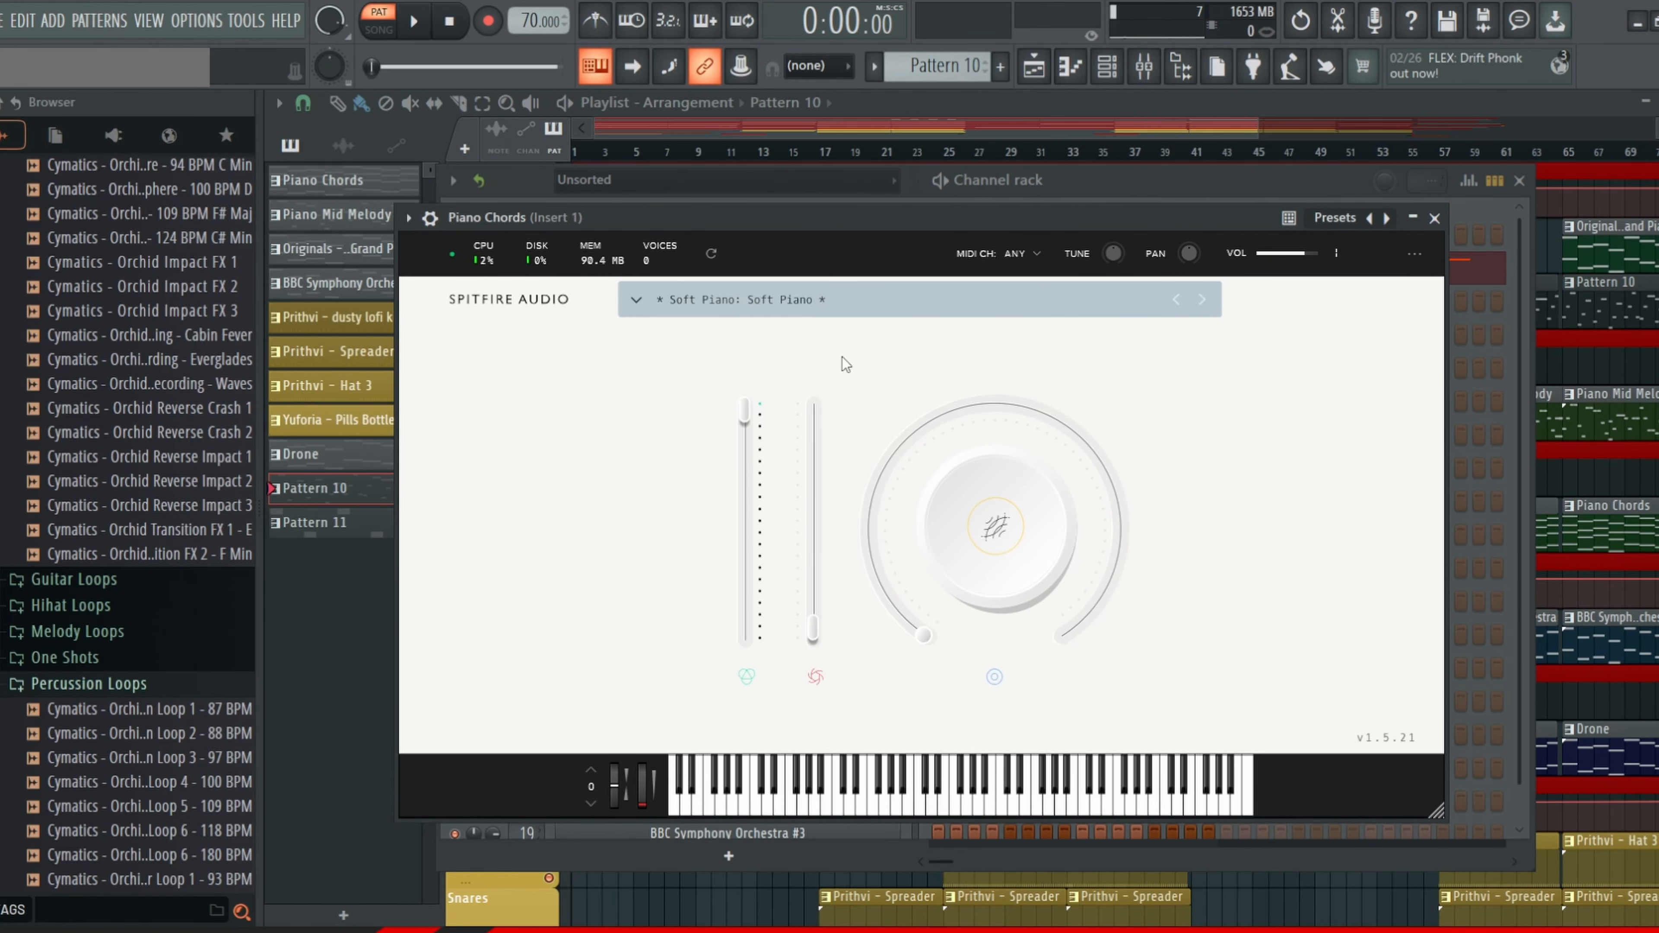
click(1434, 218)
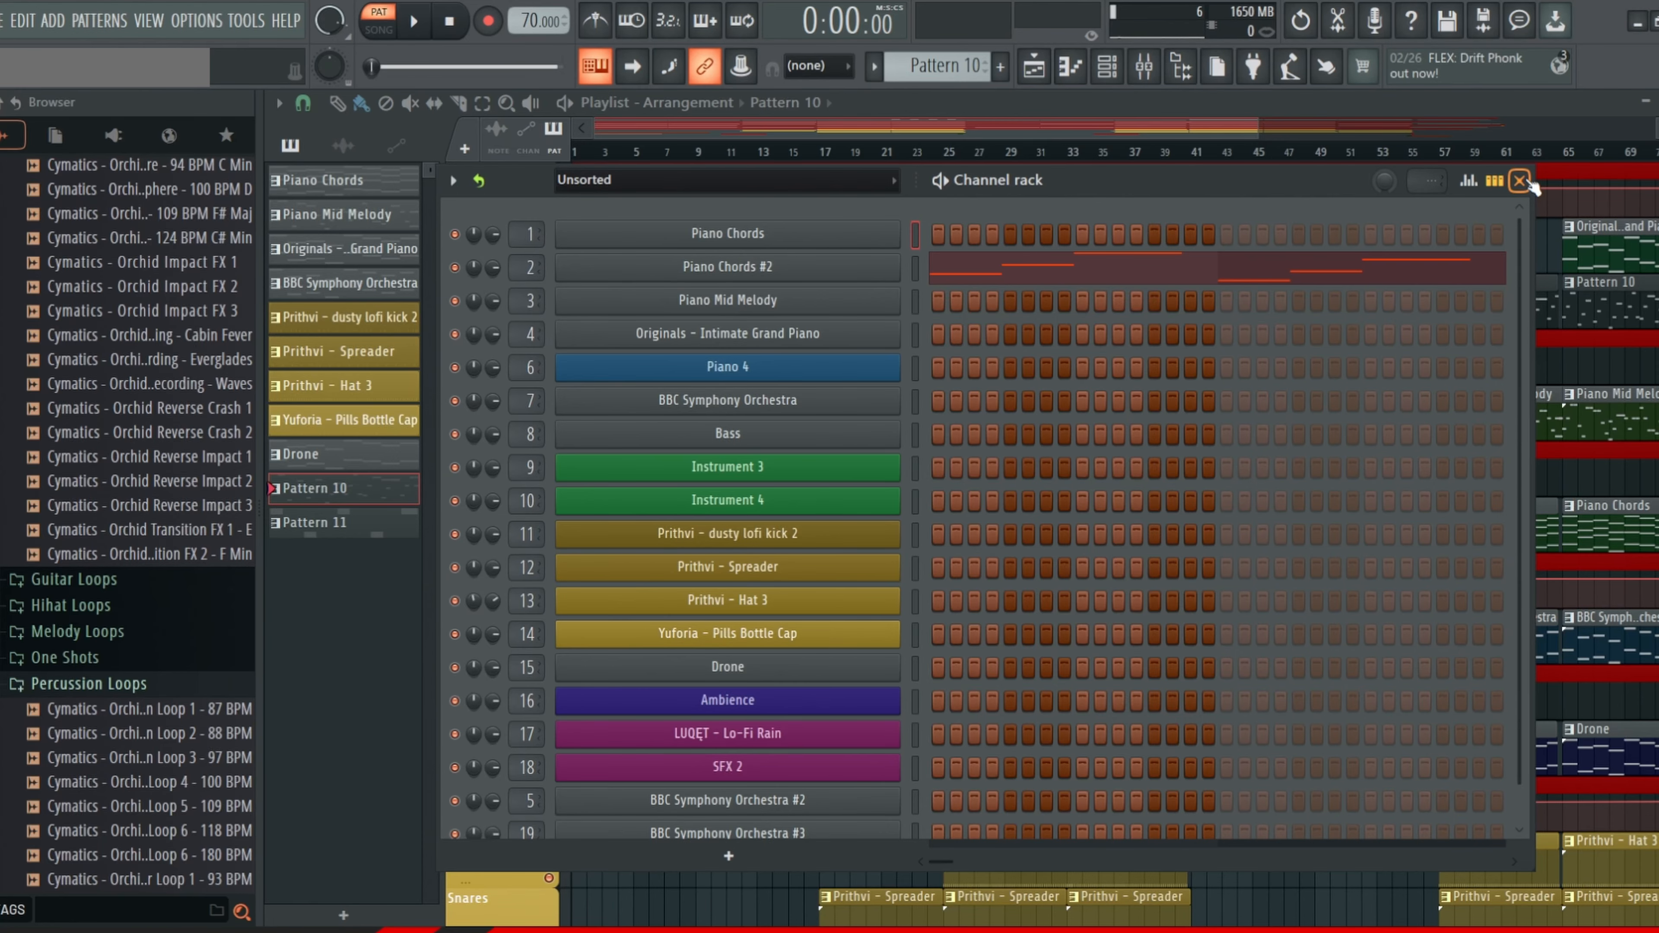
click(1520, 181)
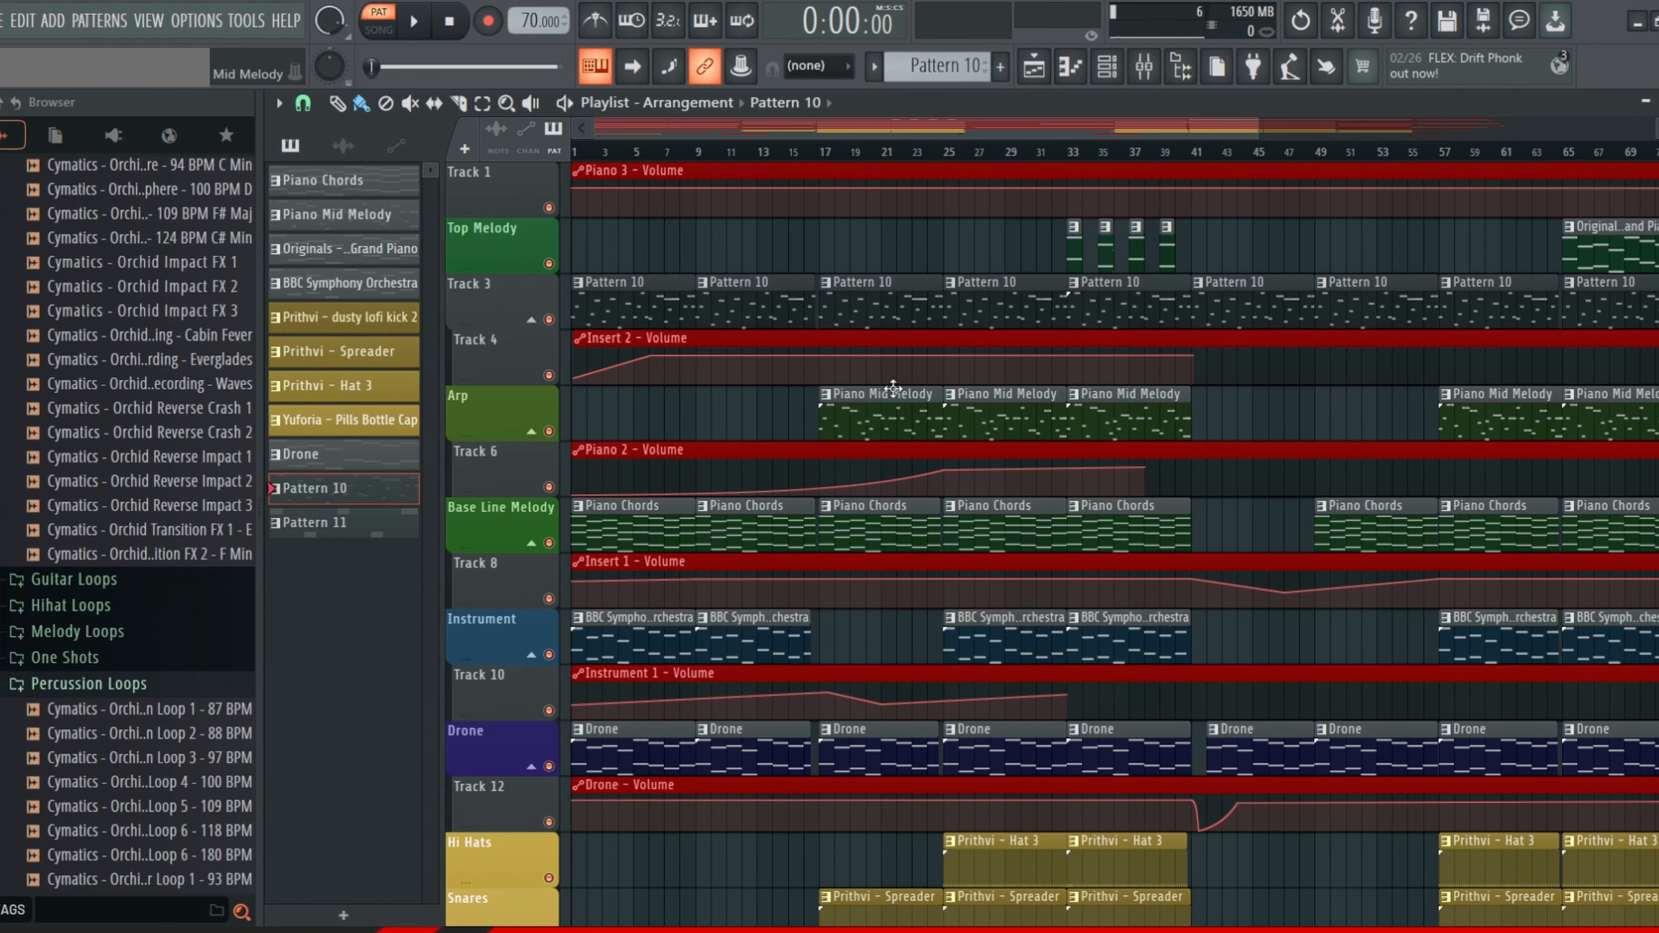
Step: Play Pattern 10 through in the piano roll from bar 1 and clear the time selection on its timeline
double_click(719, 310)
scroll(1077, 221, up, 1)
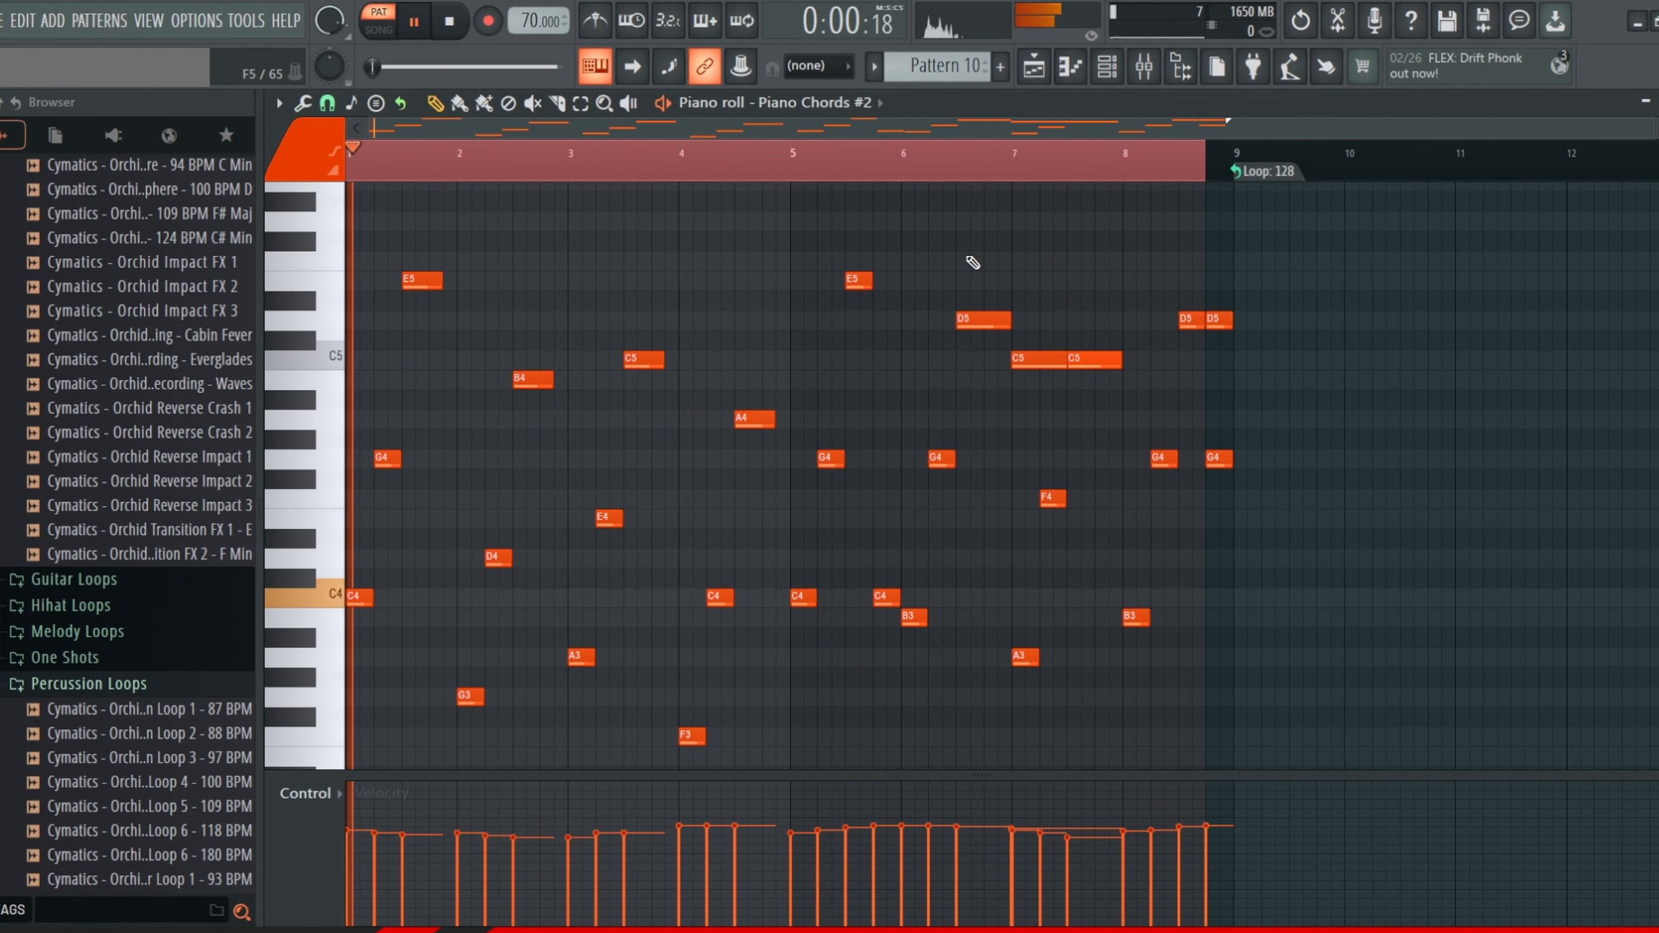
scroll(817, 262, down, 1)
key(space)
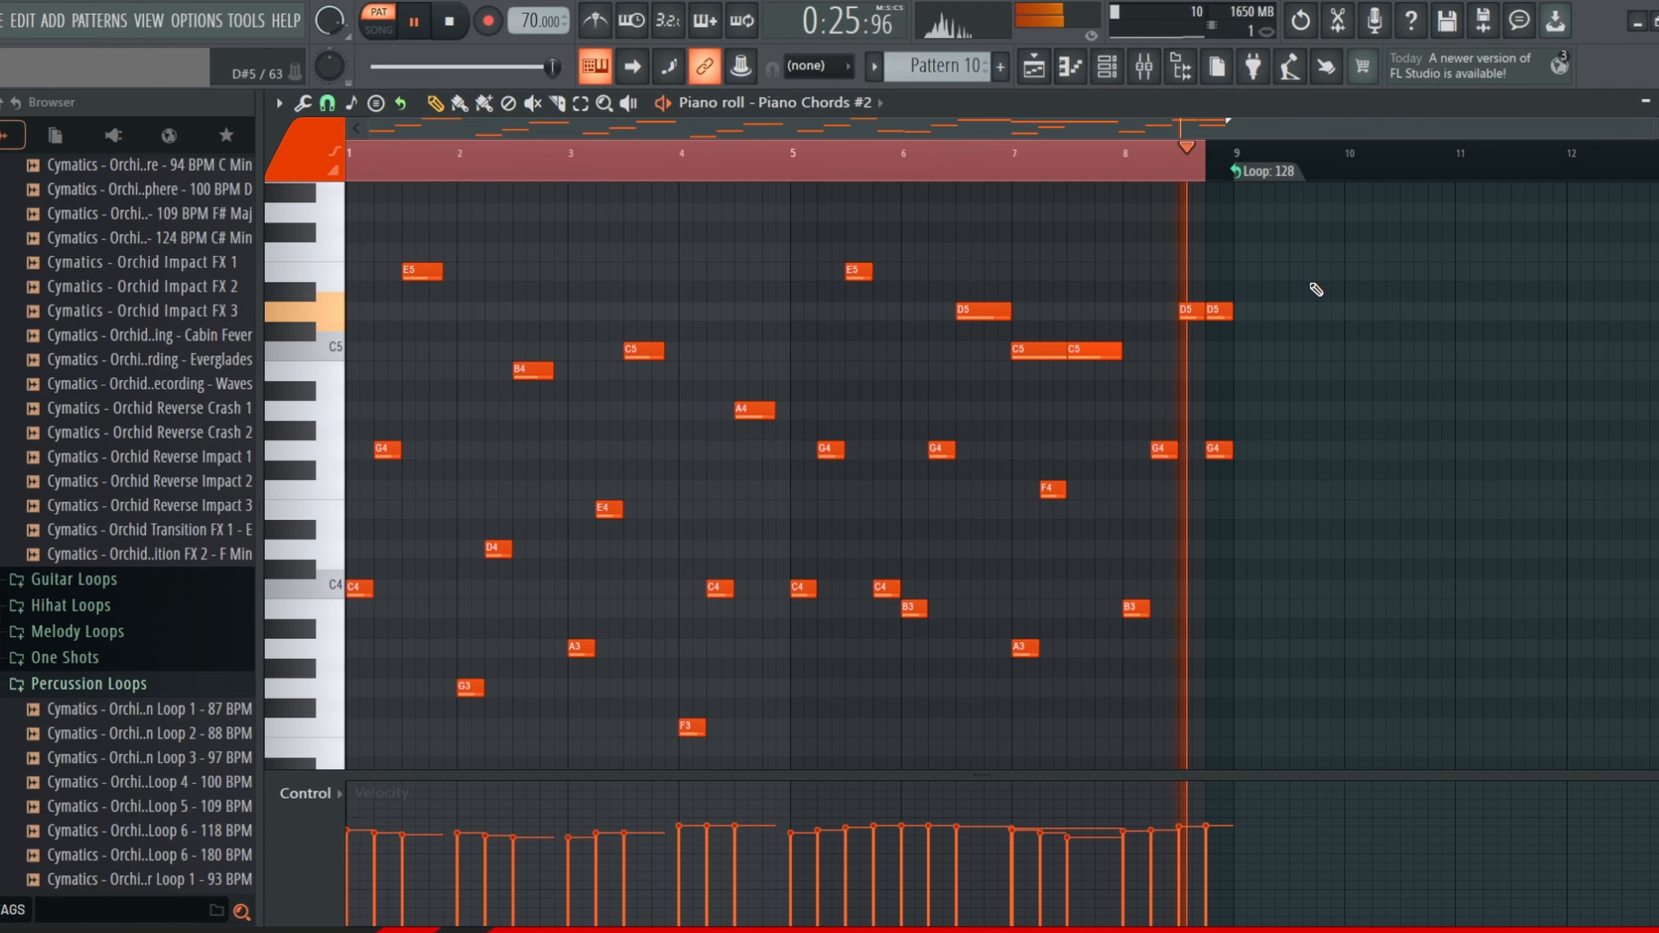
key(space)
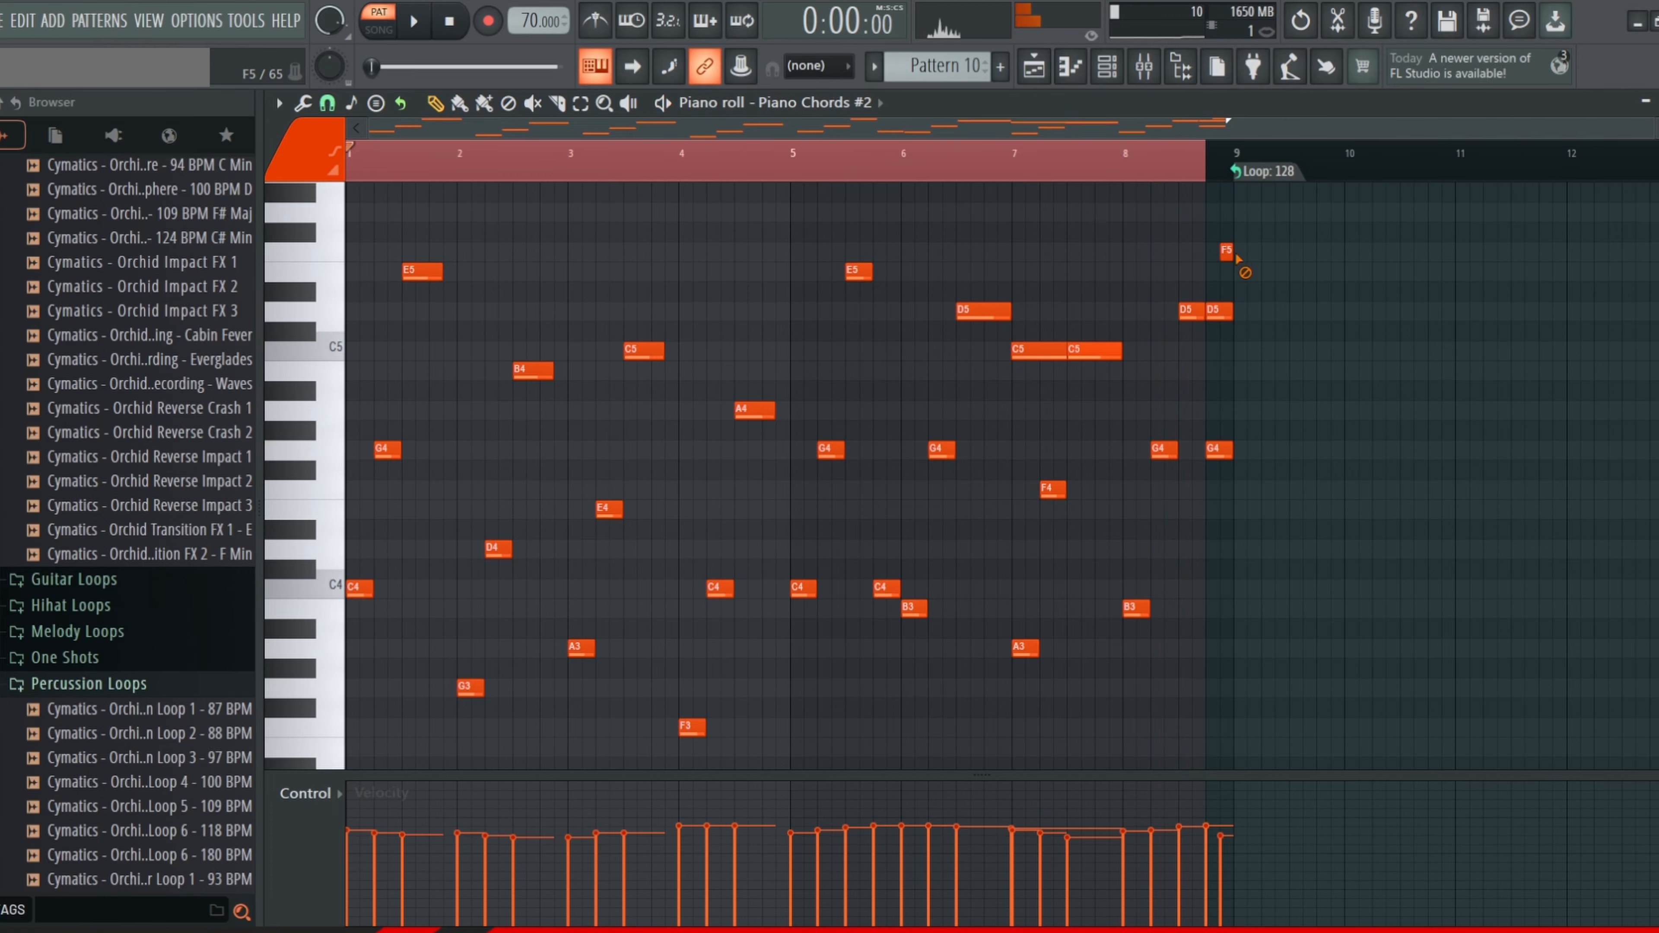
drag(1120, 160, 1001, 153)
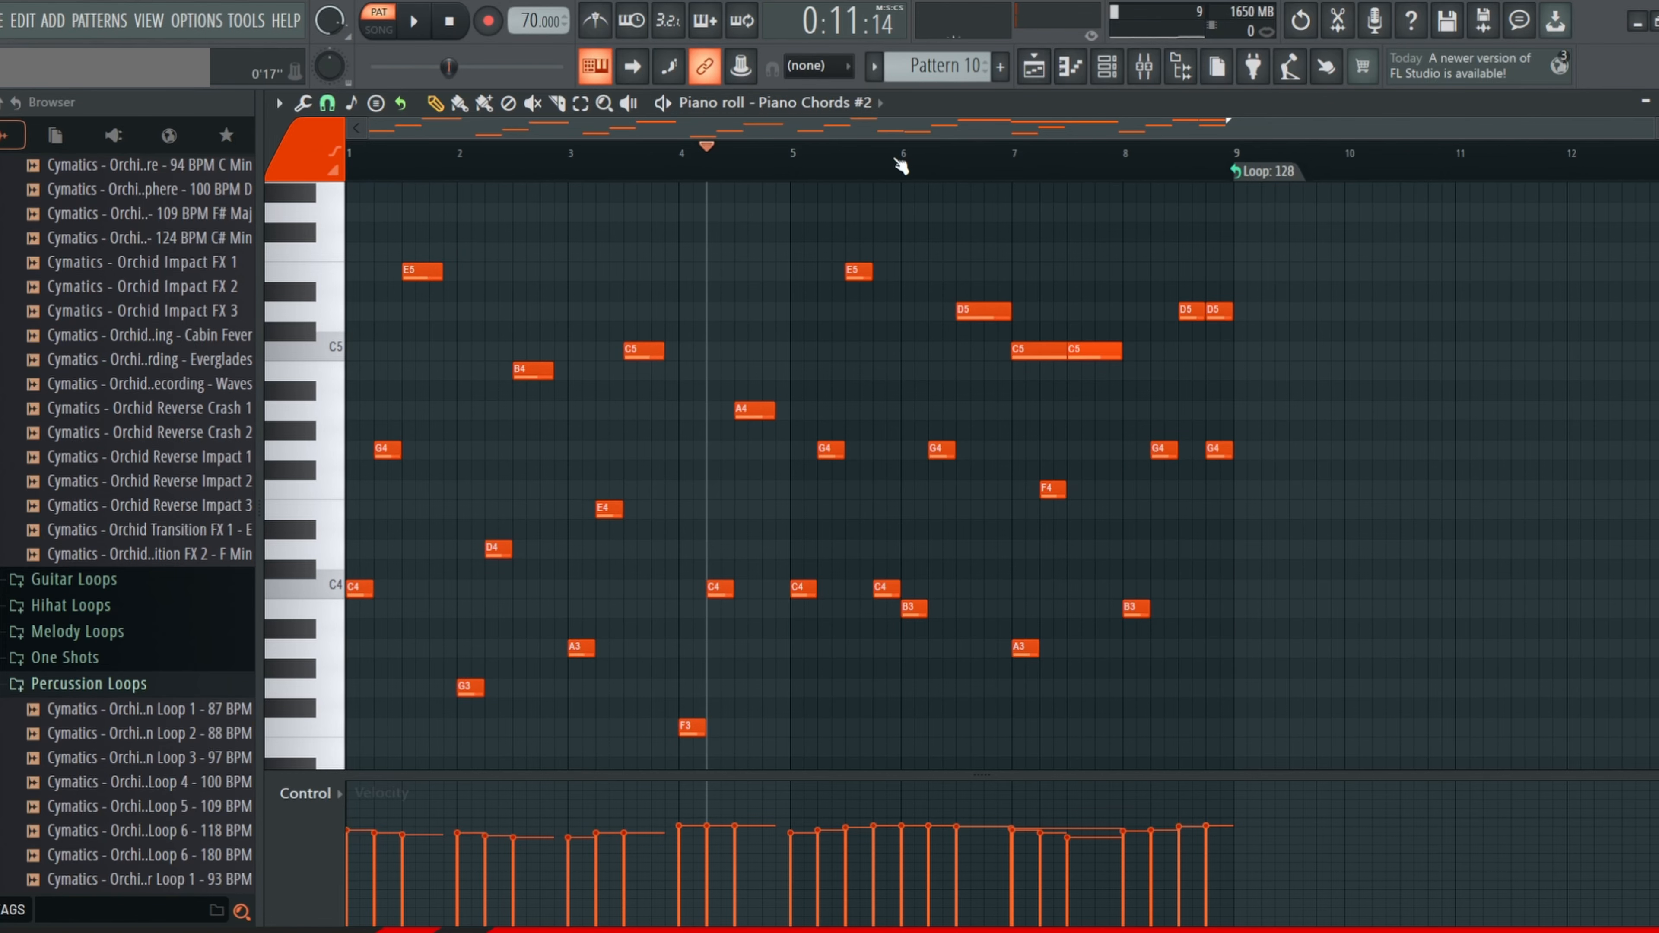
Step: Compare the notes of Pattern 10 with those of the Piano Chords pattern in the piano roll and return to the playlist
click(1039, 71)
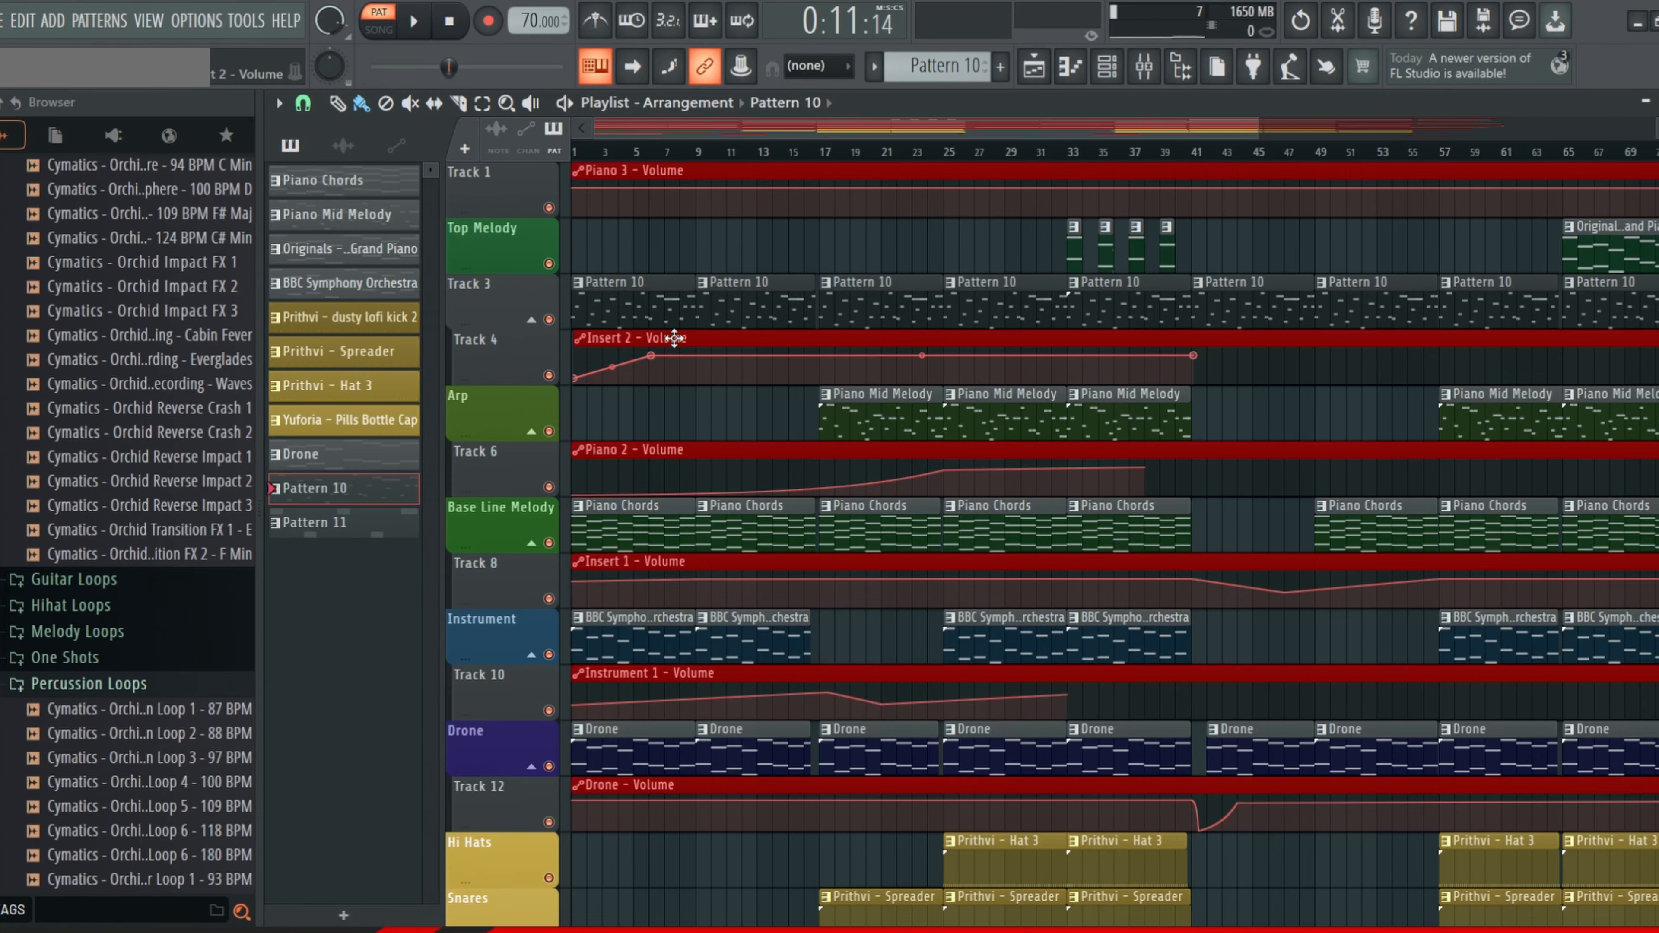
scroll(830, 372, down, 4)
scroll(673, 376, up, 4)
scroll(687, 432, up, 2)
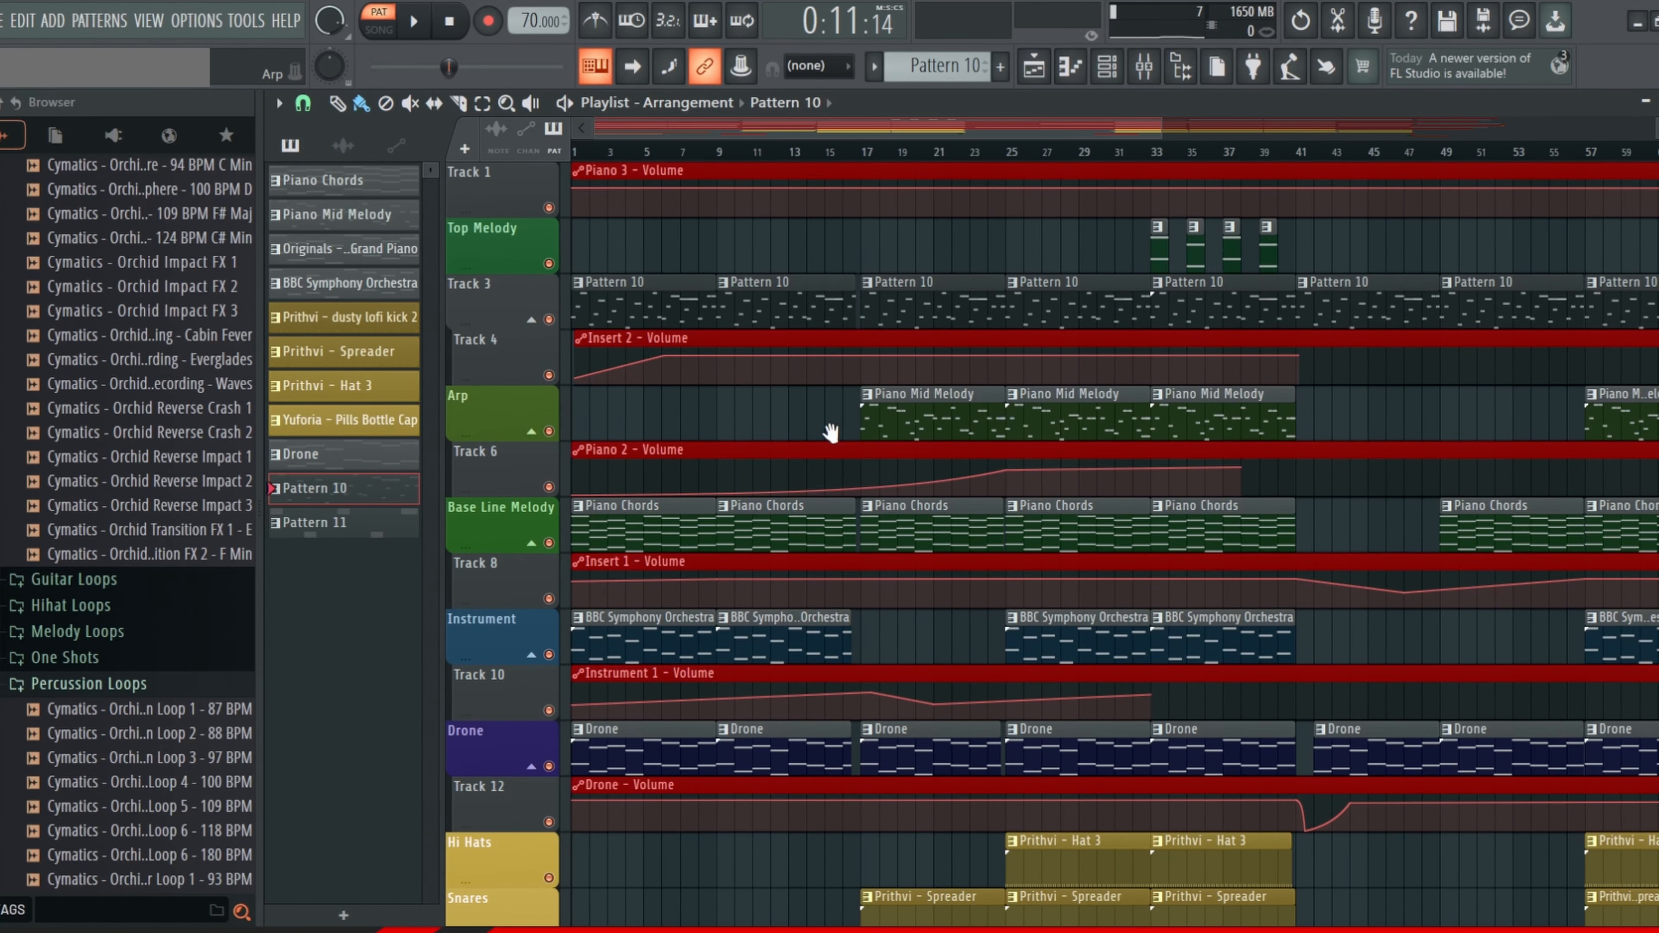
double_click(595, 304)
drag(686, 339, 960, 275)
click(1034, 72)
double_click(670, 538)
mouse_move(777, 425)
mouse_down()
mouse_move(1196, 497)
mouse_move(1403, 431)
mouse_up()
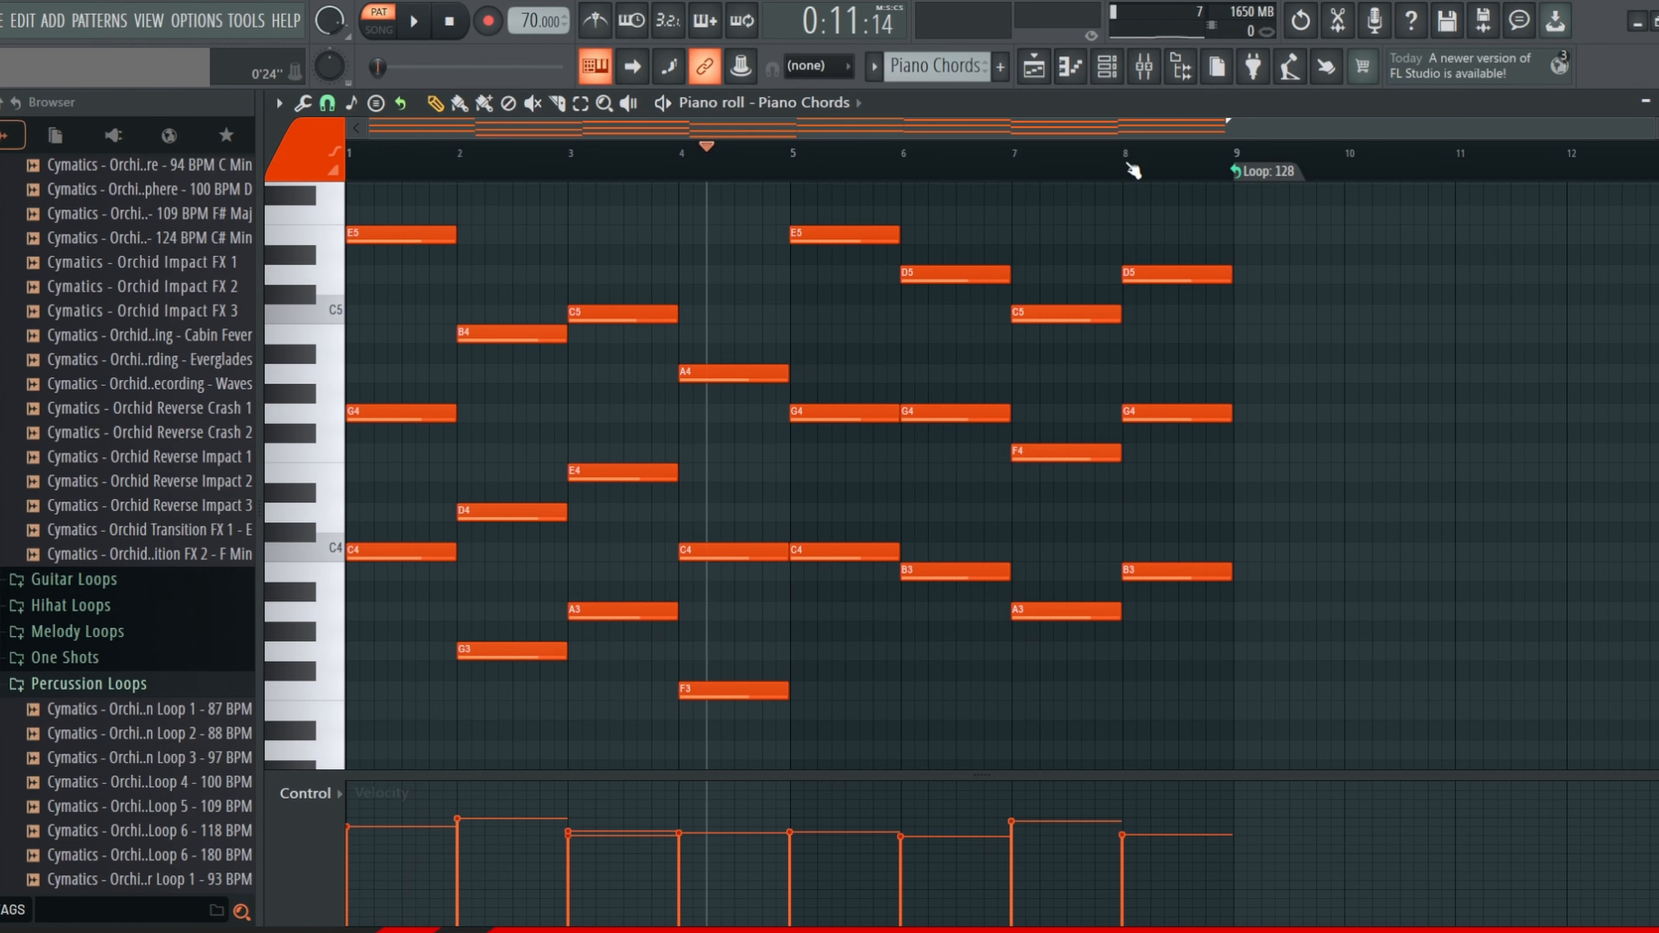
click(1042, 77)
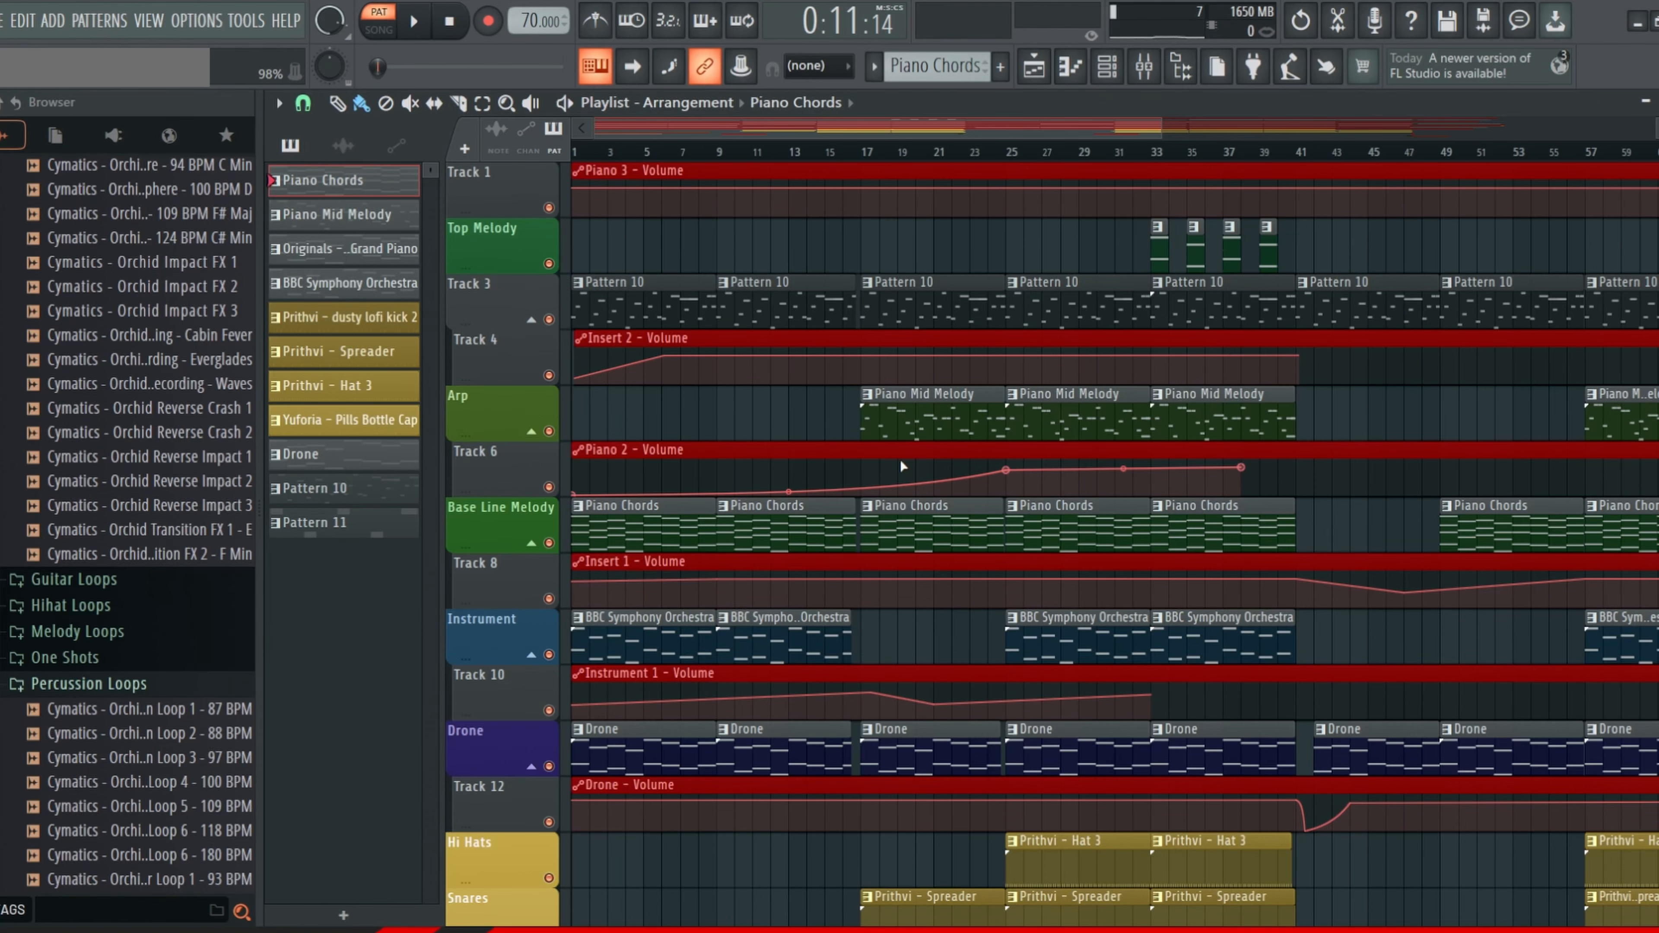
Step: Open the BBC Symphony Orchestra pattern from the Instrument track in the piano roll and play it from bar 1
scroll(665, 358, down, 1)
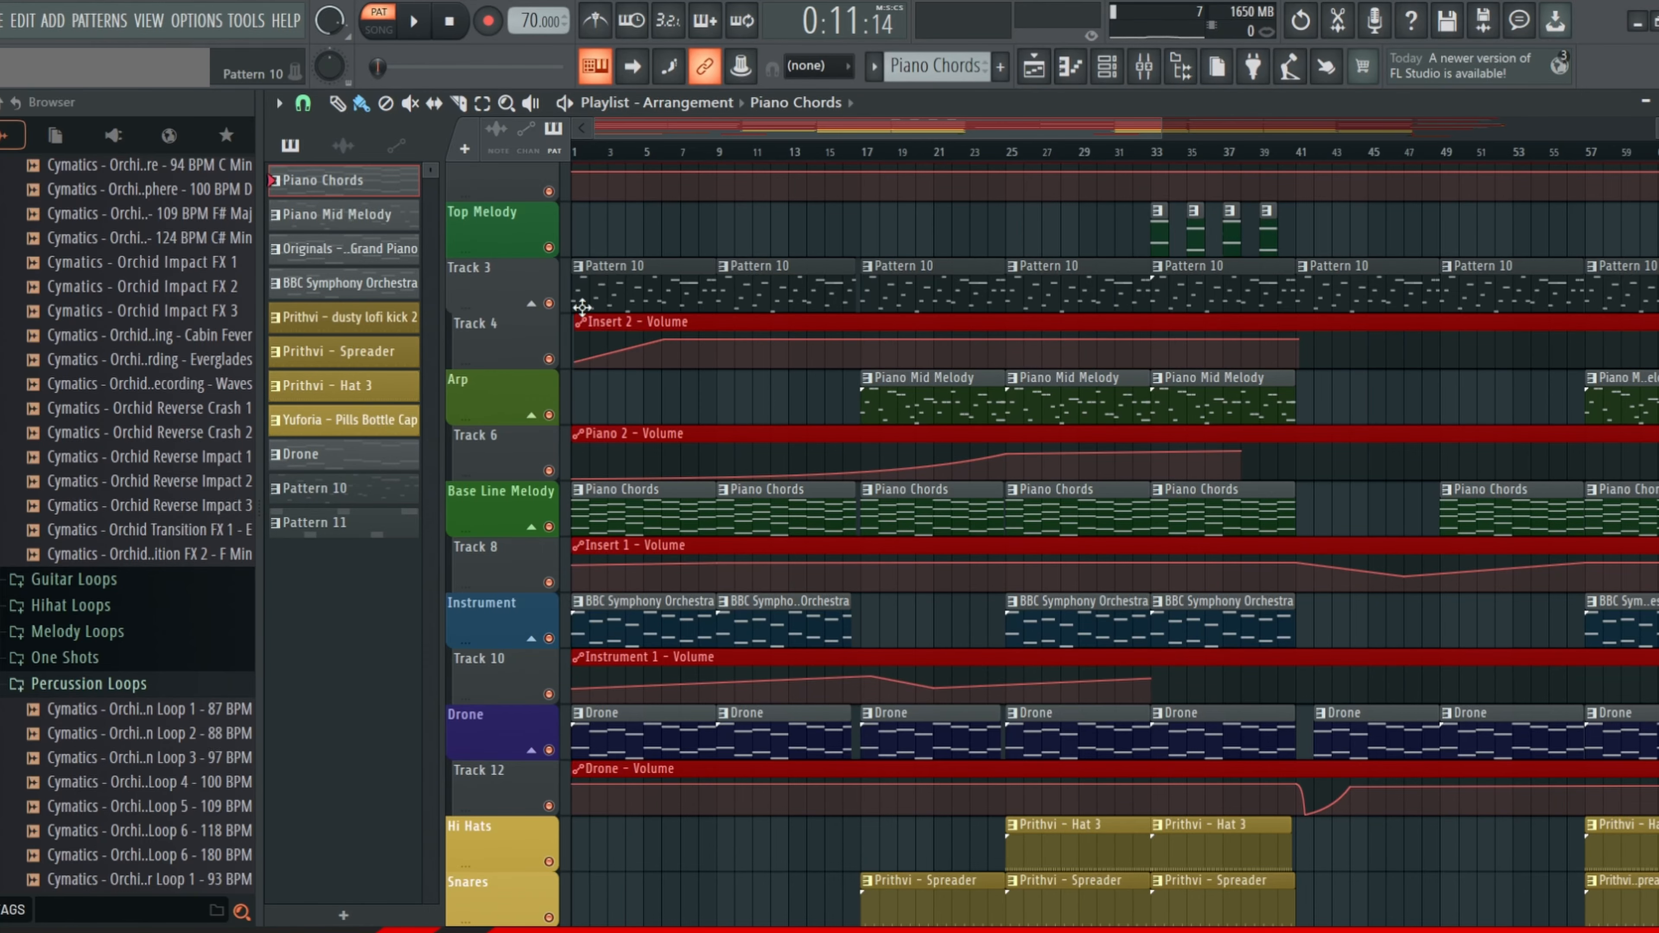
scroll(662, 500, down, 1)
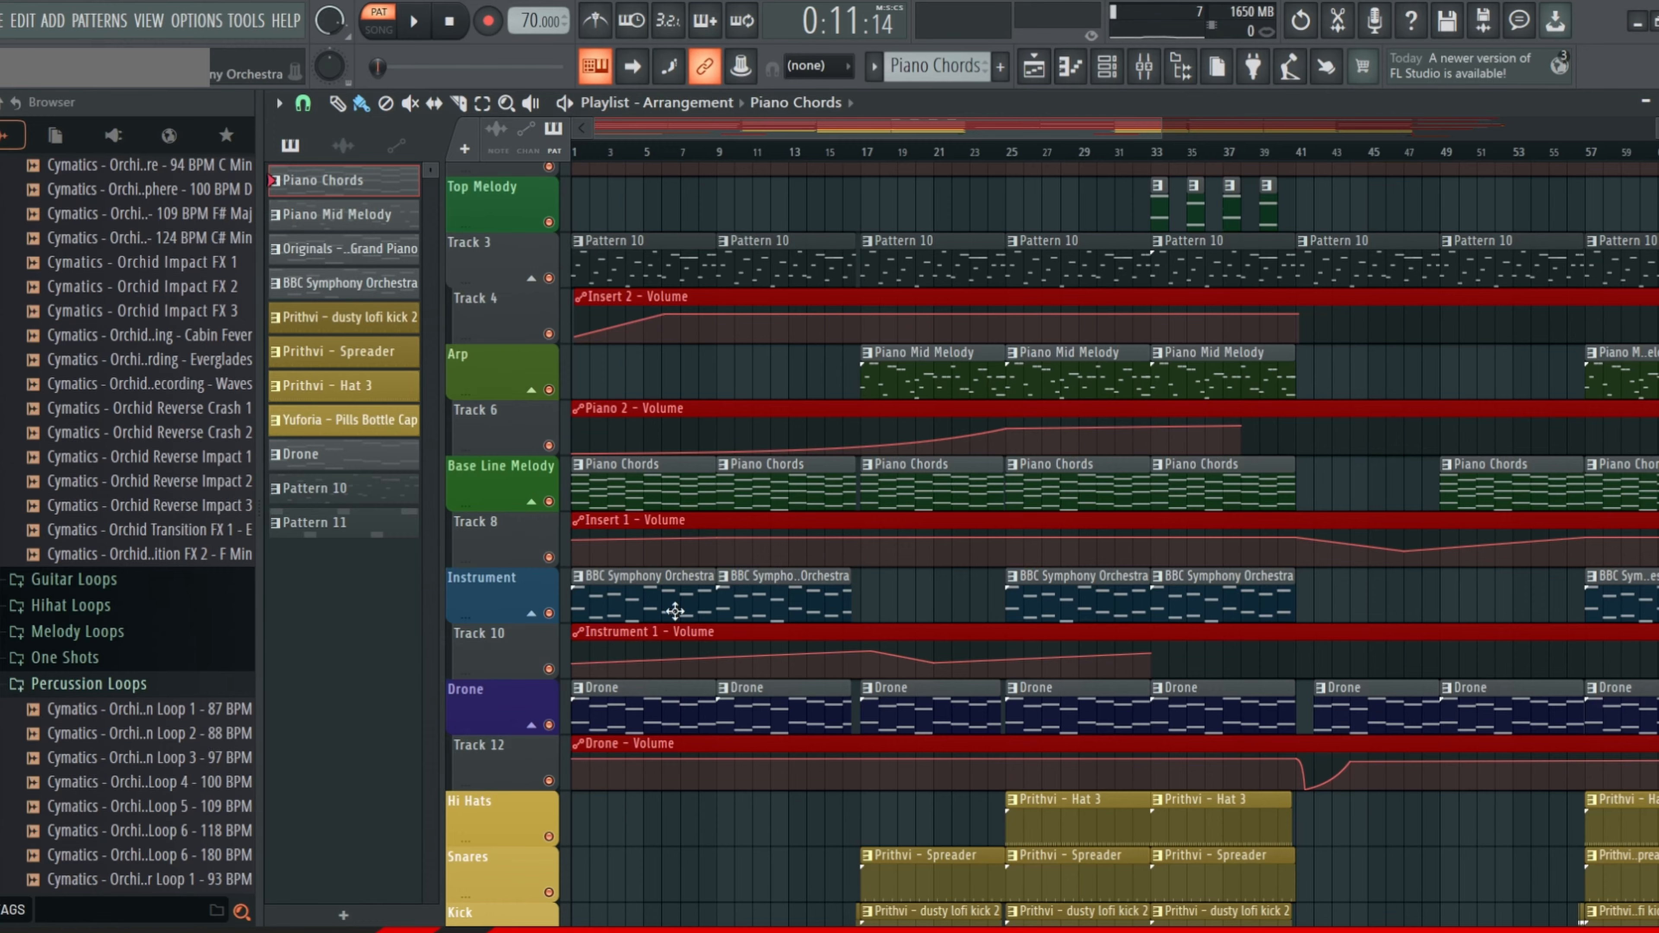
scroll(666, 588, up, 1)
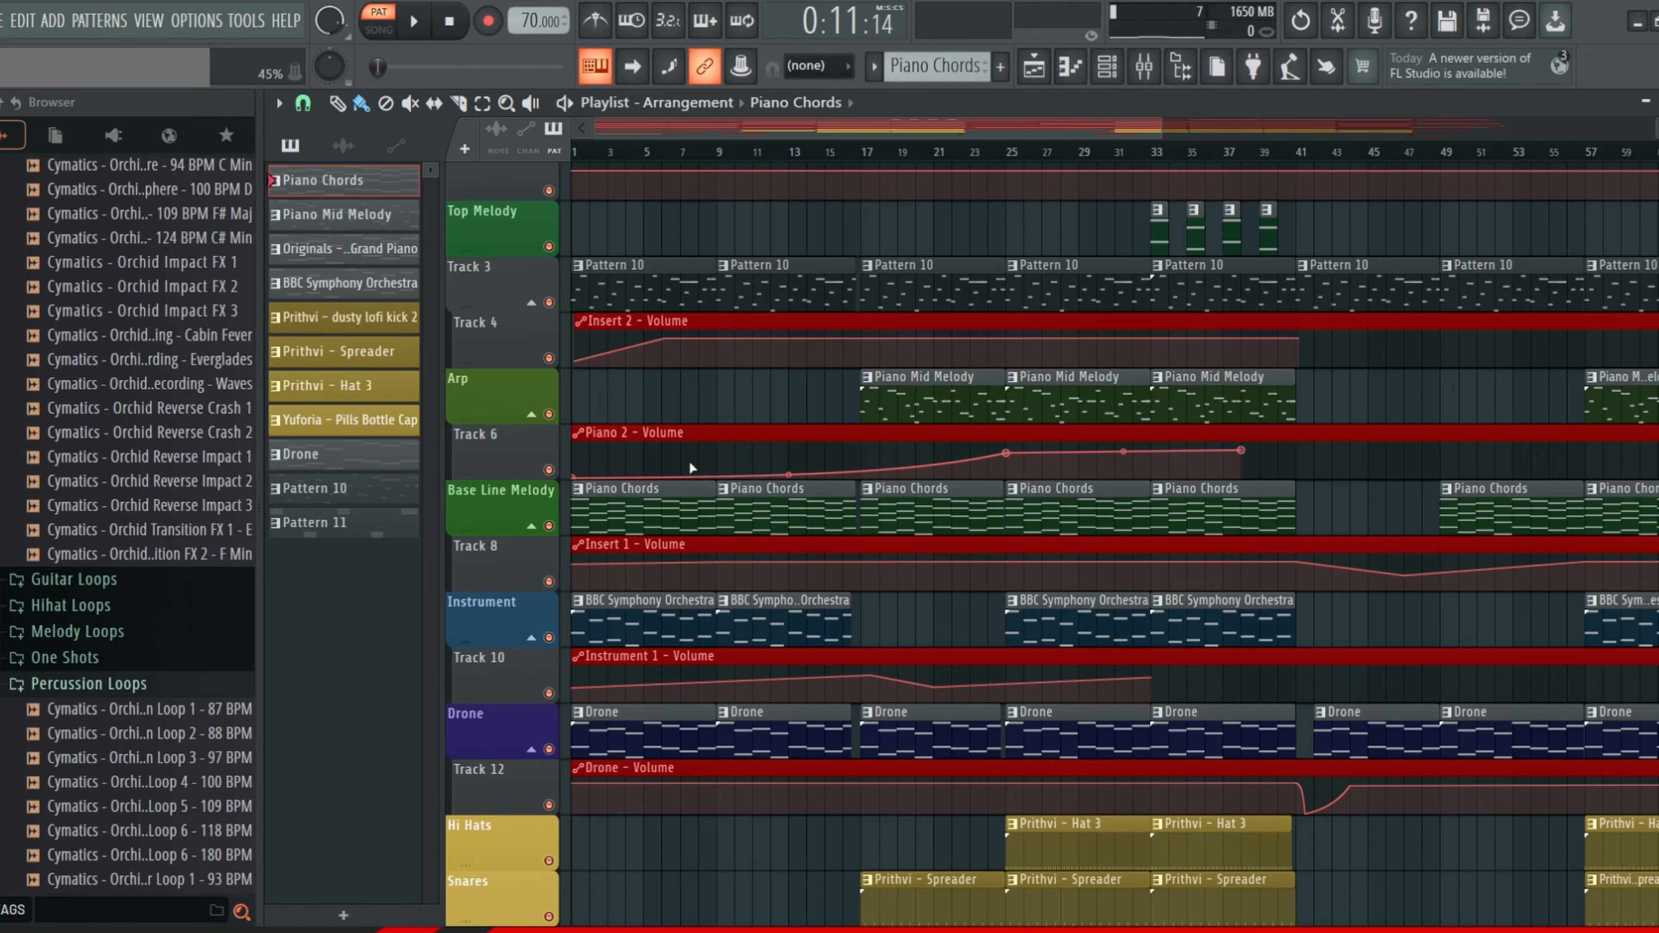
scroll(690, 461, down, 2)
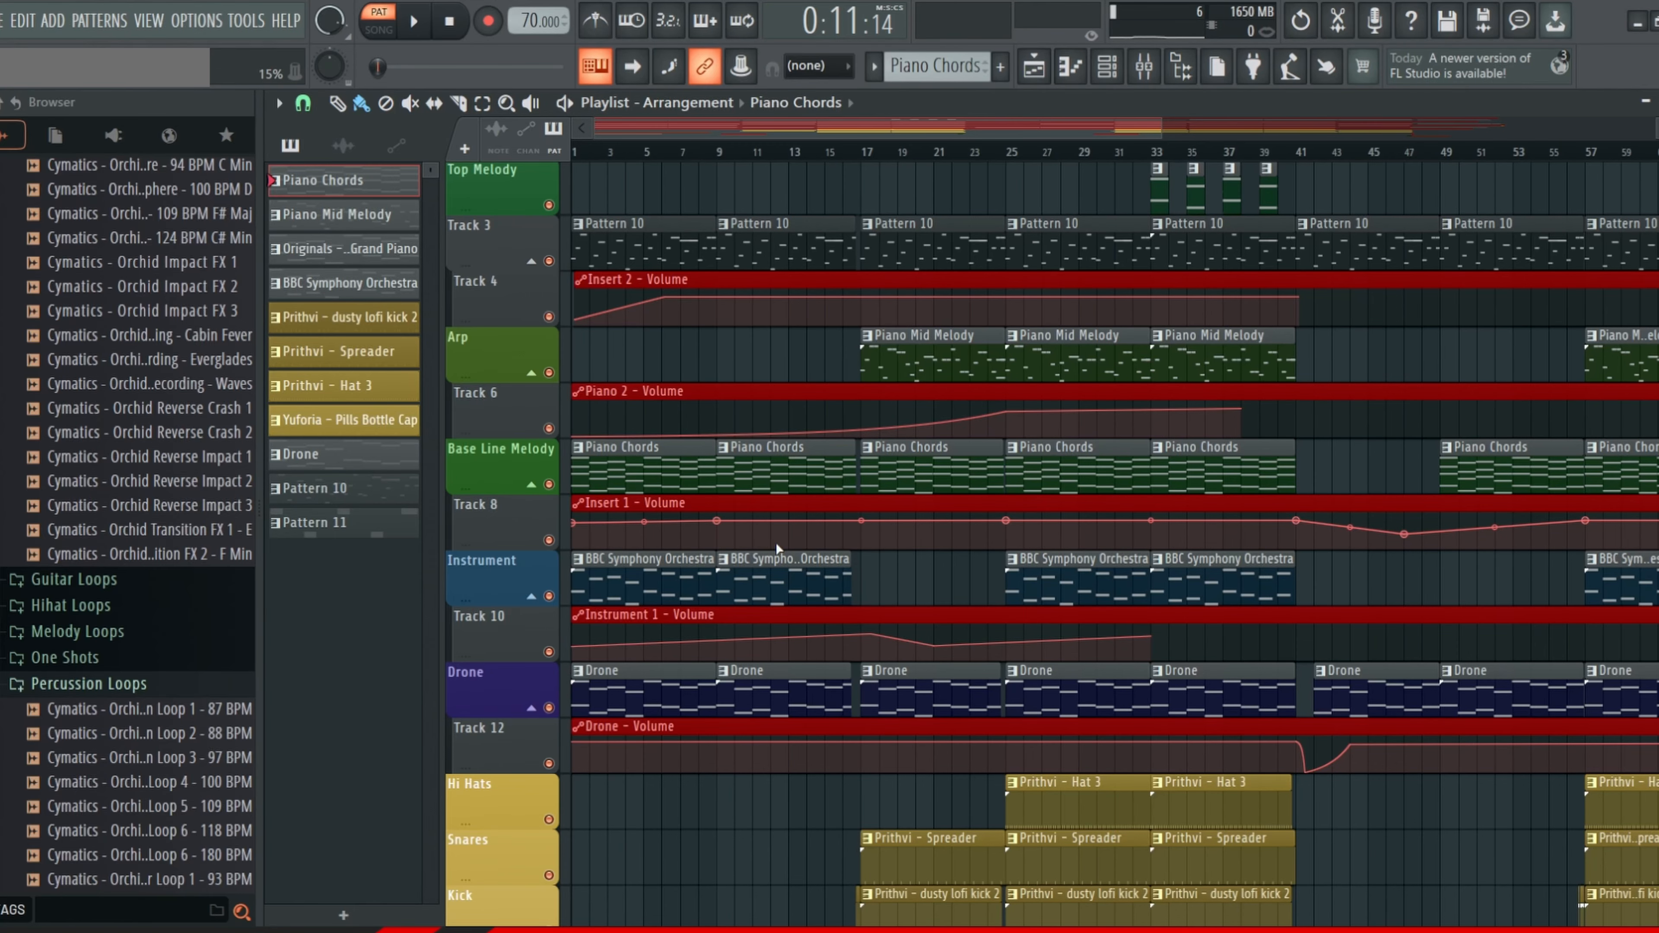
scroll(941, 581, down, 1)
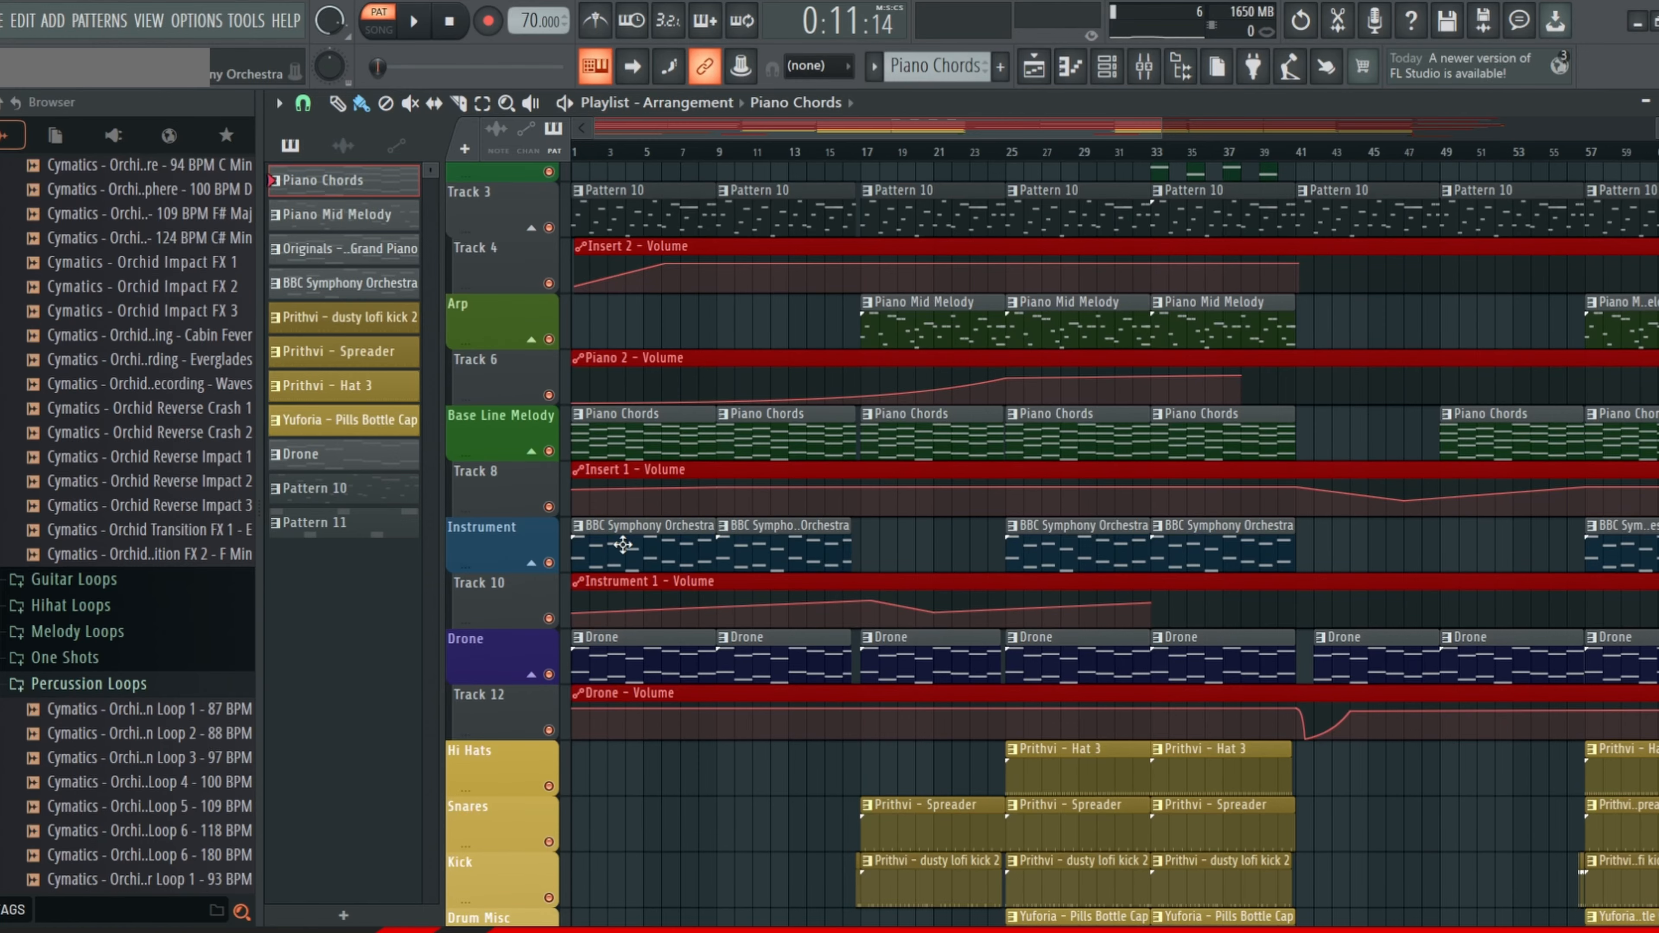
double_click(779, 544)
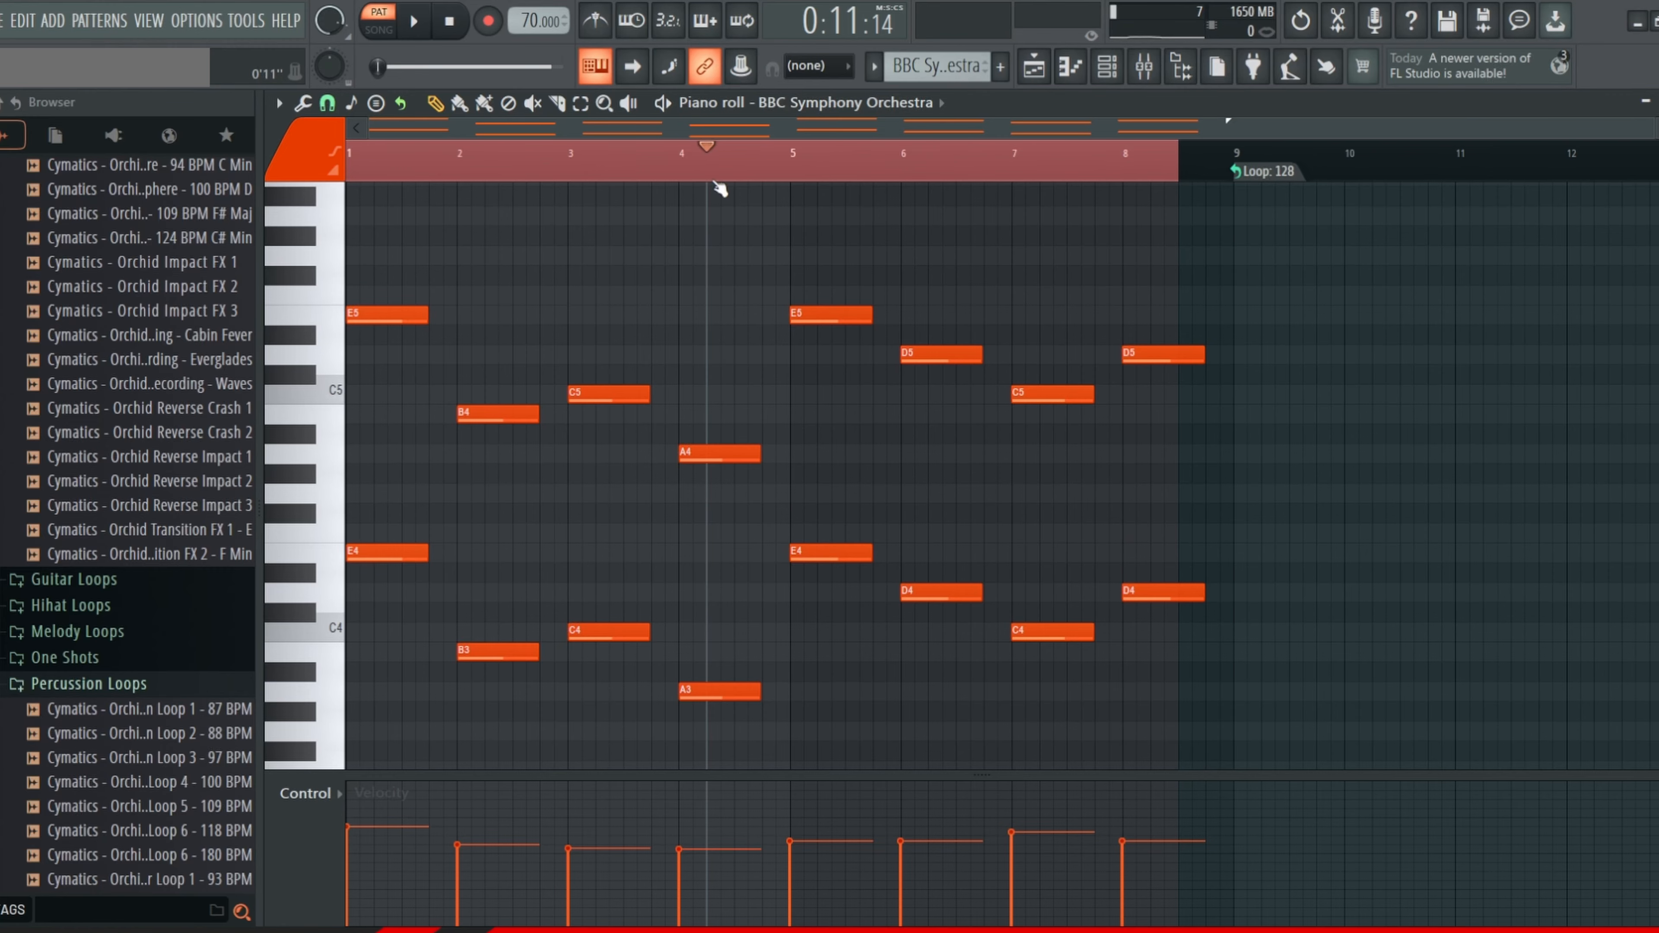
click(1081, 164)
drag(370, 155, 344, 157)
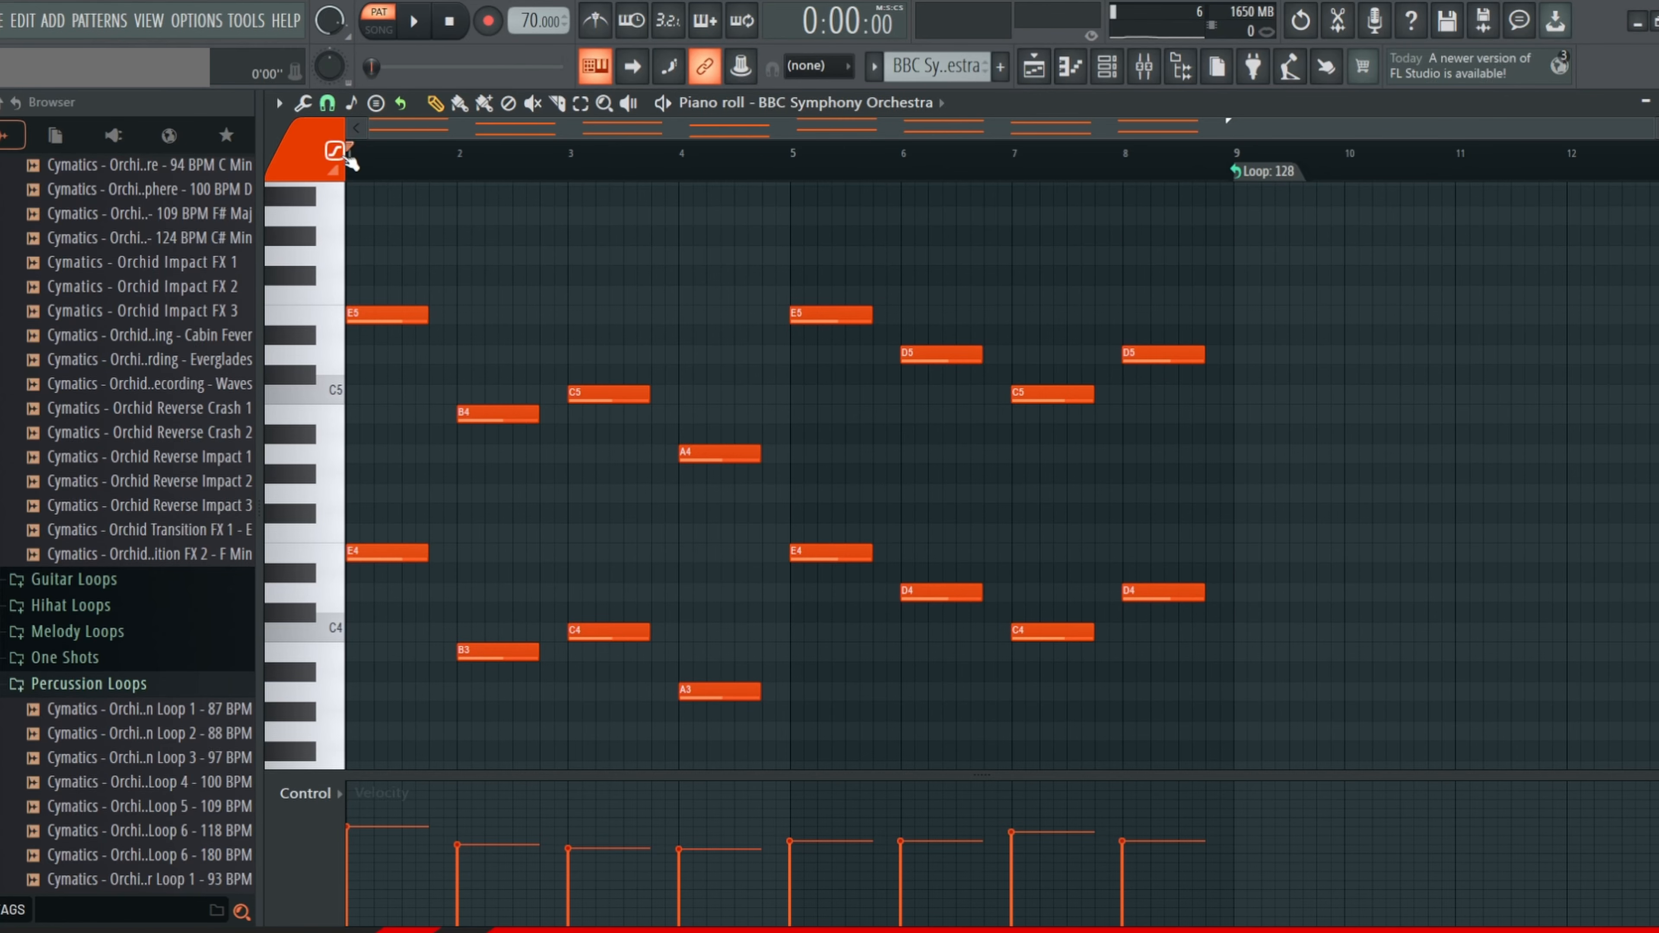
key(space)
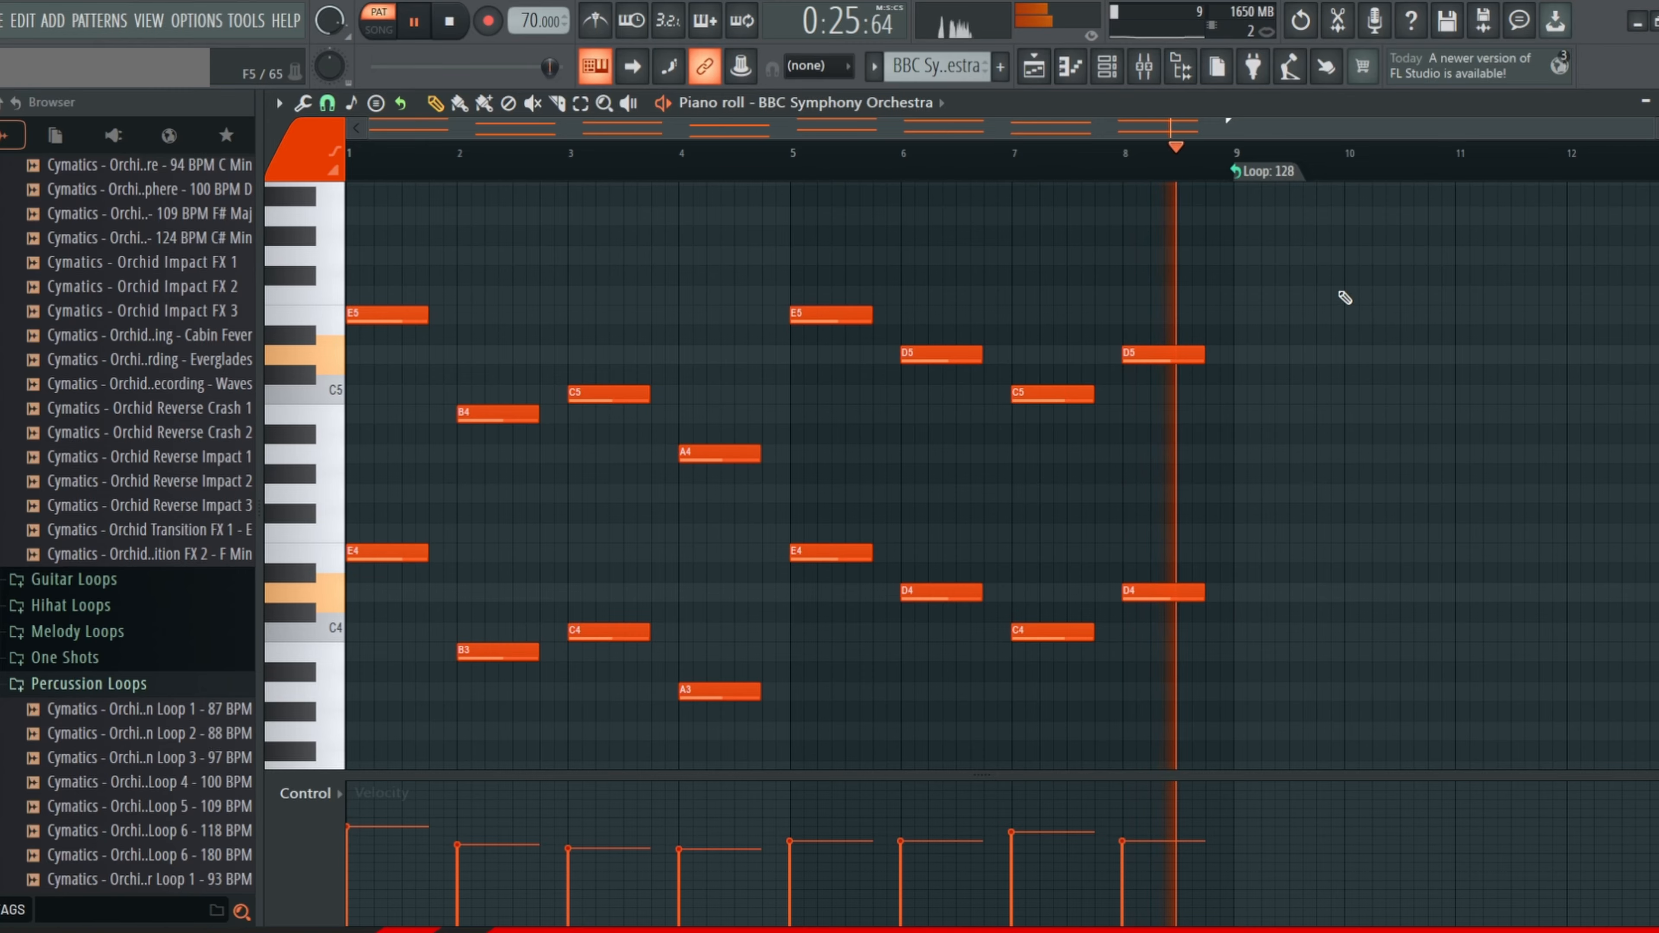
key(space)
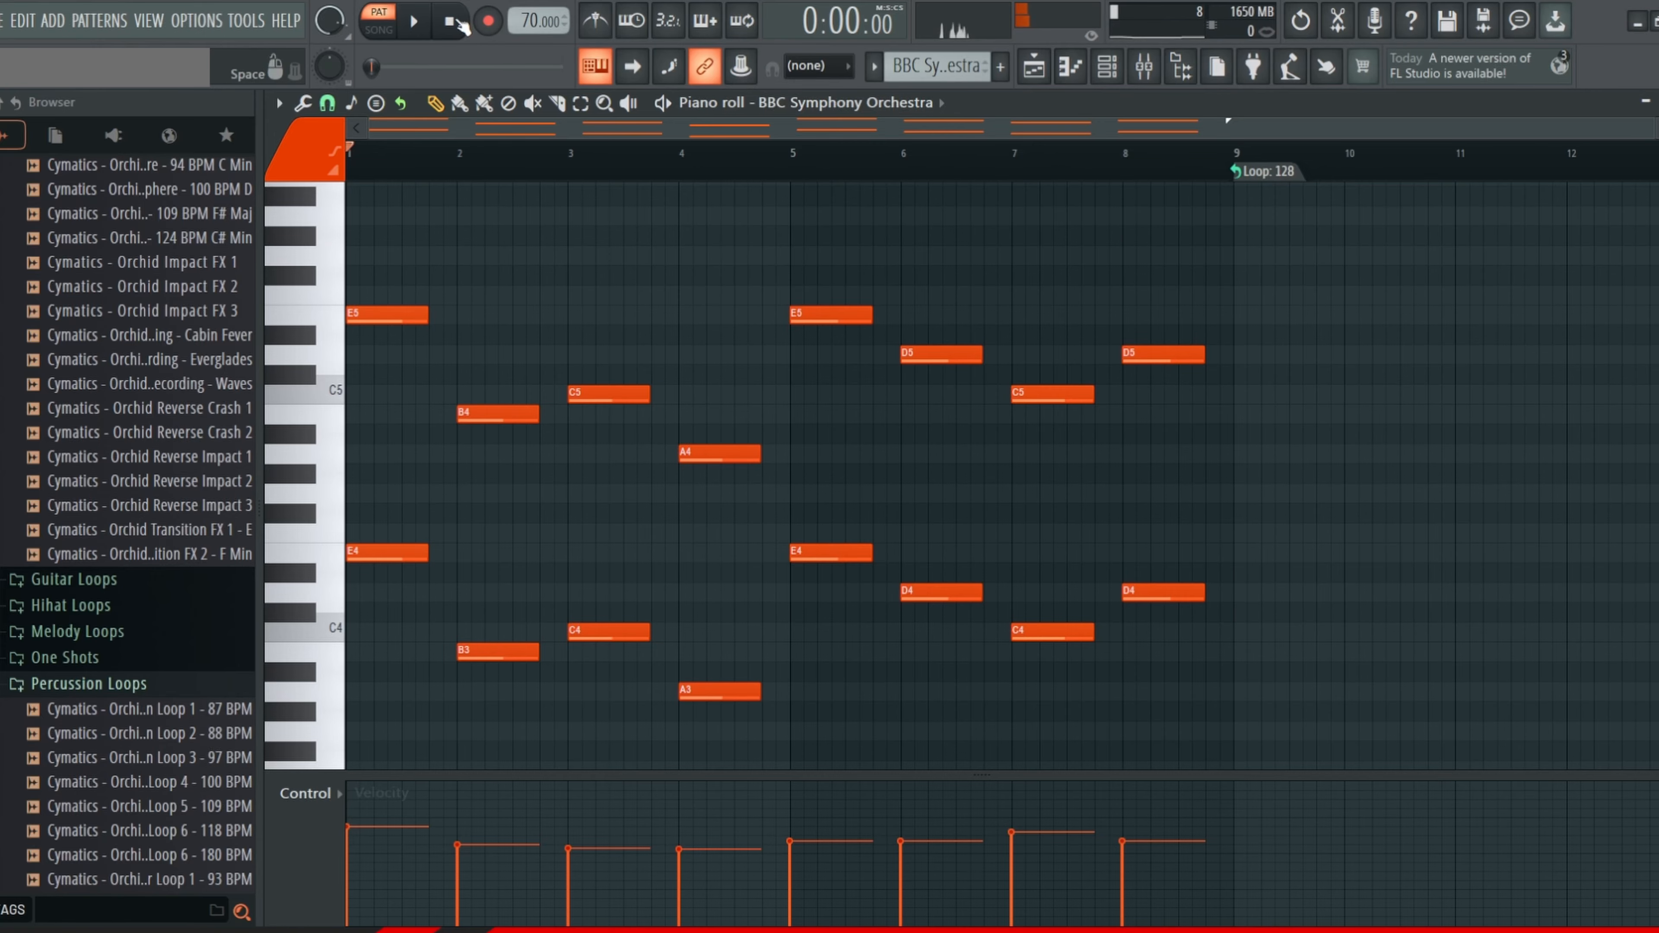
Step: Play a short part of the BBC Symphony Orchestra pattern from just before bar 4 and return to the playlist
click(664, 171)
key(space)
key(space)
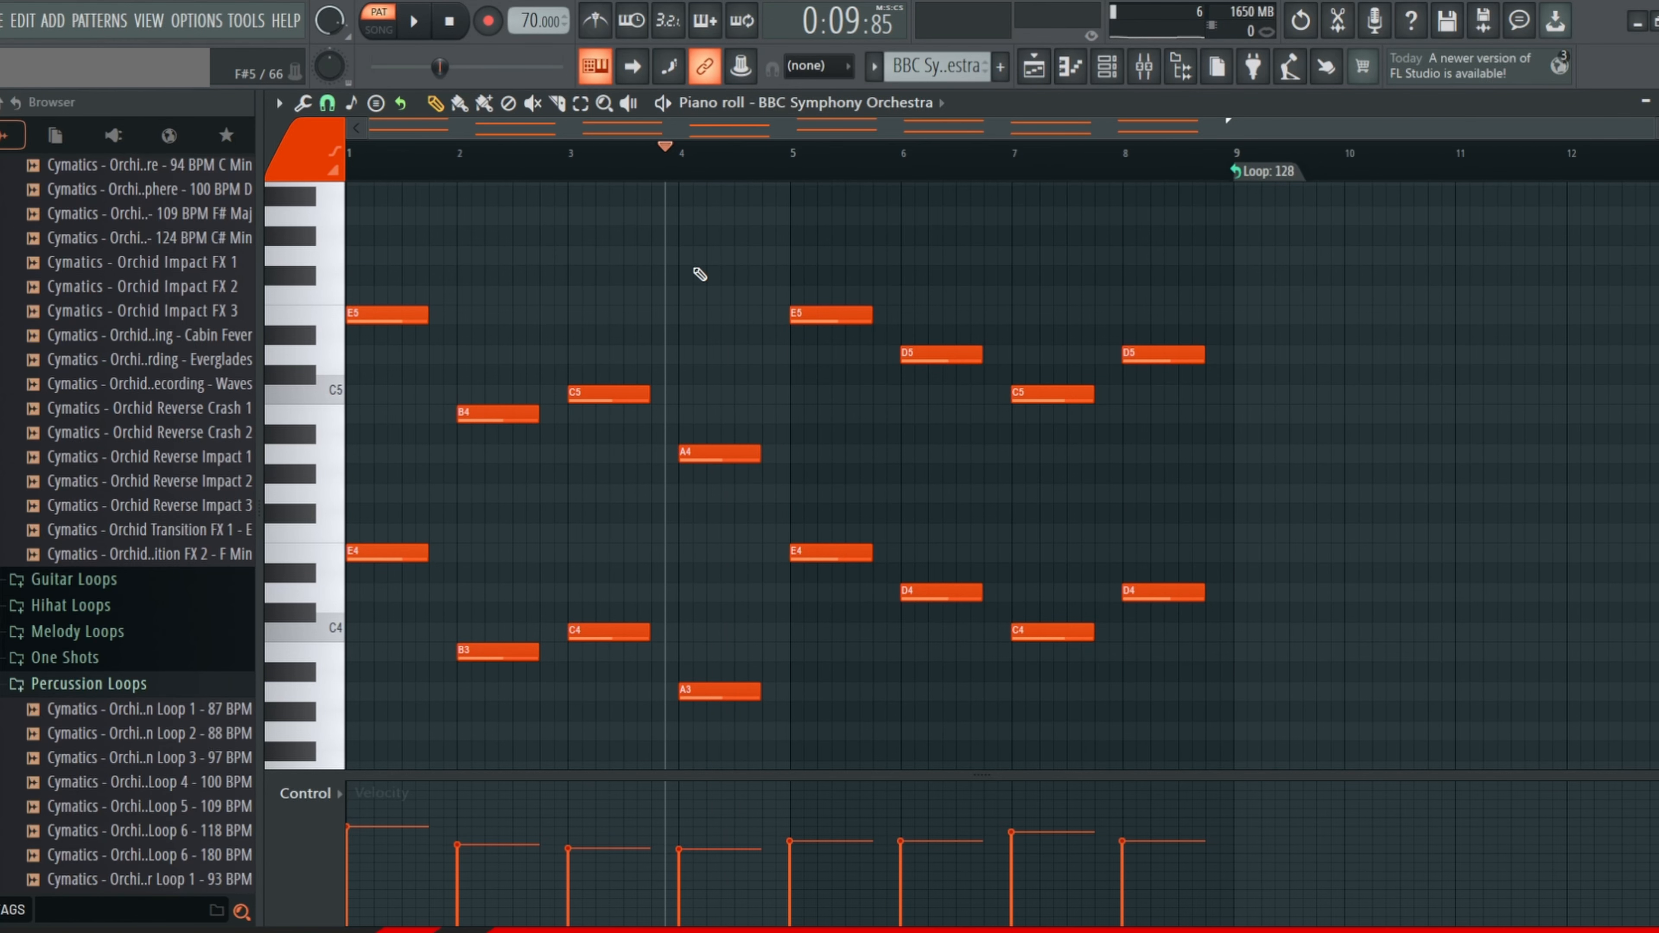
click(1039, 73)
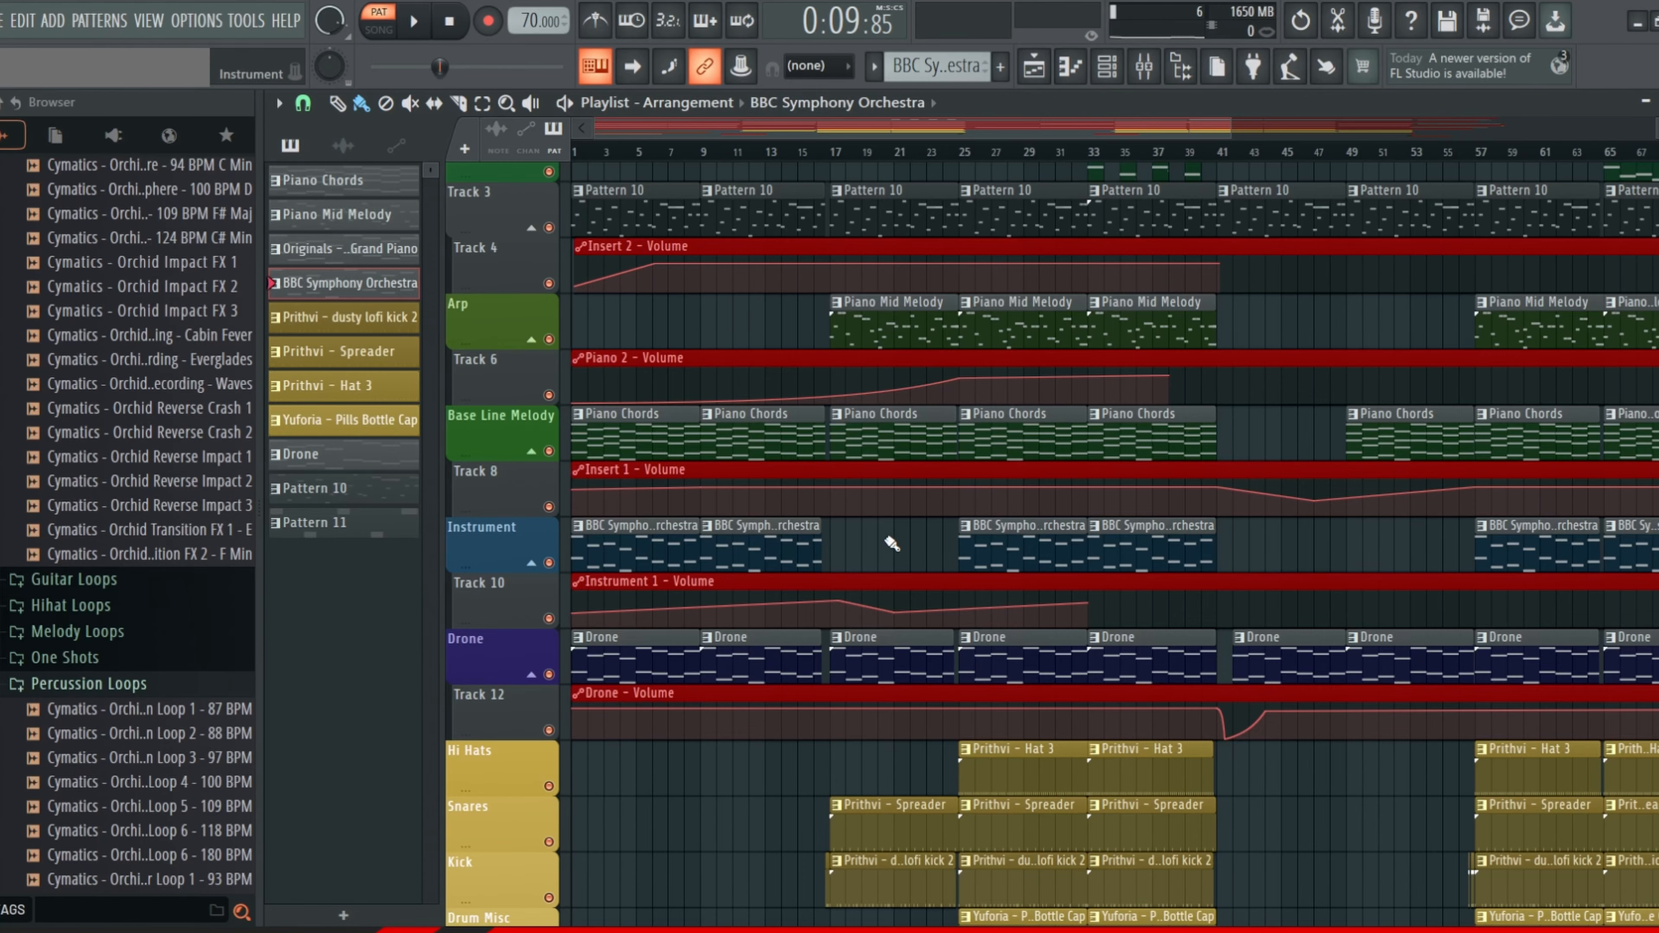
Step: Select the clips from the Base Line Melody track to Track 12, followed by those from Top Melody to Arp
scroll(892, 543, down, 3)
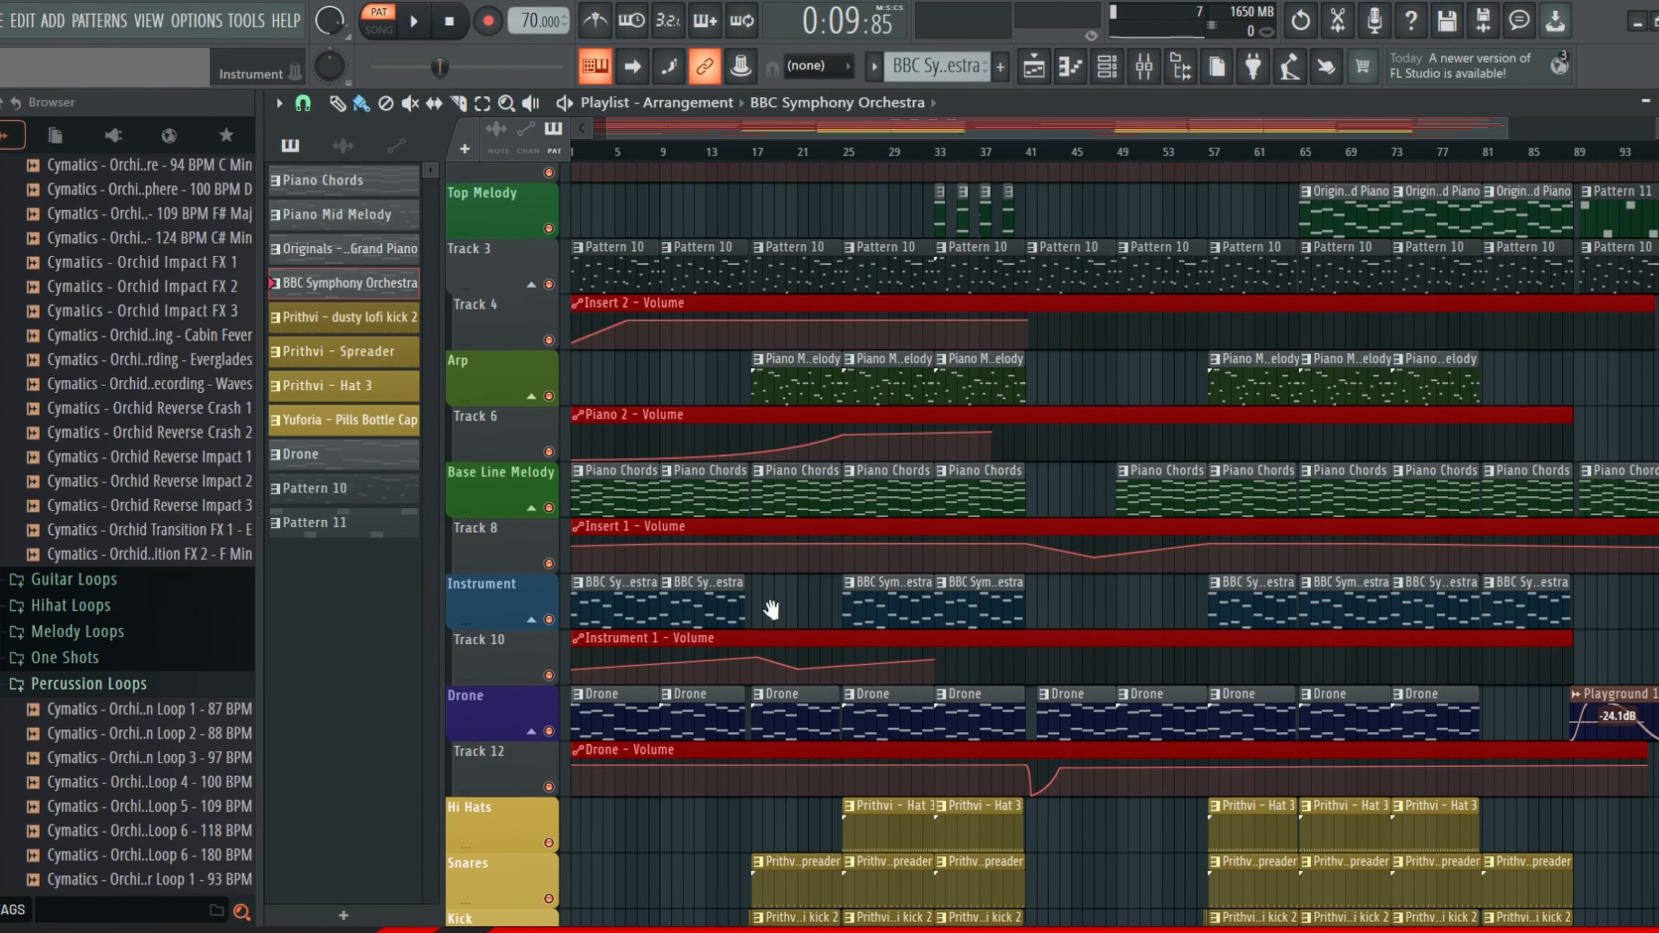
scroll(784, 608, down, 2)
drag(1607, 506, 566, 778)
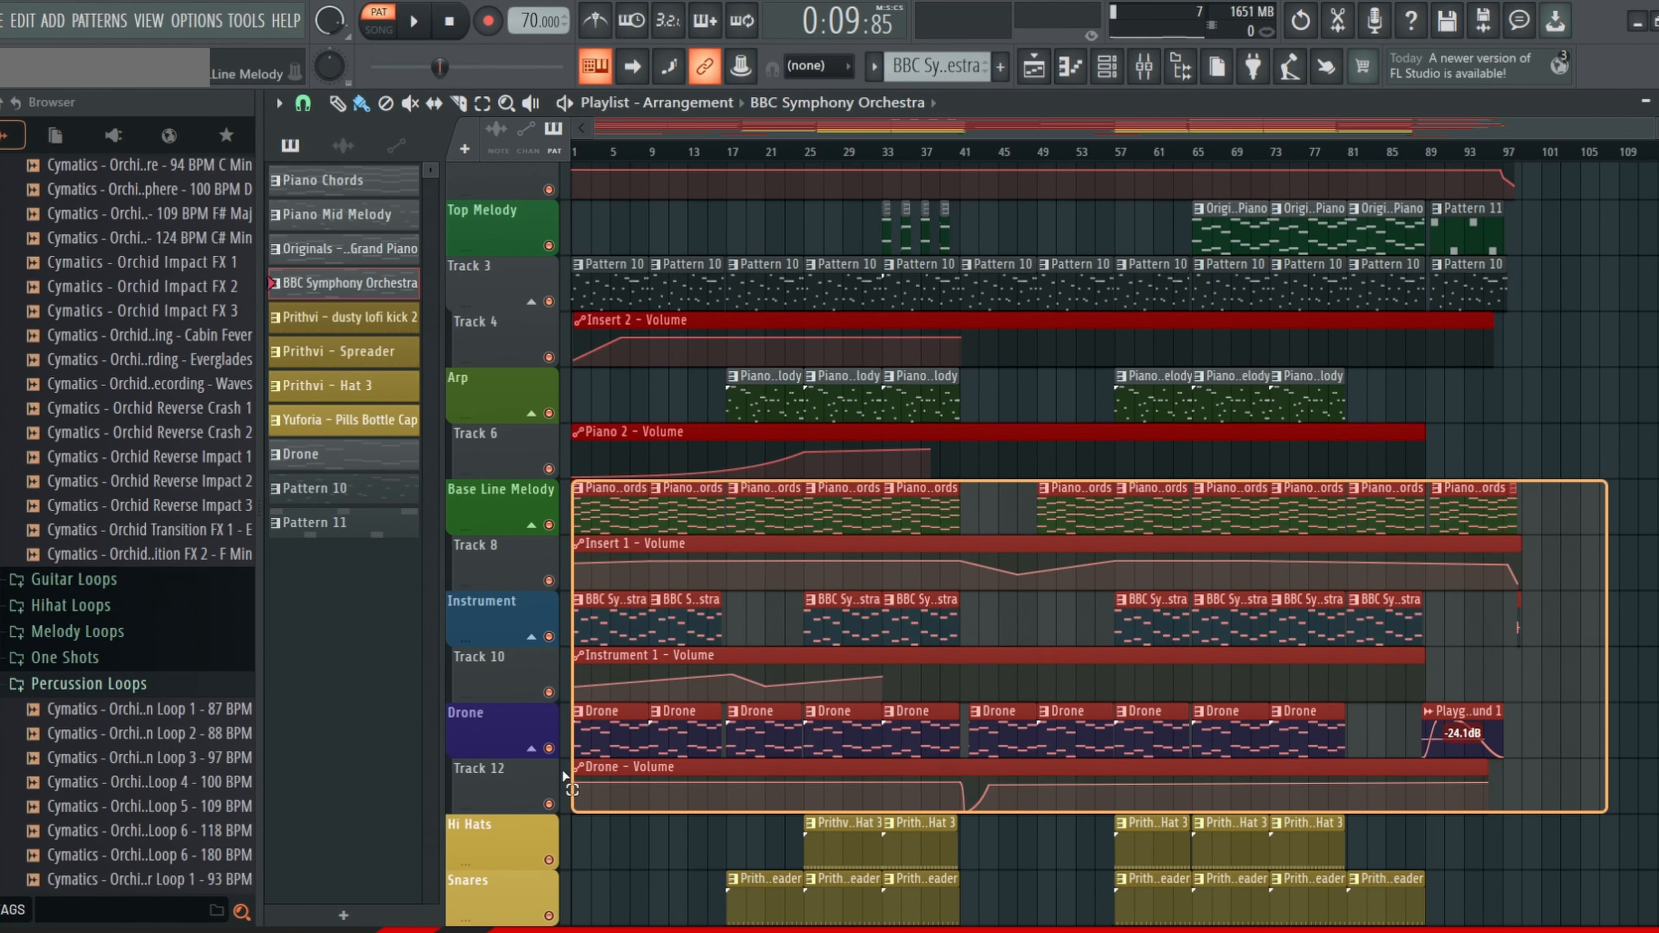
drag(441, 782, 451, 778)
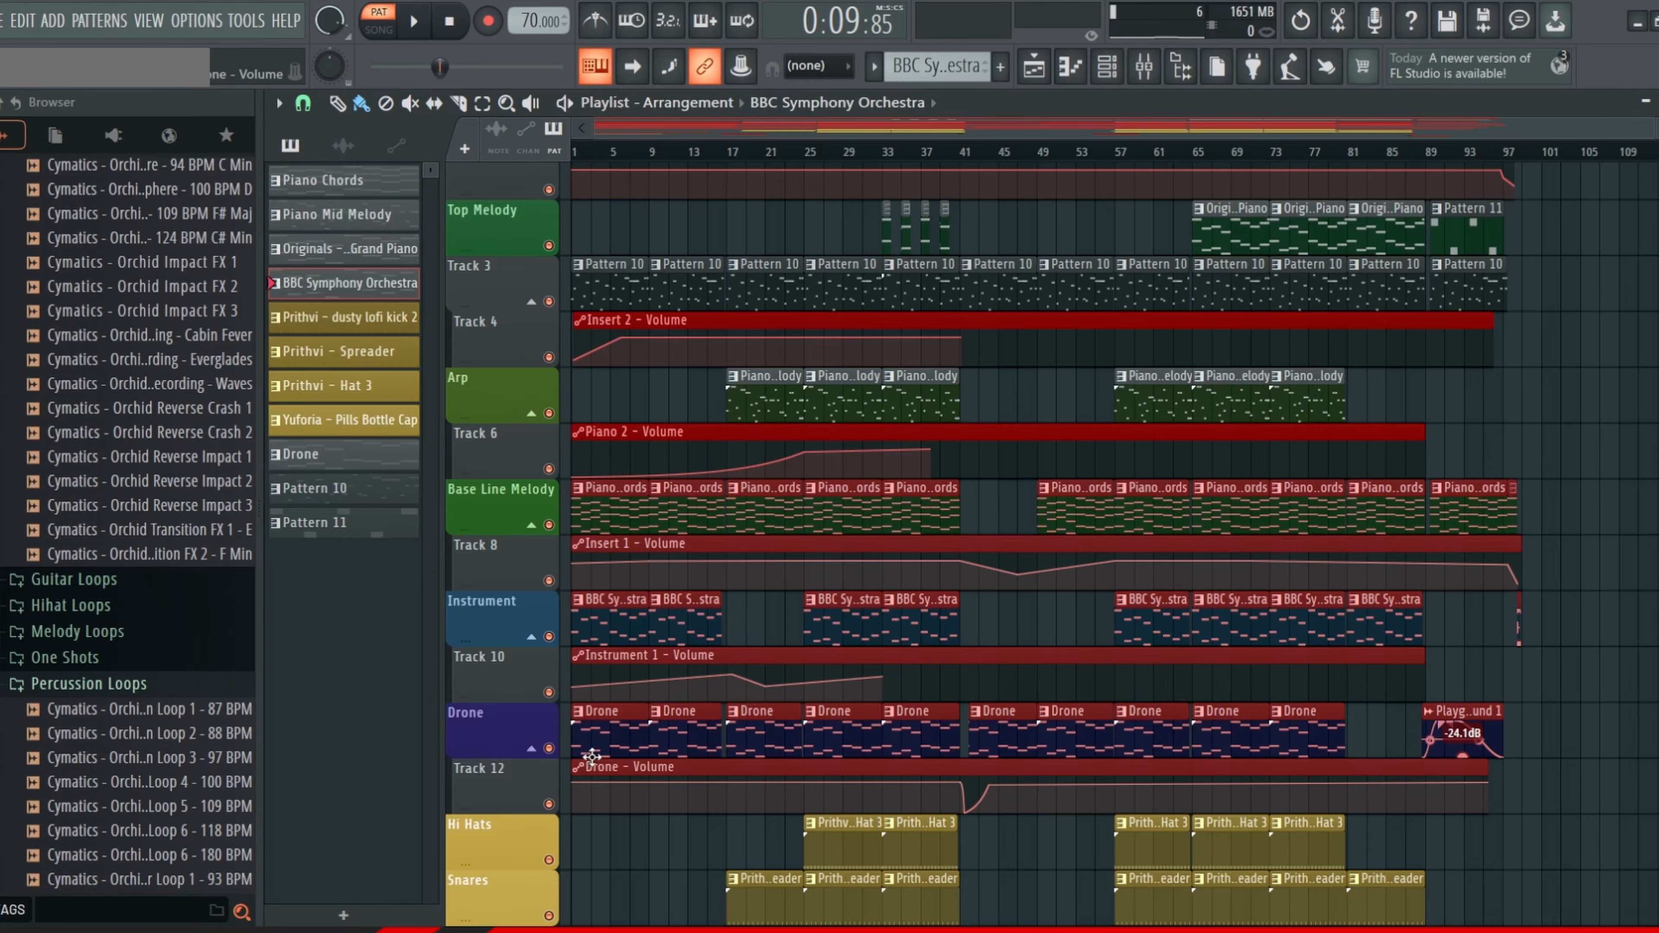
drag(1594, 216, 581, 428)
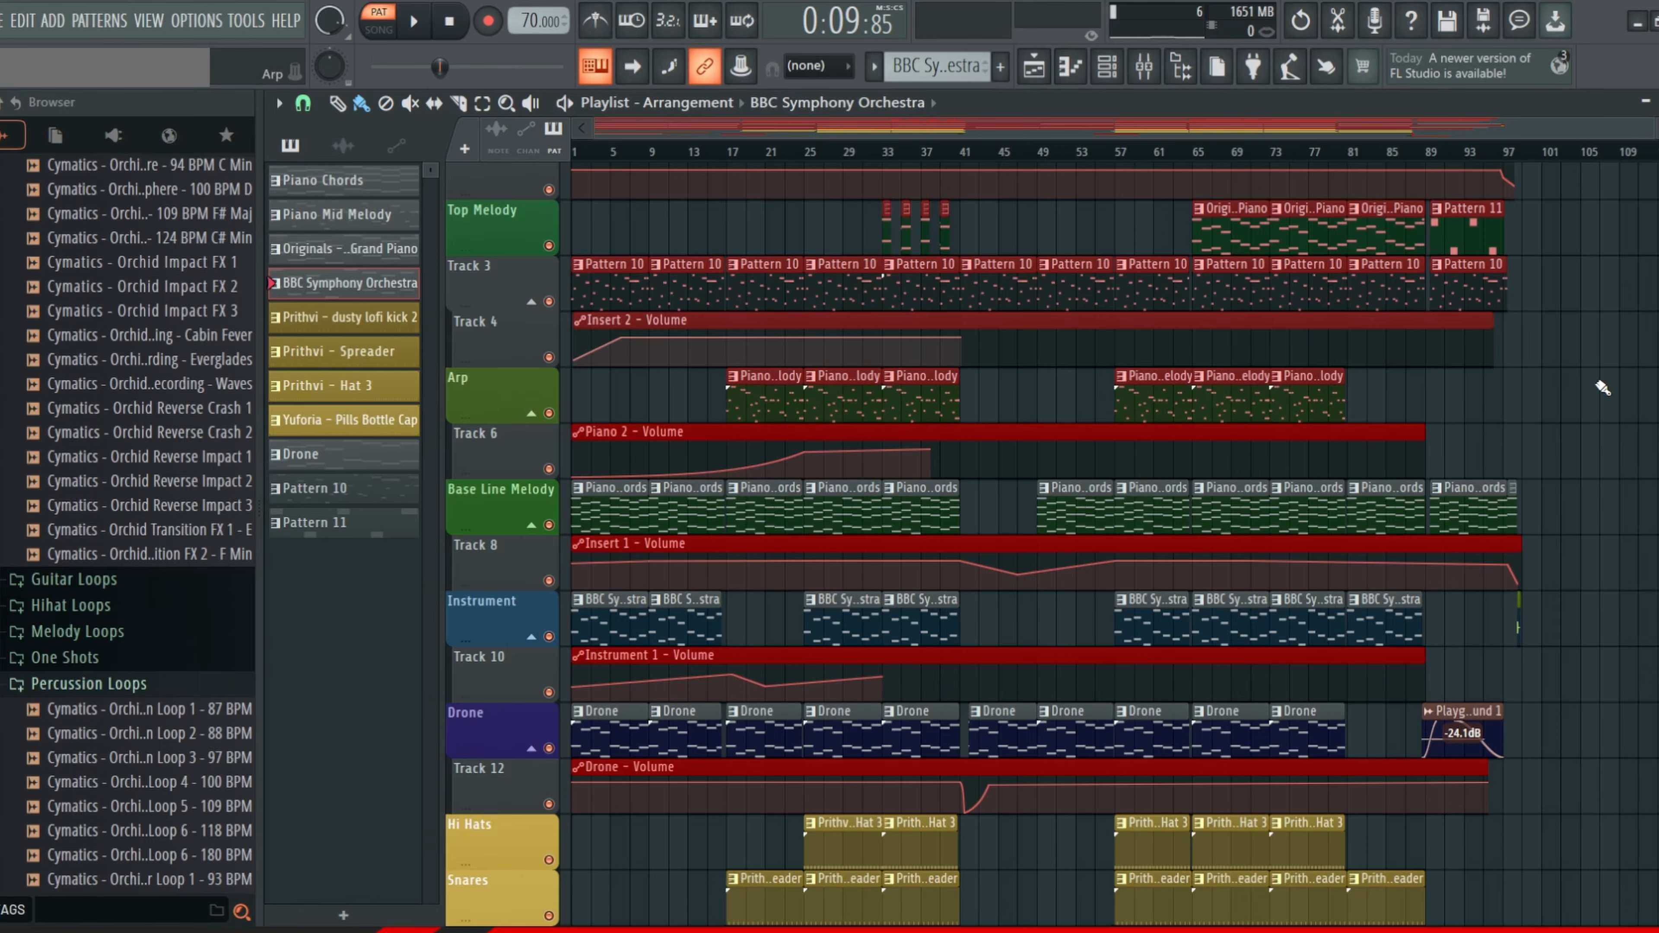
Step: Clear the clip selection, reselect the melodic clips down to the Drone and Track 12 tracks, and clear it again
click(1568, 379)
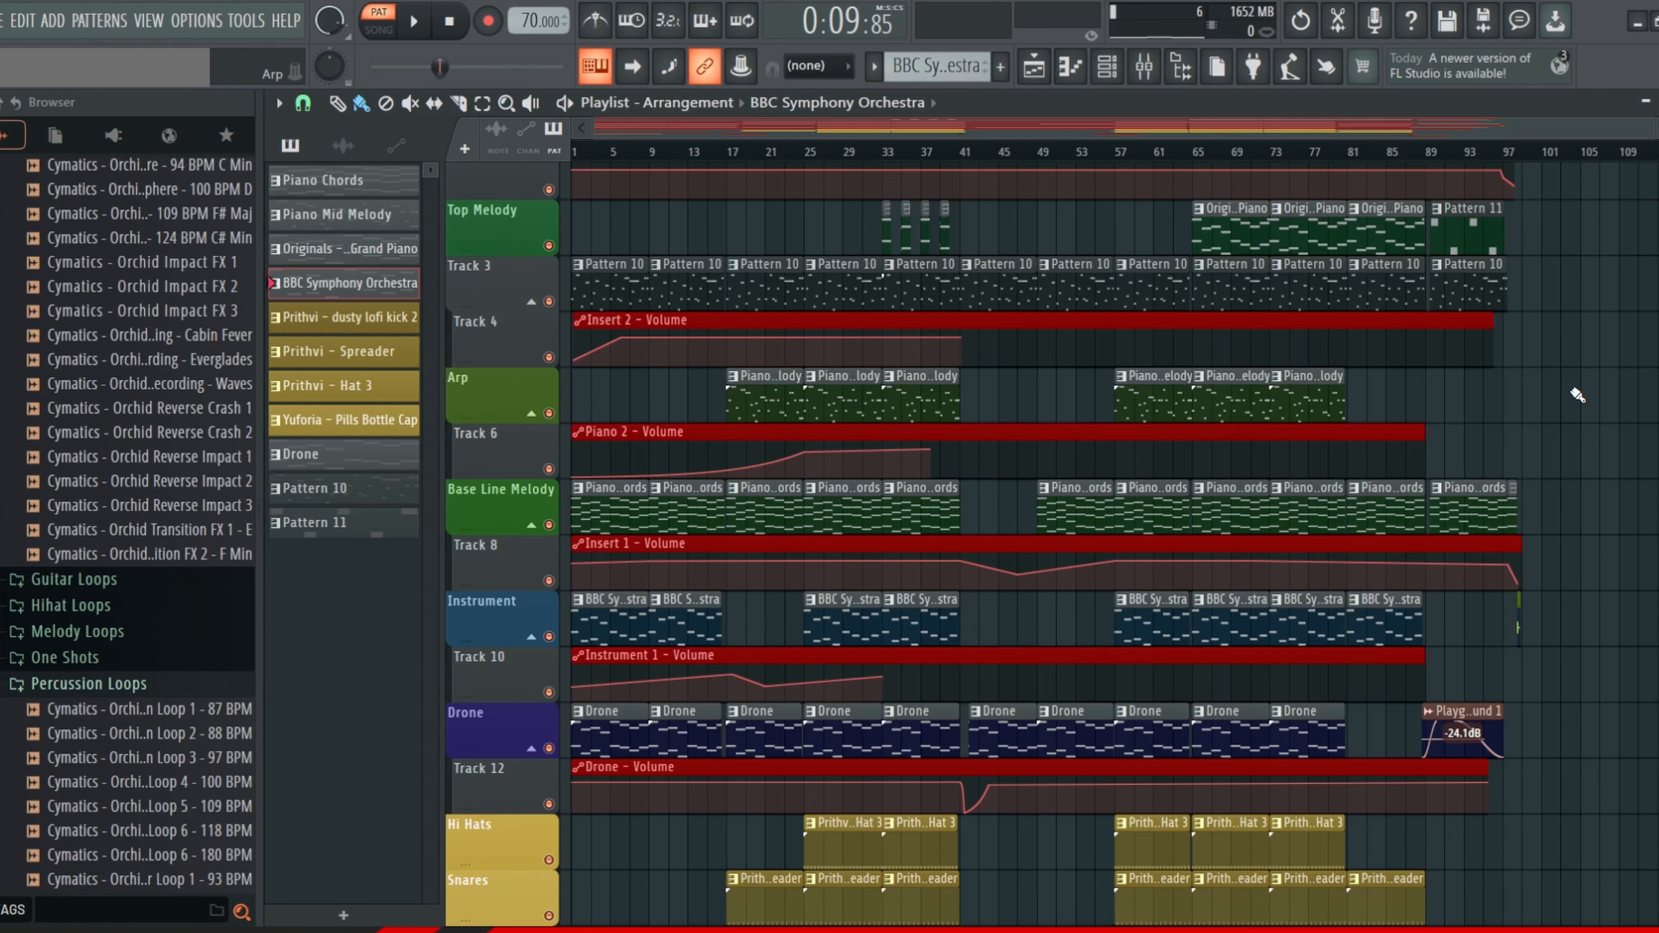
scroll(1372, 428, down, 5)
drag(1602, 226, 552, 505)
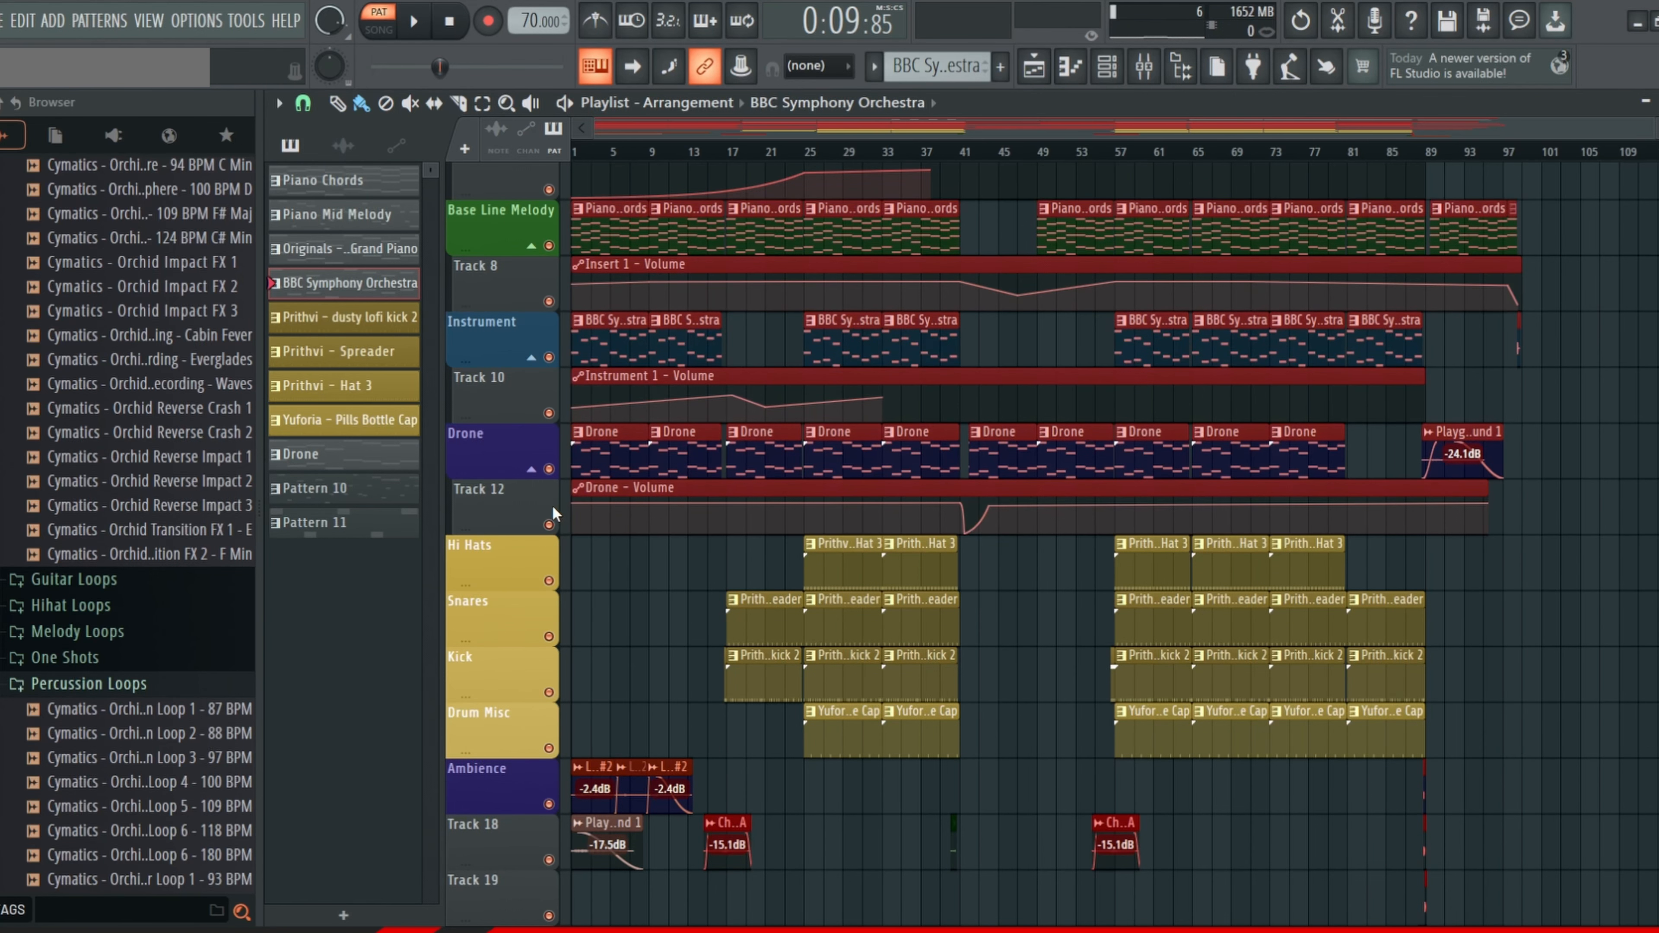
scroll(666, 563, down, 3)
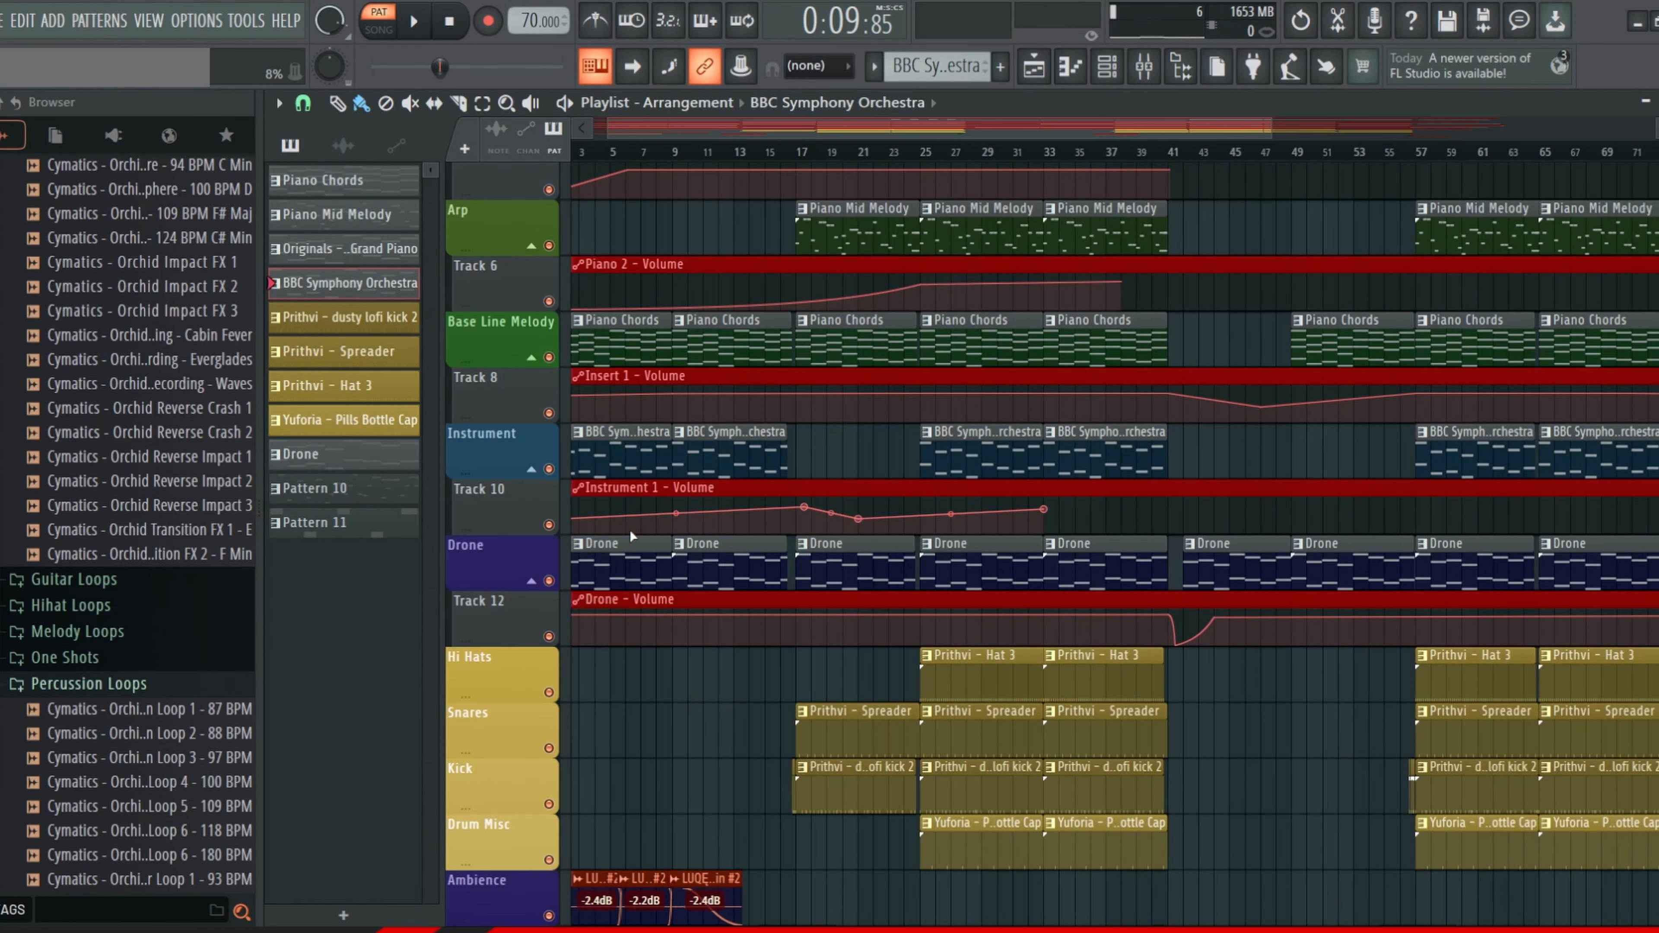
scroll(679, 572, up, 2)
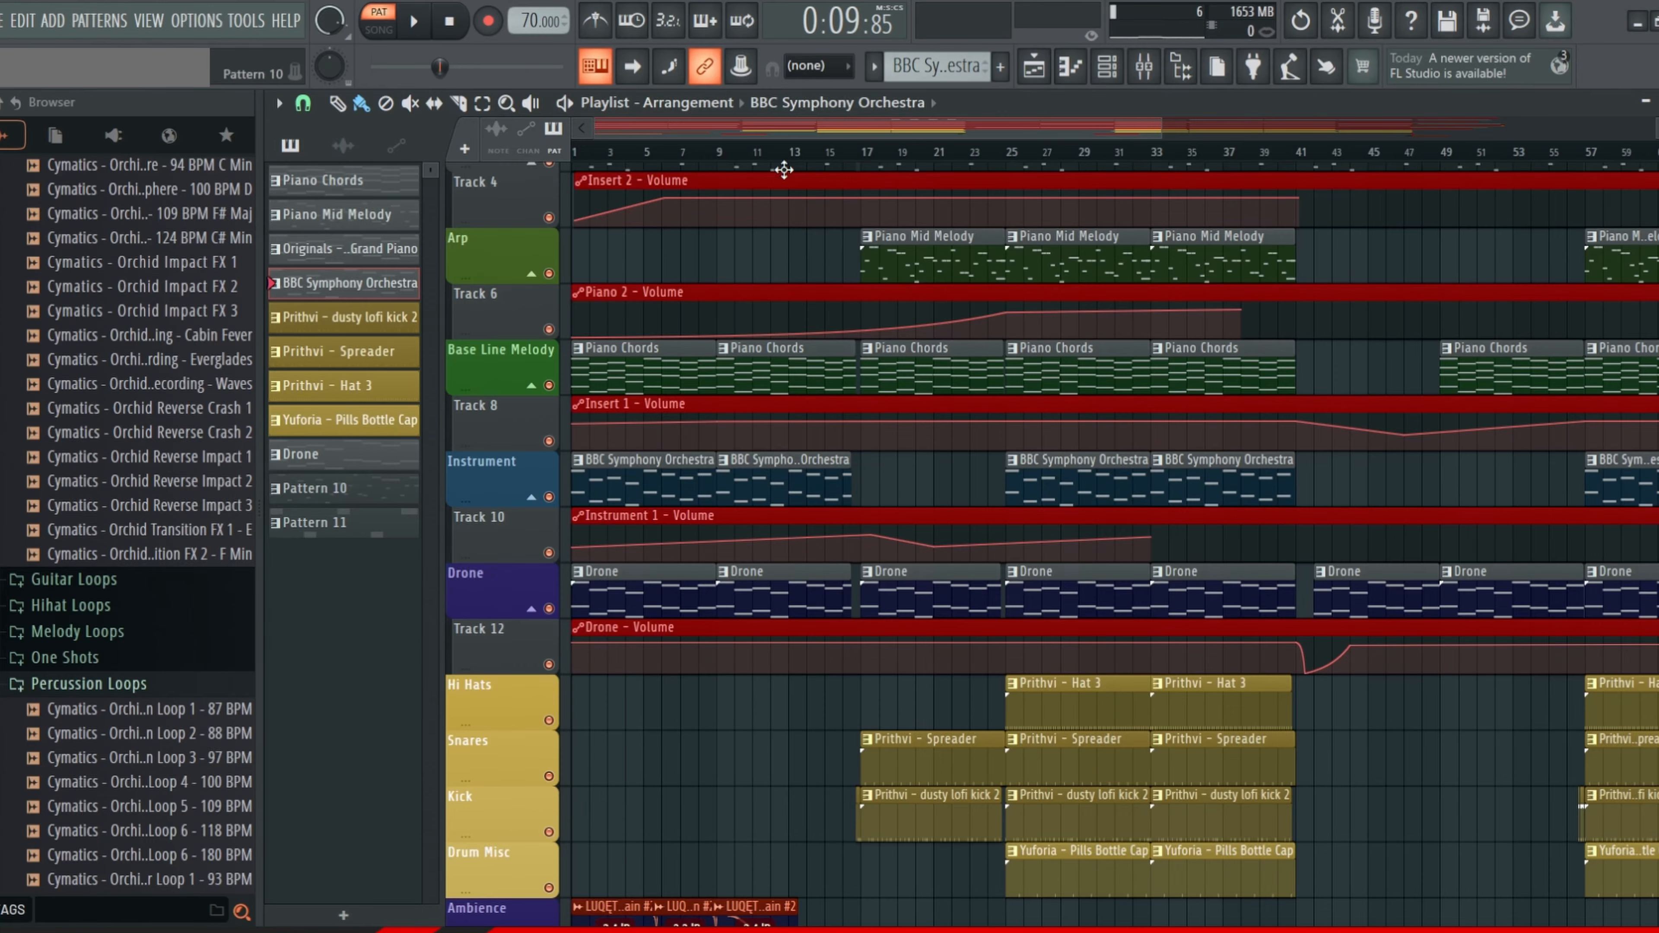
Step: Open the Drone pattern in the piano roll, view the Drone channel's Spitfire Audio instrument, and close its window and the channel rack
key(l)
double_click(759, 585)
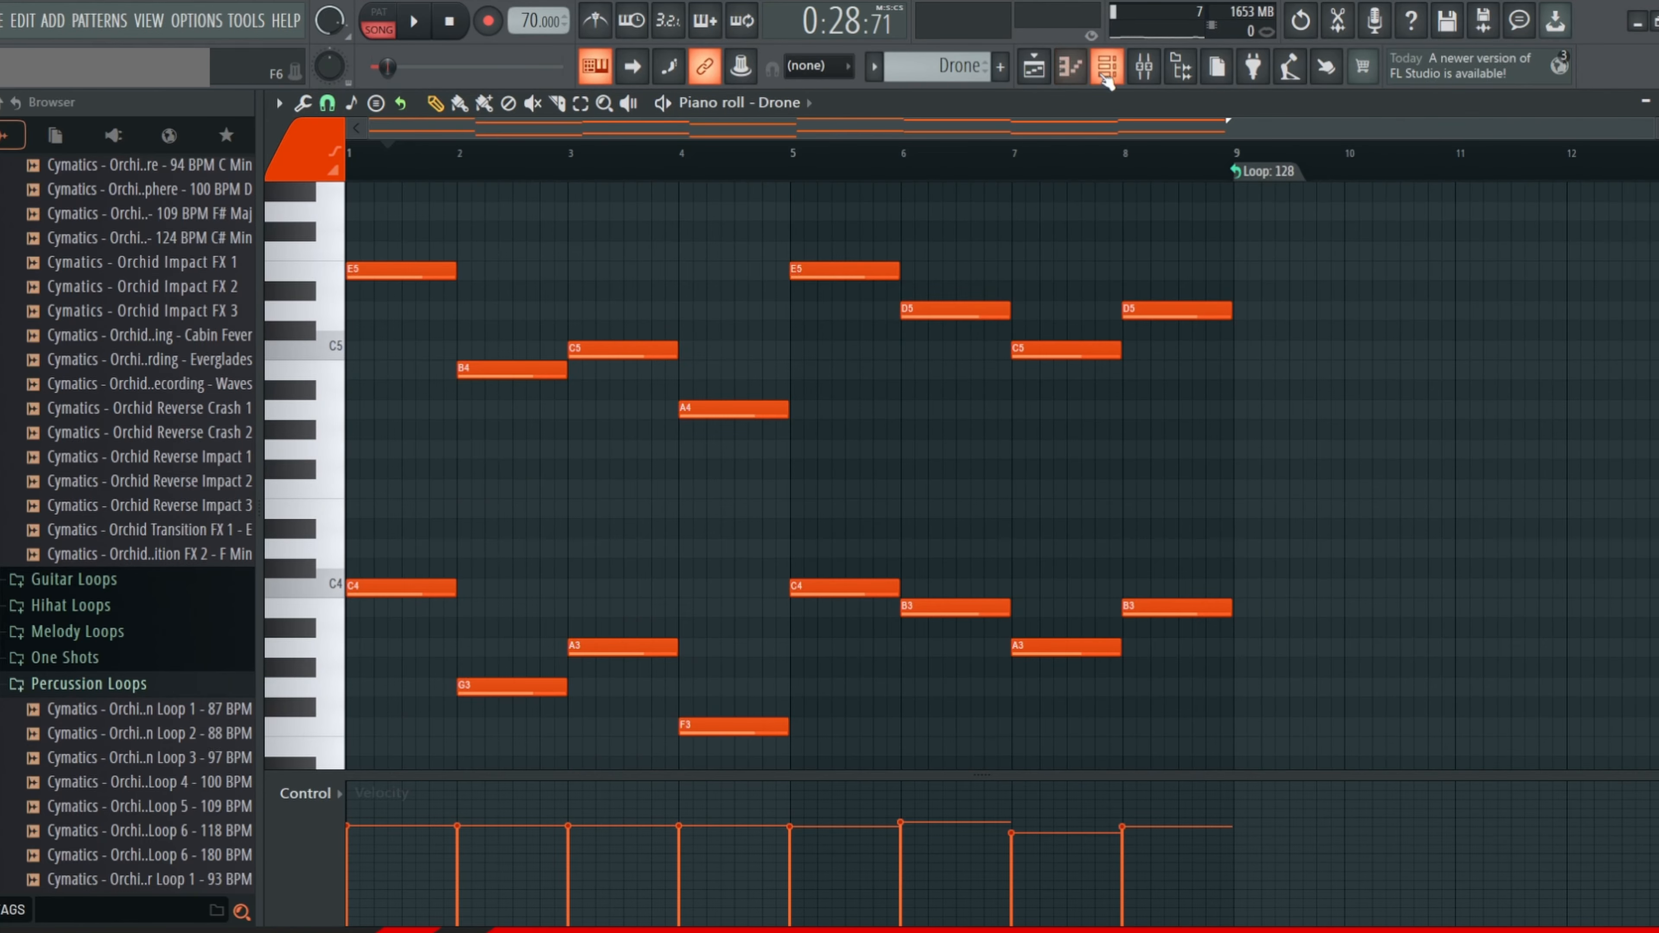
key(F6)
click(775, 670)
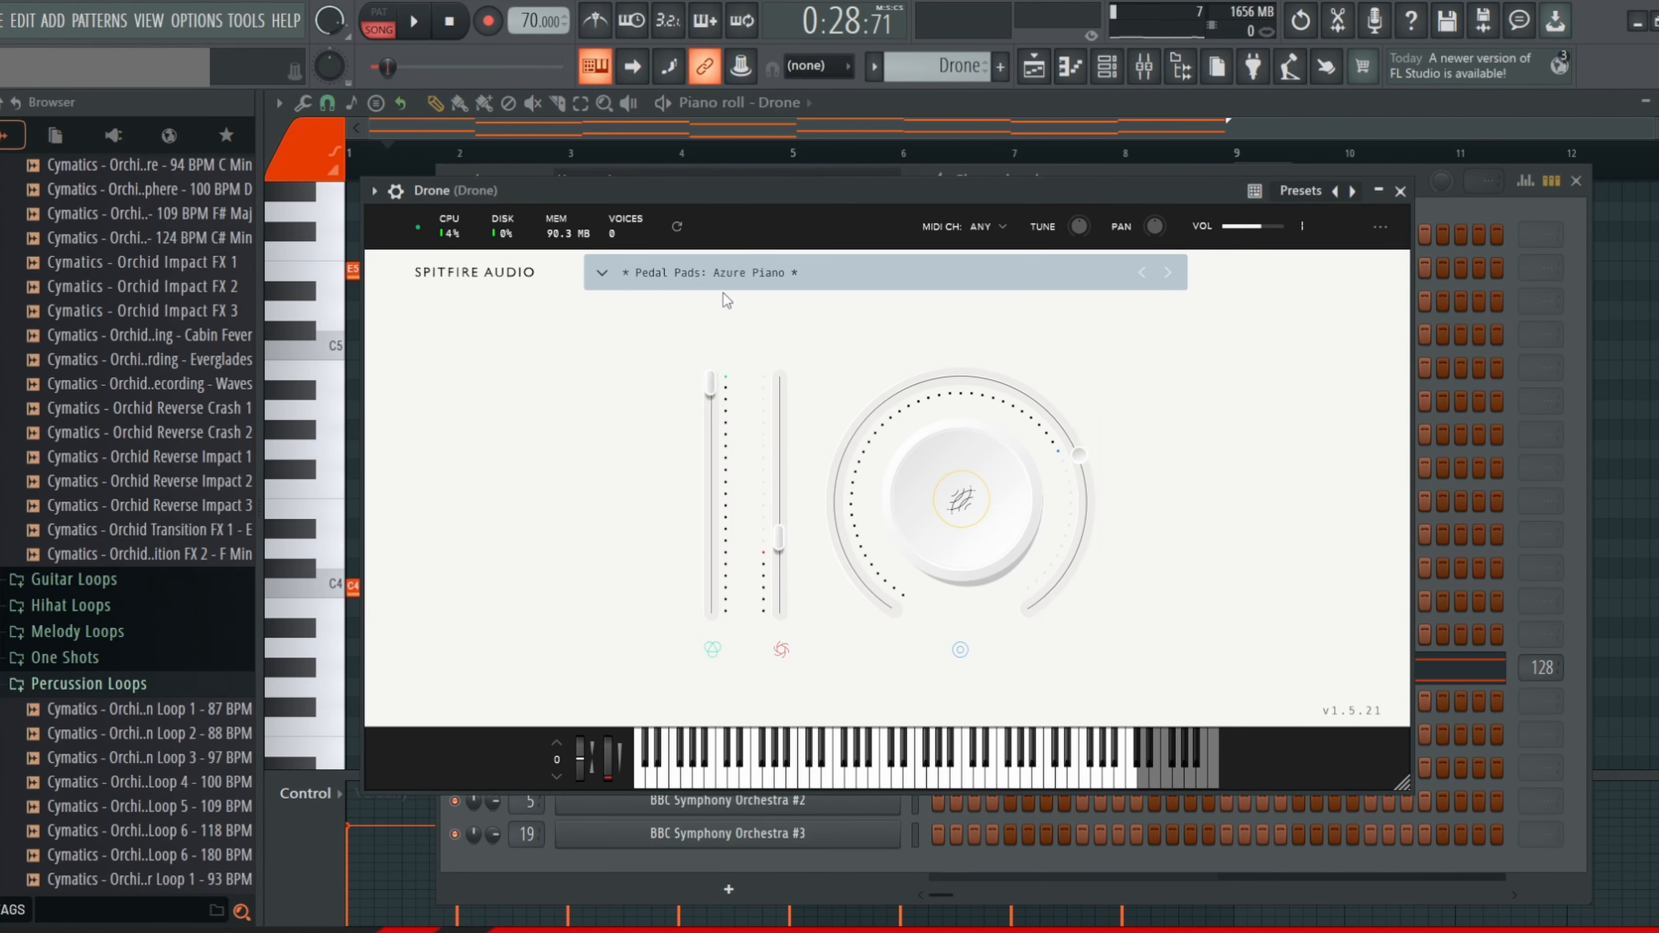
drag(637, 199, 655, 176)
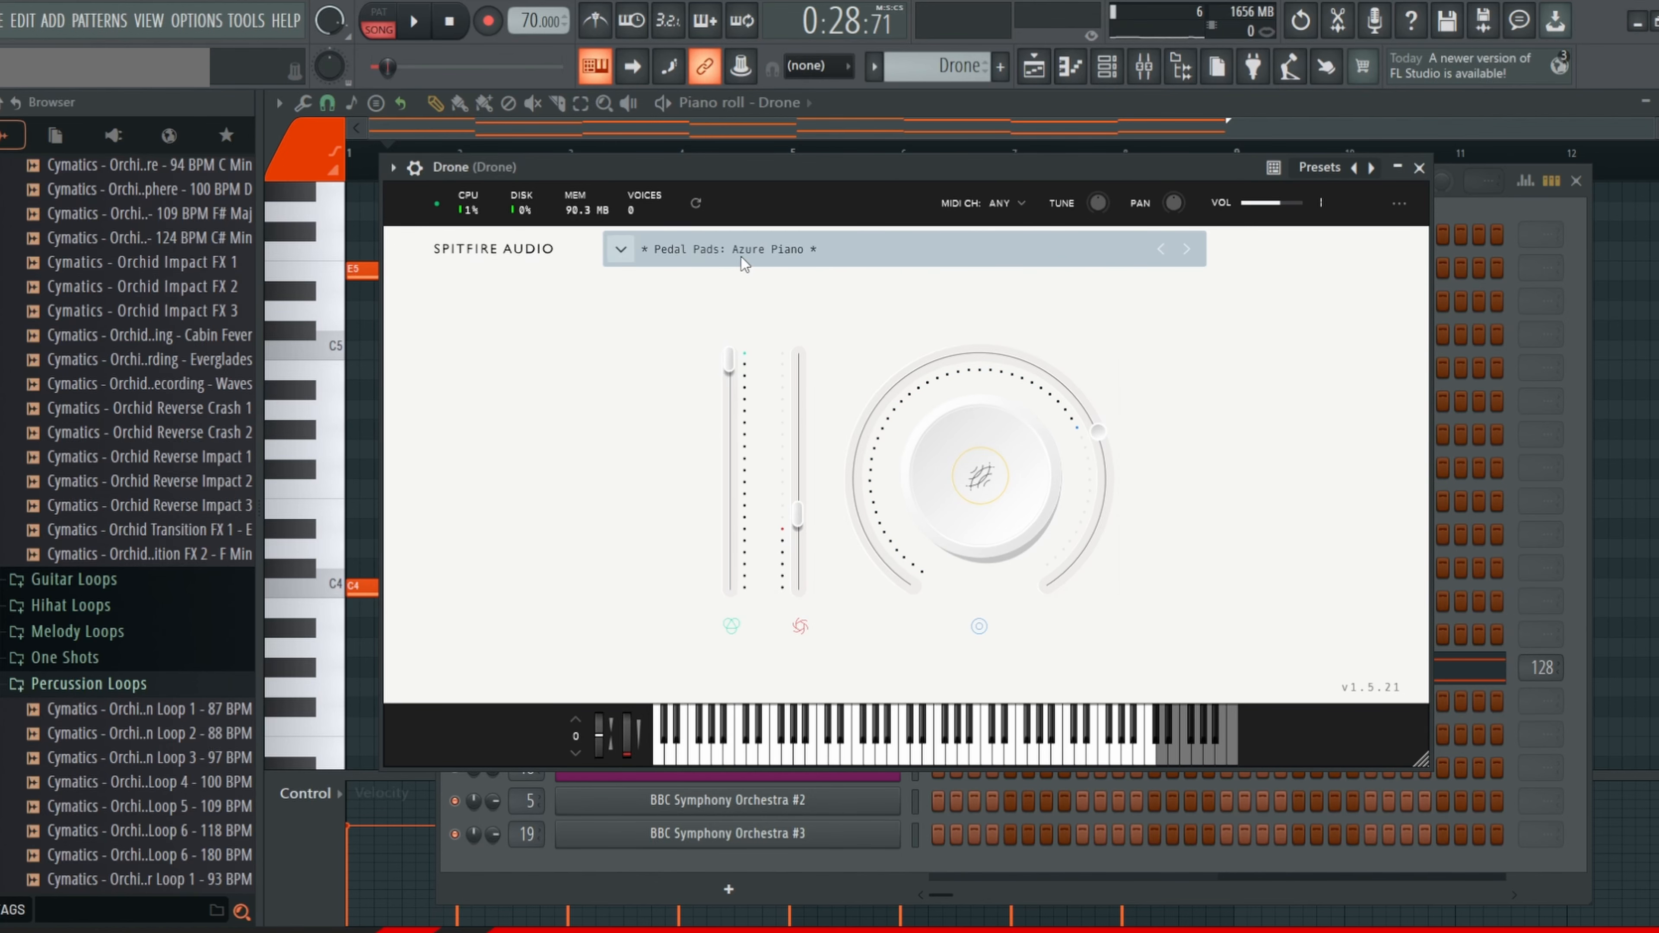
click(1419, 167)
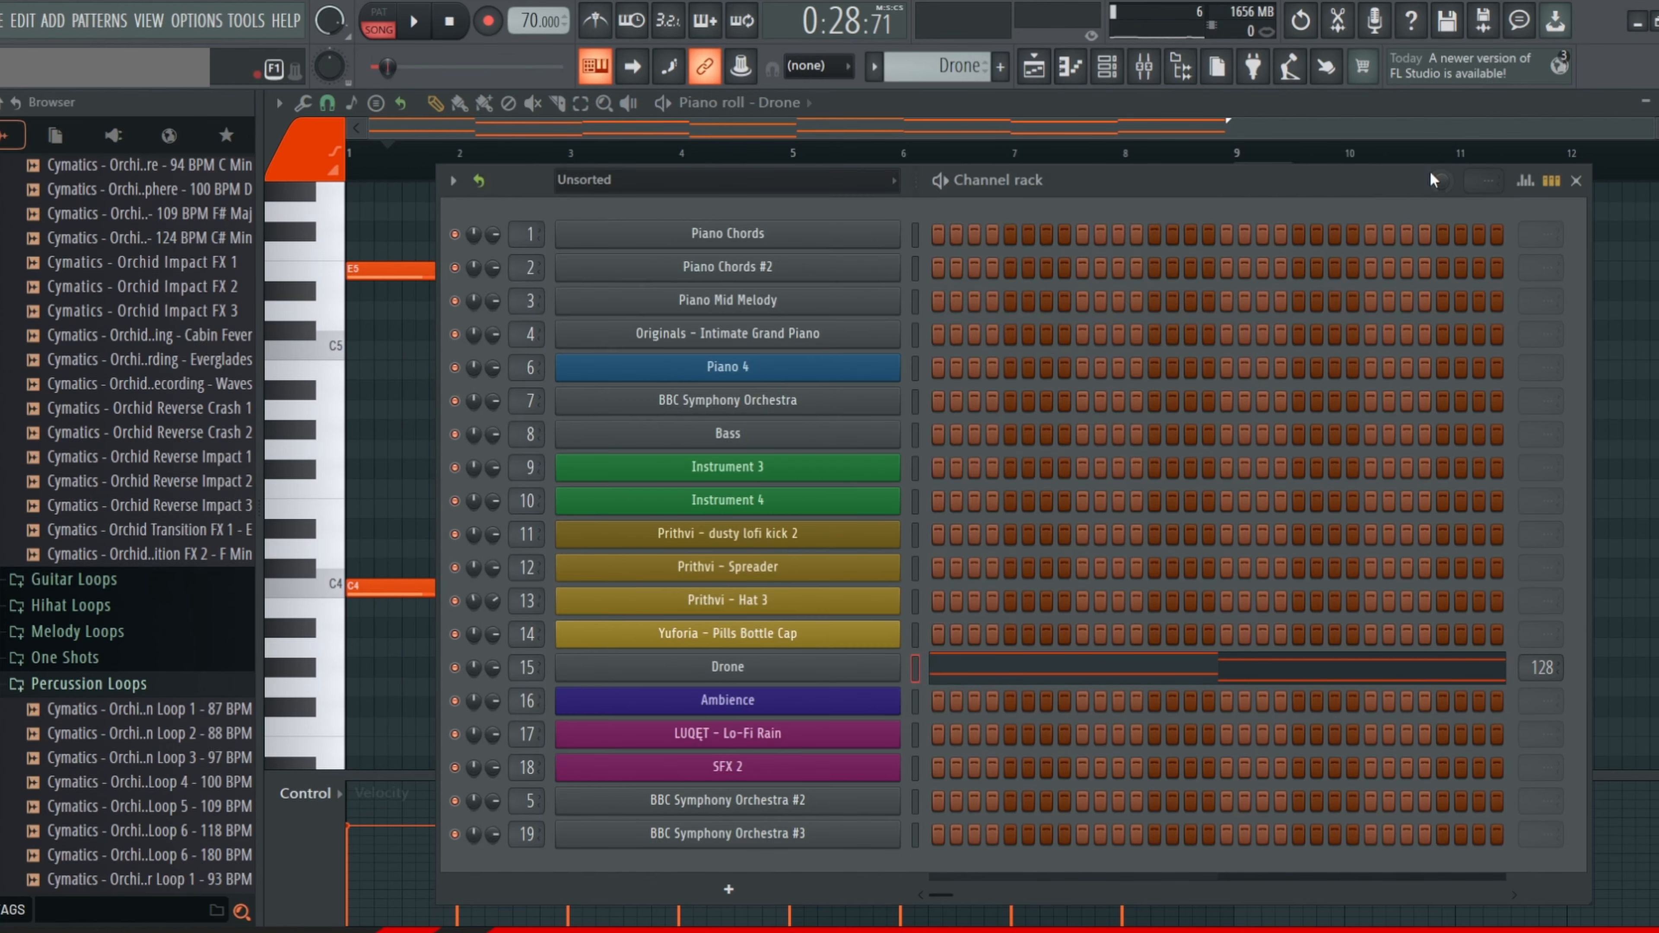
click(1577, 180)
Step: Play the Drone pattern from bar 1 in pattern mode, stop near its end and return to the playlist
key(space)
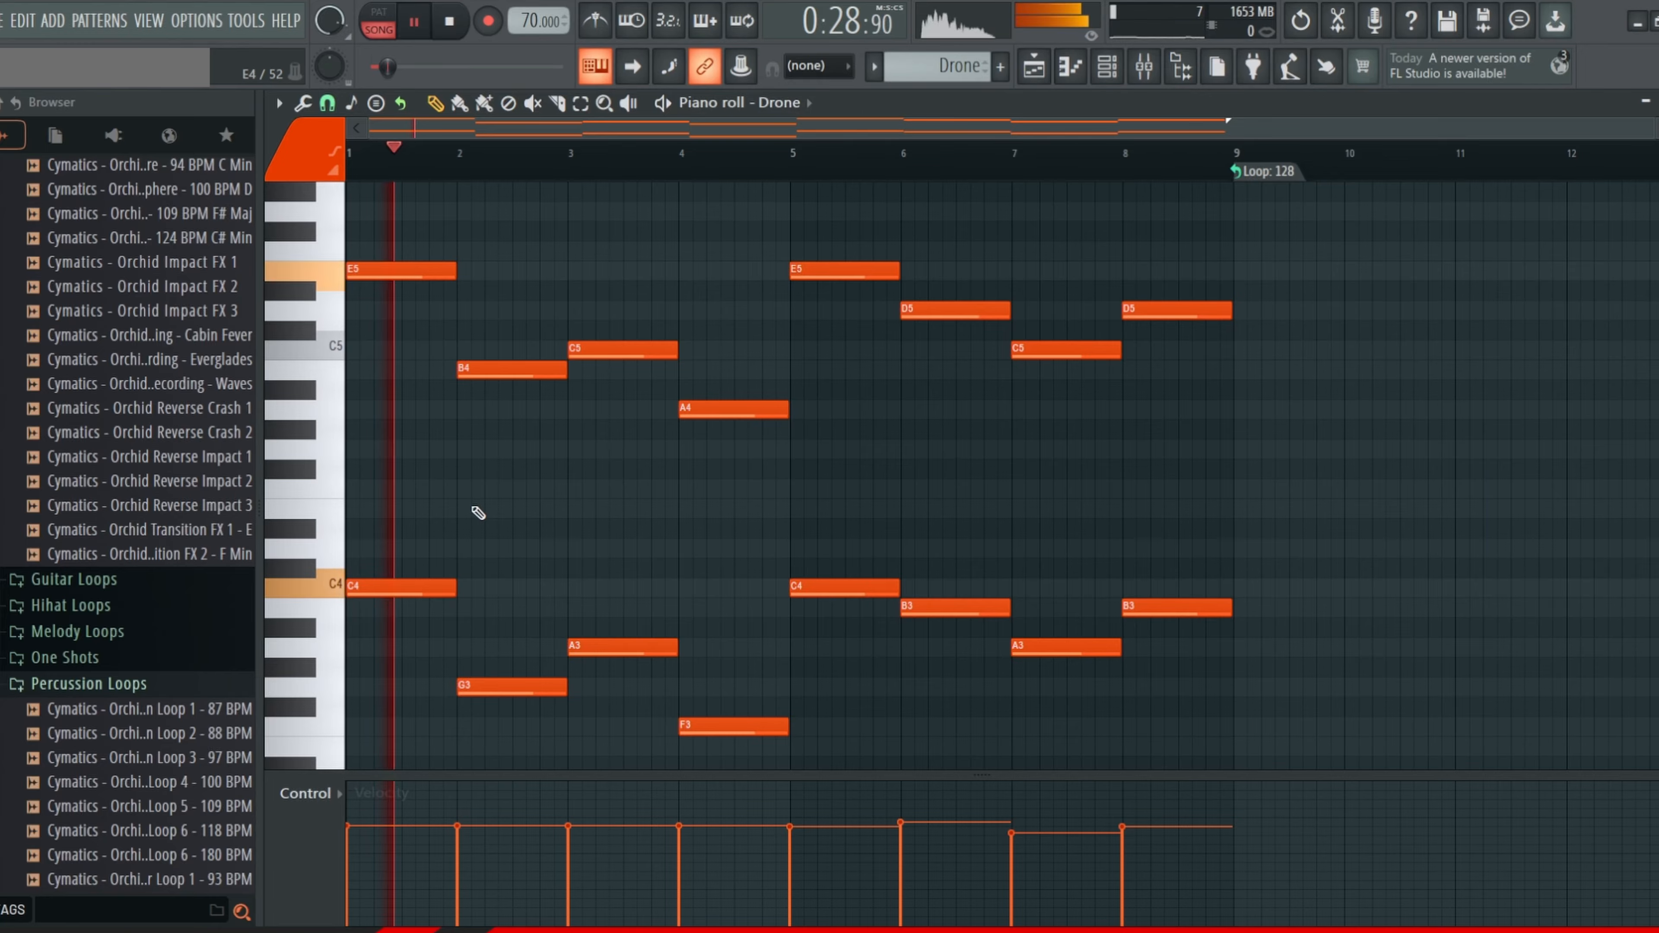
key(space)
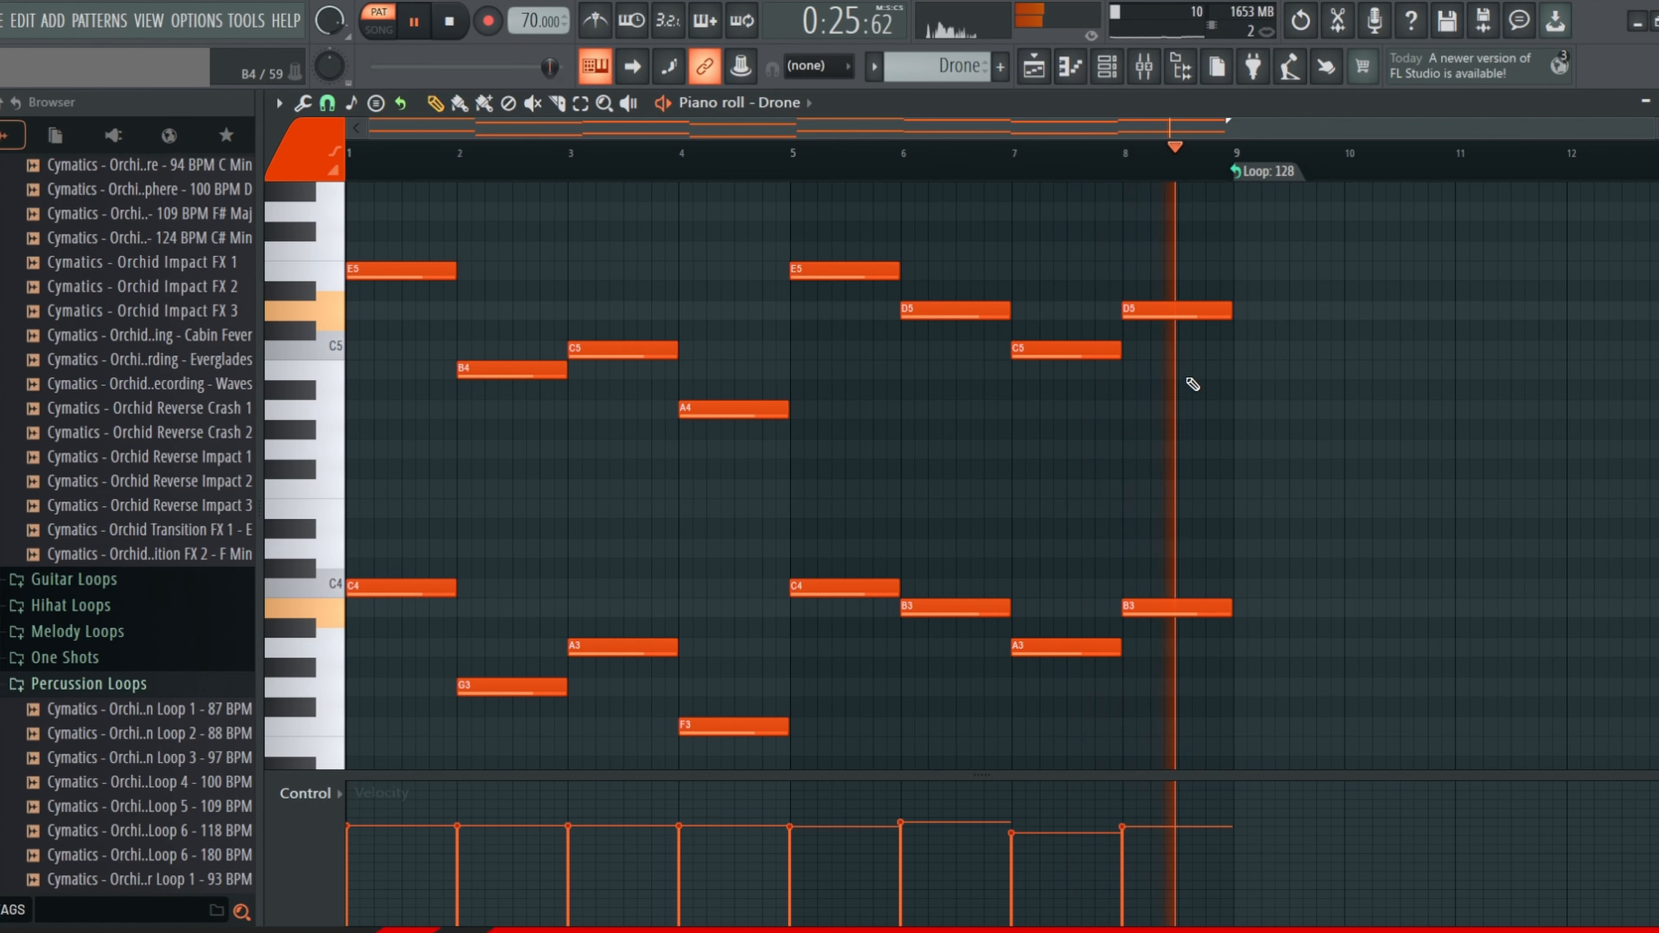
click(450, 21)
click(1034, 69)
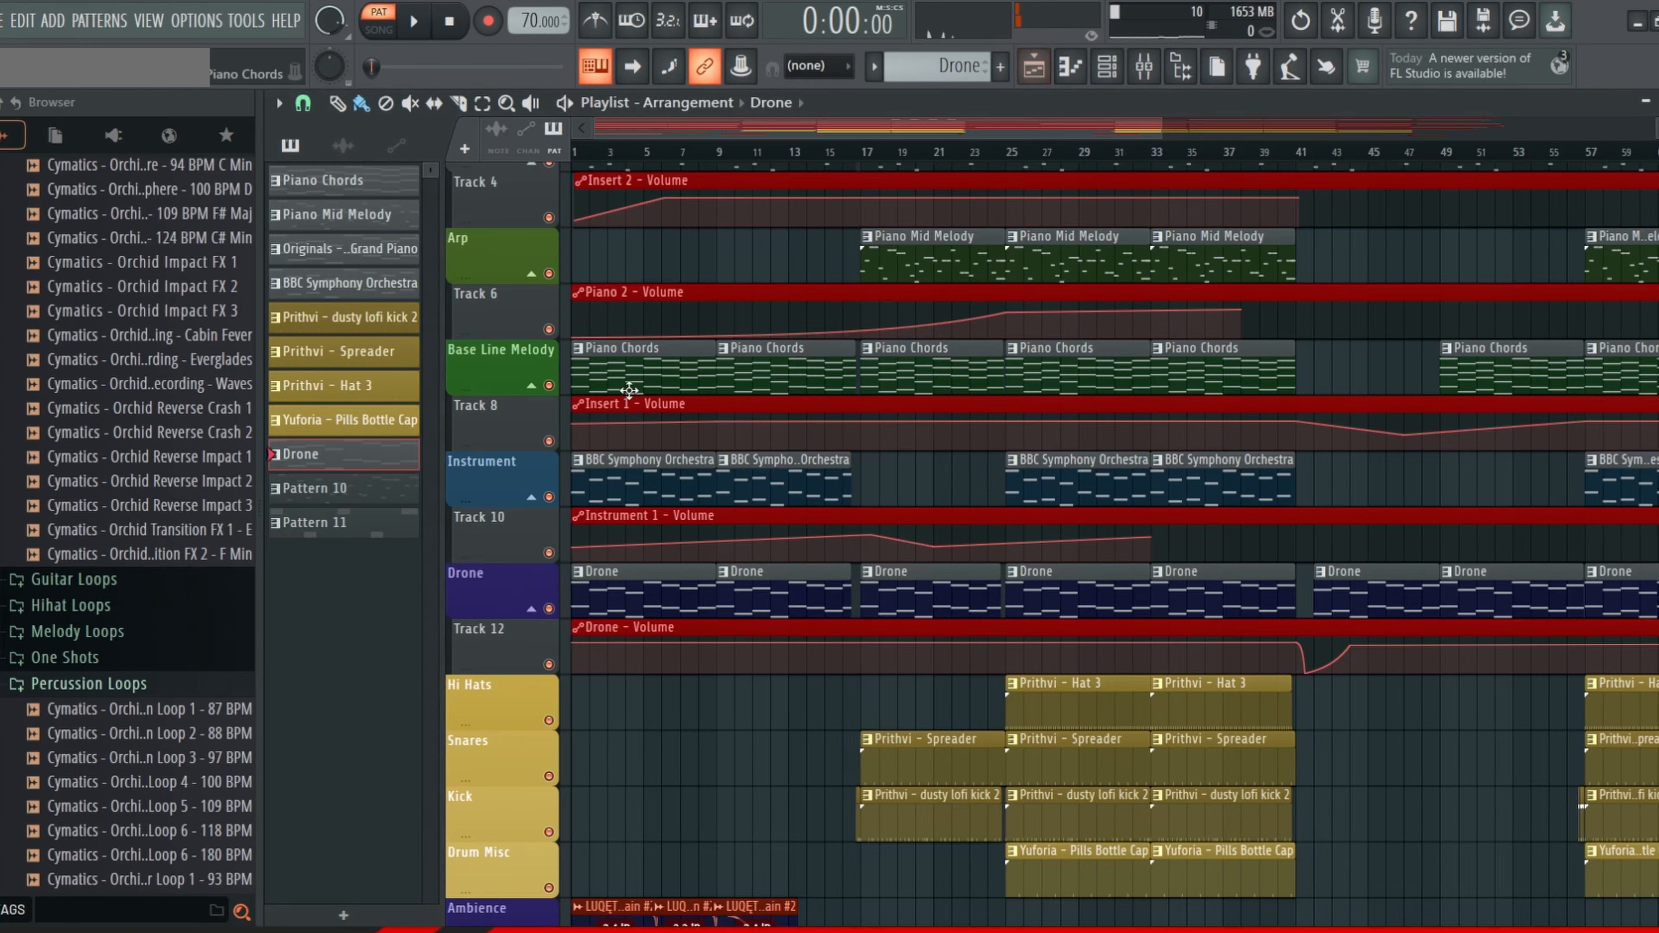
Step: Look over the arrangement's melodic tracks and select the opening clips on the Ambience track and Track 18
scroll(787, 500, up, 1)
scroll(662, 625, up, 2)
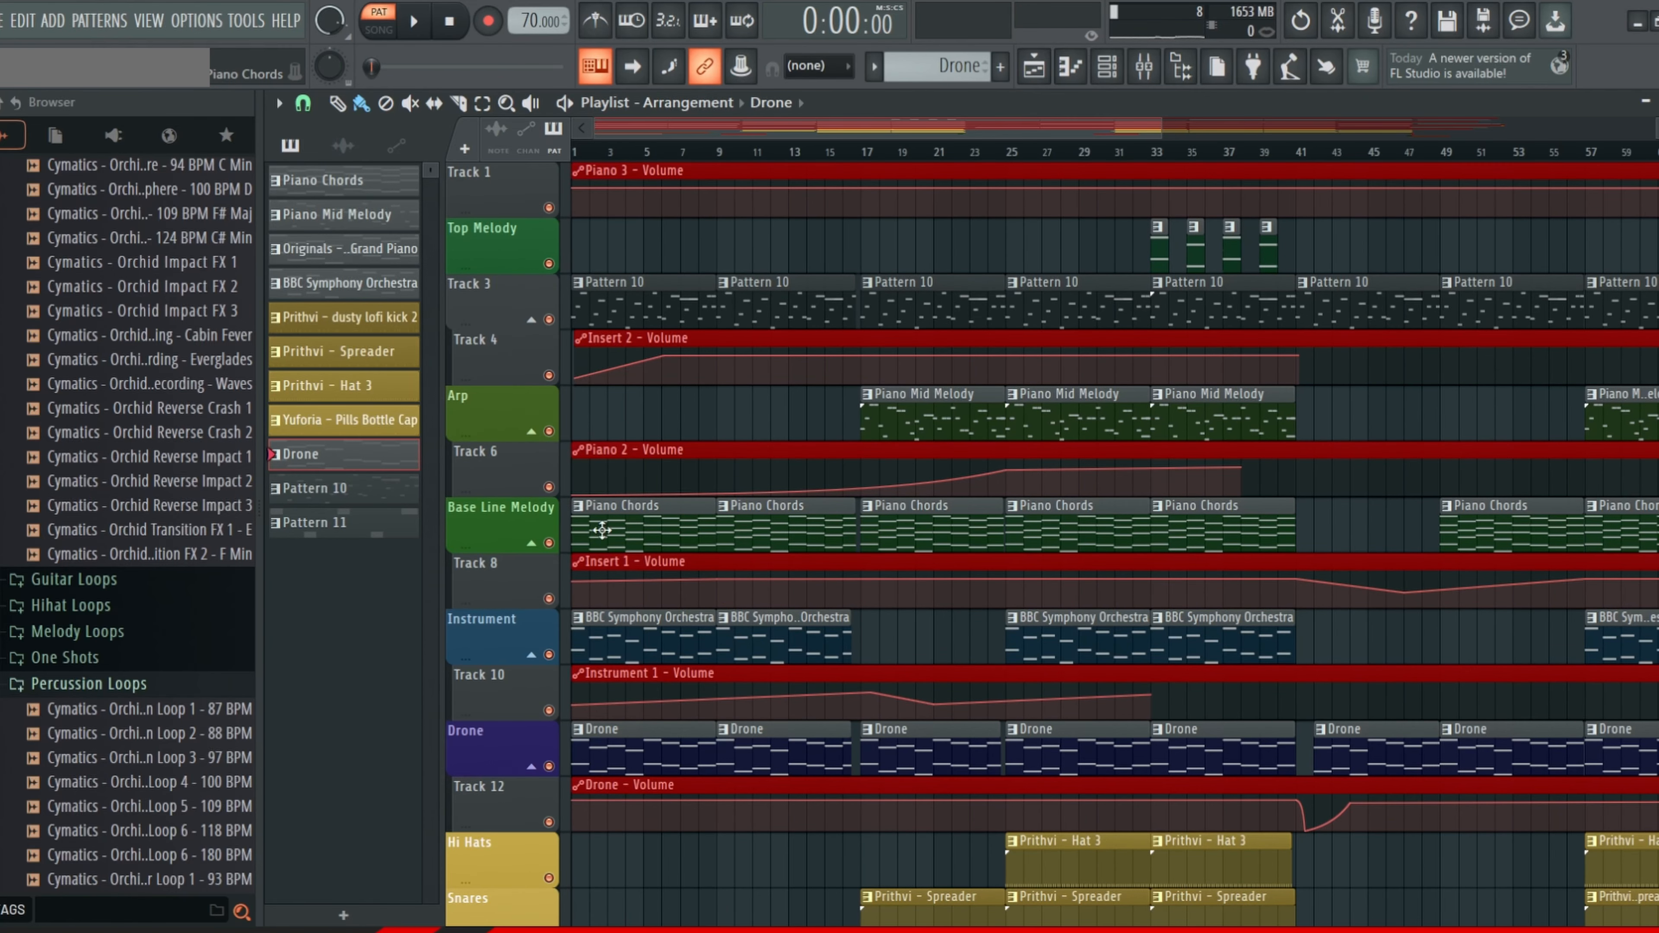
scroll(803, 344, down, 2)
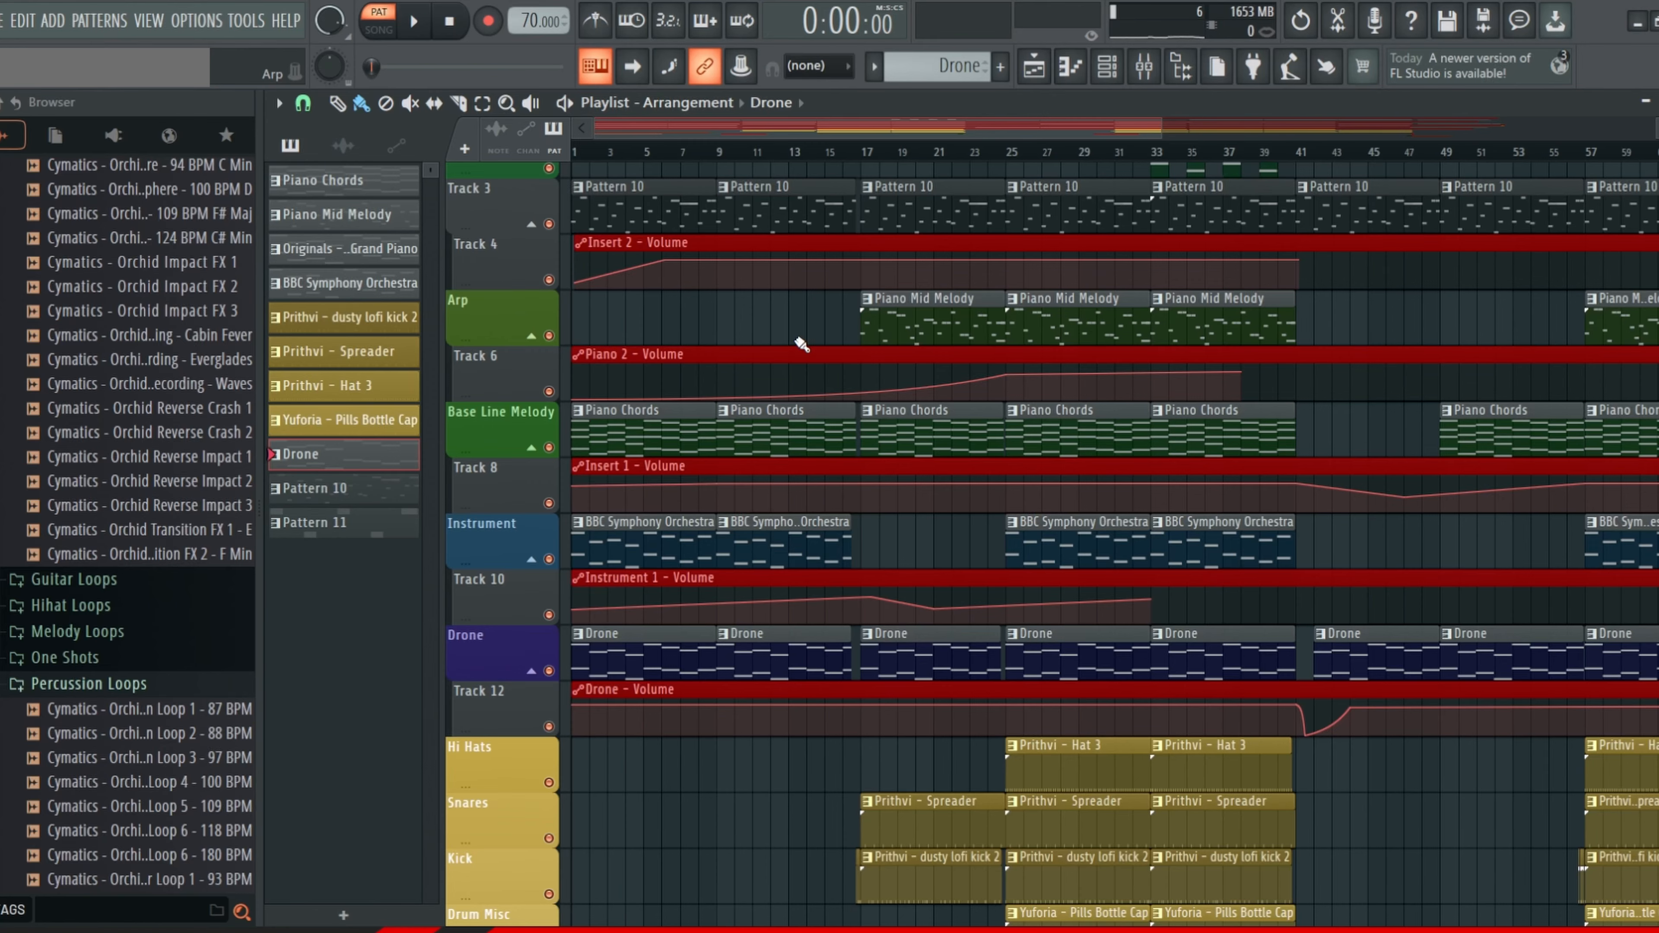
scroll(709, 482, down, 3)
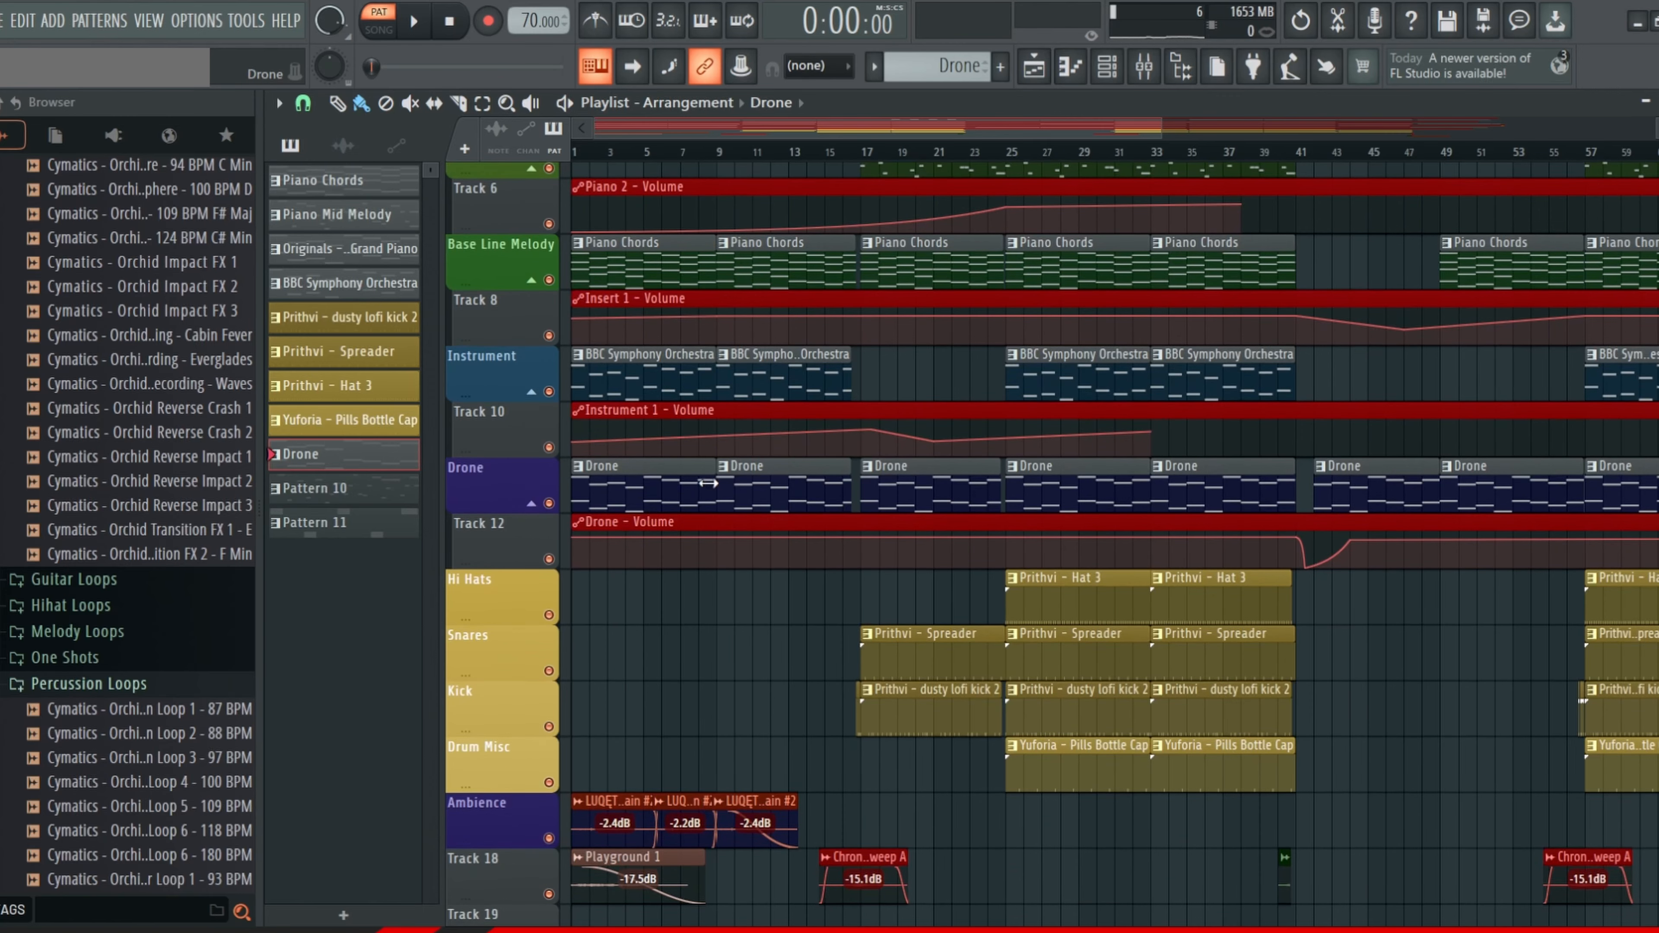
scroll(681, 591, up, 4)
scroll(723, 566, down, 5)
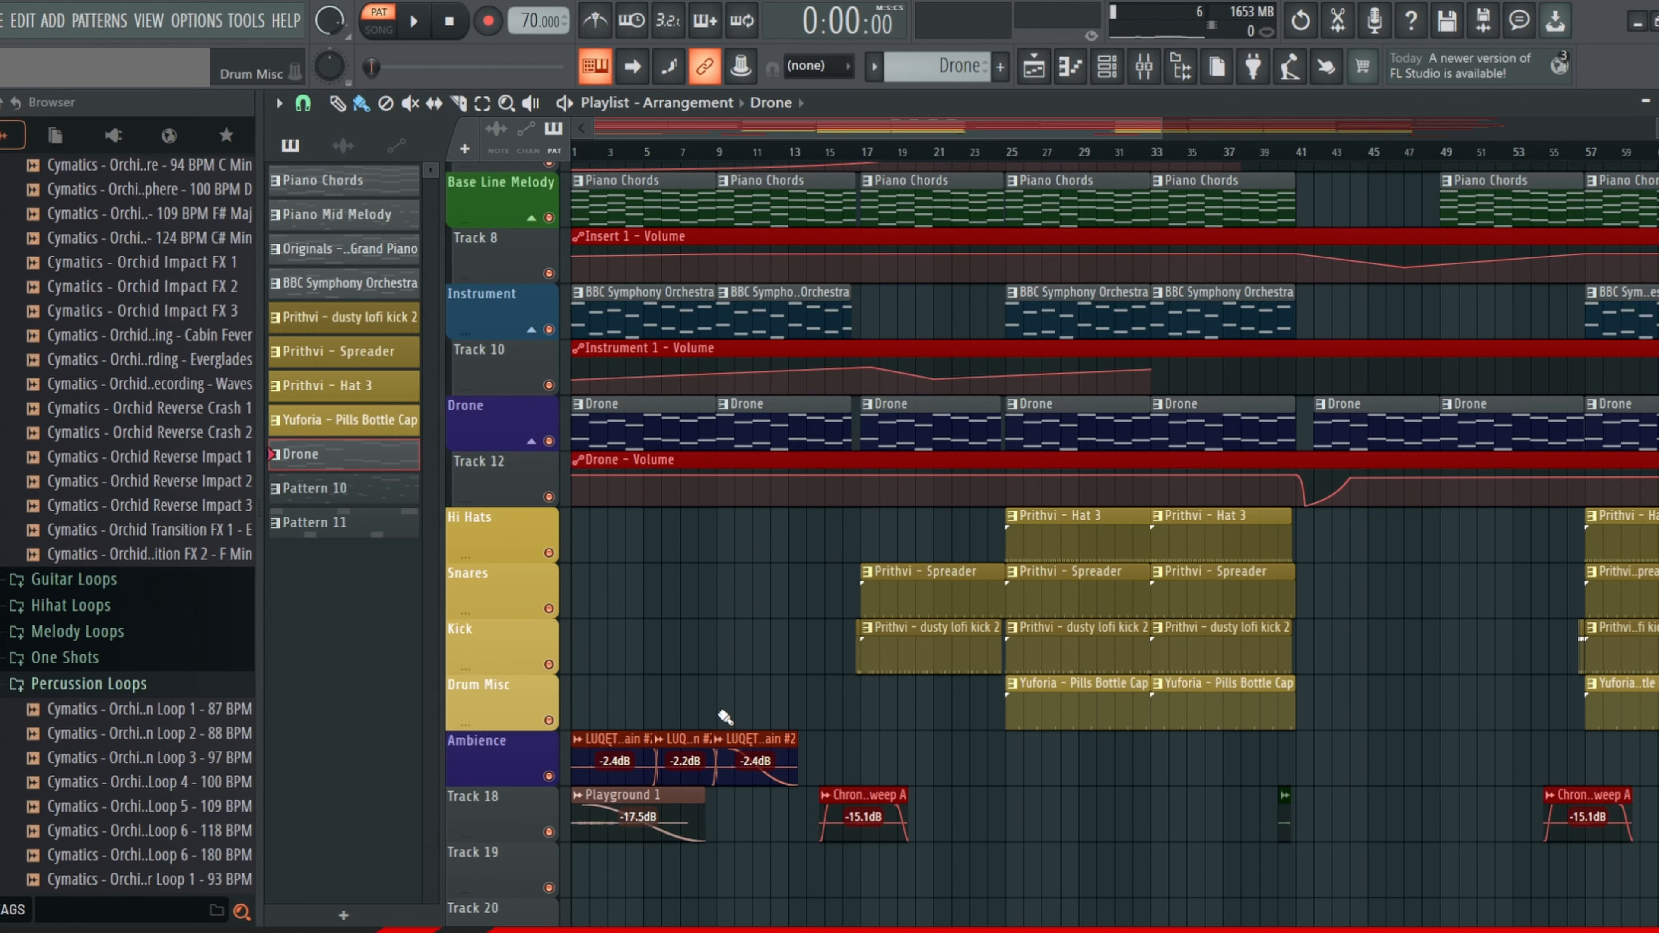
drag(779, 689, 549, 832)
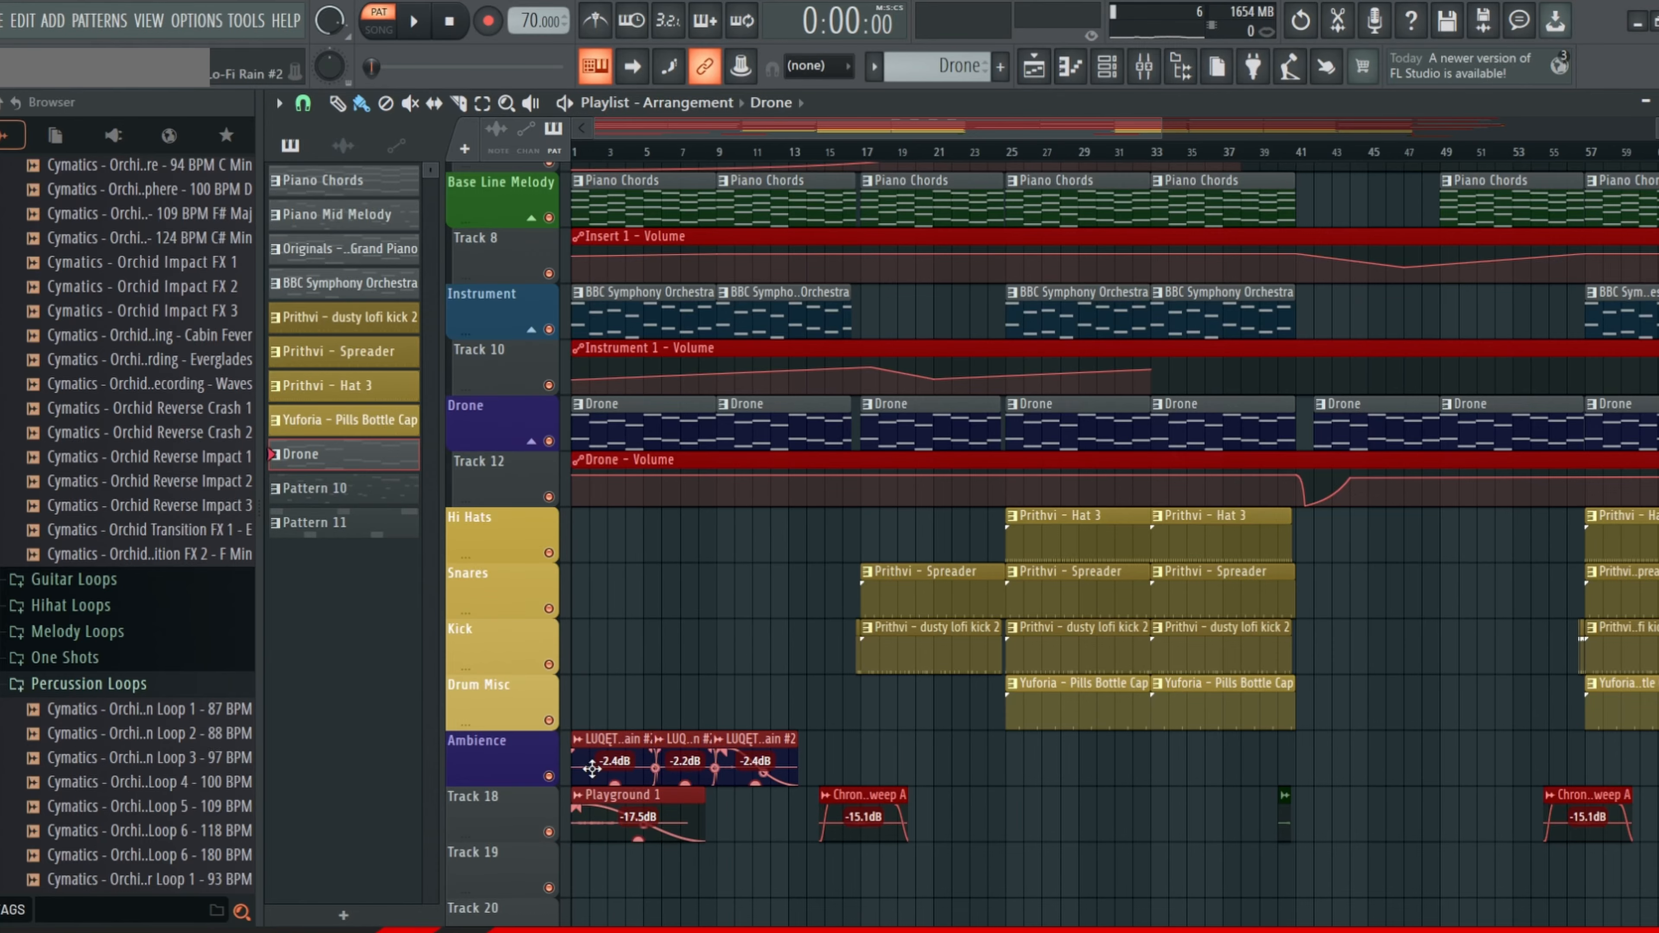
scroll(716, 691, up, 5)
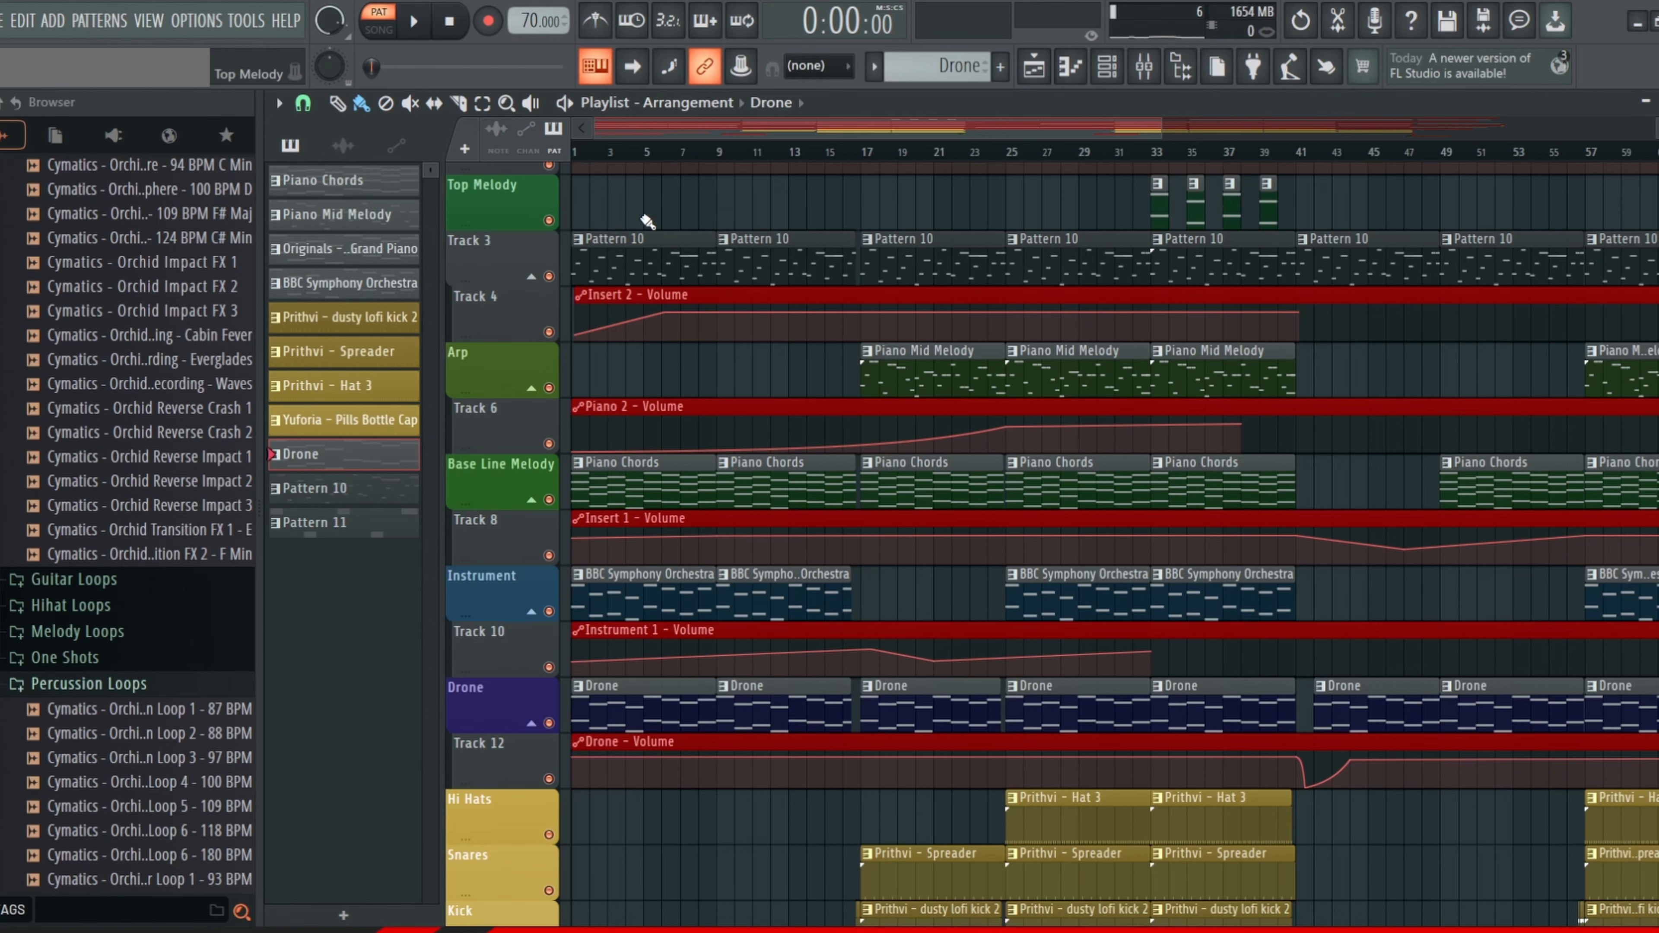
Step: Switch to song mode, play the arrangement from bar 1 to about bar 4 and stop
click(379, 29)
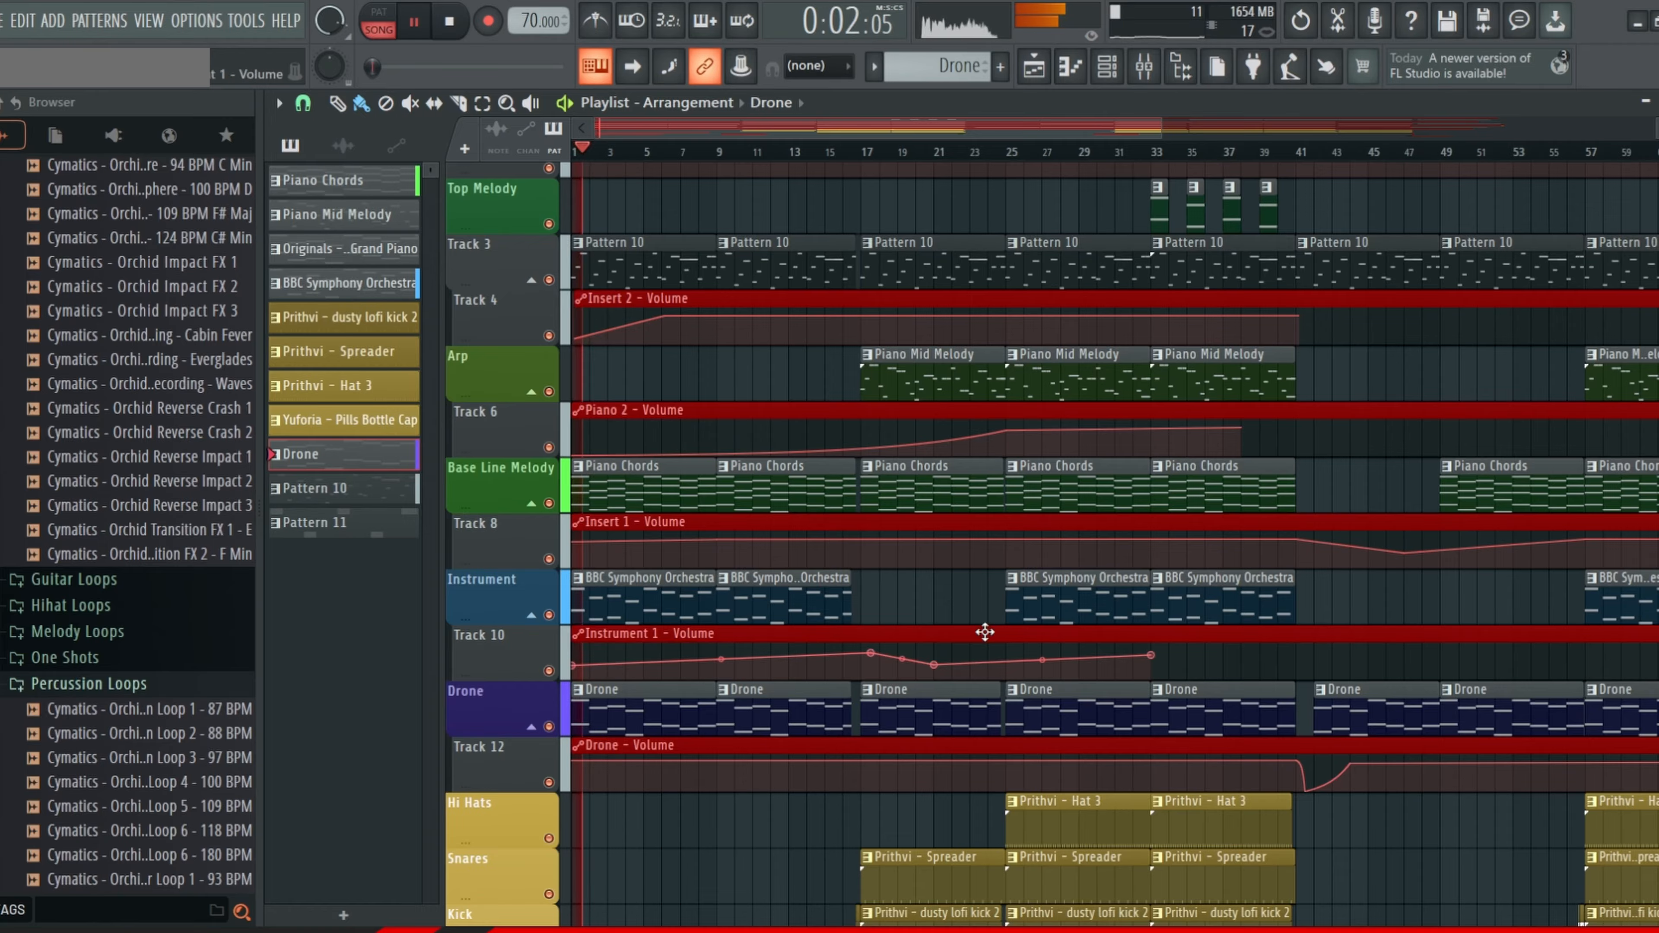
scroll(1019, 758, down, 1)
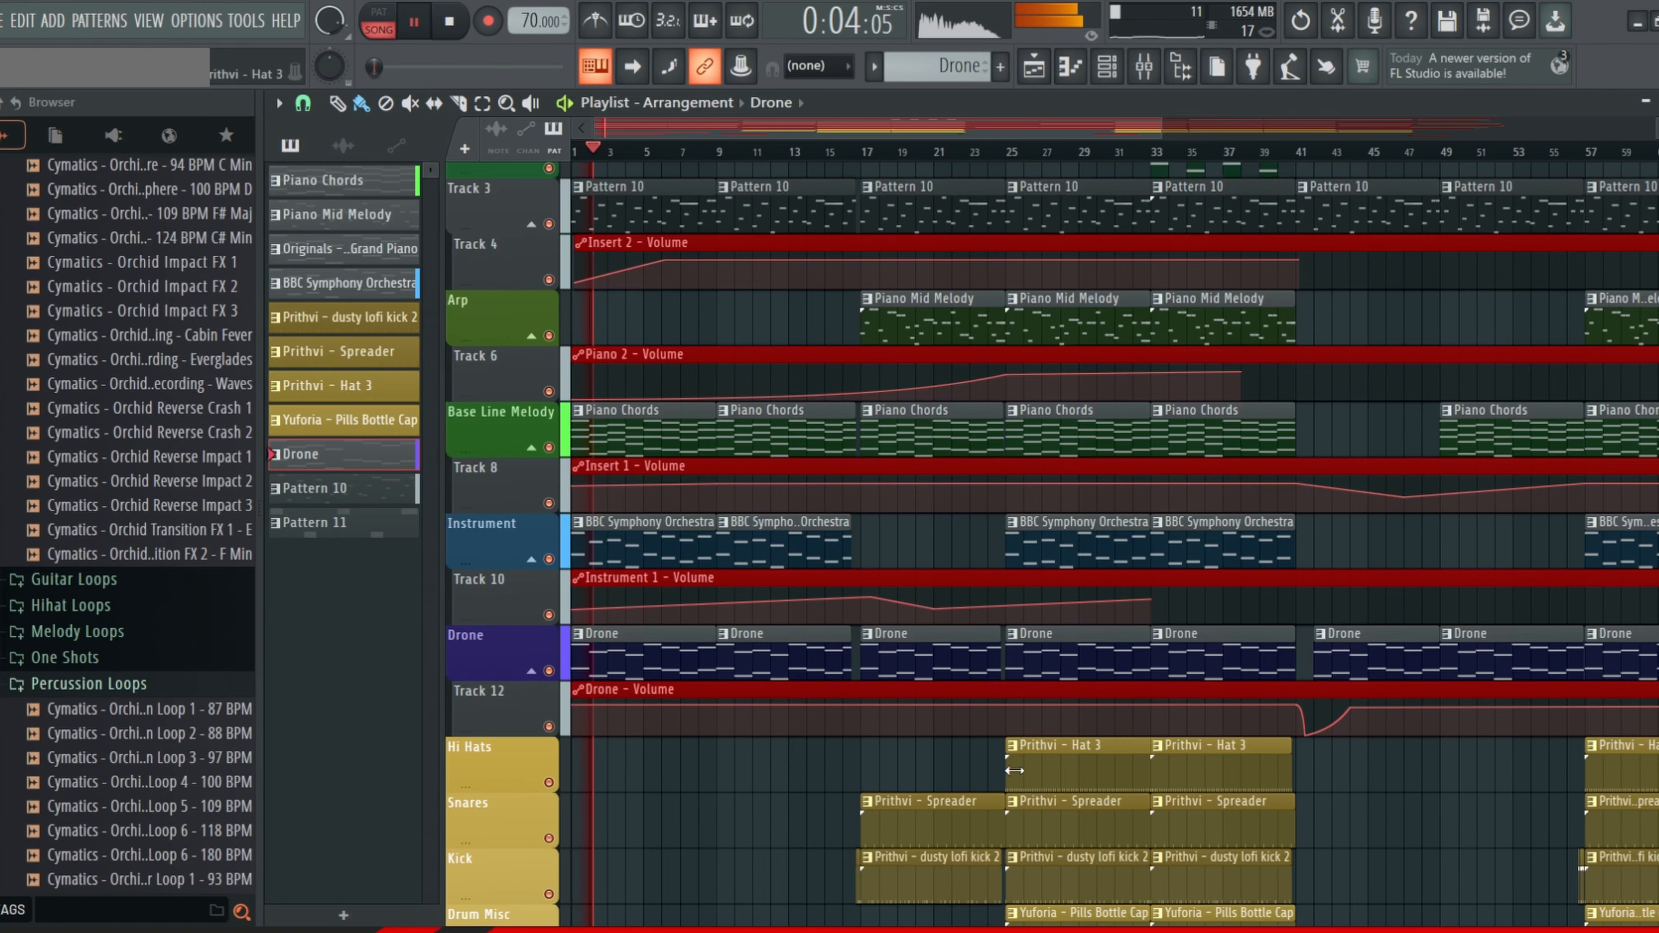
scroll(1017, 771, up, 2)
scroll(1119, 554, up, 1)
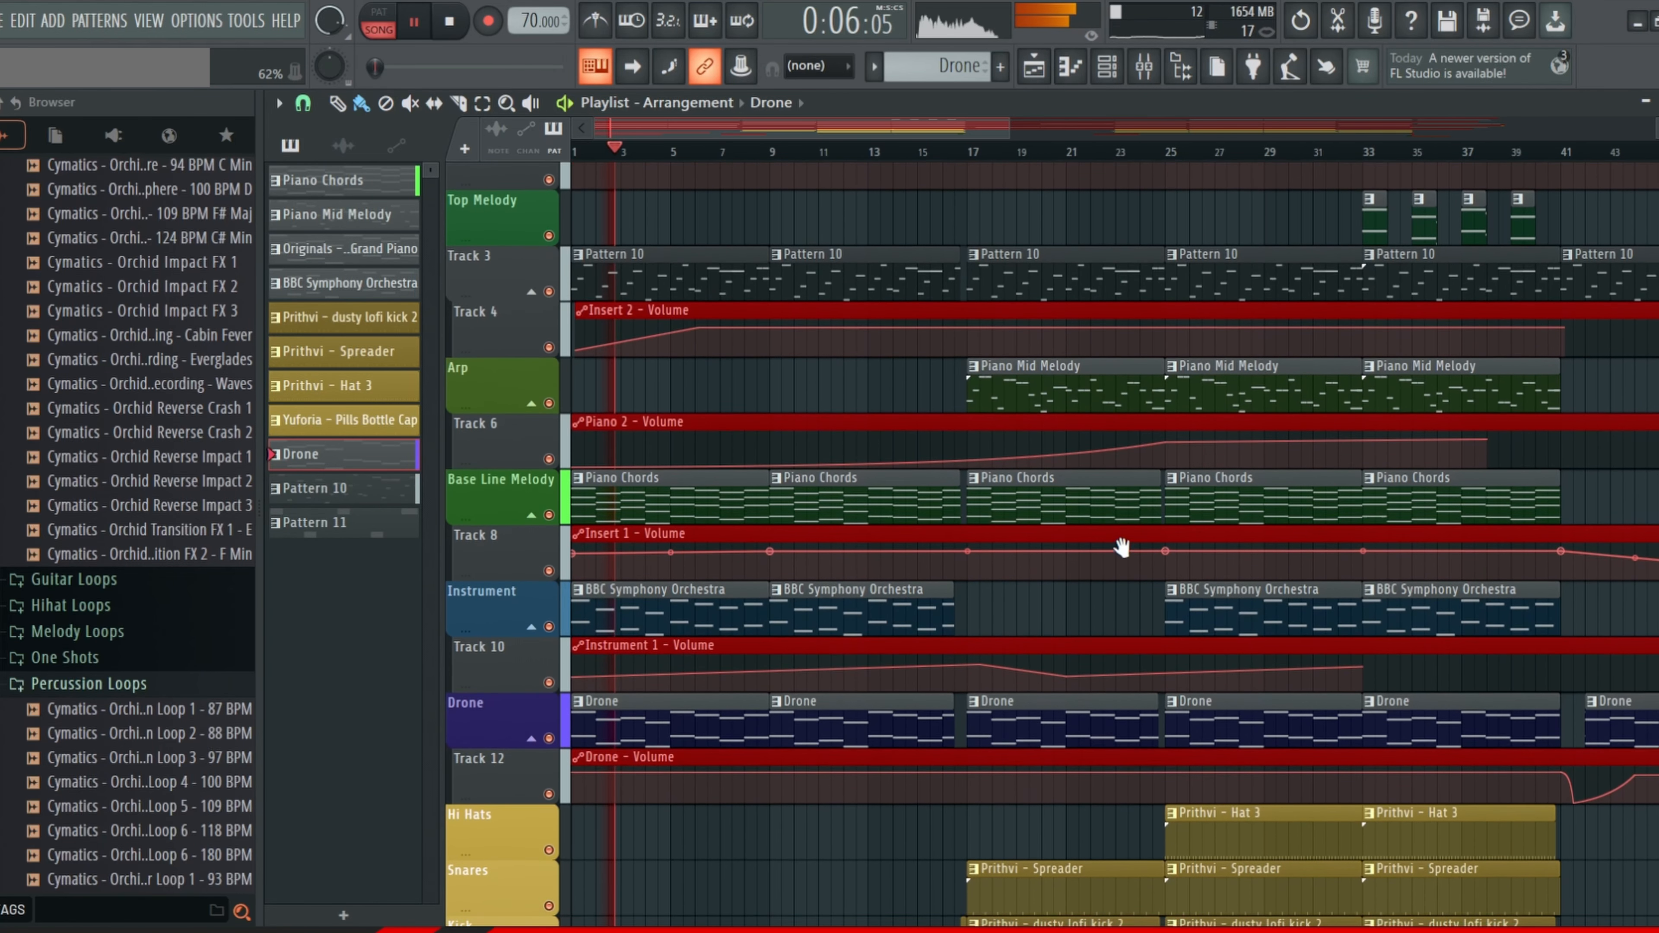
scroll(1119, 555, down, 1)
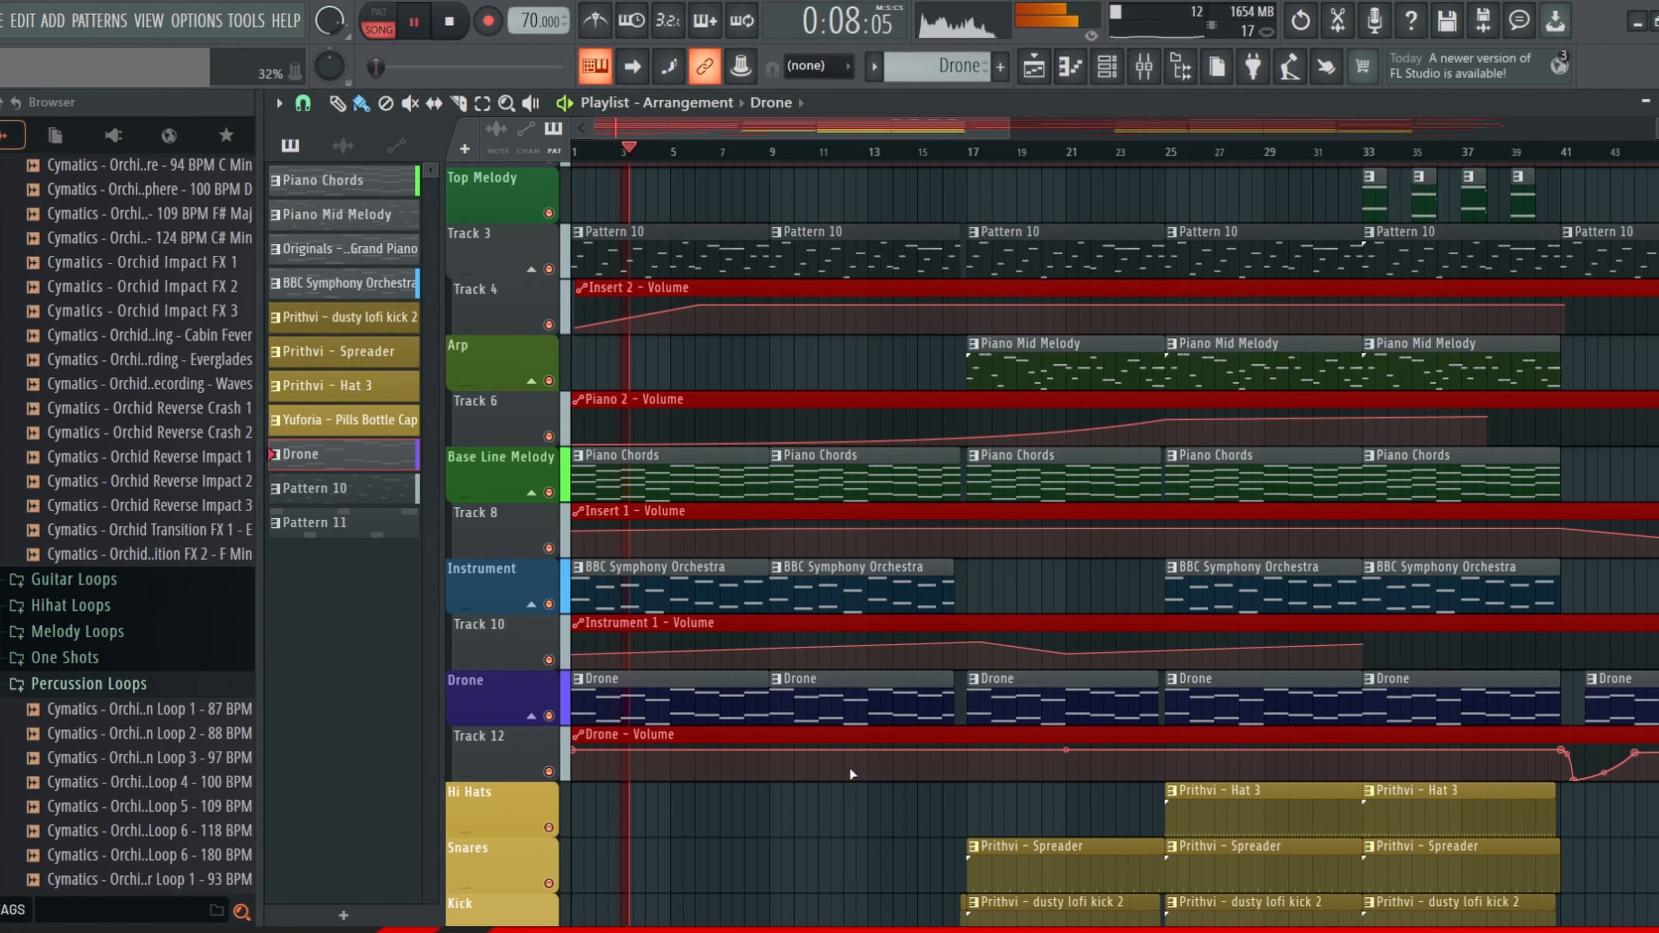
scroll(911, 655, down, 3)
scroll(911, 656, up, 2)
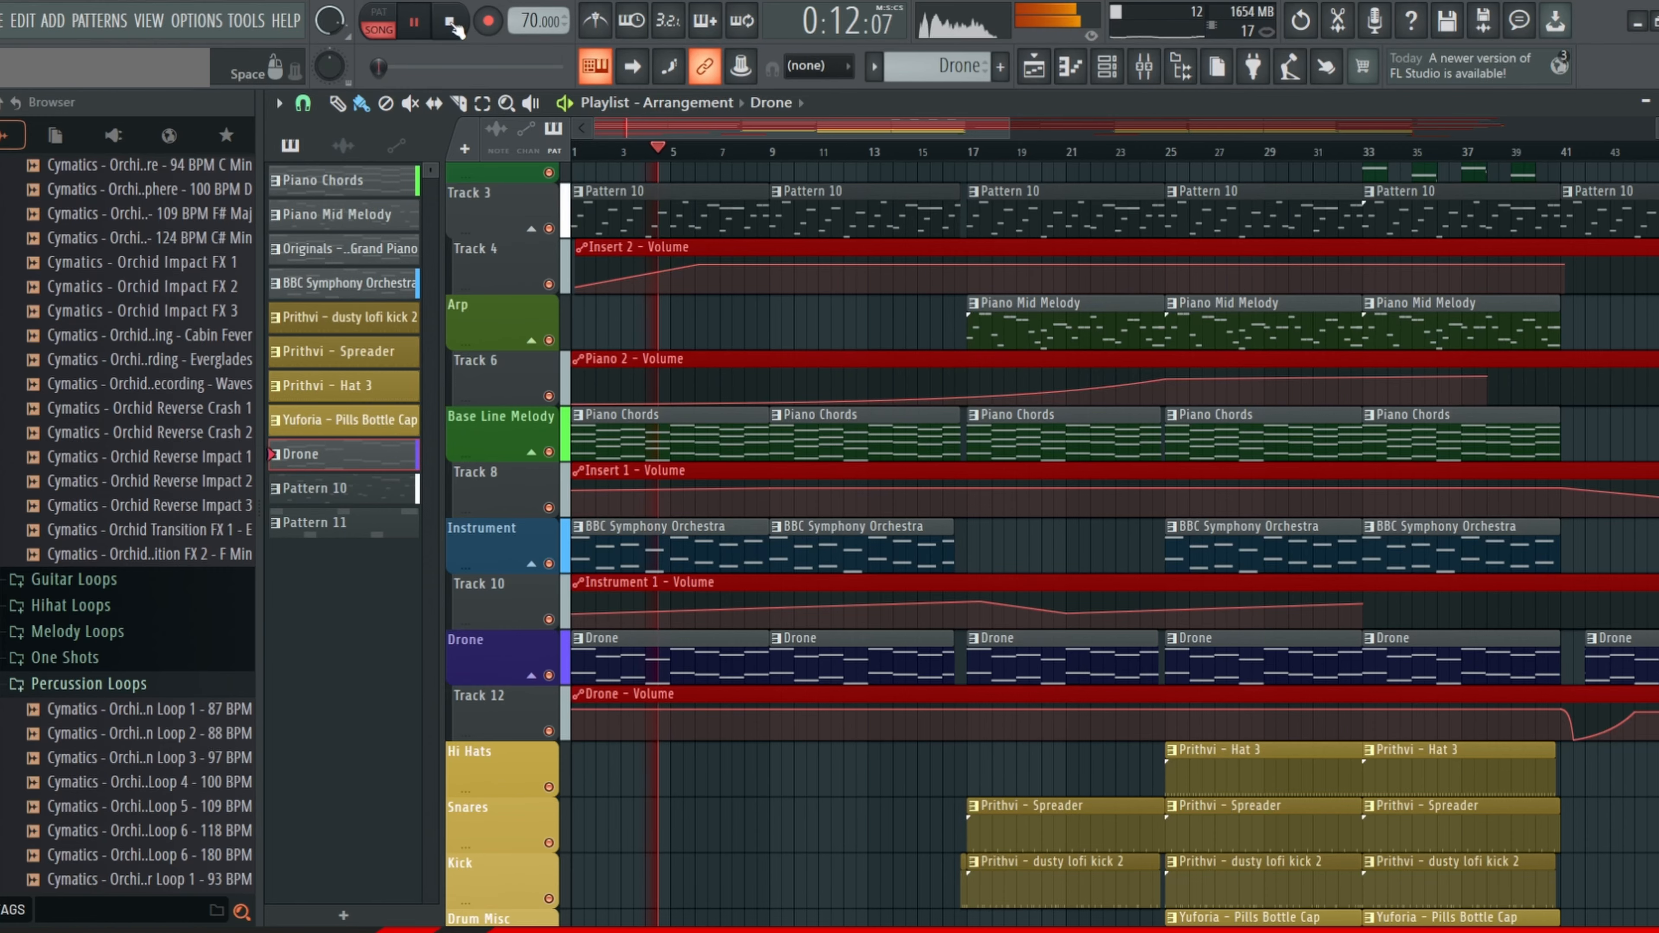
click(451, 23)
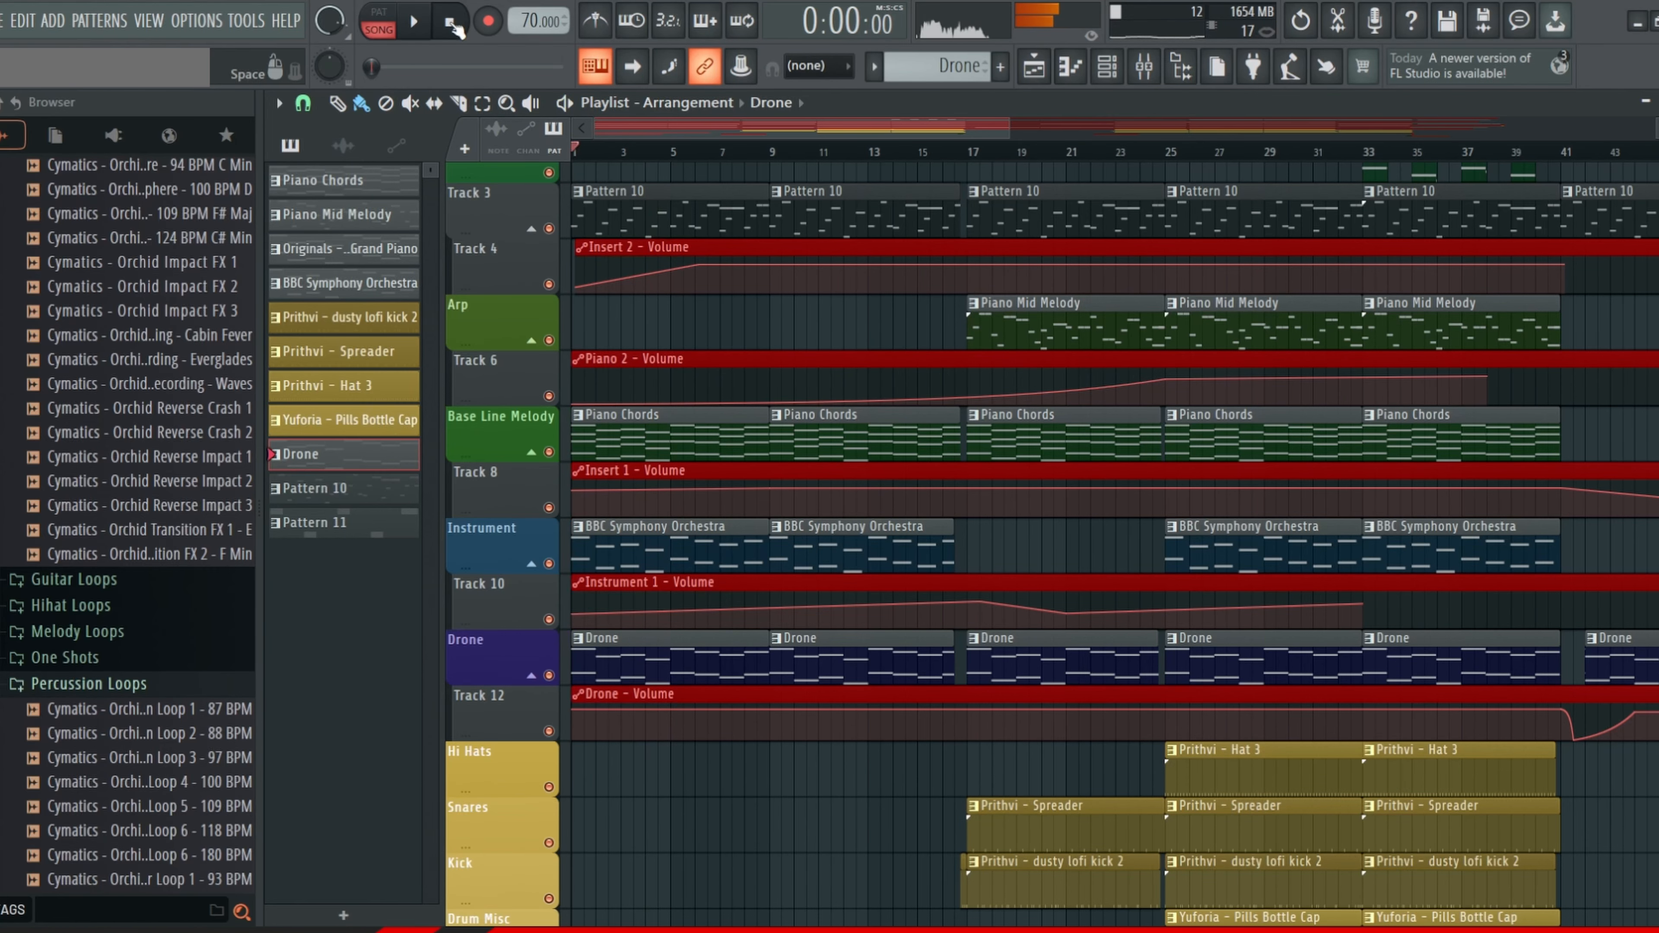
Step: Open the mixer and compare the effect slots of the bus tracks, Insert 1 and Insert 2
click(1149, 72)
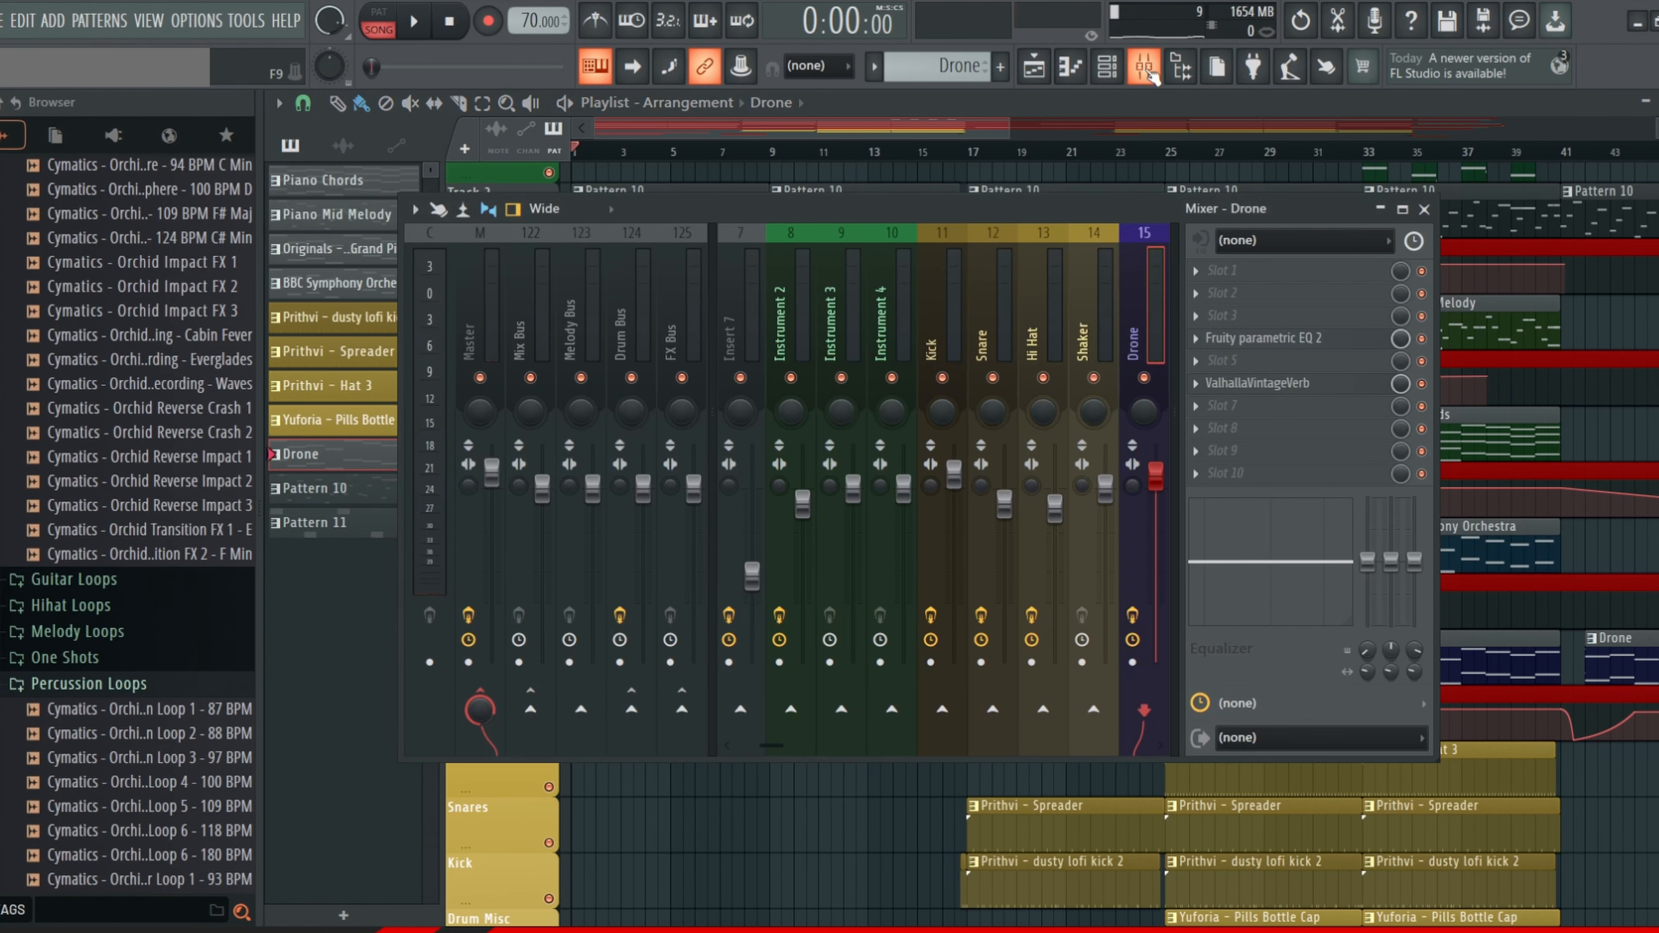
scroll(1018, 301, left, 3)
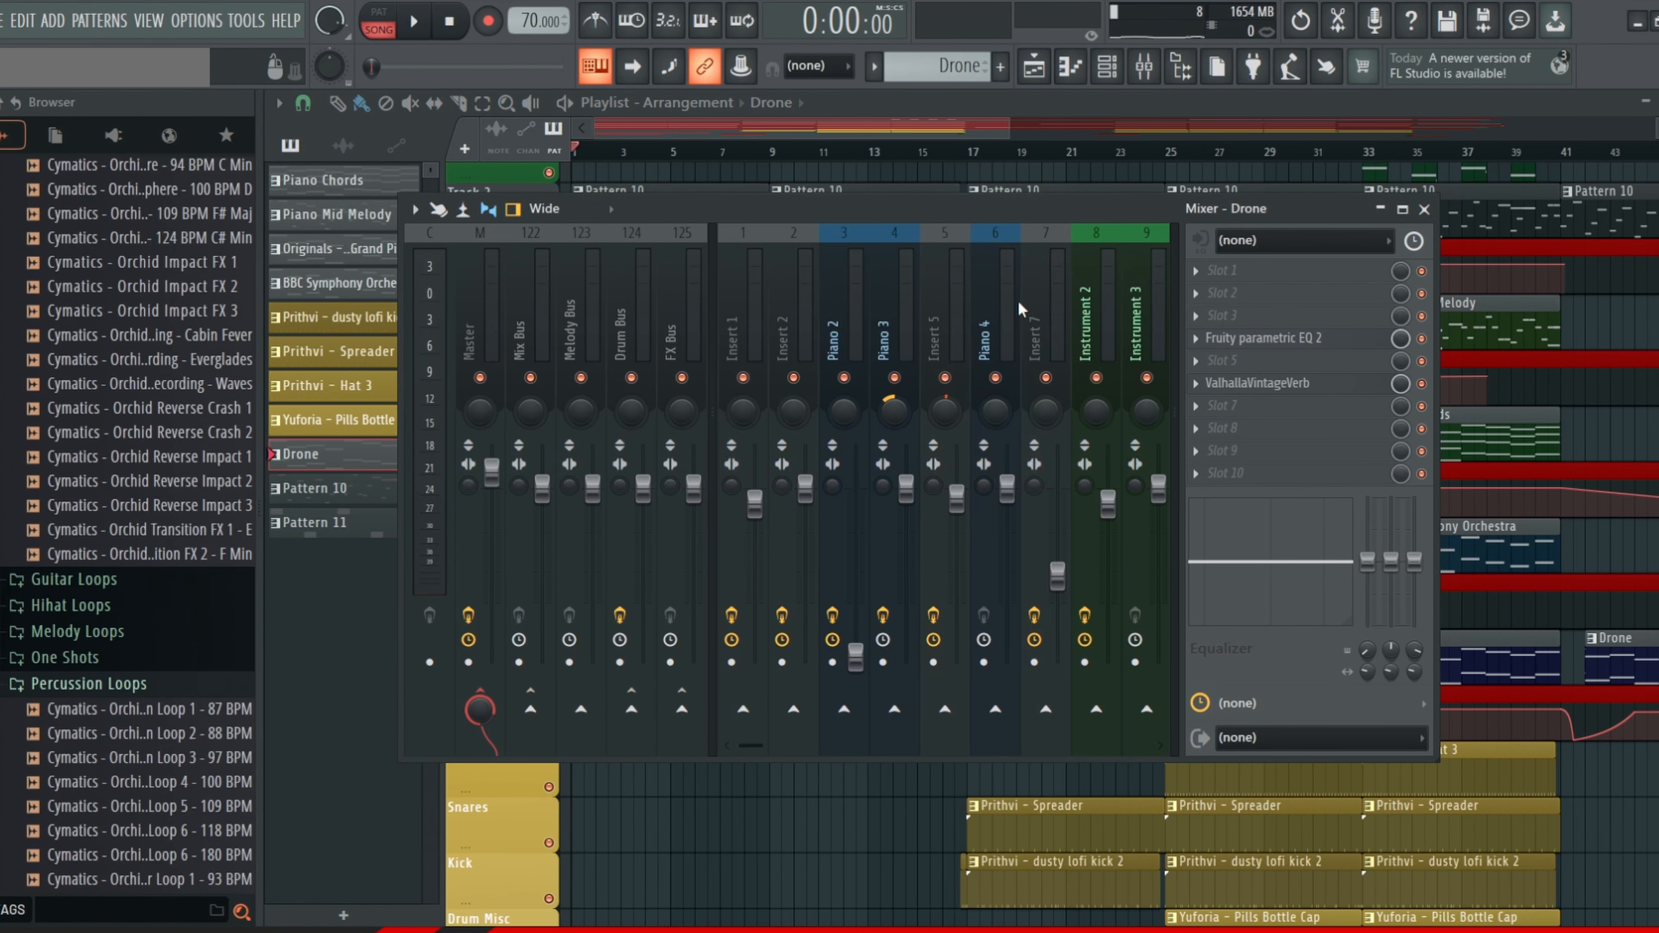
click(704, 317)
click(619, 317)
click(569, 317)
click(519, 317)
click(794, 313)
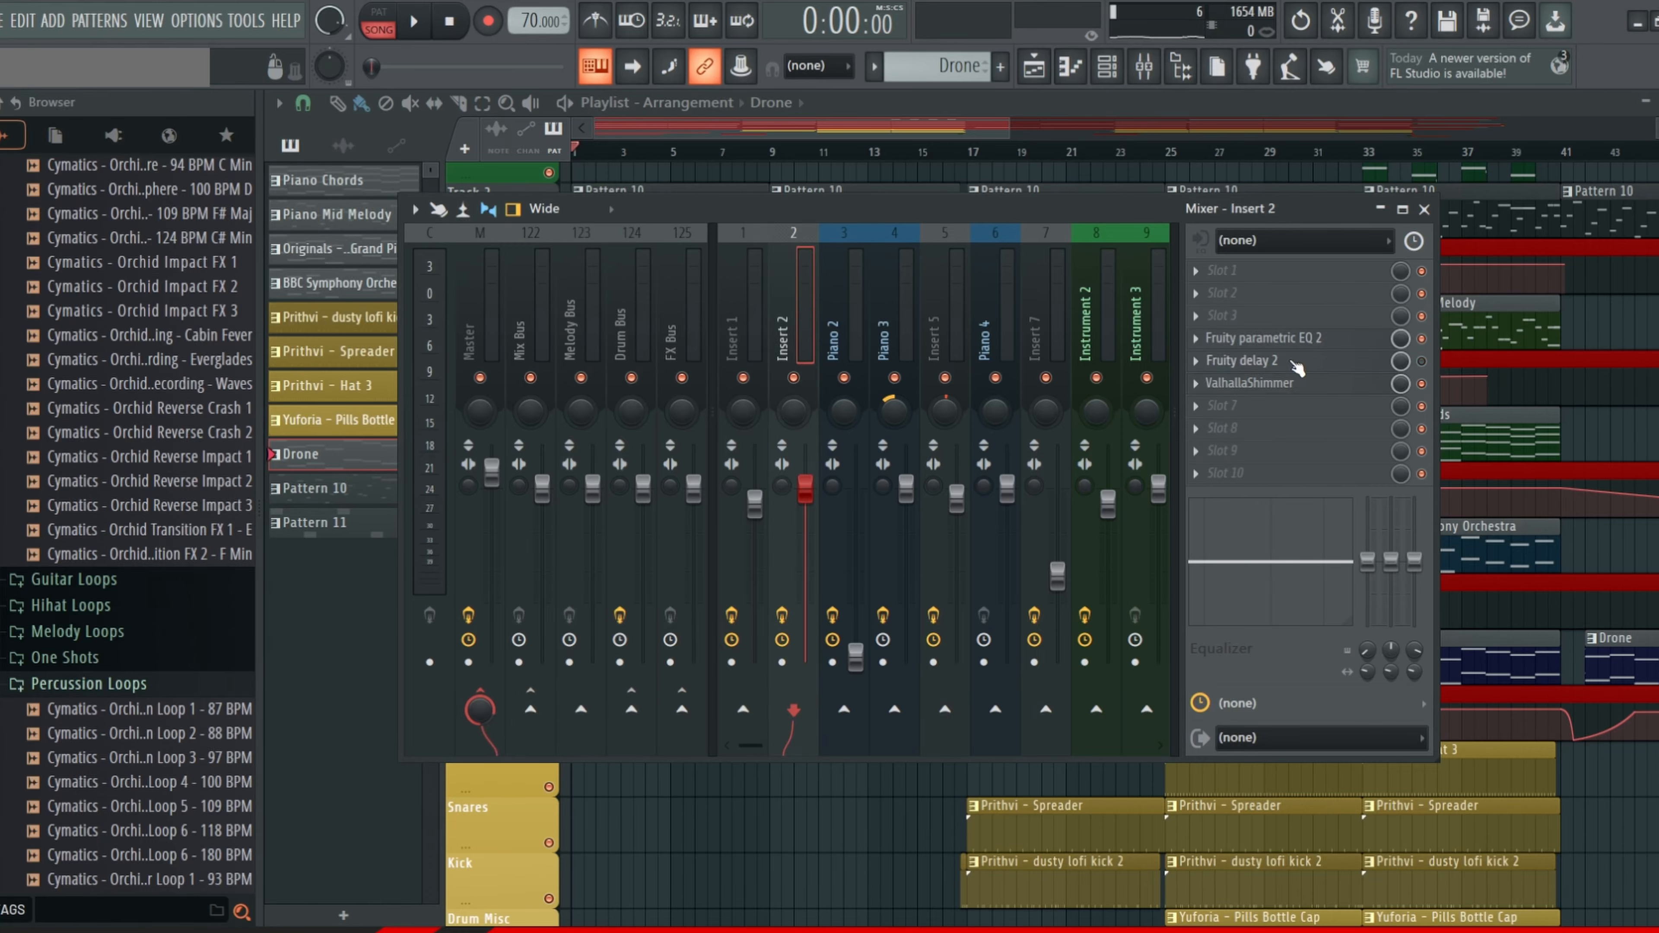
click(737, 325)
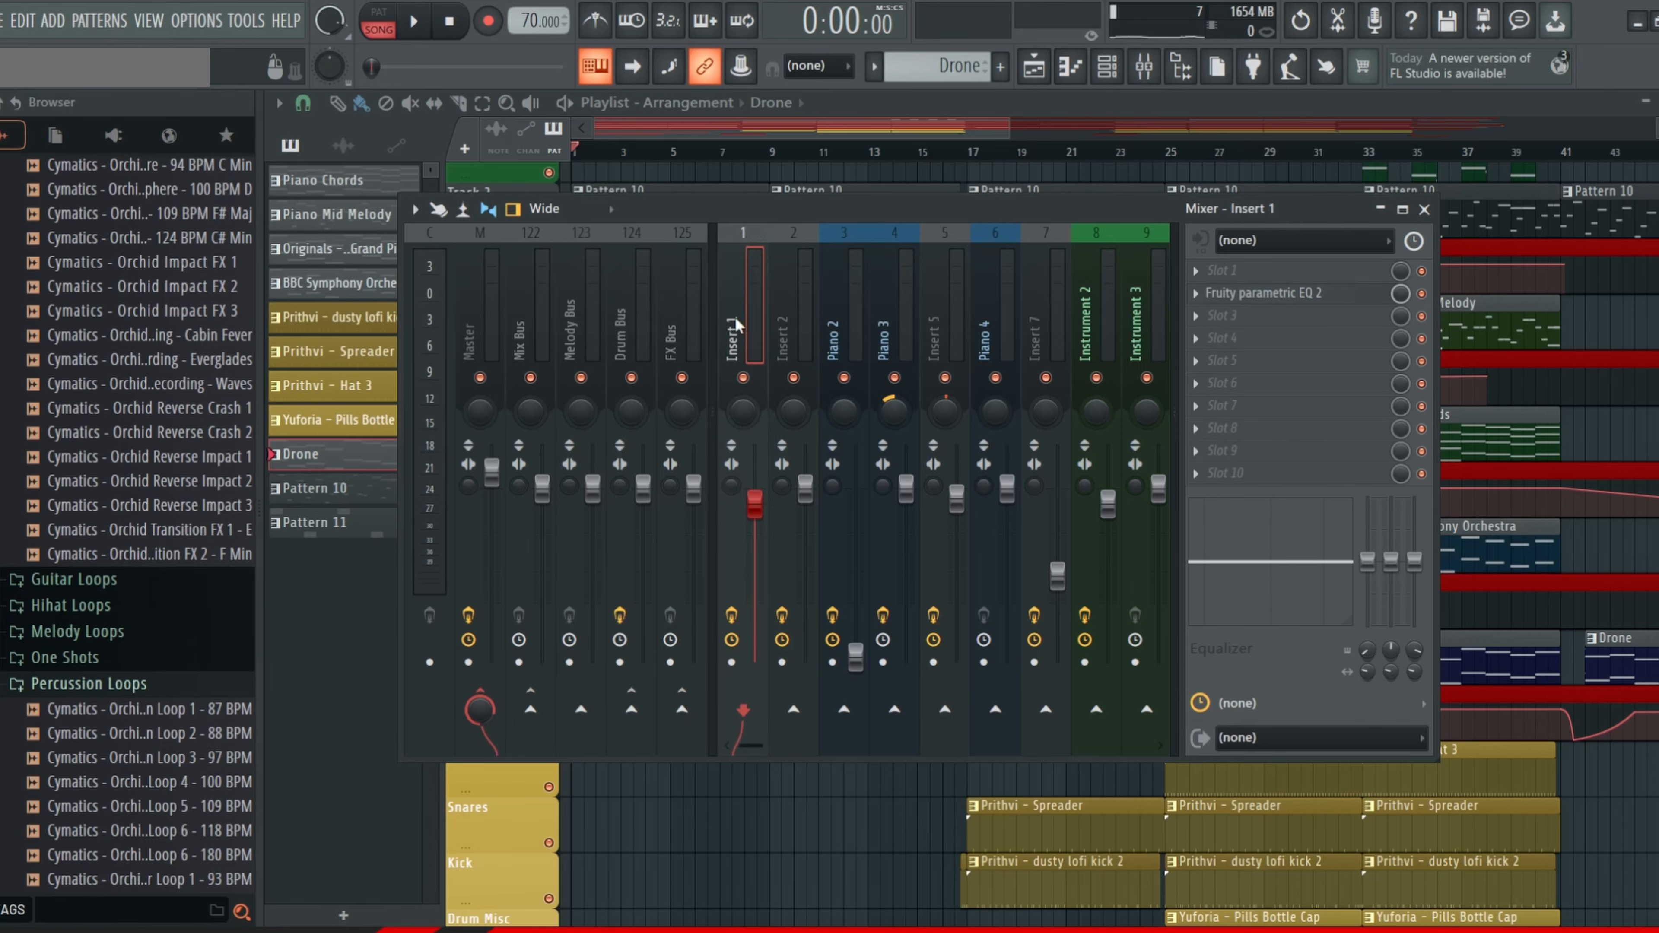
click(794, 317)
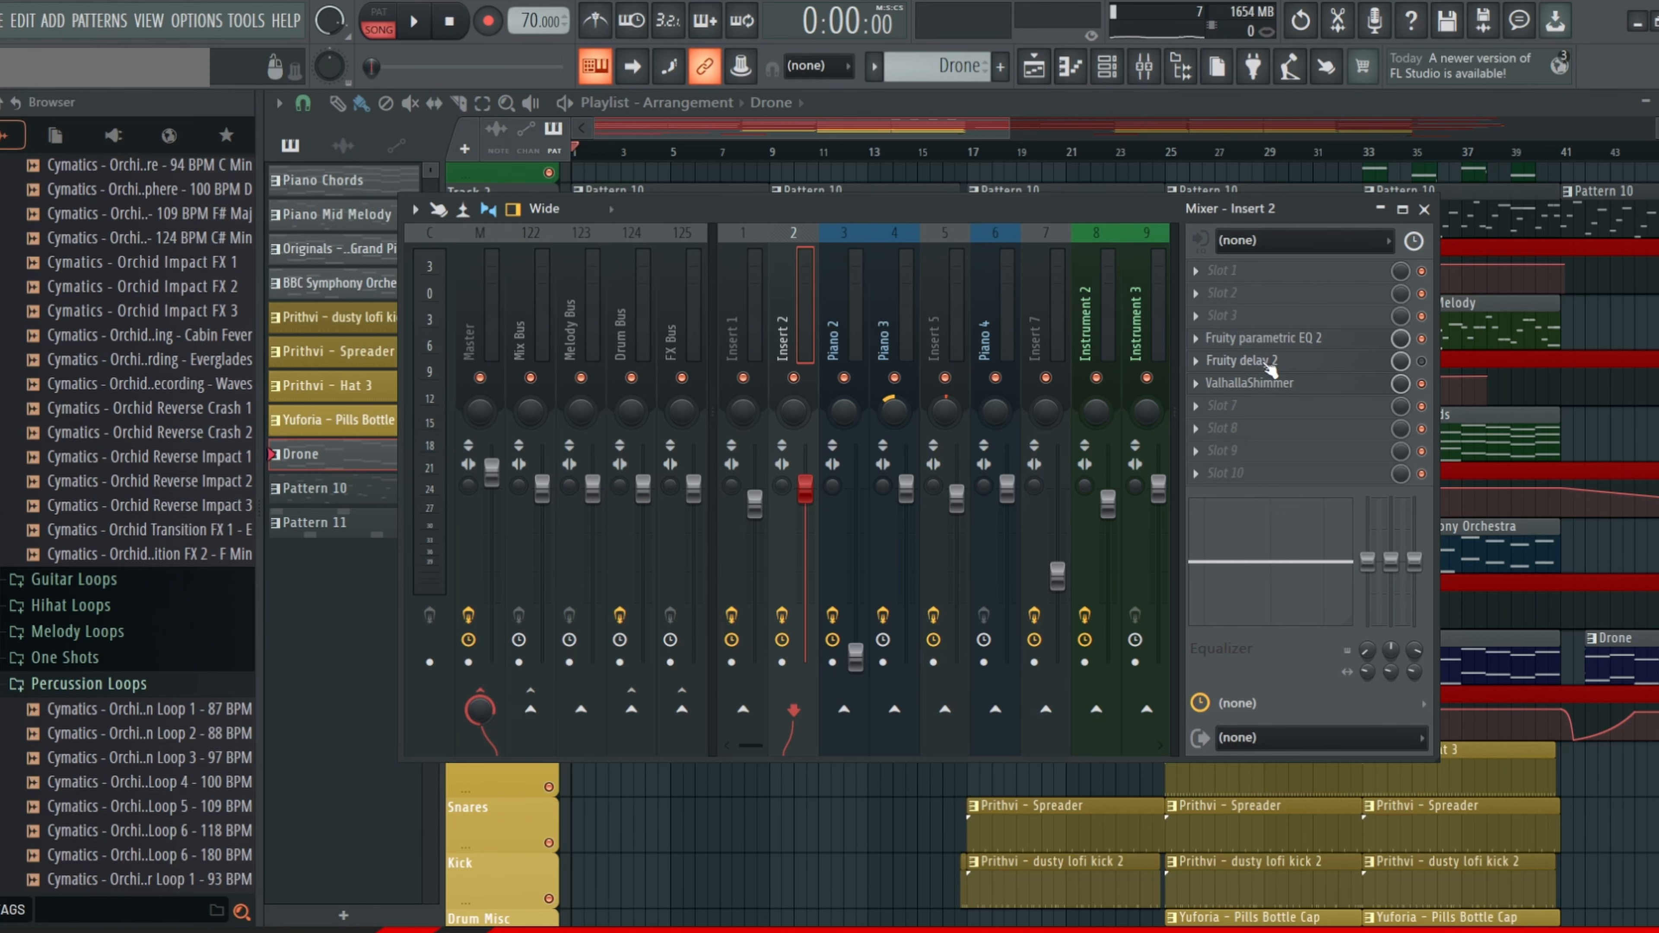
Step: Open the ValhallaShimmer settings on Insert 2 to examine them, and close the plugin and the mixer
click(1270, 389)
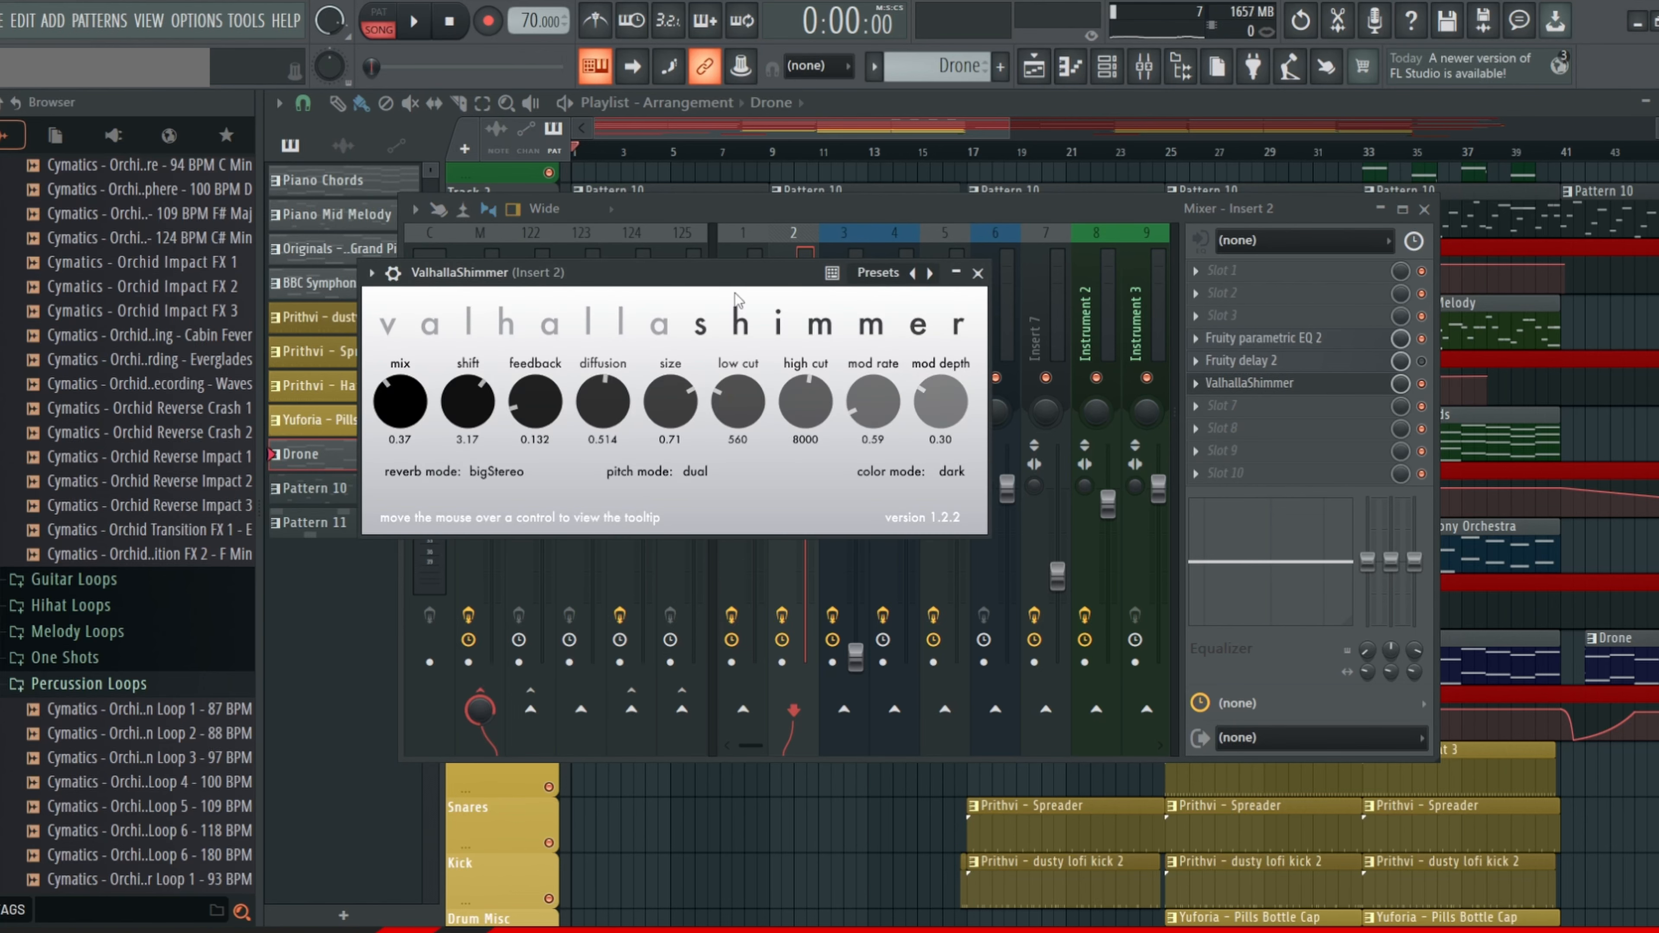
drag(747, 297, 797, 257)
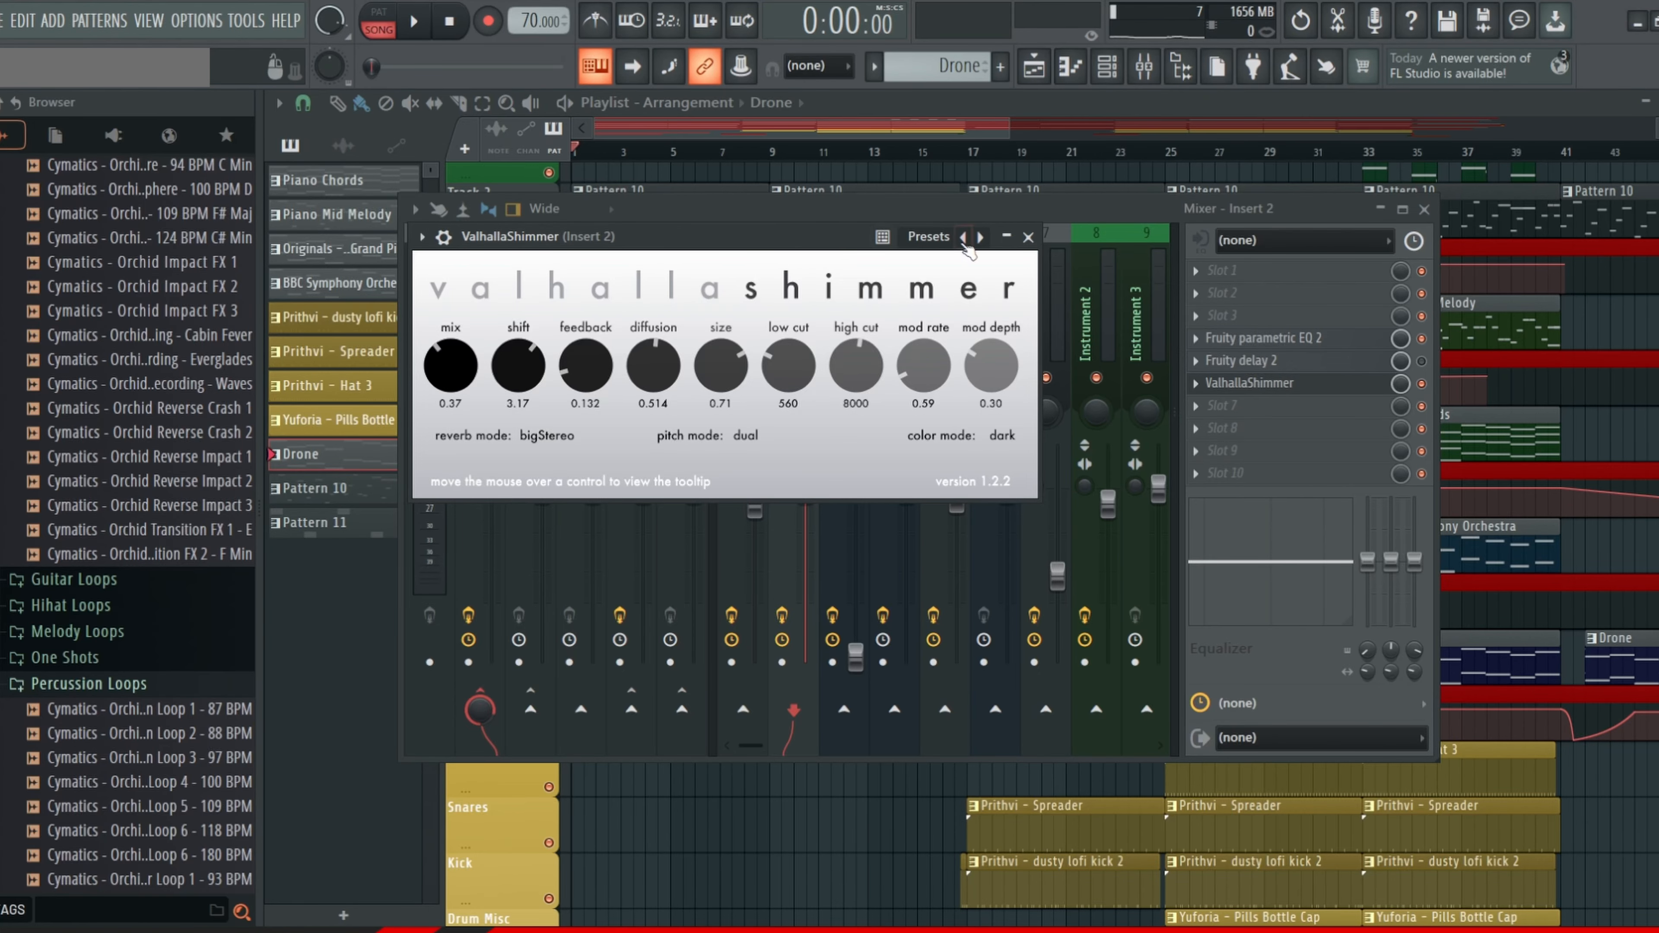
click(1028, 237)
drag(1120, 210, 1085, 249)
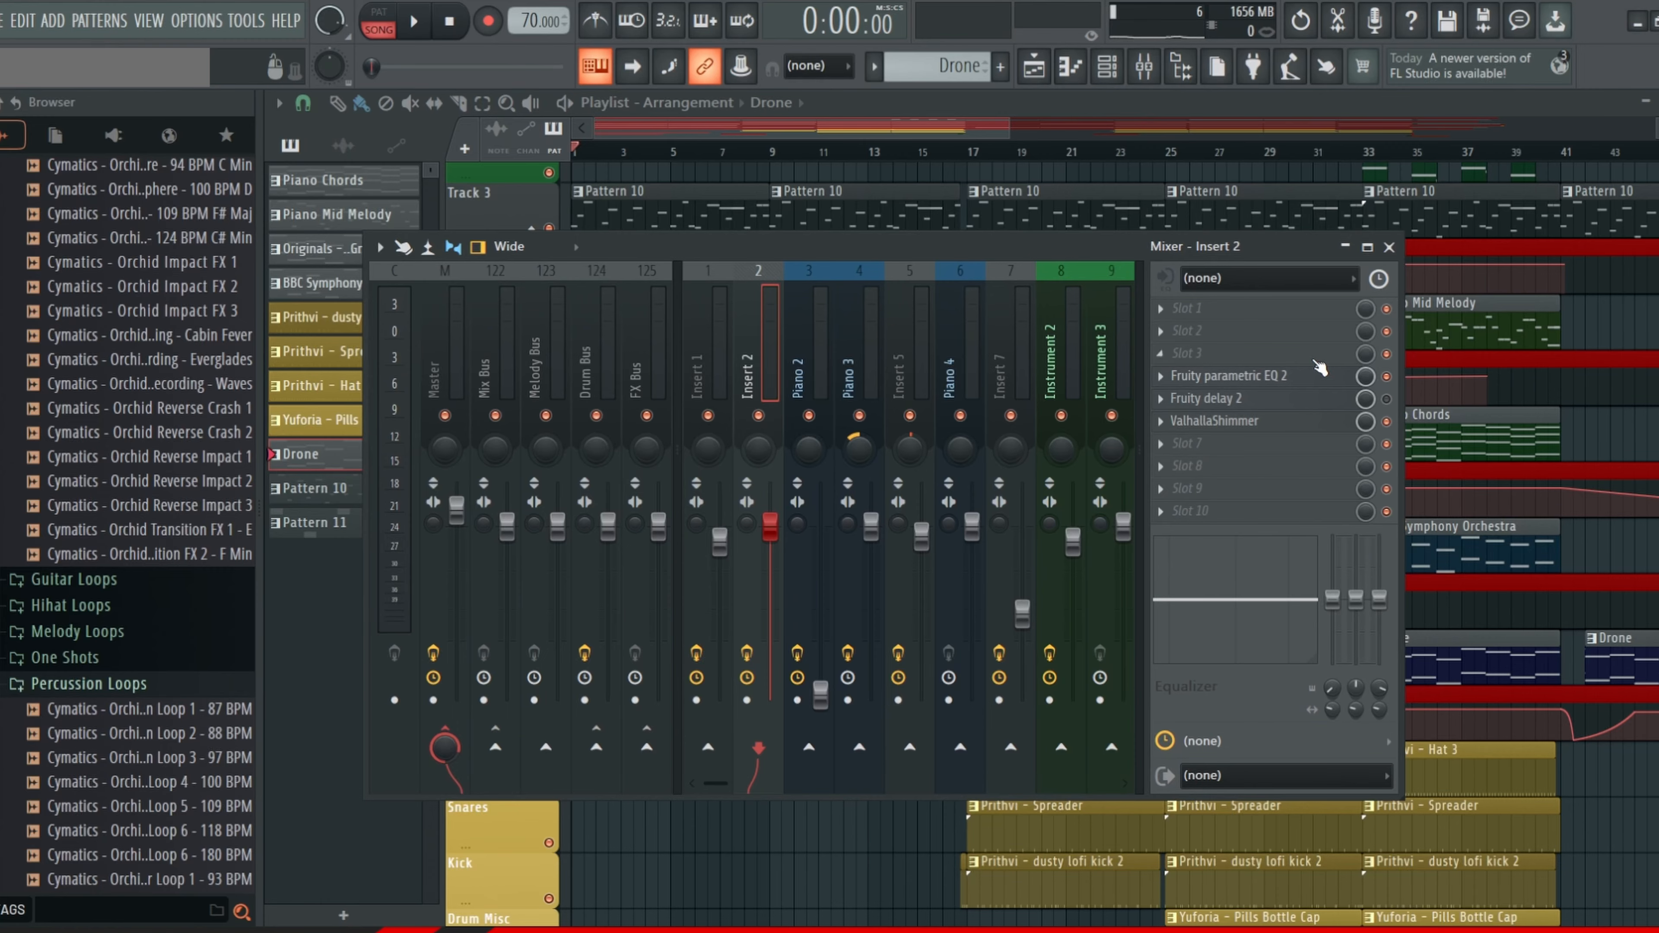
click(1389, 247)
Step: Reopen the mixer to view the effects chain of Insert 5 and close it again
scroll(865, 291, up, 1)
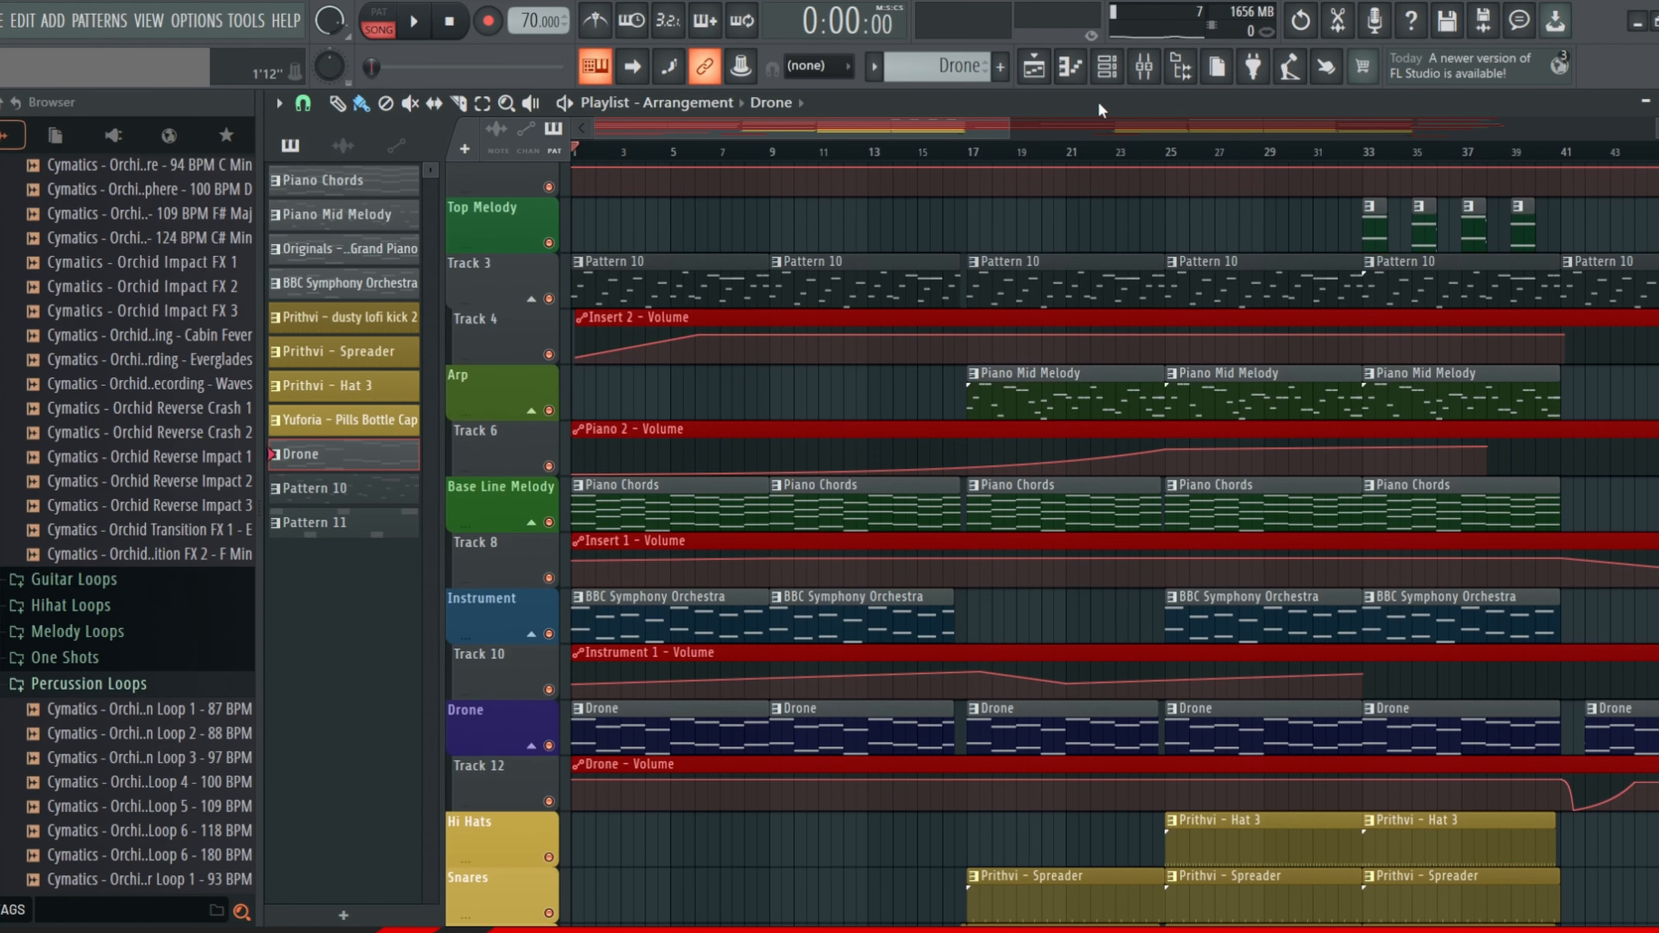
key(F9)
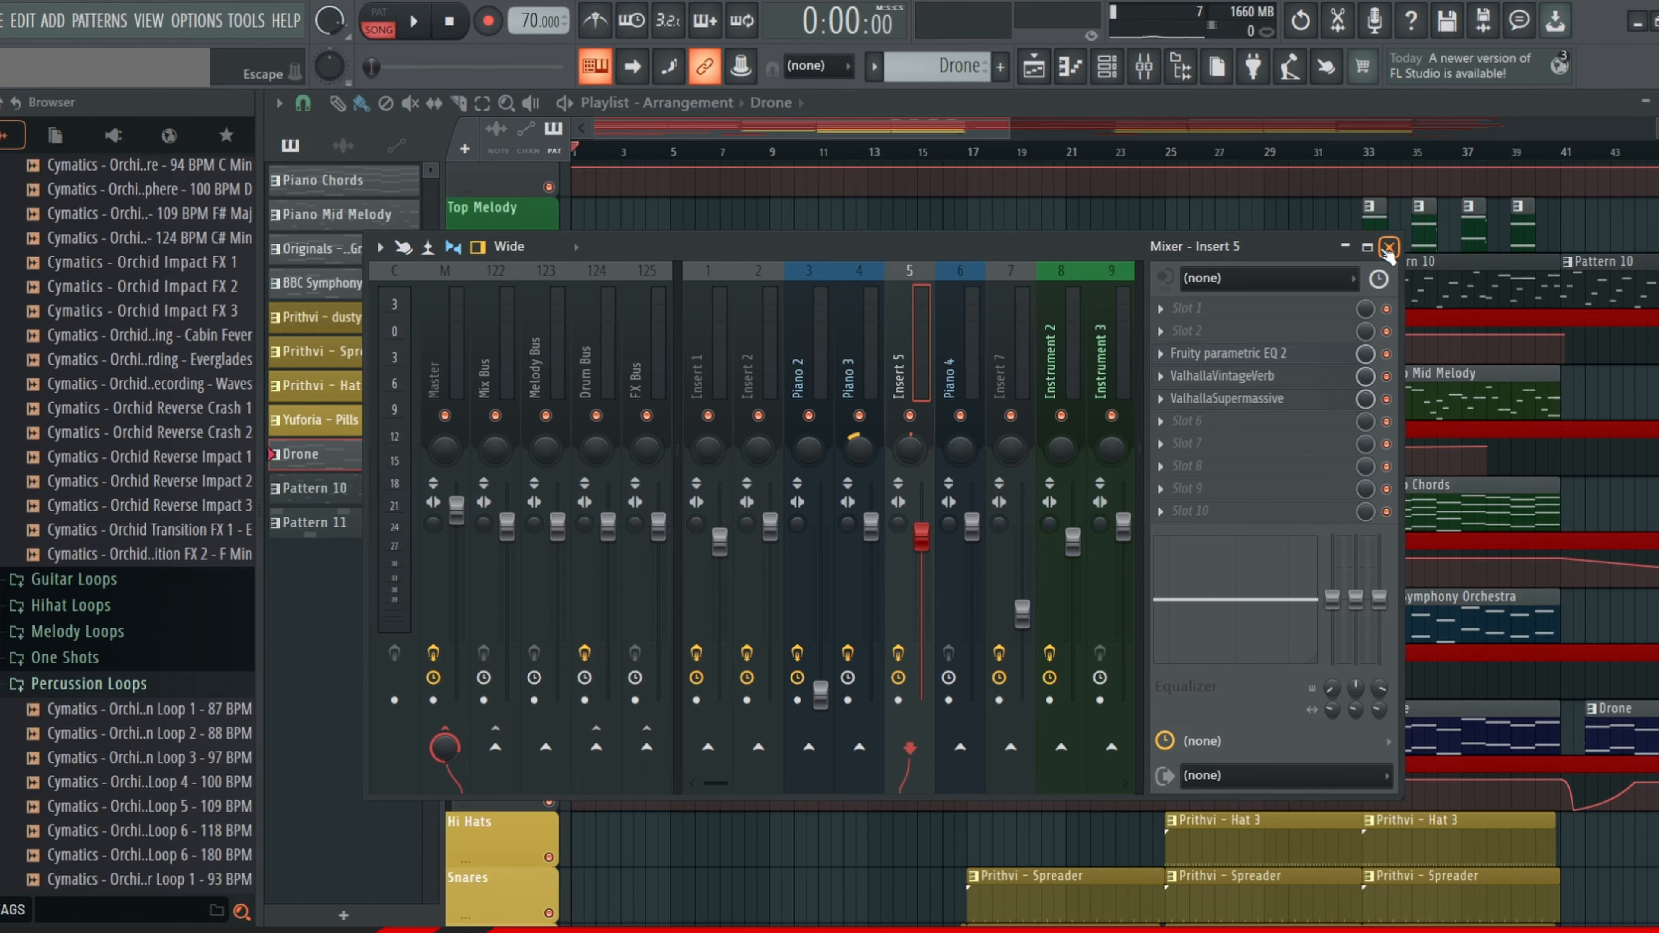
click(1389, 247)
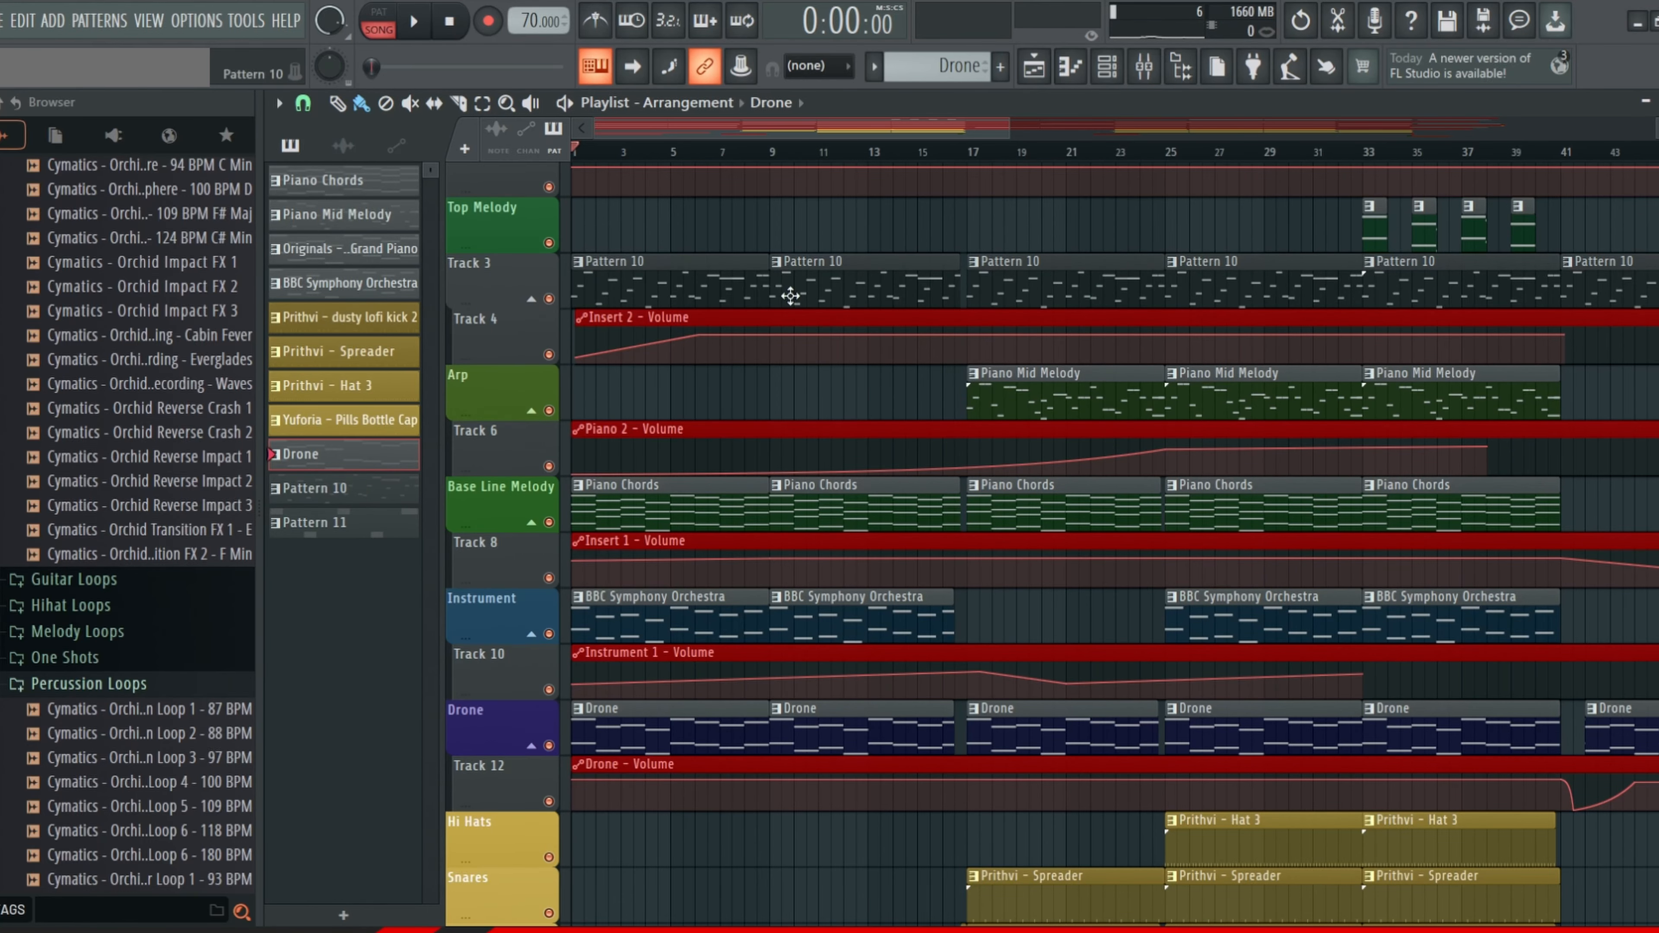
Step: Open the Prithvi - Spreader snare pattern in the piano roll, play it from the start in pattern mode and stop
scroll(841, 356, right, 3)
scroll(1022, 671, down, 4)
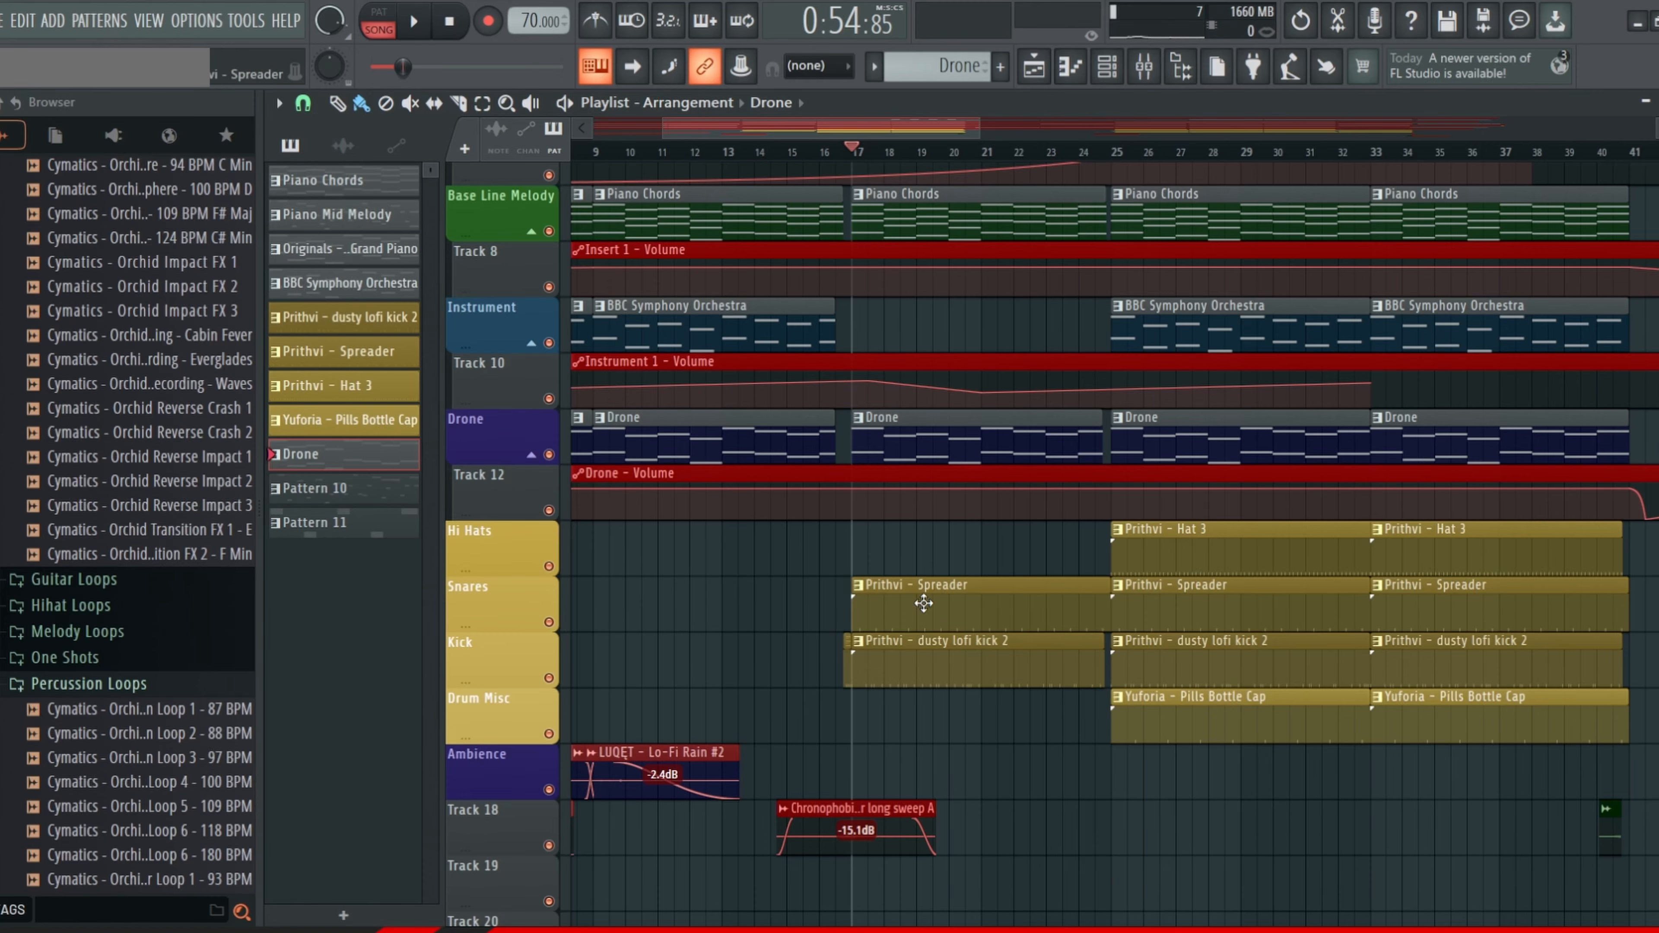
double_click(923, 604)
key(l)
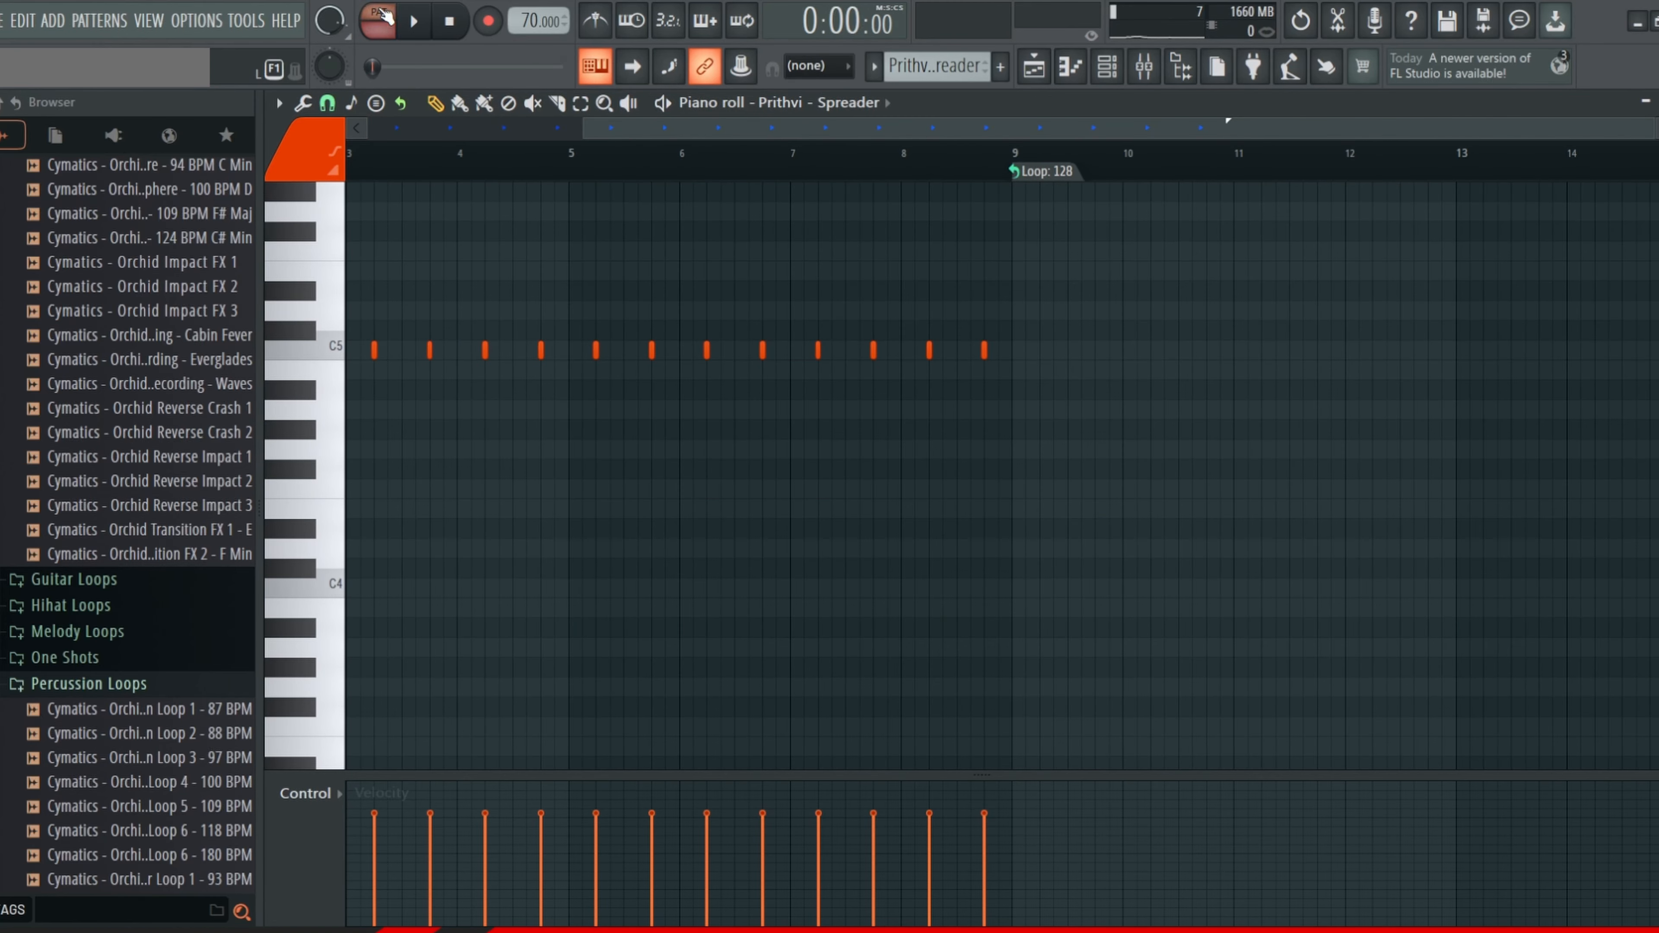
drag(660, 285, 874, 374)
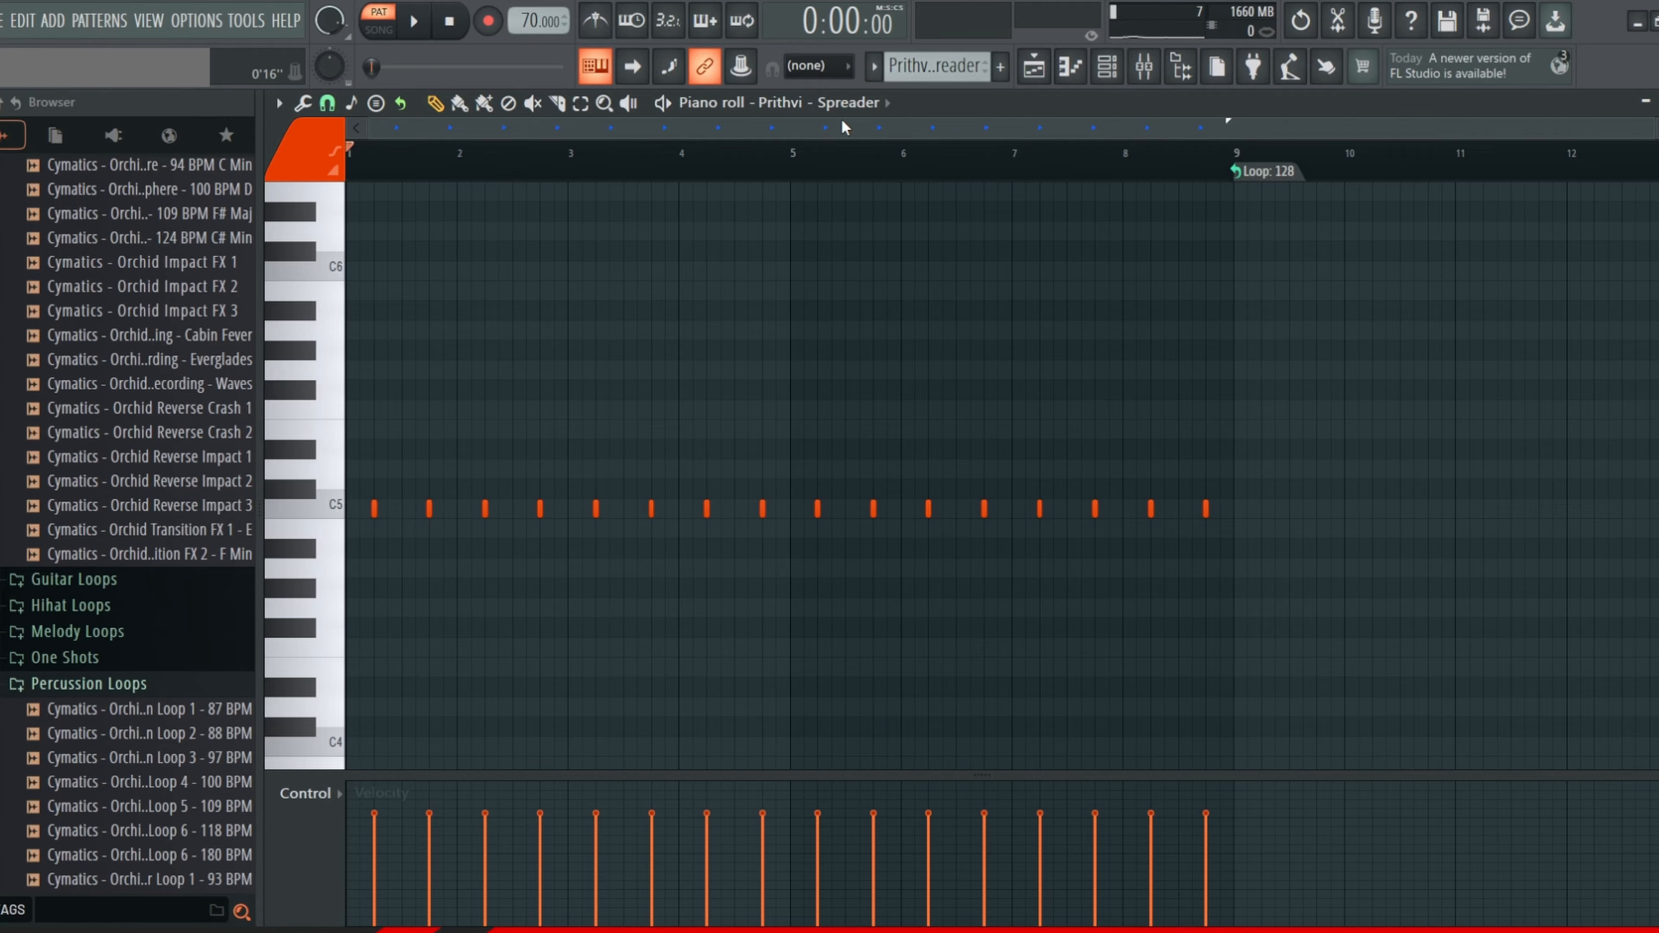
key(space)
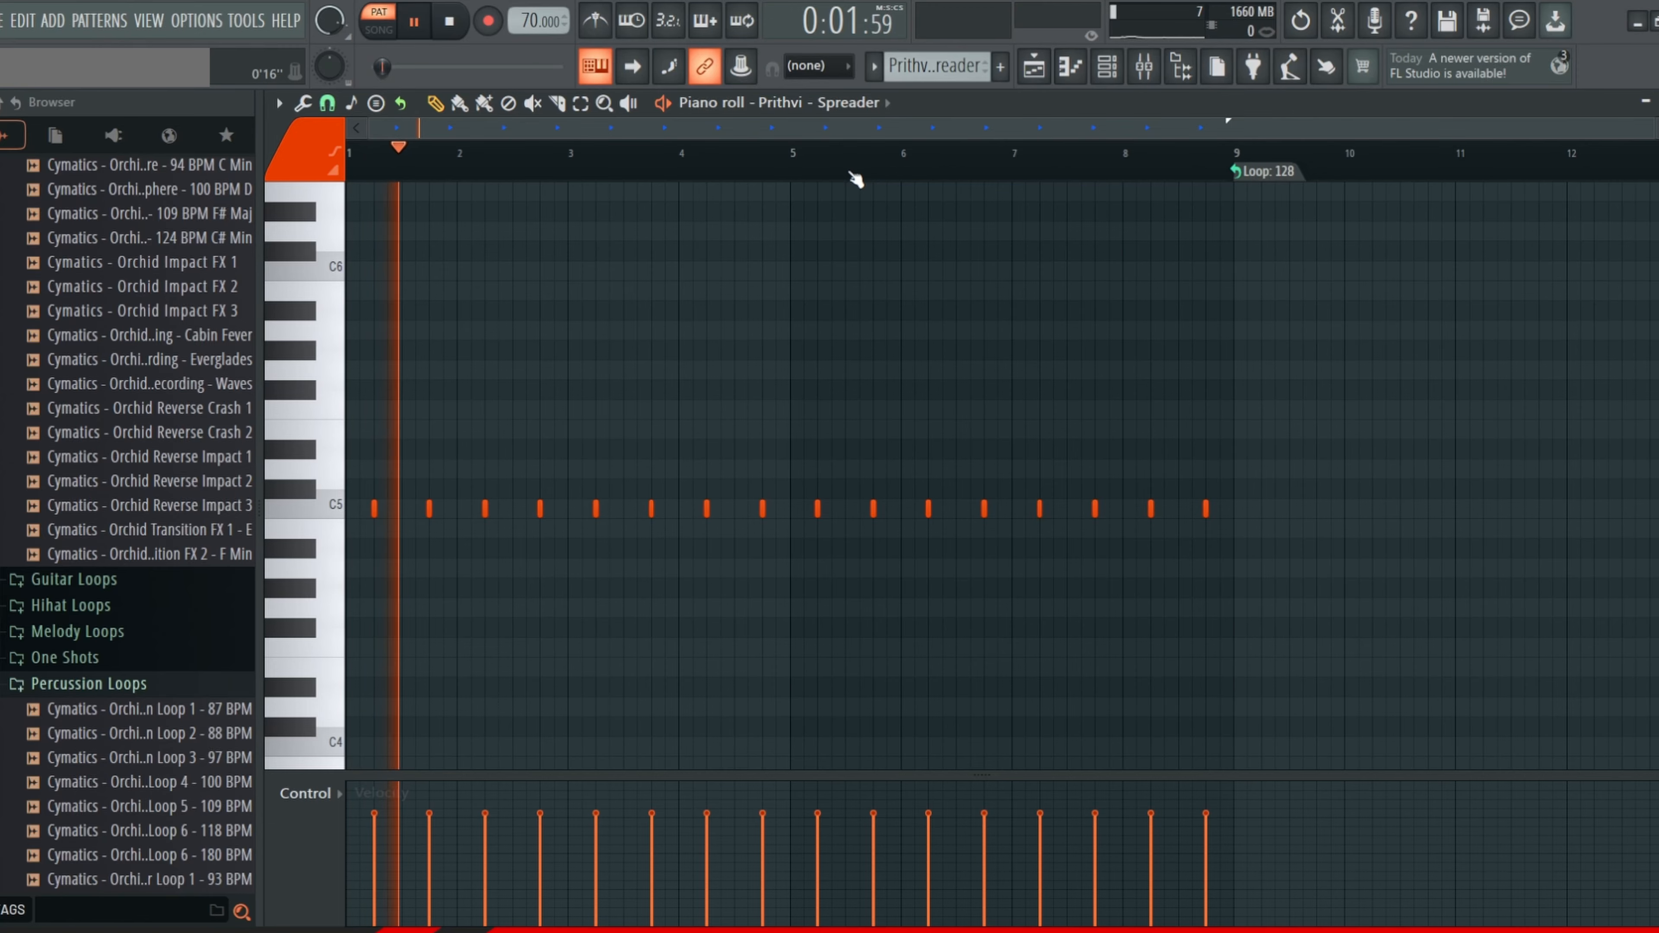
key(space)
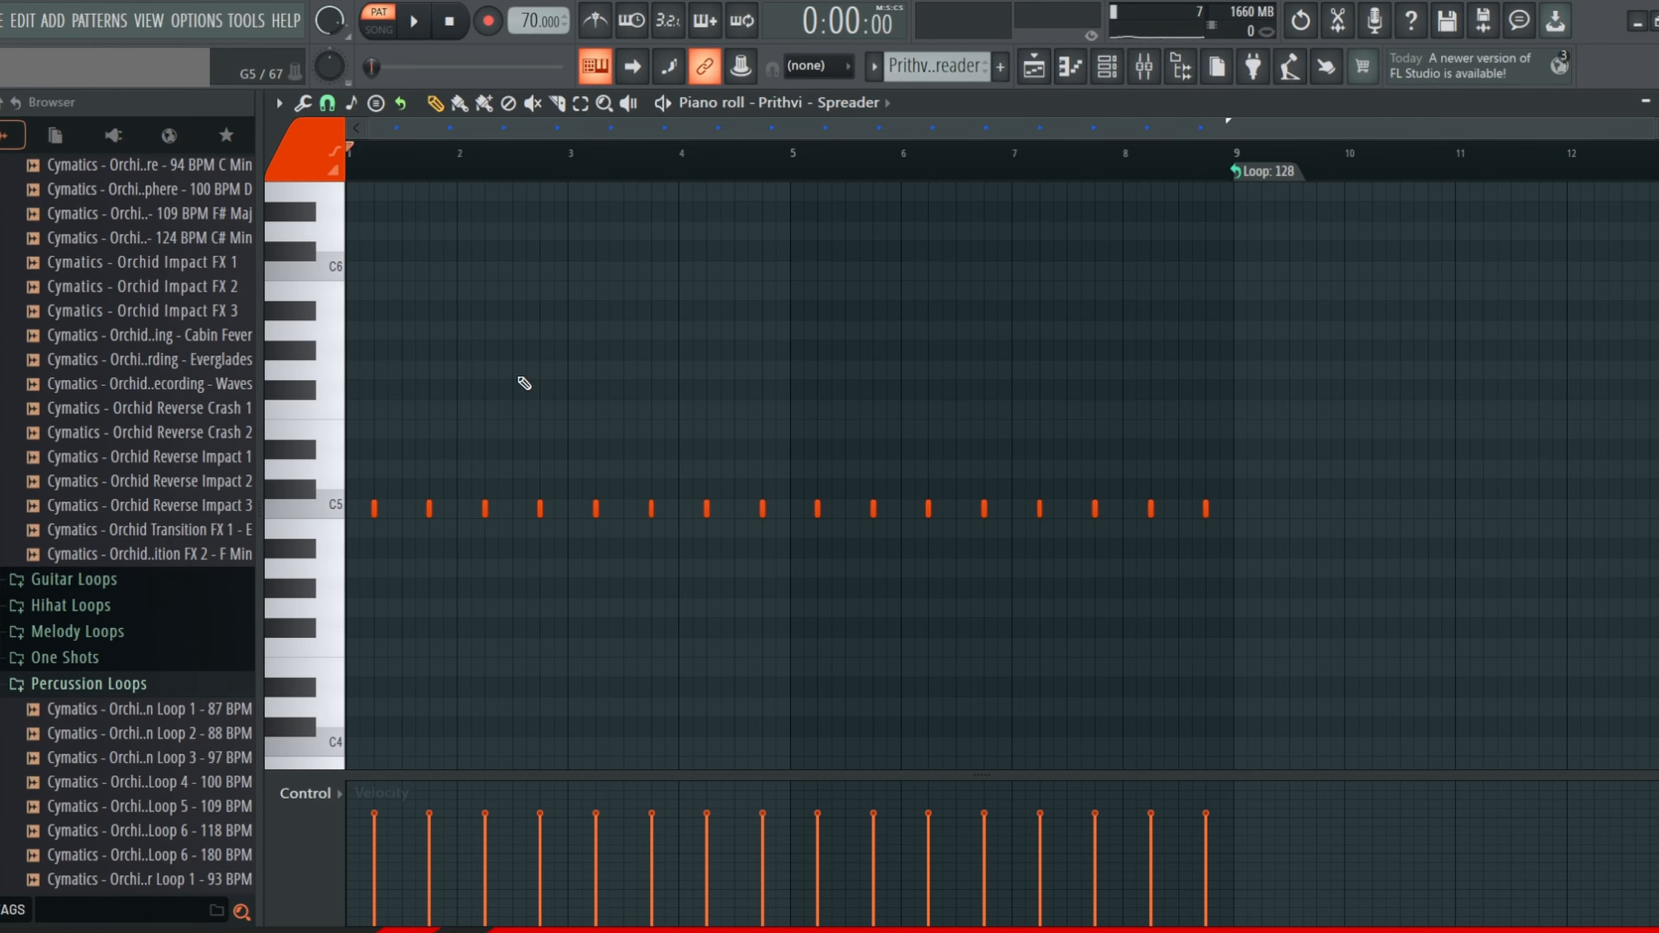
Step: Open the Prithvi - dusty lofi kick 2 pattern in the piano roll, play it, stop and return to the playlist
scroll(204, 546, up, 8)
scroll(204, 546, up, 15)
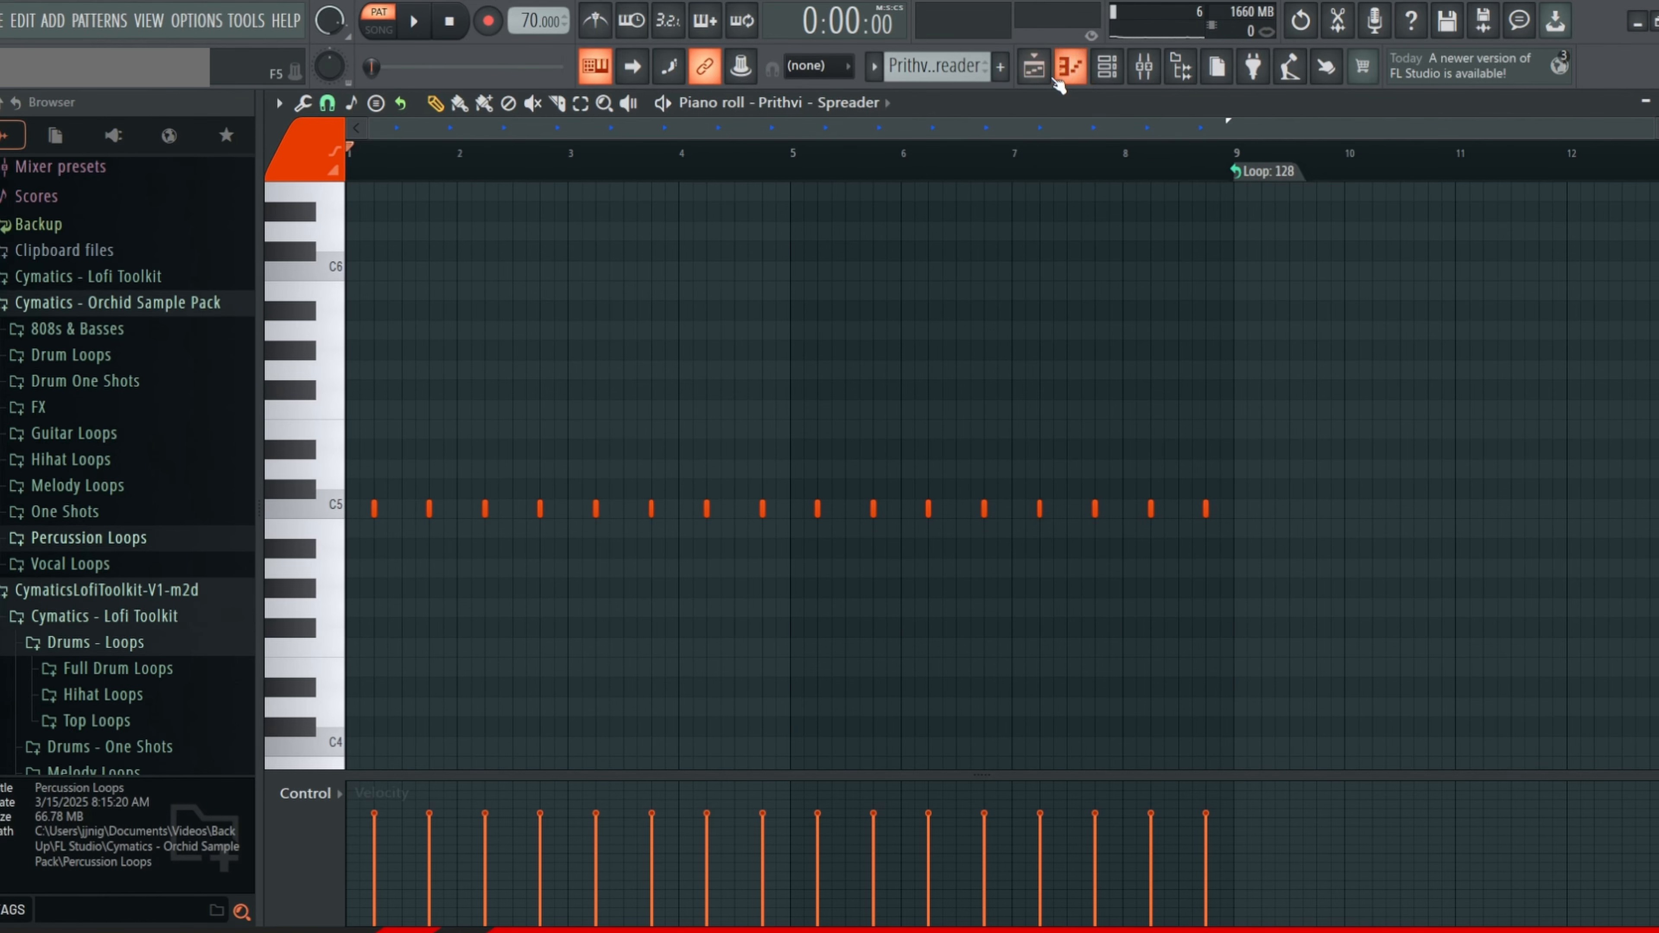
click(1106, 68)
double_click(944, 659)
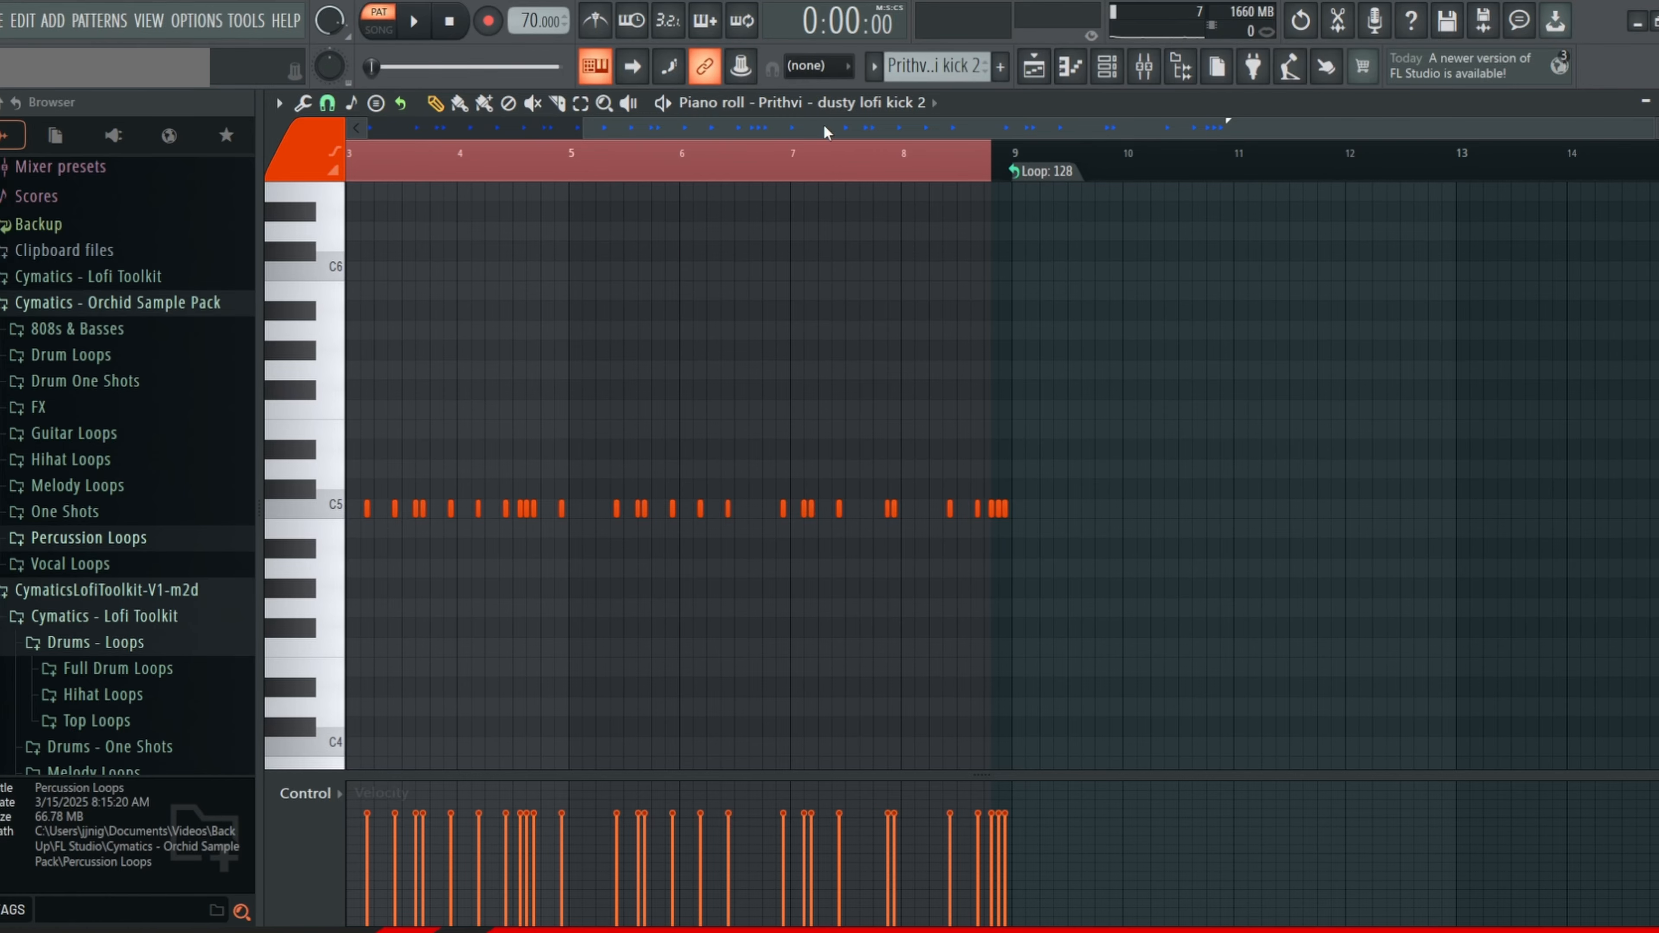
drag(702, 404, 1348, 411)
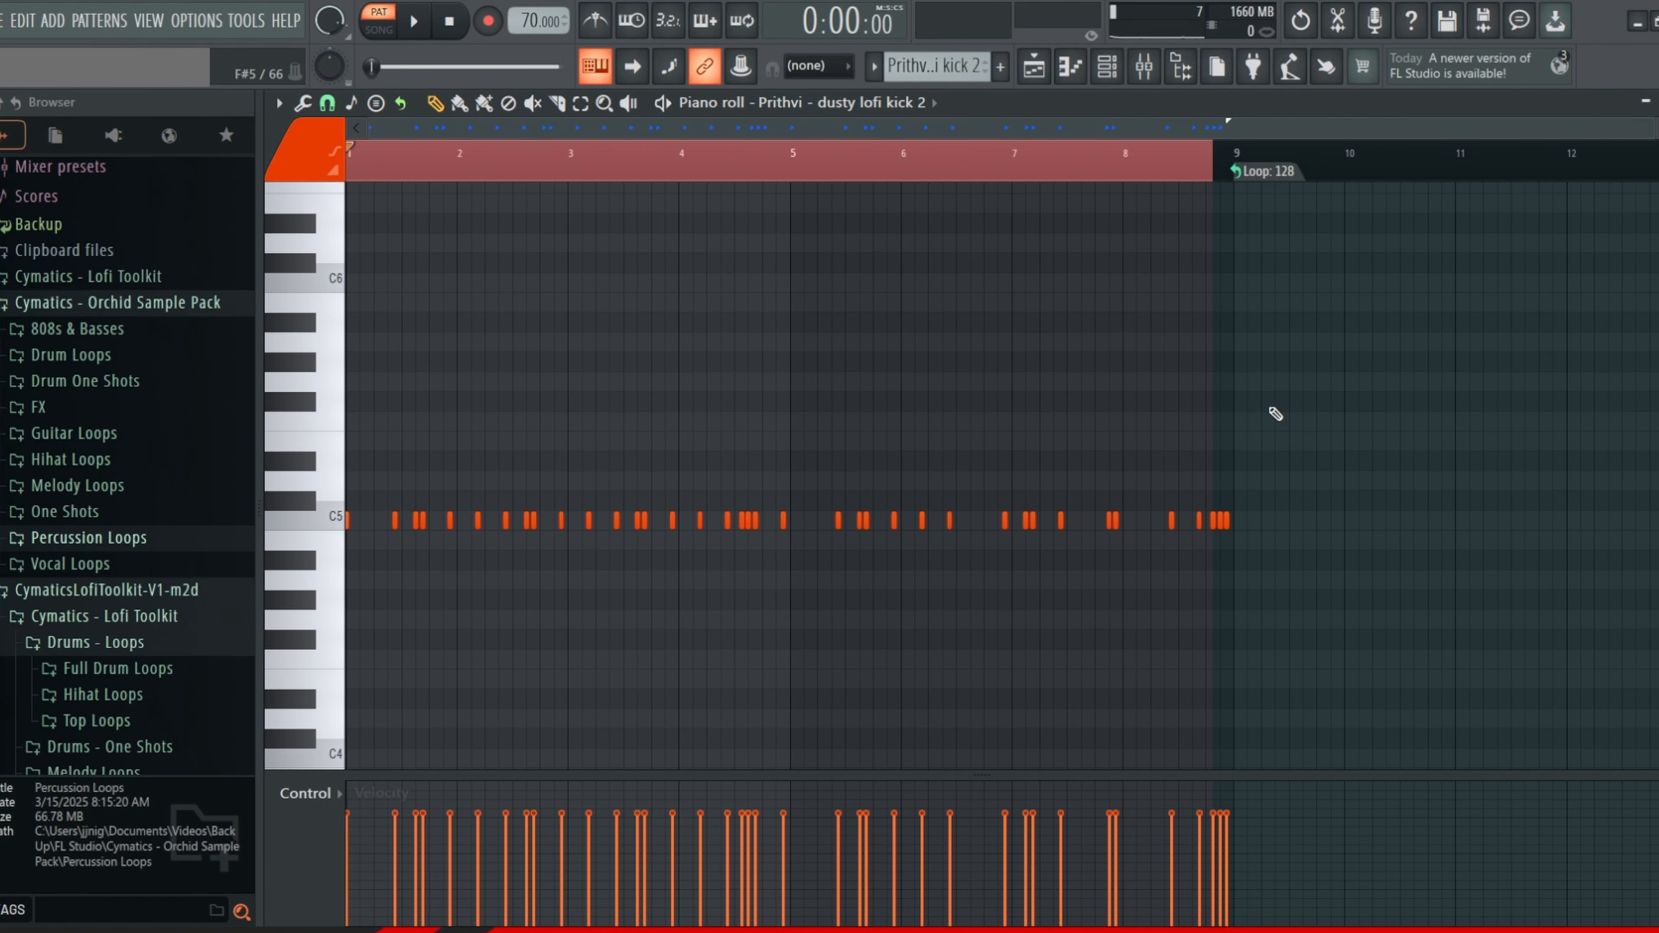
drag(774, 353, 811, 375)
key(space)
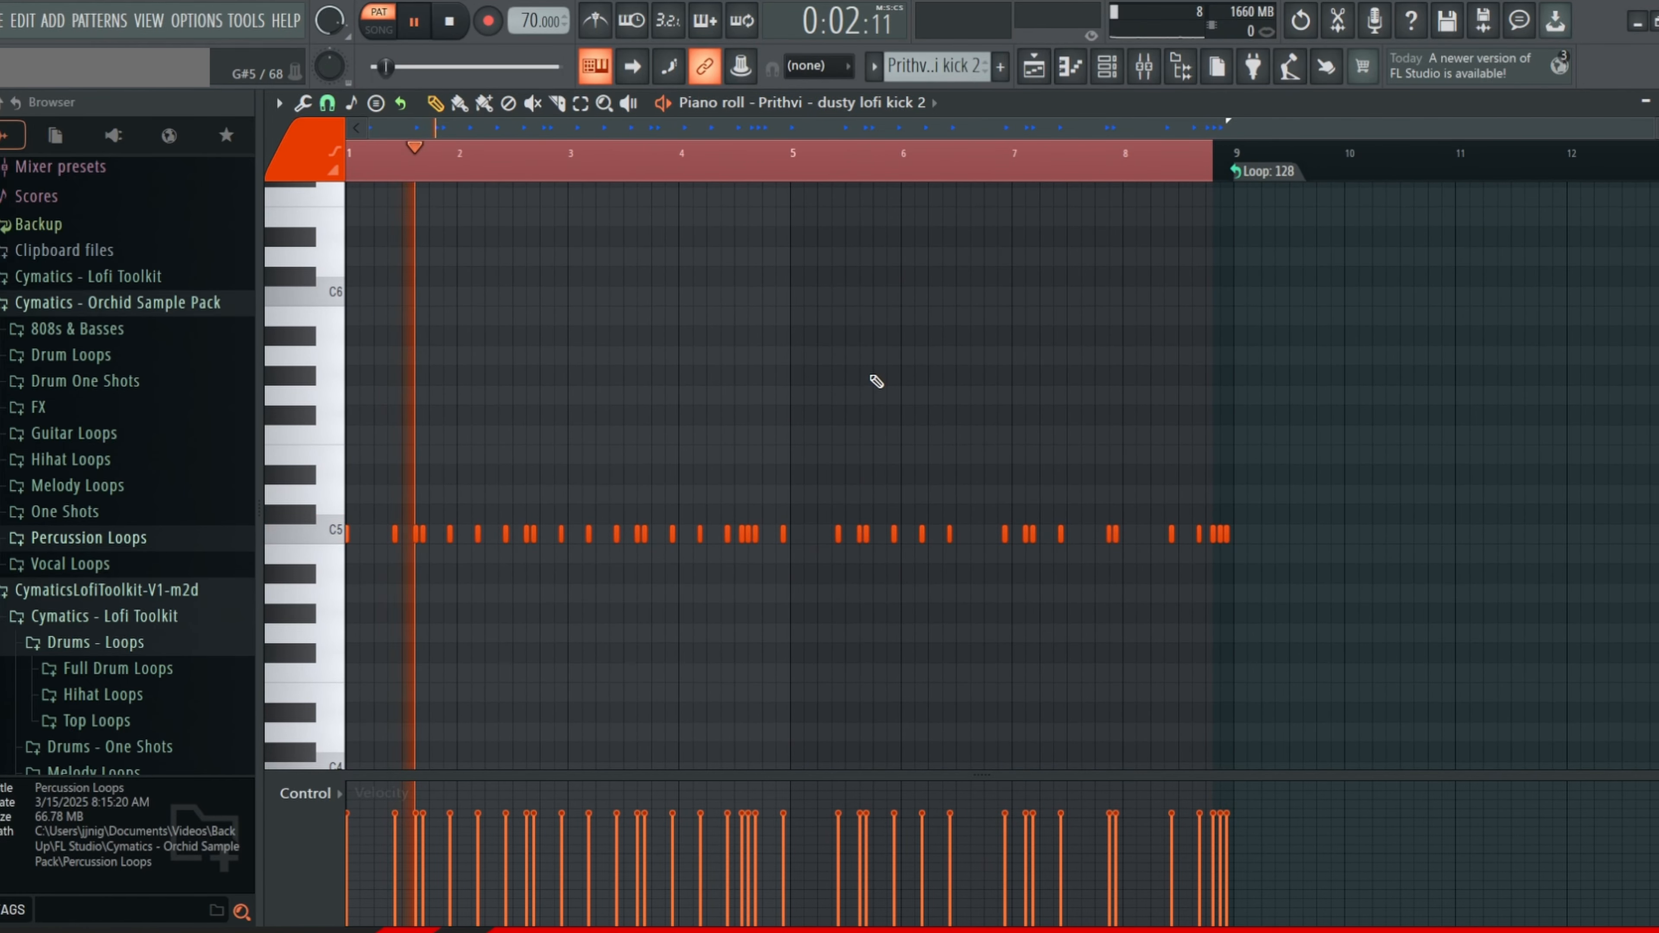
click(1039, 70)
key(space)
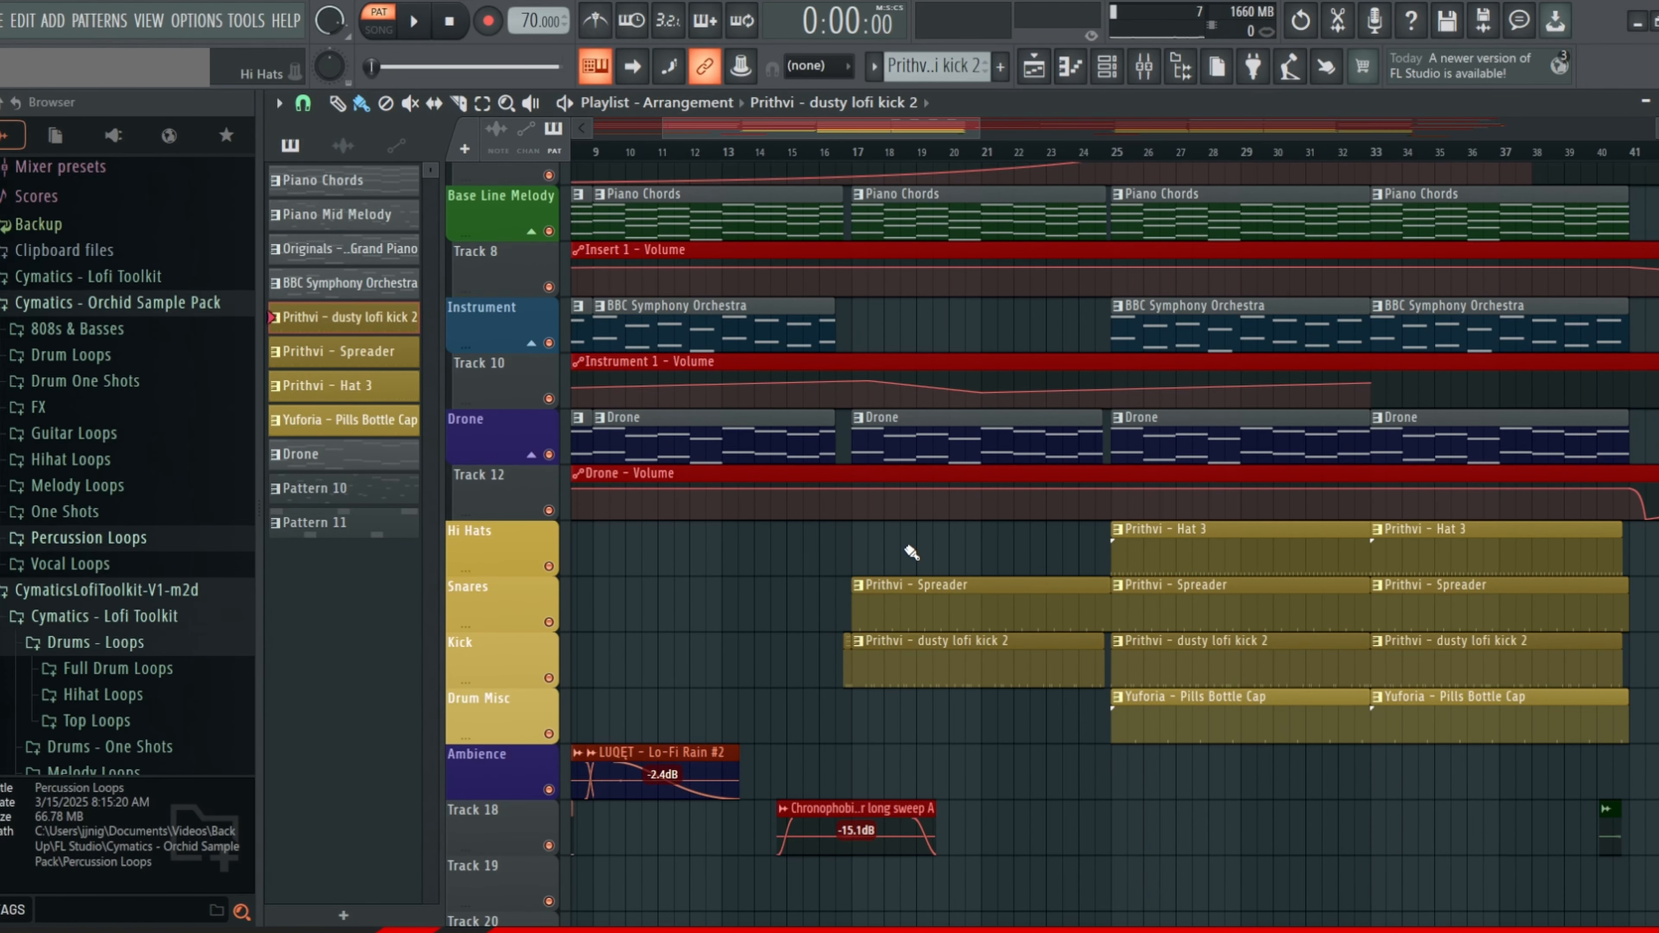
Step: Play the arrangement in song mode from between bars 15 and 16, through the Chronophobia guitar sweep on Track 18, and stop
mouse_move(917, 538)
mouse_down()
mouse_move(890, 555)
mouse_move(939, 606)
mouse_up()
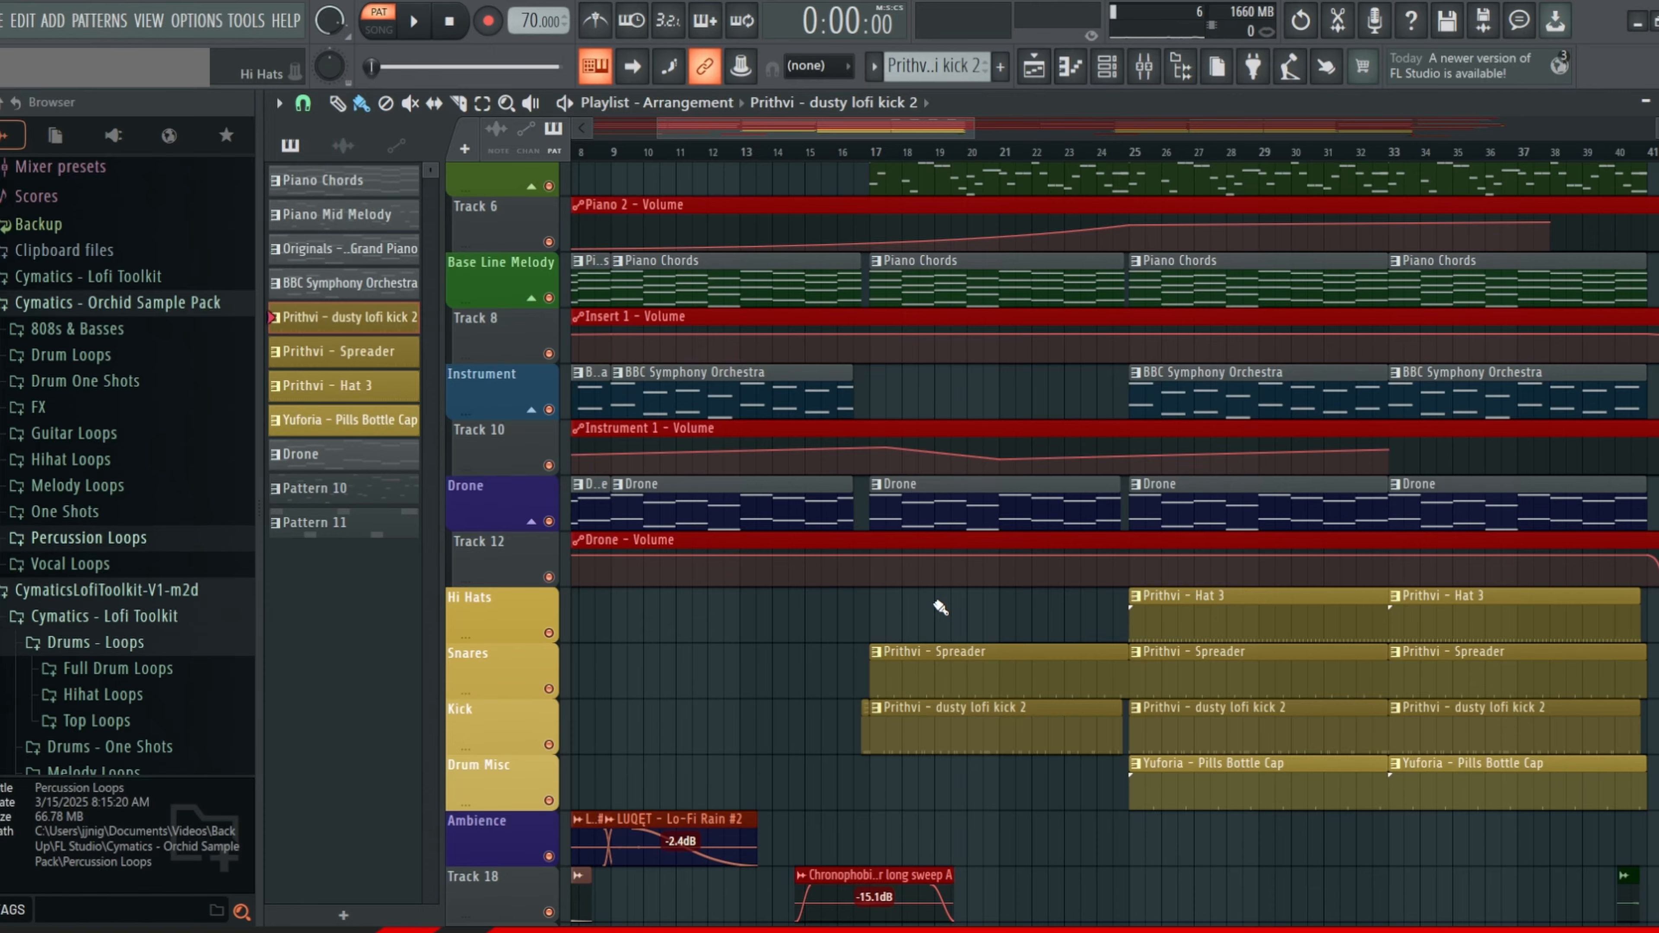
drag(987, 379, 1029, 353)
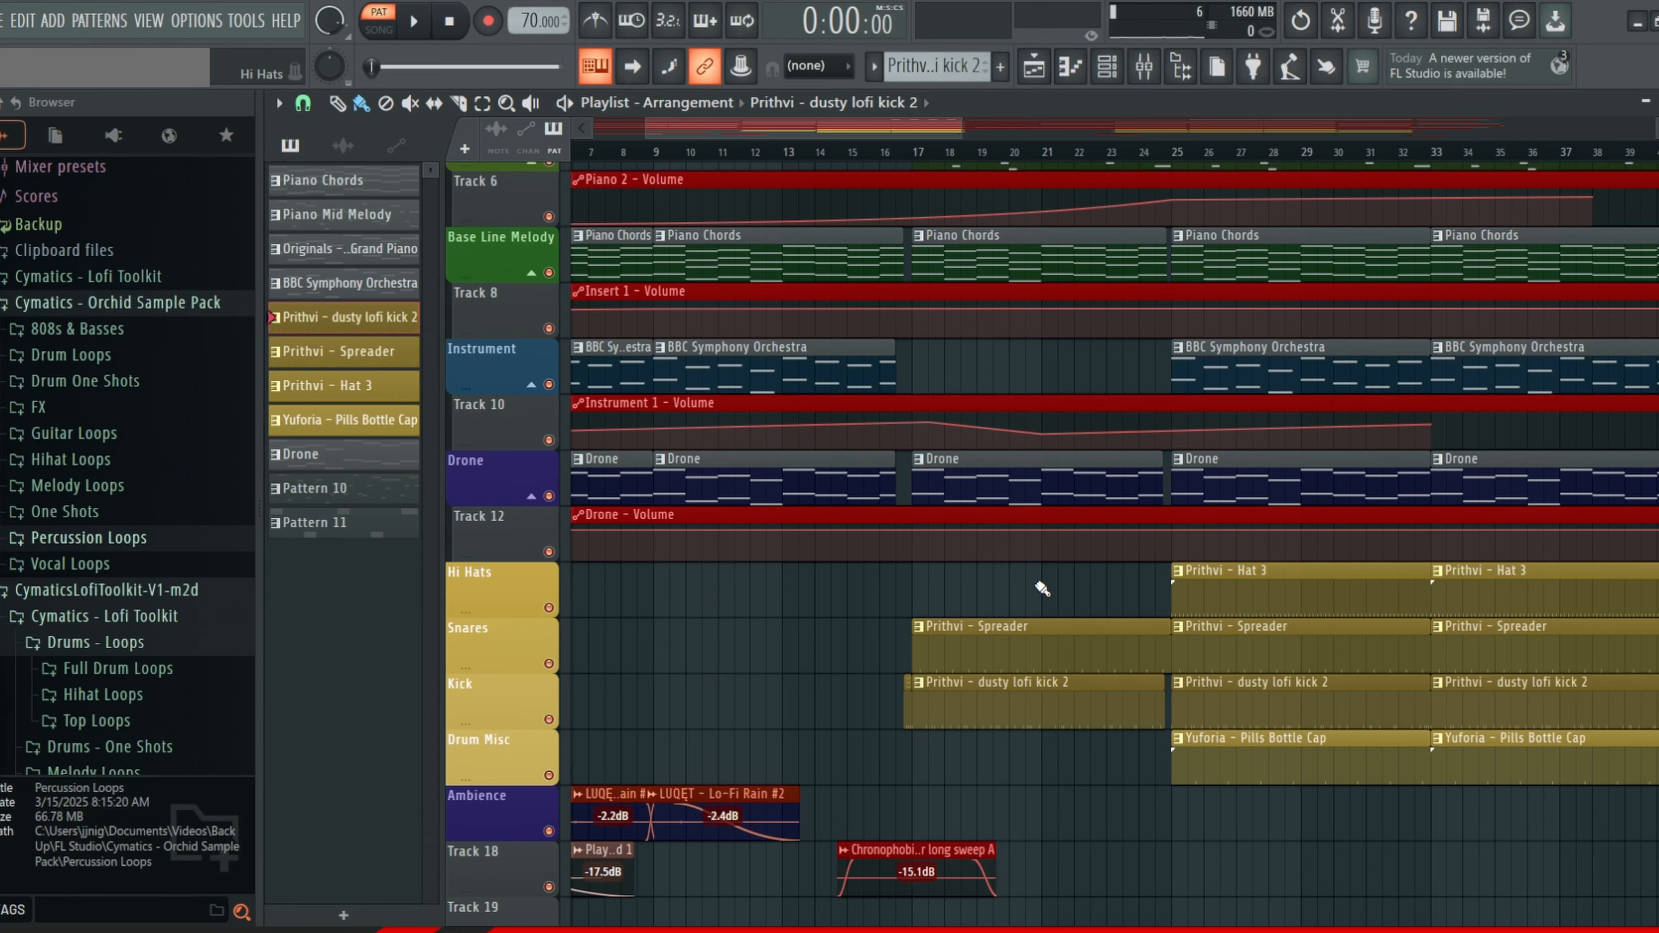
scroll(1043, 589, down, 4)
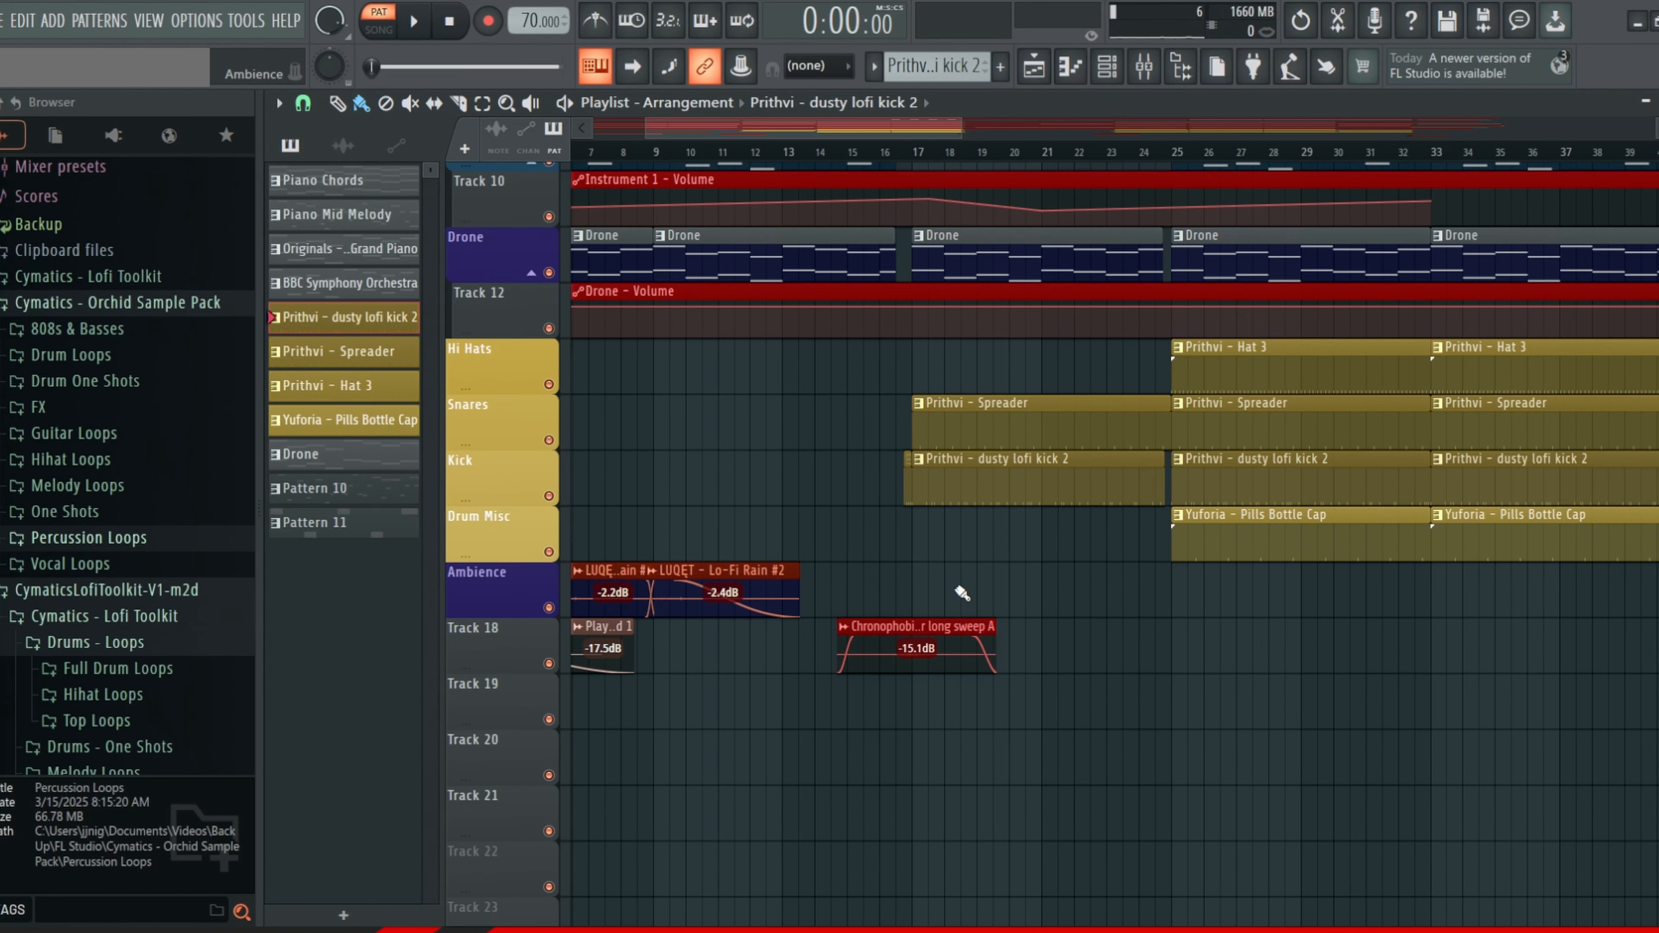
scroll(963, 593, down, 5)
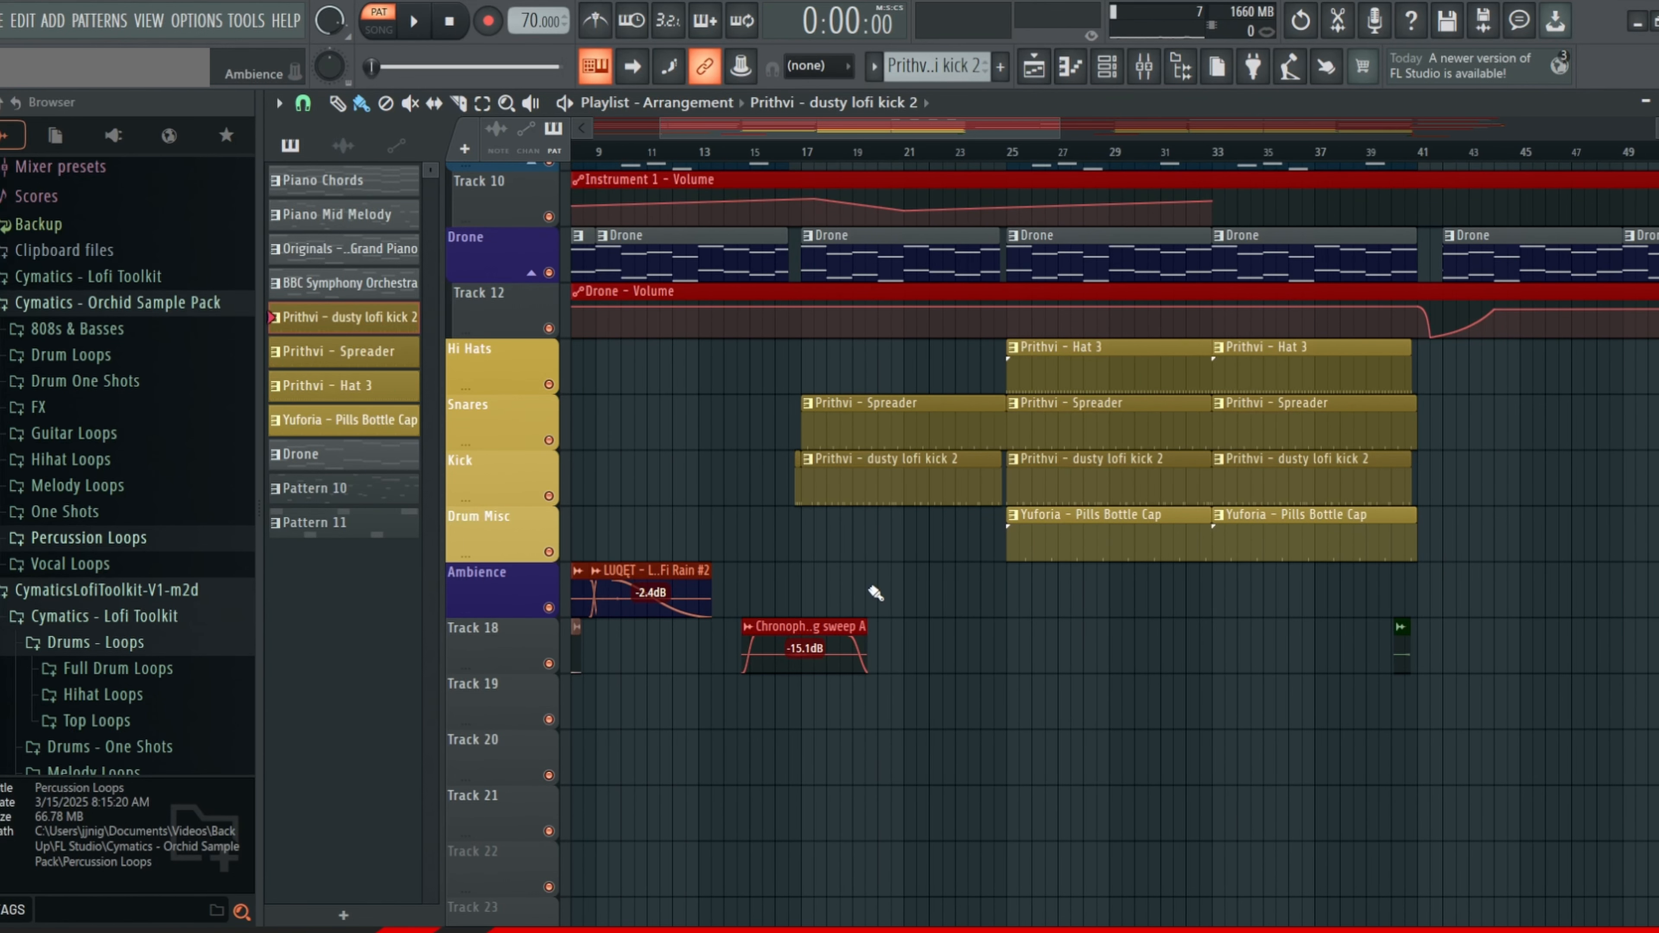
scroll(802, 579, up, 1)
drag(799, 567, 946, 584)
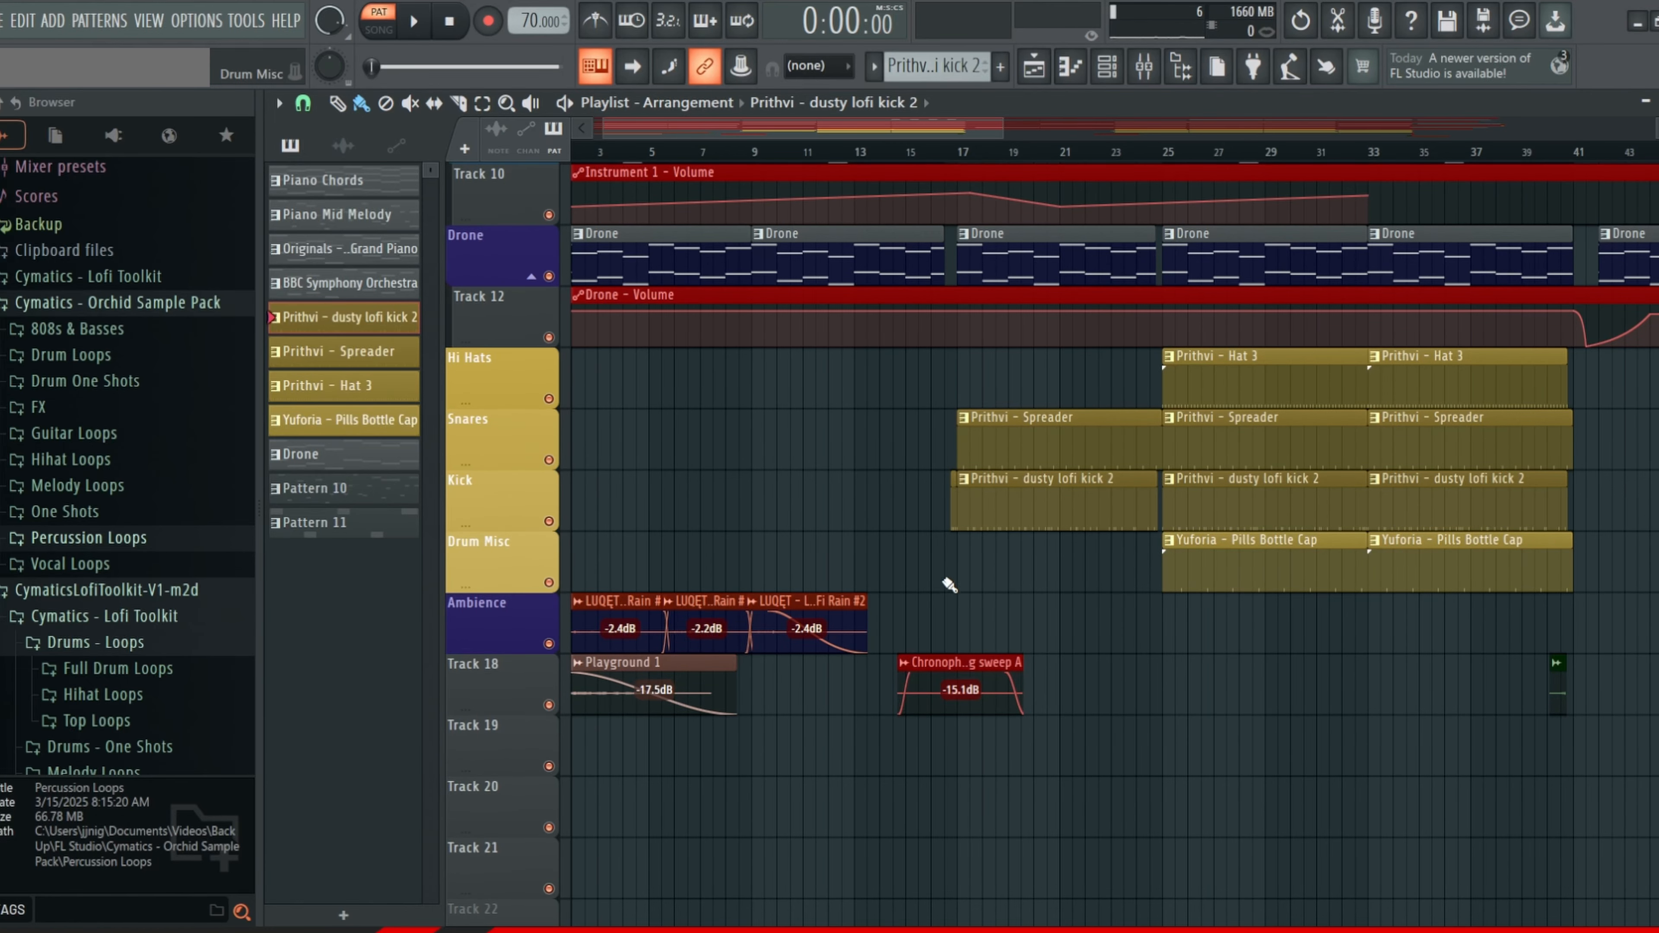
scroll(929, 655, up, 10)
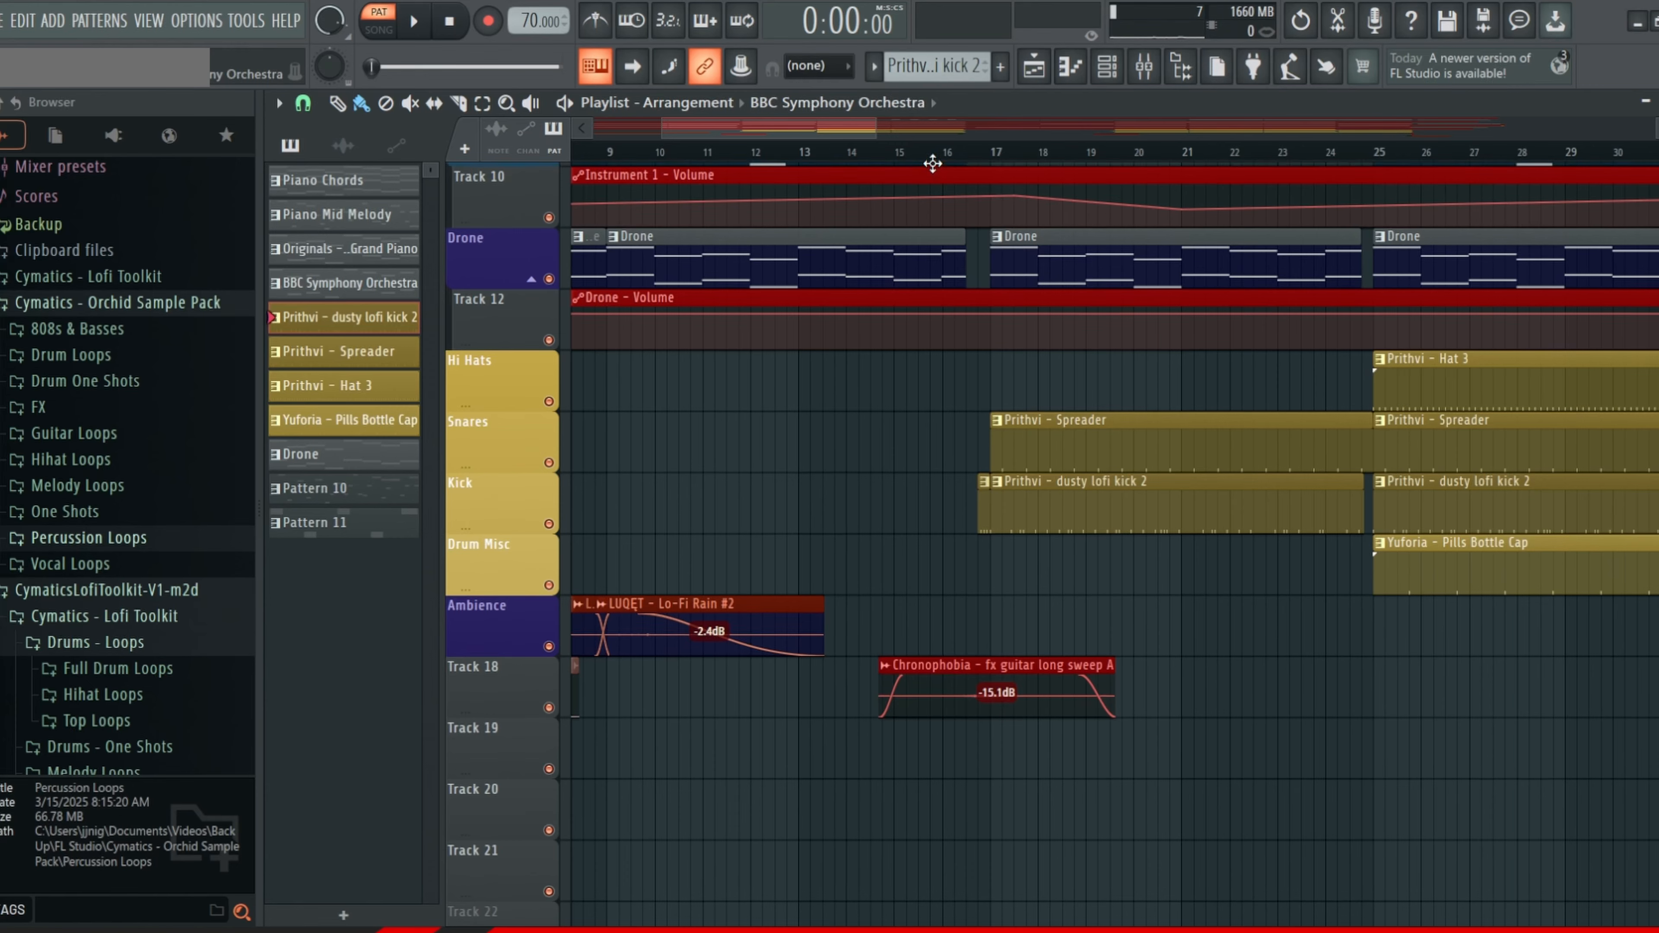
click(931, 156)
key(space)
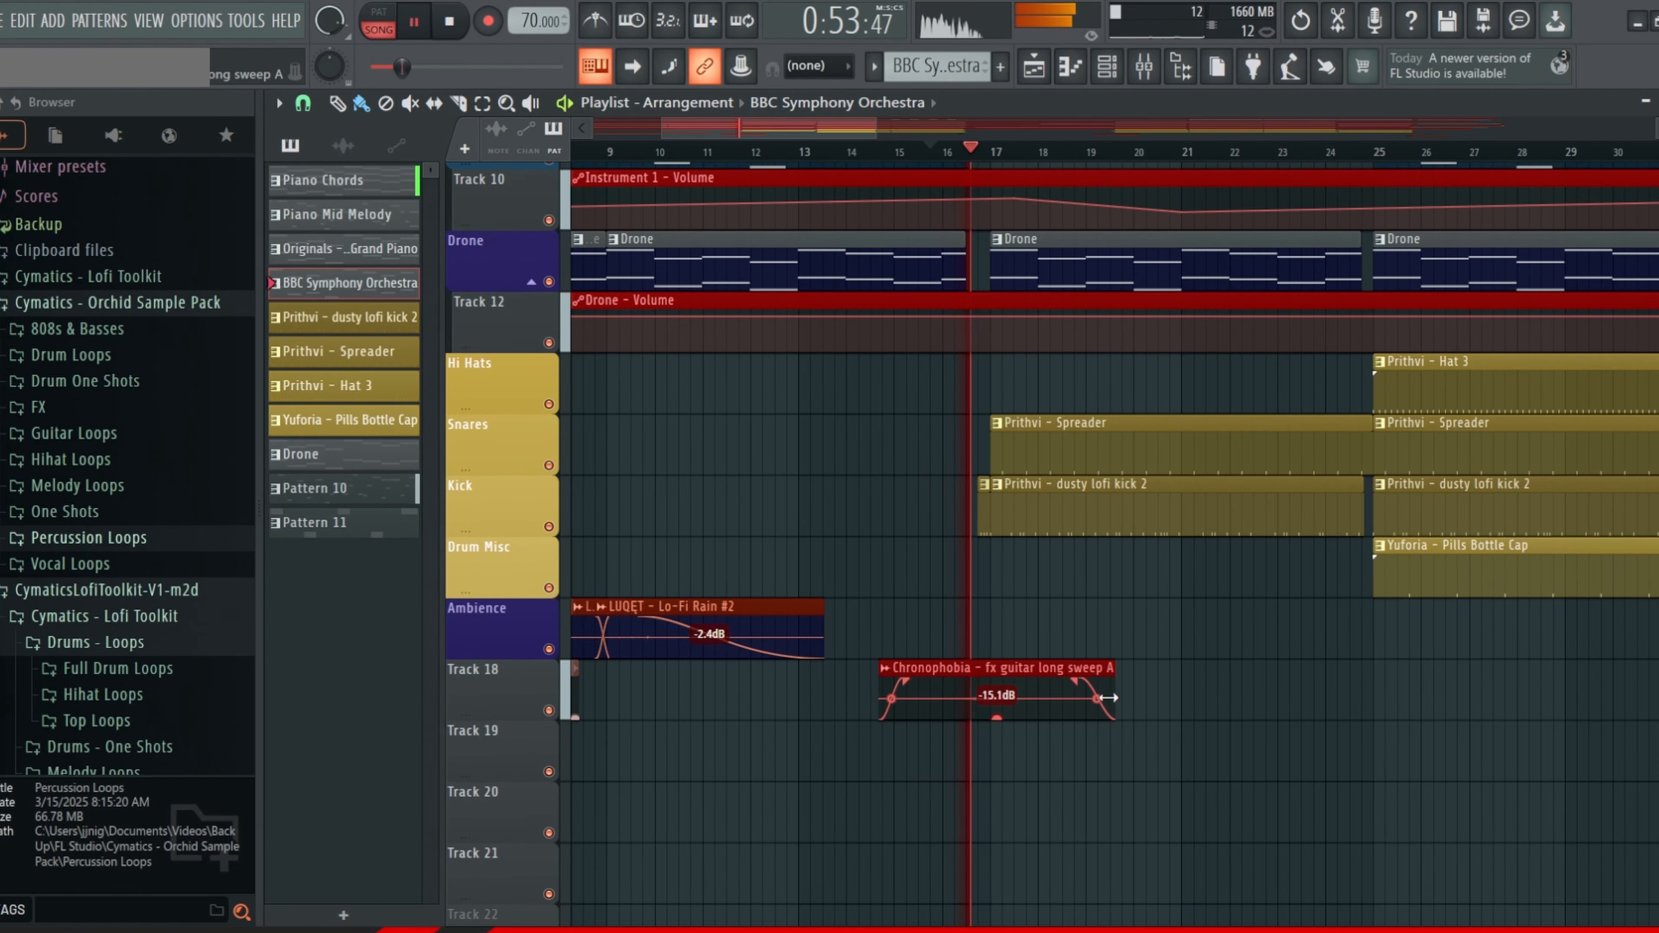
key(space)
Step: View the Yuforia - Pills Bottle Cap pattern in the piano roll, play it in pattern mode, stop and return to the playlist
scroll(994, 419, down, 5)
scroll(994, 419, up, 5)
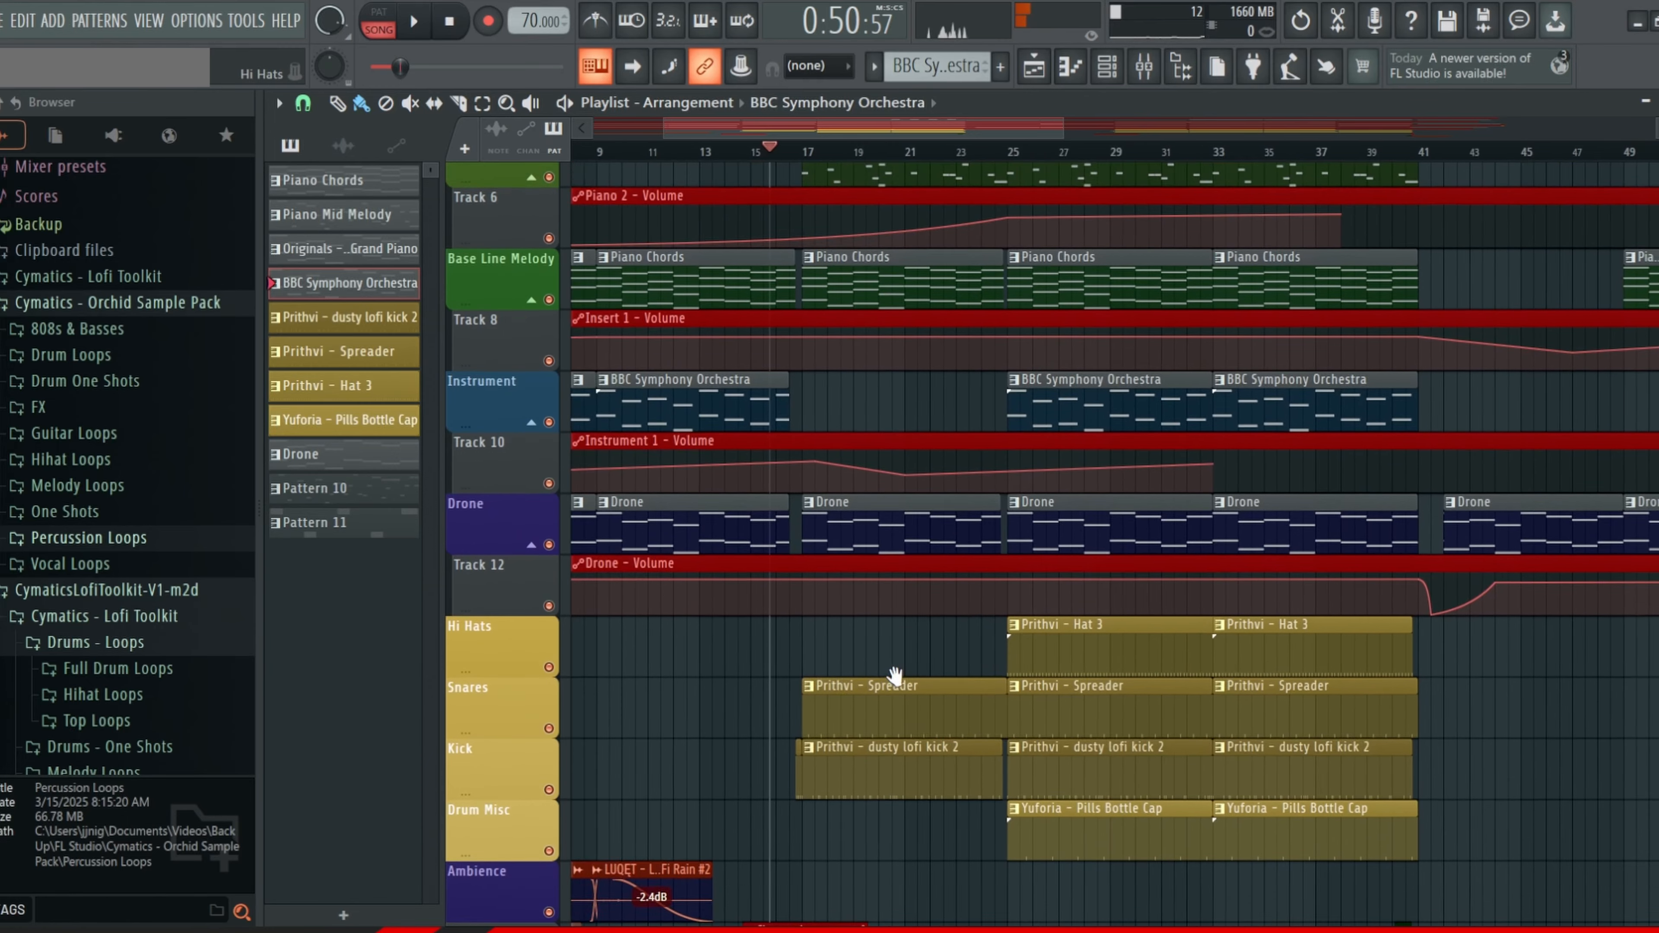
scroll(905, 672, up, 5)
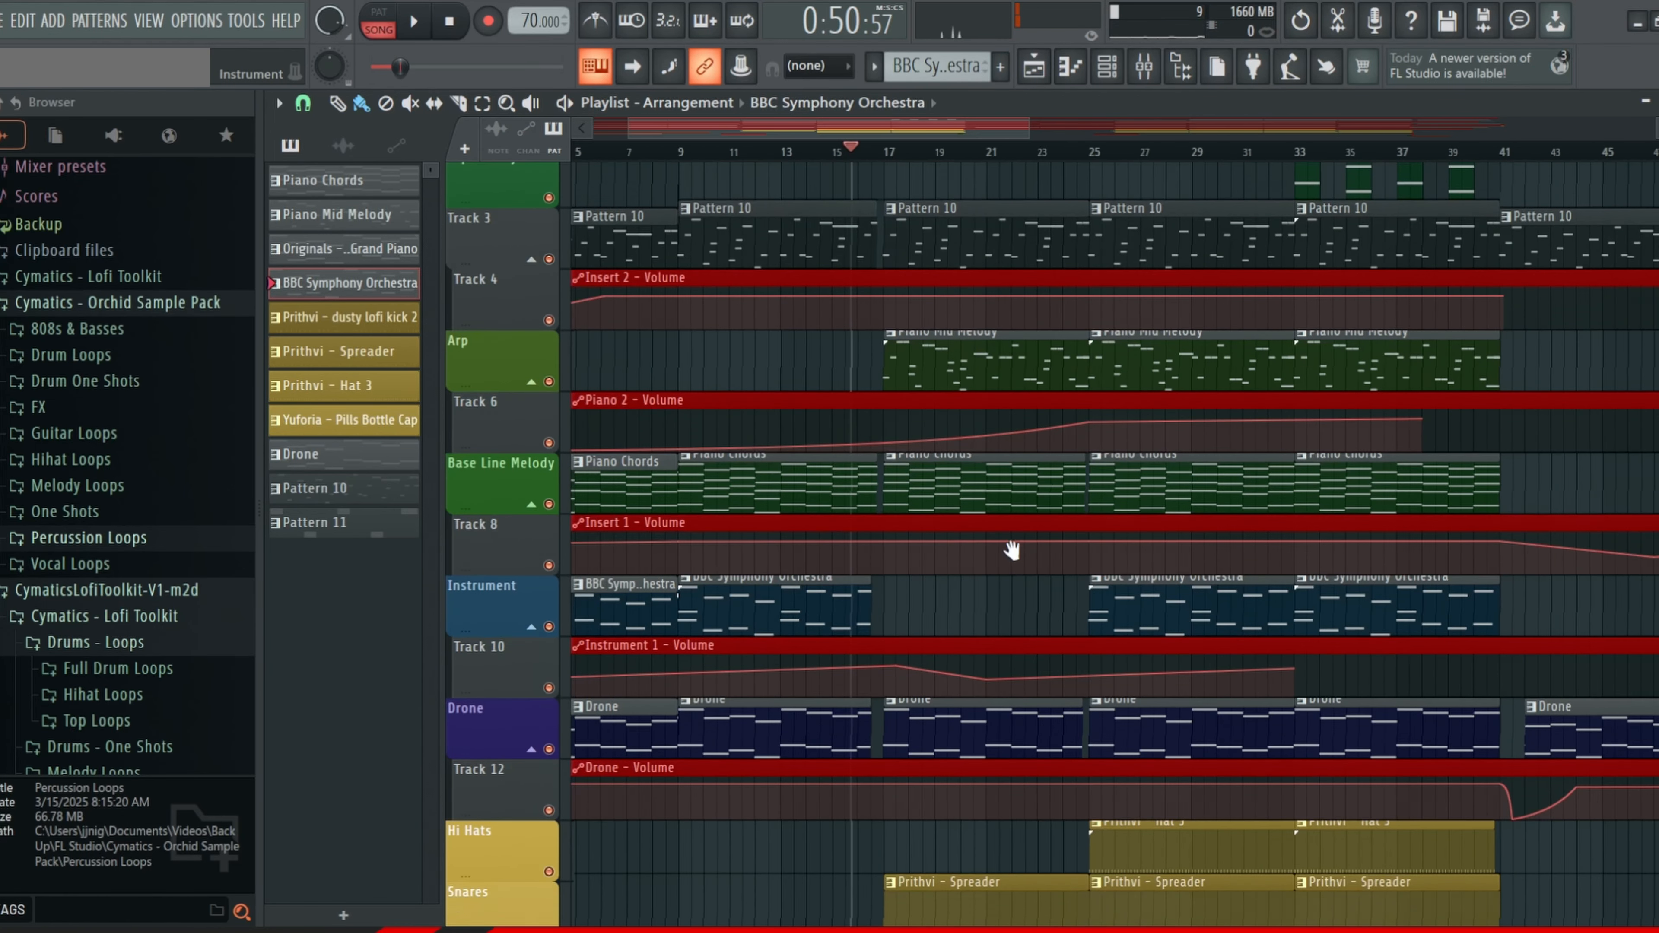
drag(1012, 551, 901, 341)
scroll(963, 696, up, 3)
drag(963, 697, 882, 517)
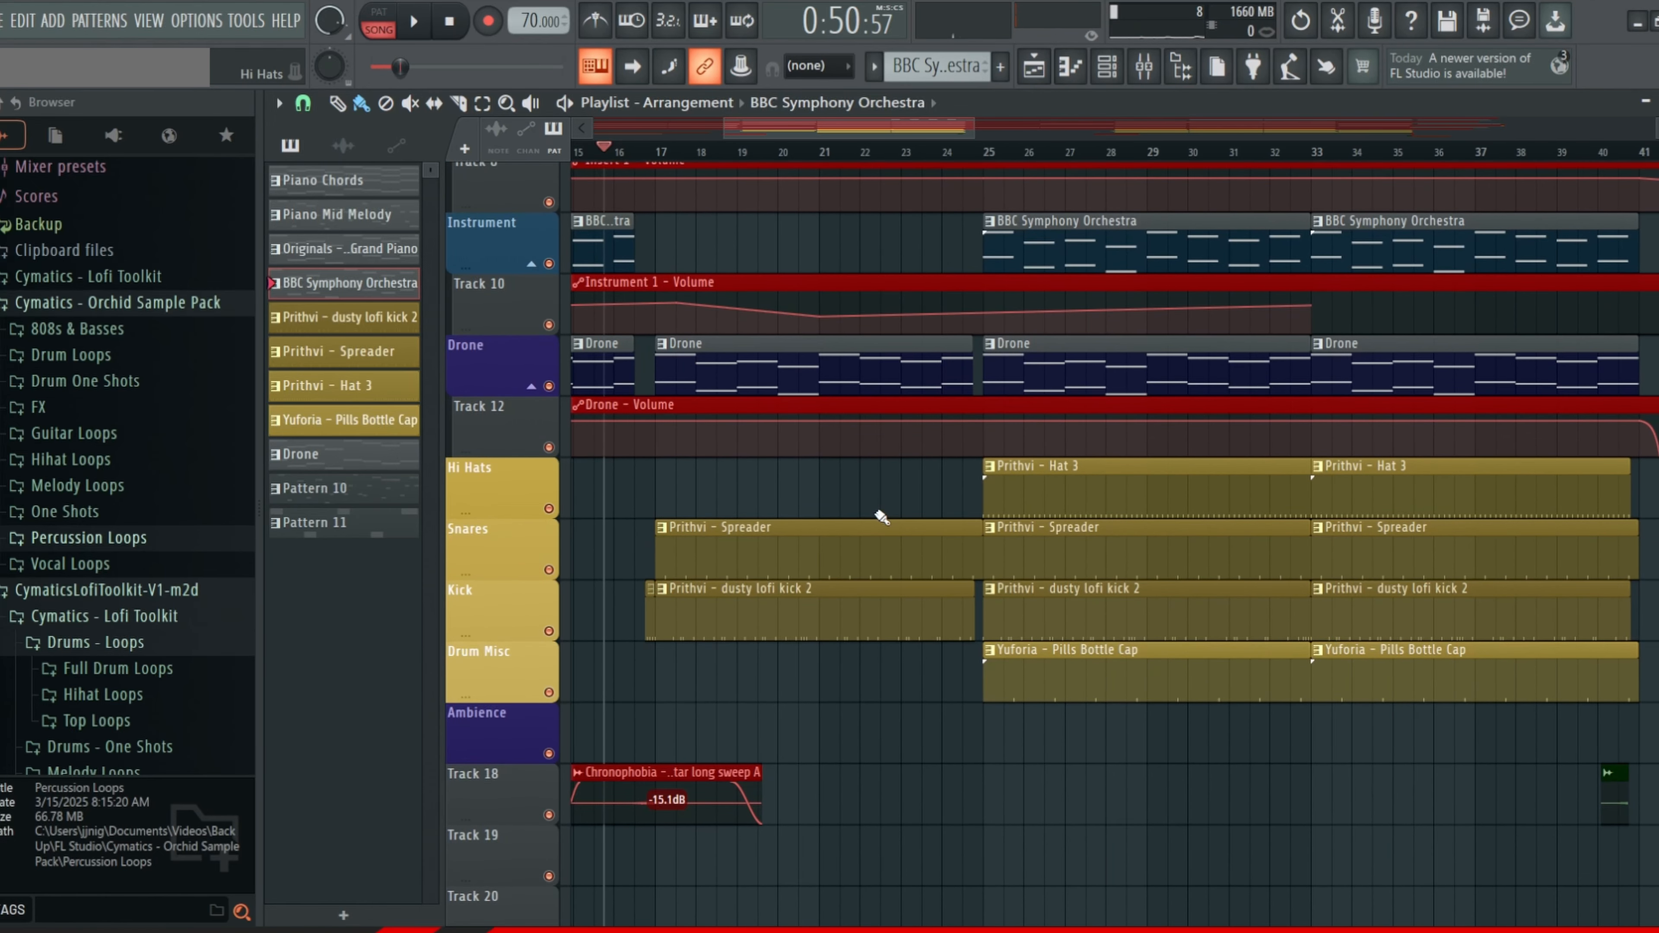
double_click(1060, 671)
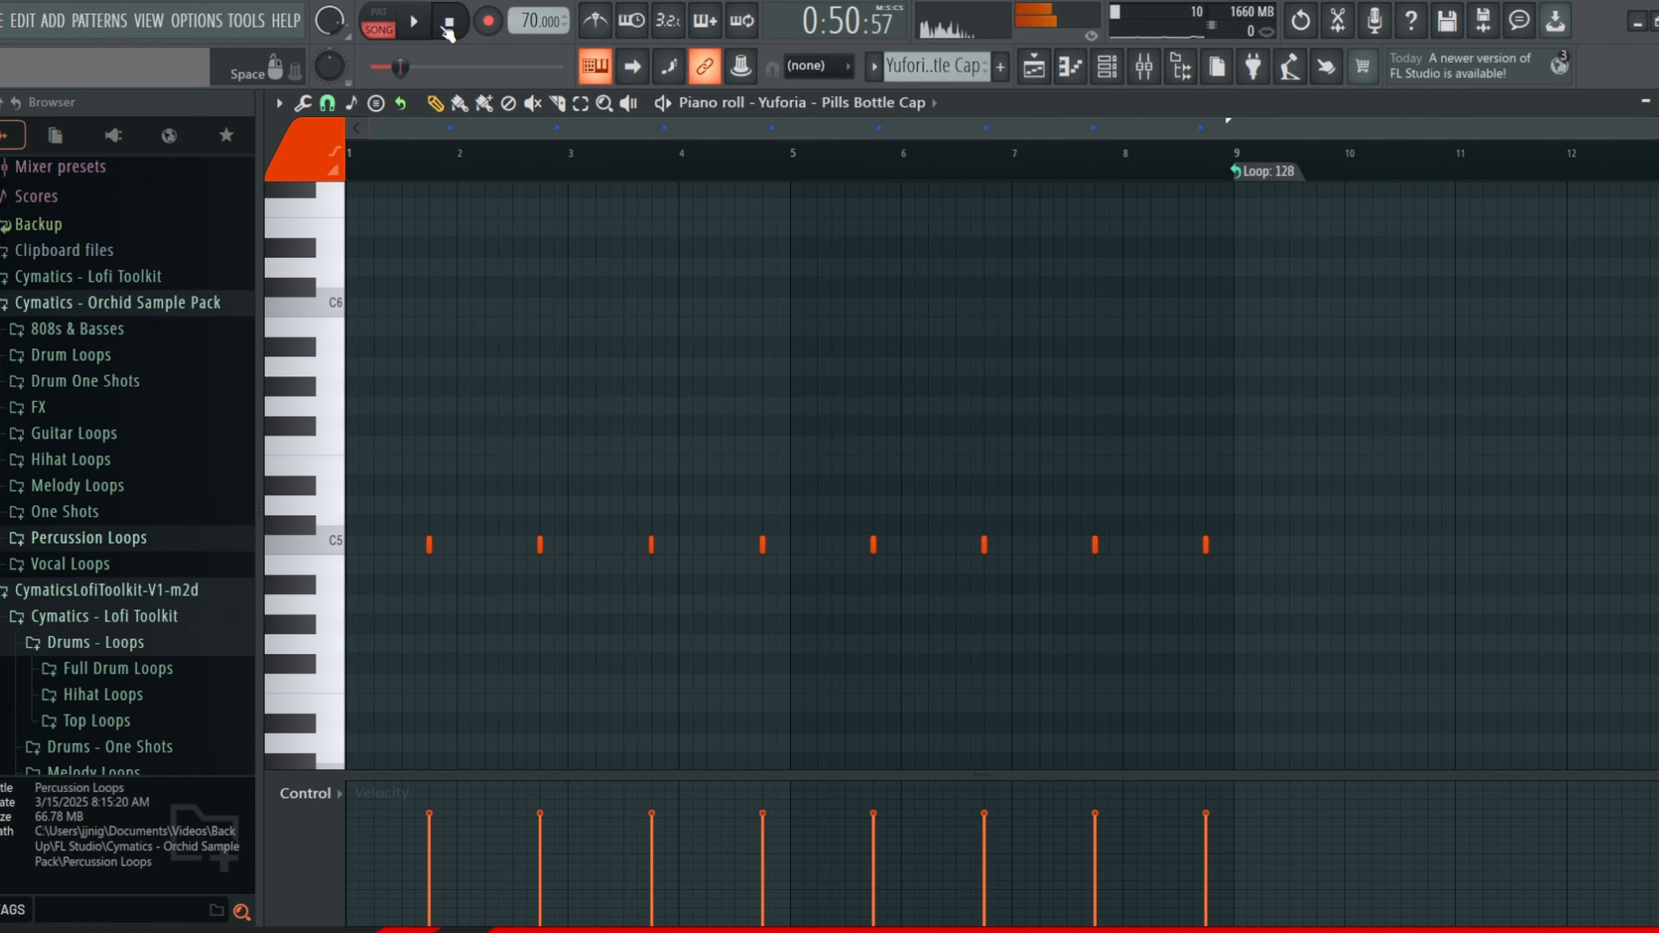
key(space)
key(space)
click(1054, 83)
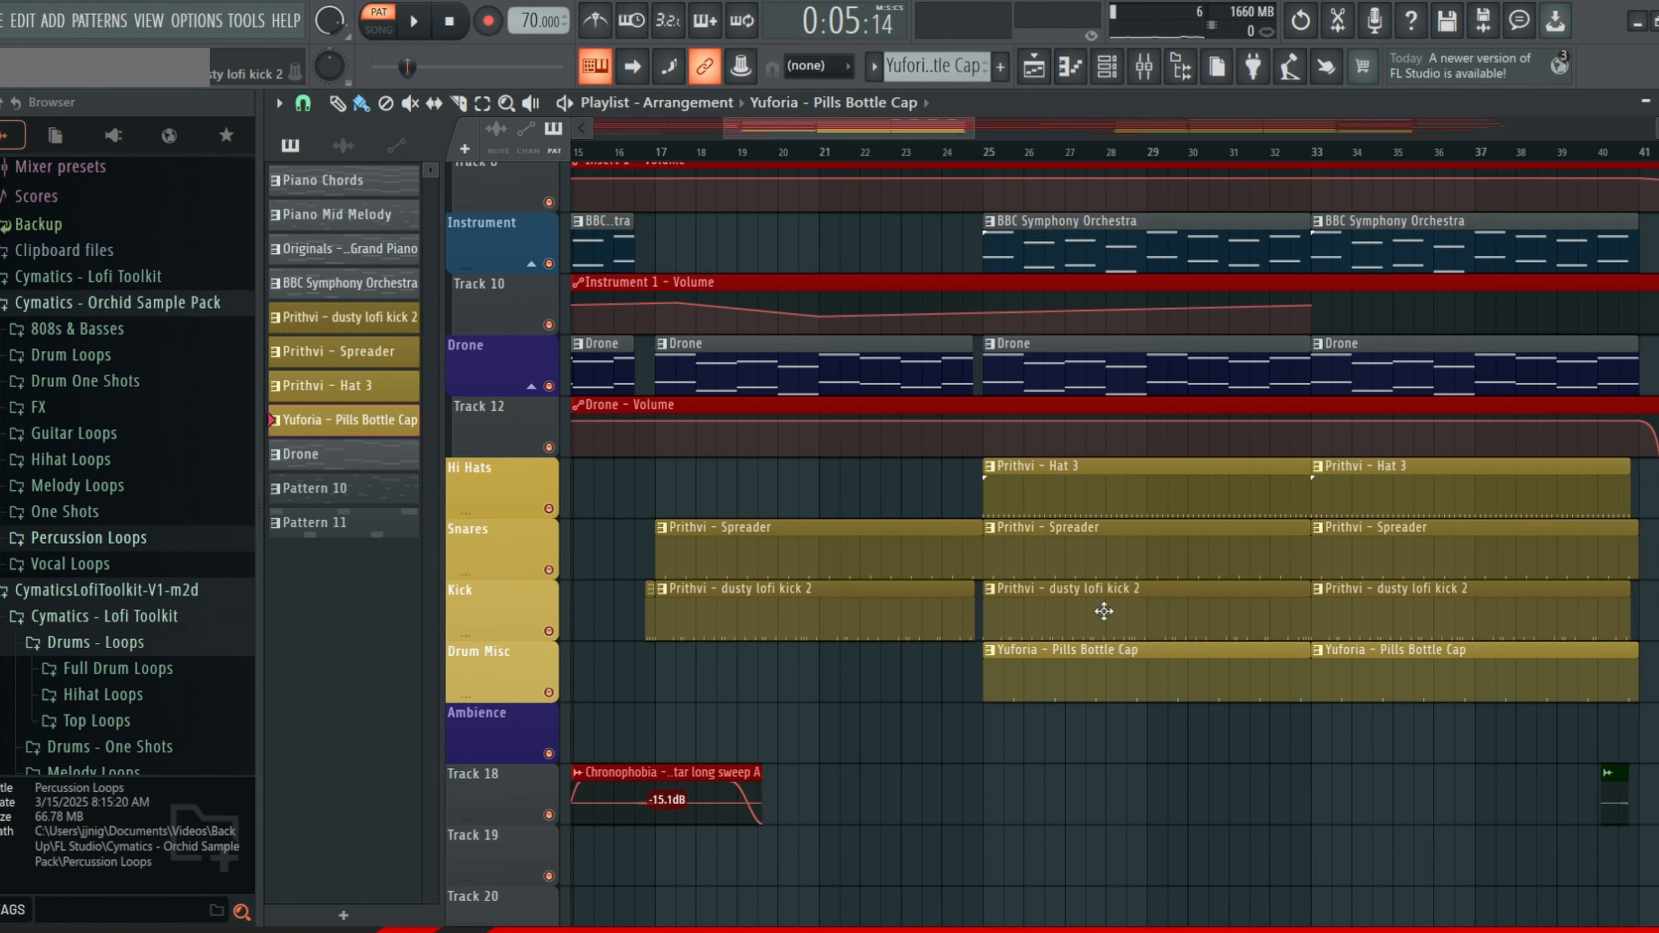
Step: Open the Prithvi - Hat 3 pattern in the piano roll, play it briefly, stop and go back to the playlist
double_click(1076, 489)
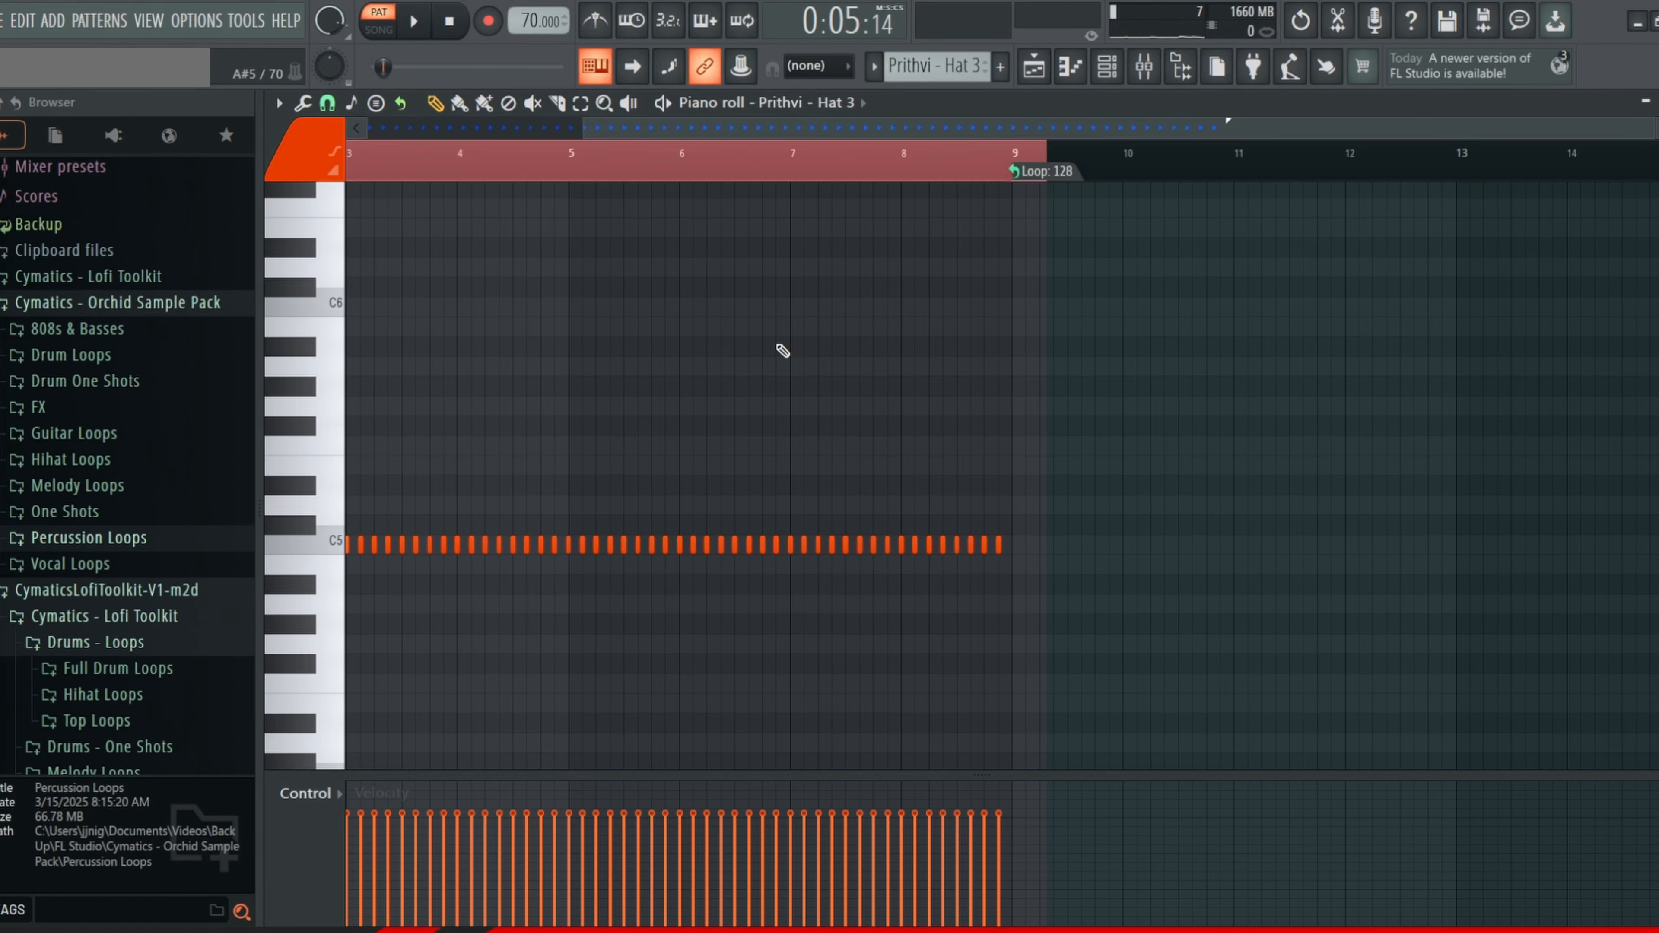
key(space)
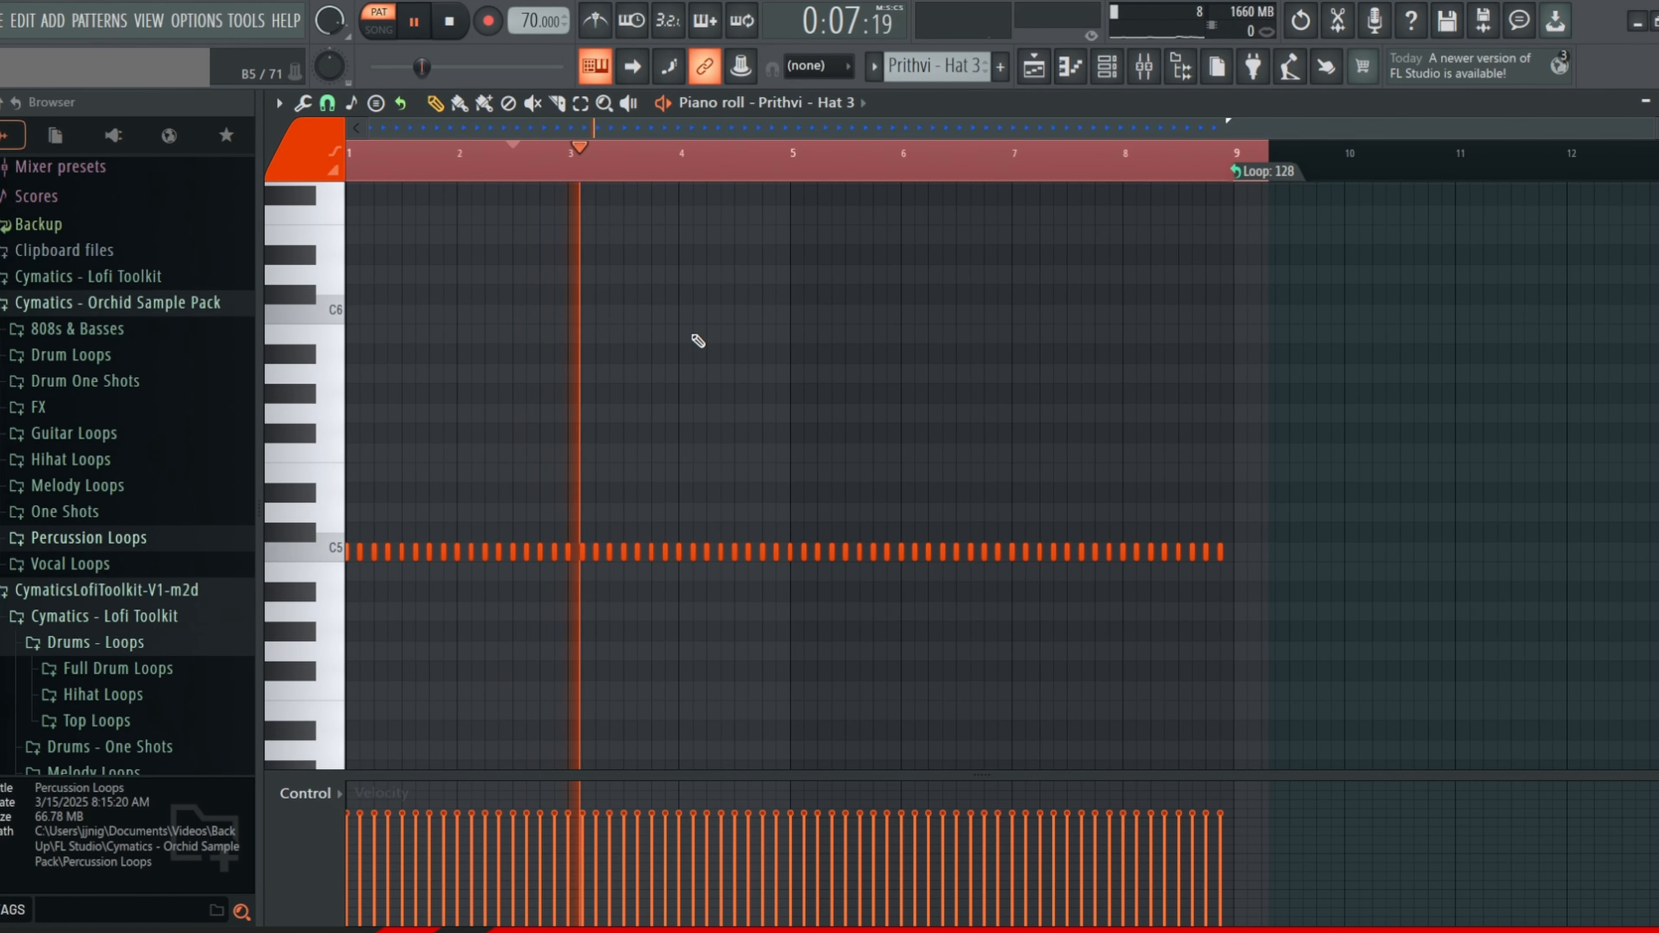
key(space)
key(F5)
Step: Examine how the drum tracks line up with the melody, chord, instrument and drone clips between bars 17 and 41
scroll(905, 523, up, 2)
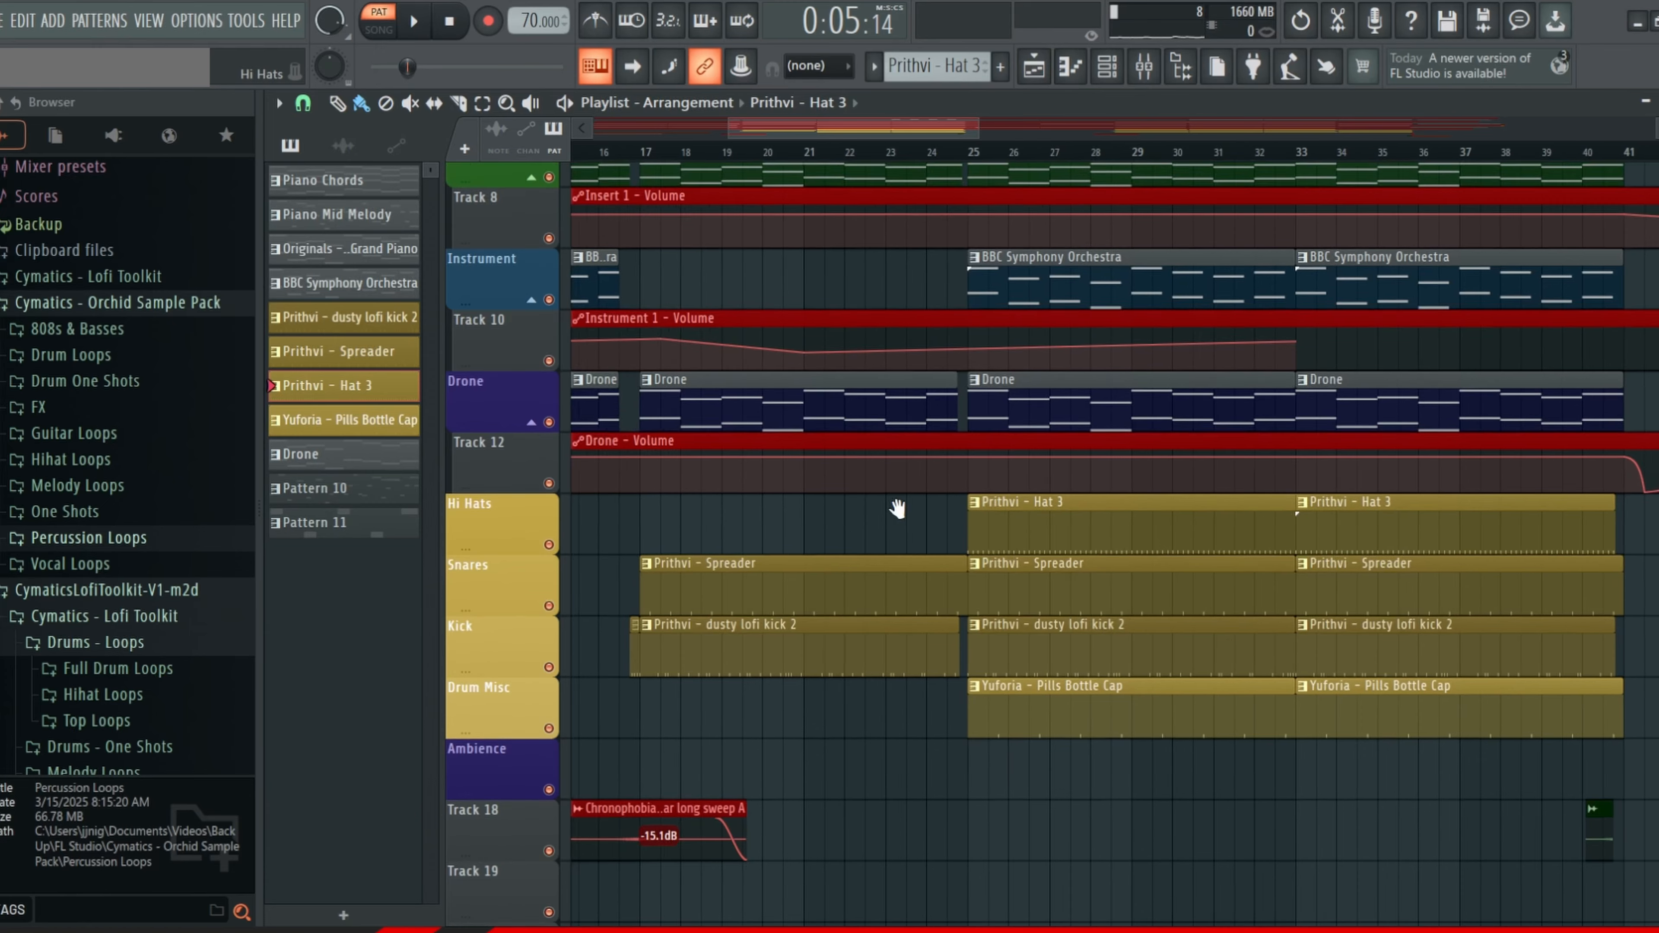
scroll(905, 553, down, 2)
drag(905, 554, 832, 625)
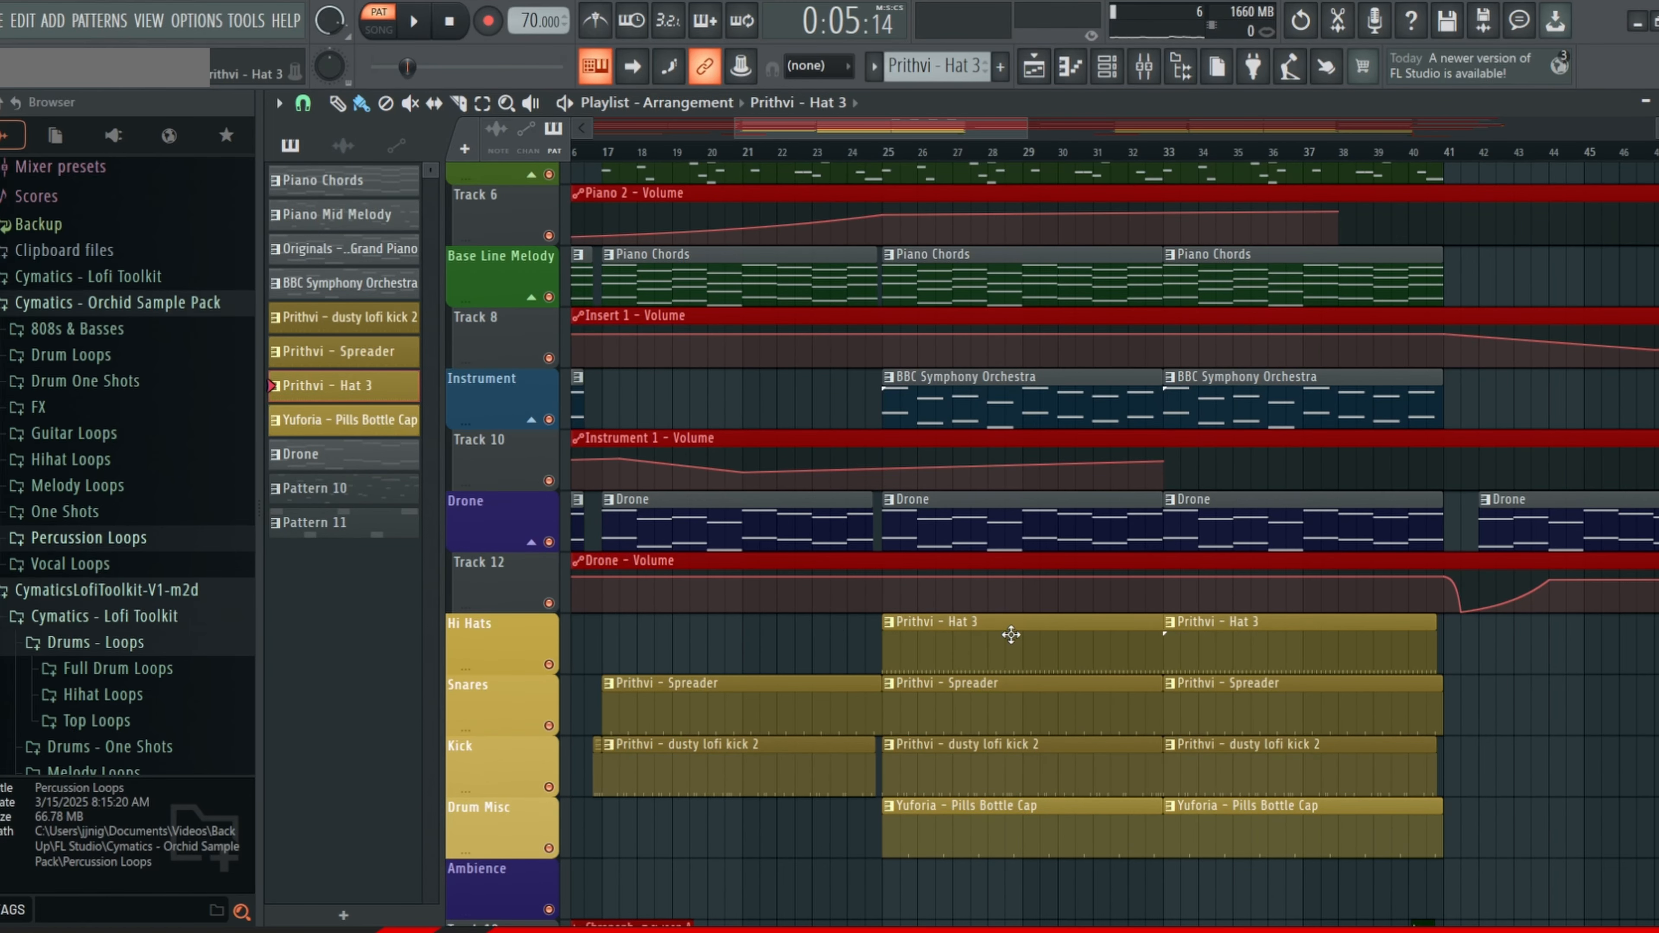
drag(1193, 659, 1248, 836)
drag(1022, 565, 1030, 289)
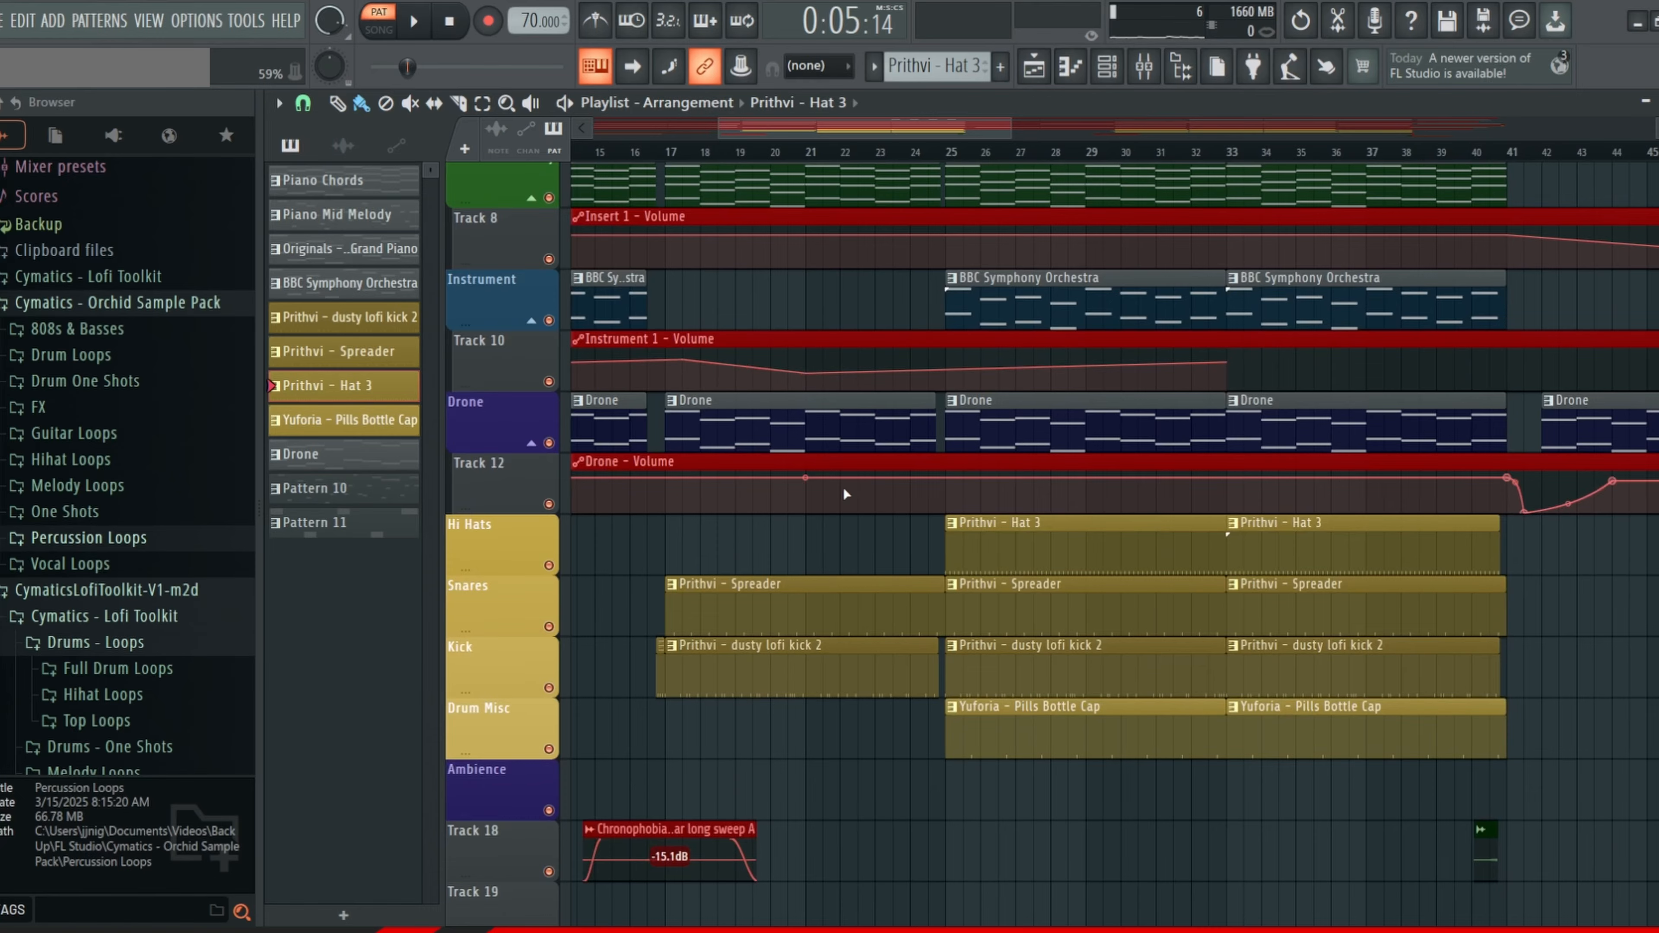
scroll(1045, 796, down, 2)
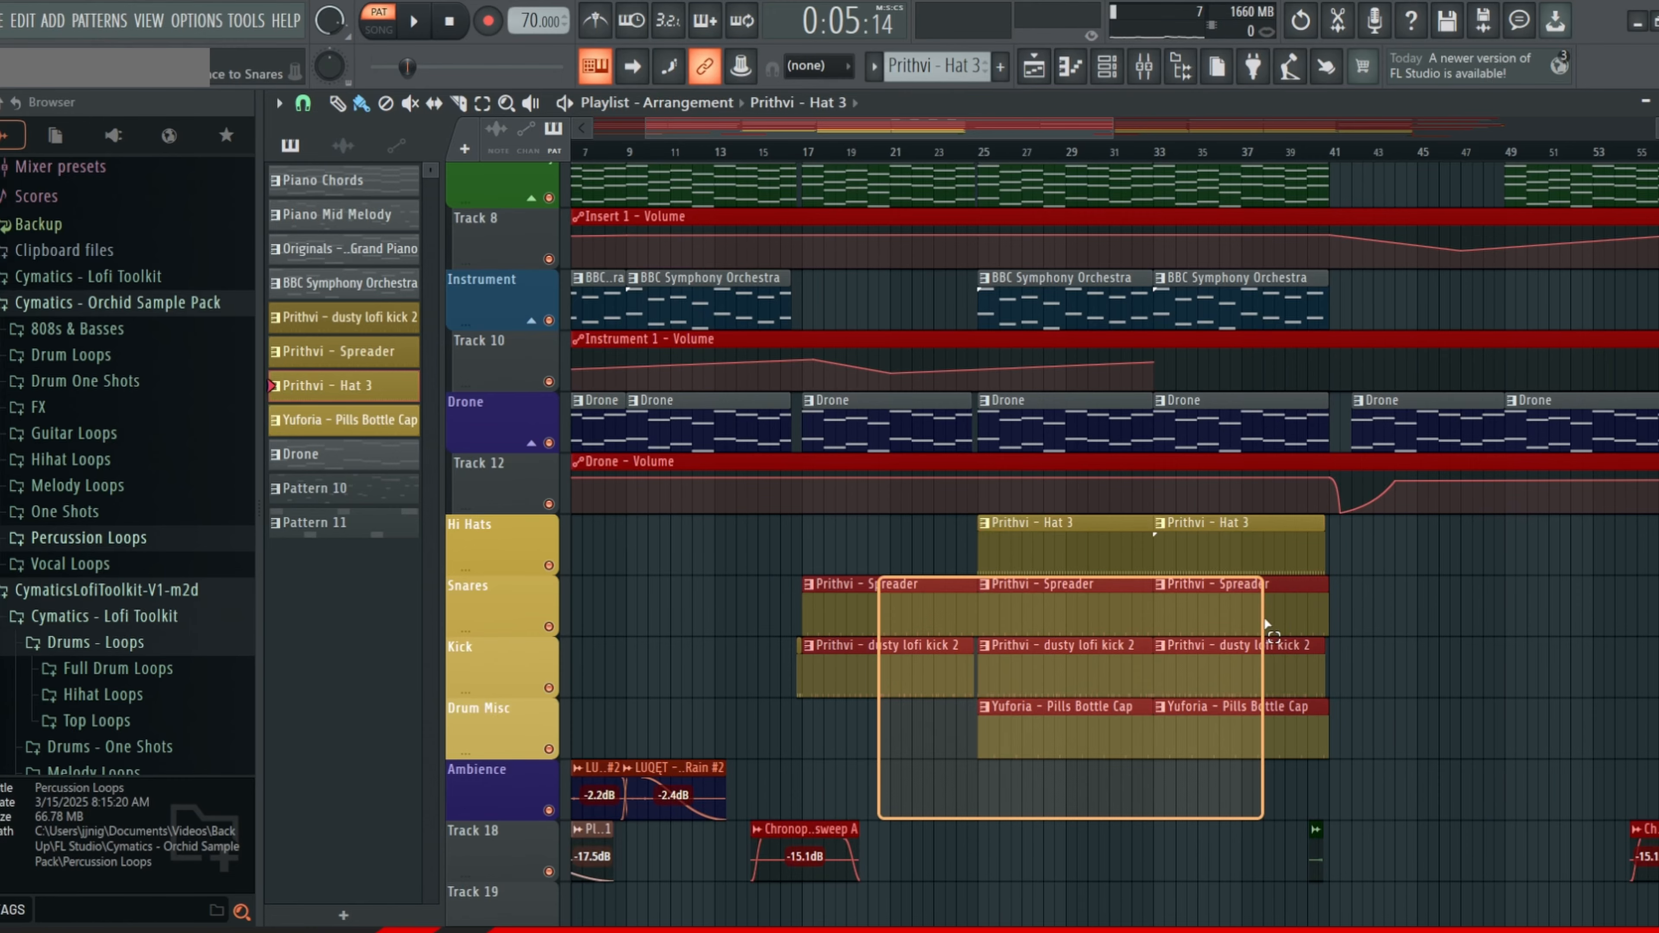
scroll(1232, 649, up, 2)
drag(1085, 458, 1222, 794)
drag(982, 583, 1012, 612)
scroll(1012, 612, down, 2)
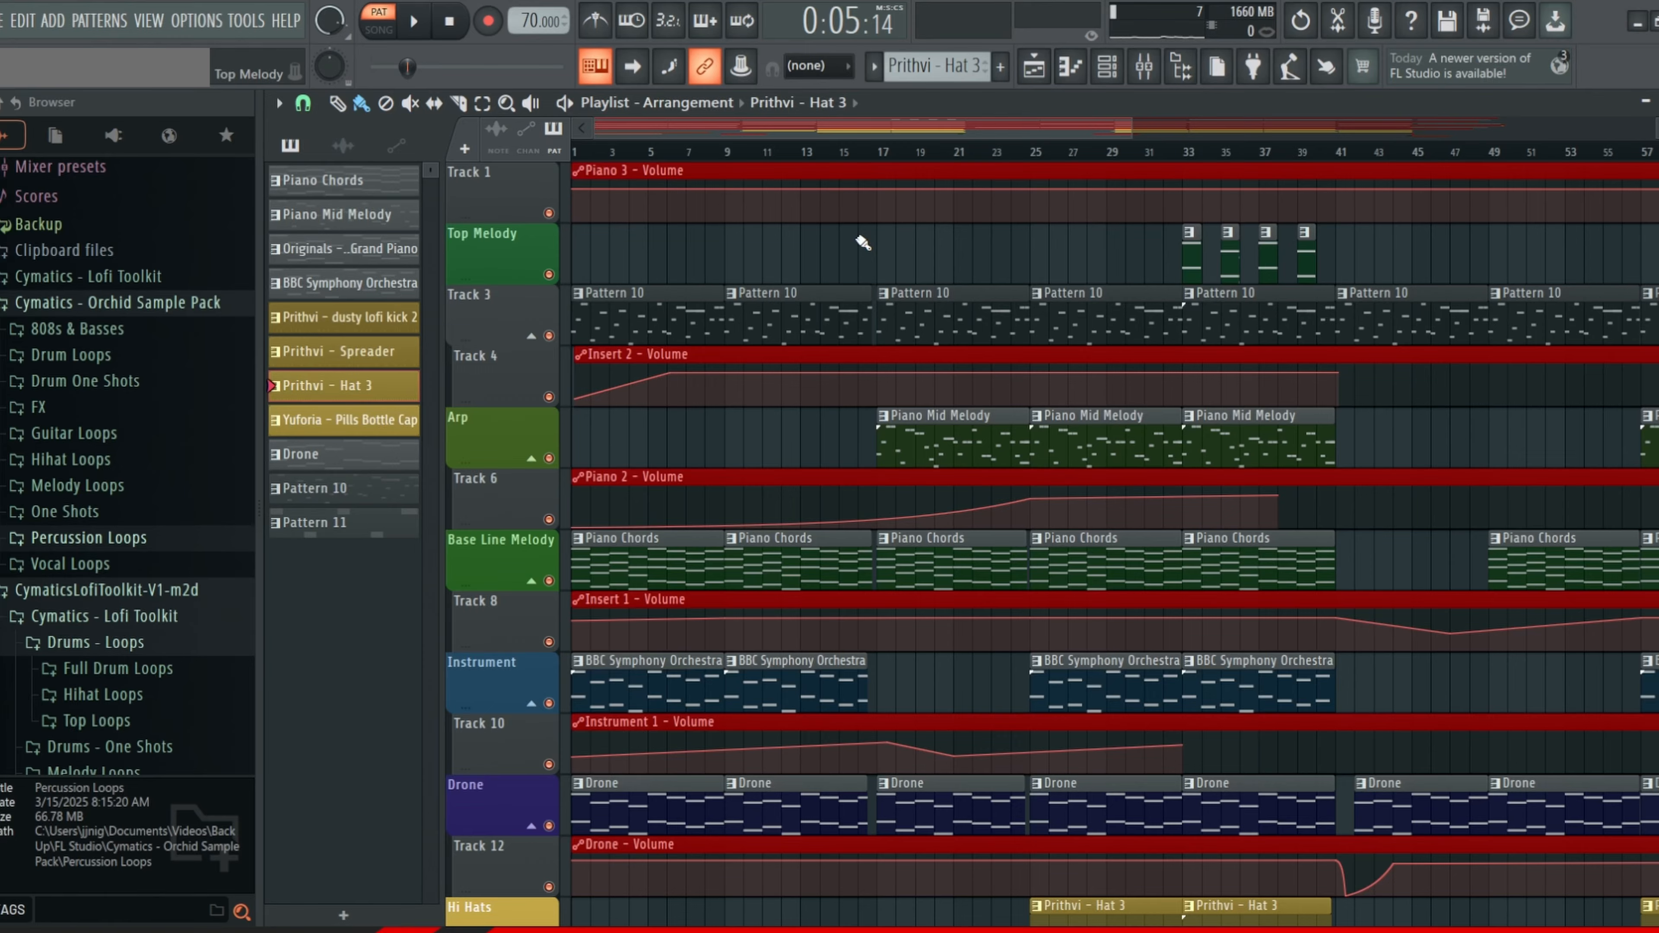
scroll(925, 196, down, 1)
scroll(930, 437, down, 2)
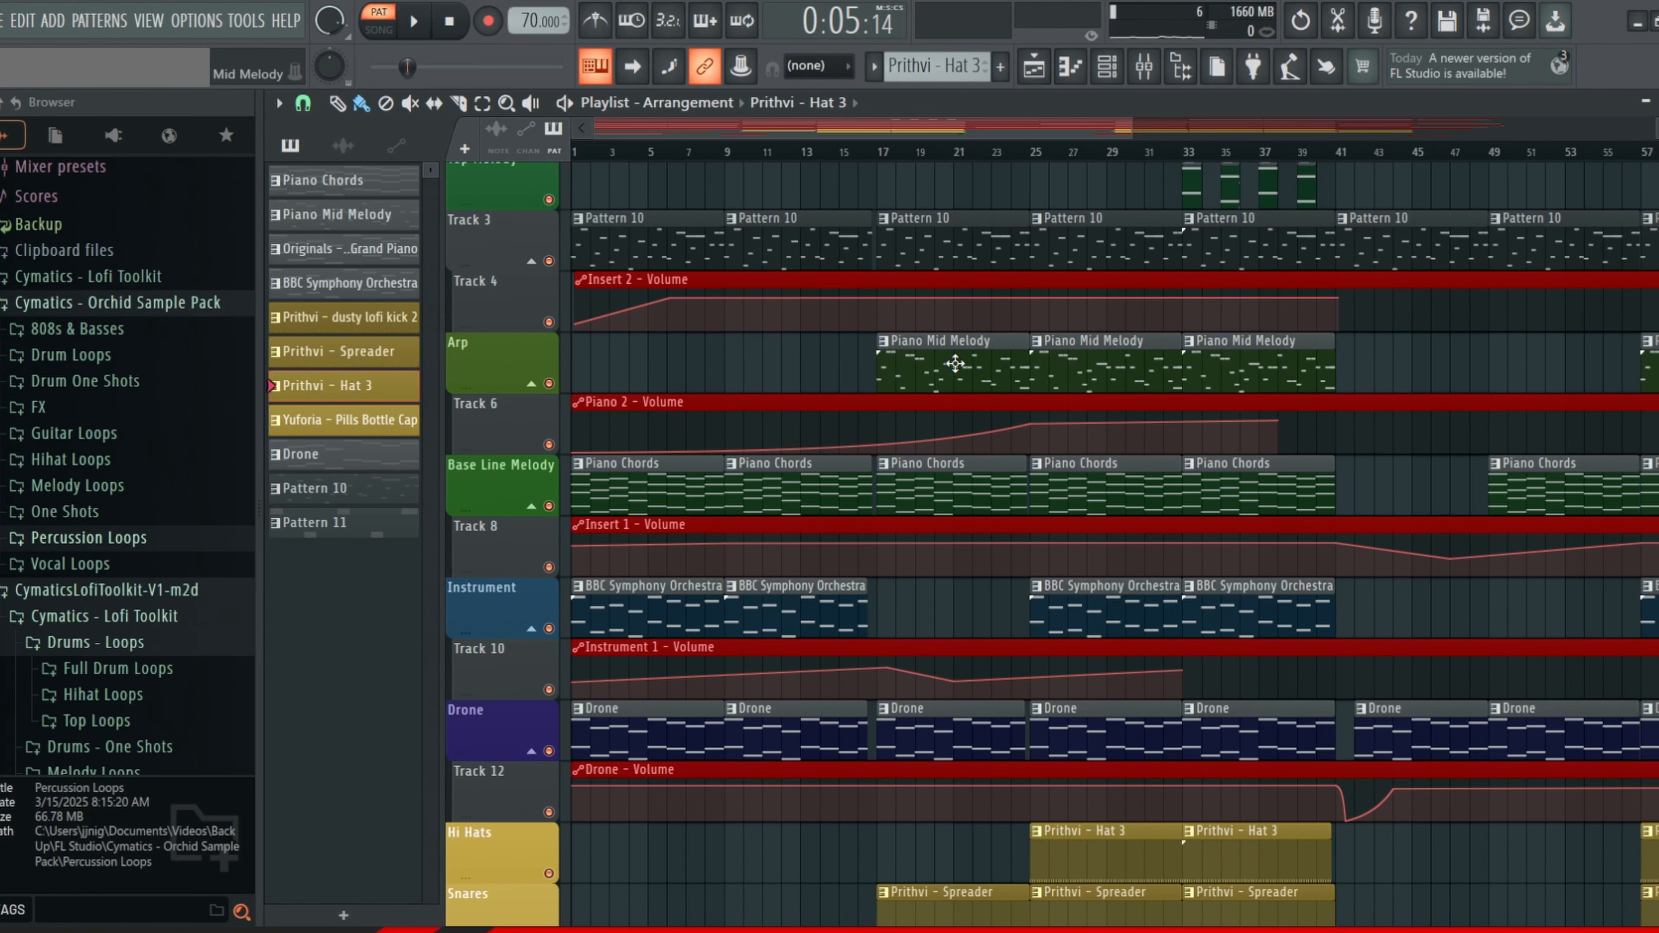
Step: Open the Piano Mid Melody pattern from the Arp track, play it from bar 1 to the end, stop and return to the playlist
double_click(955, 365)
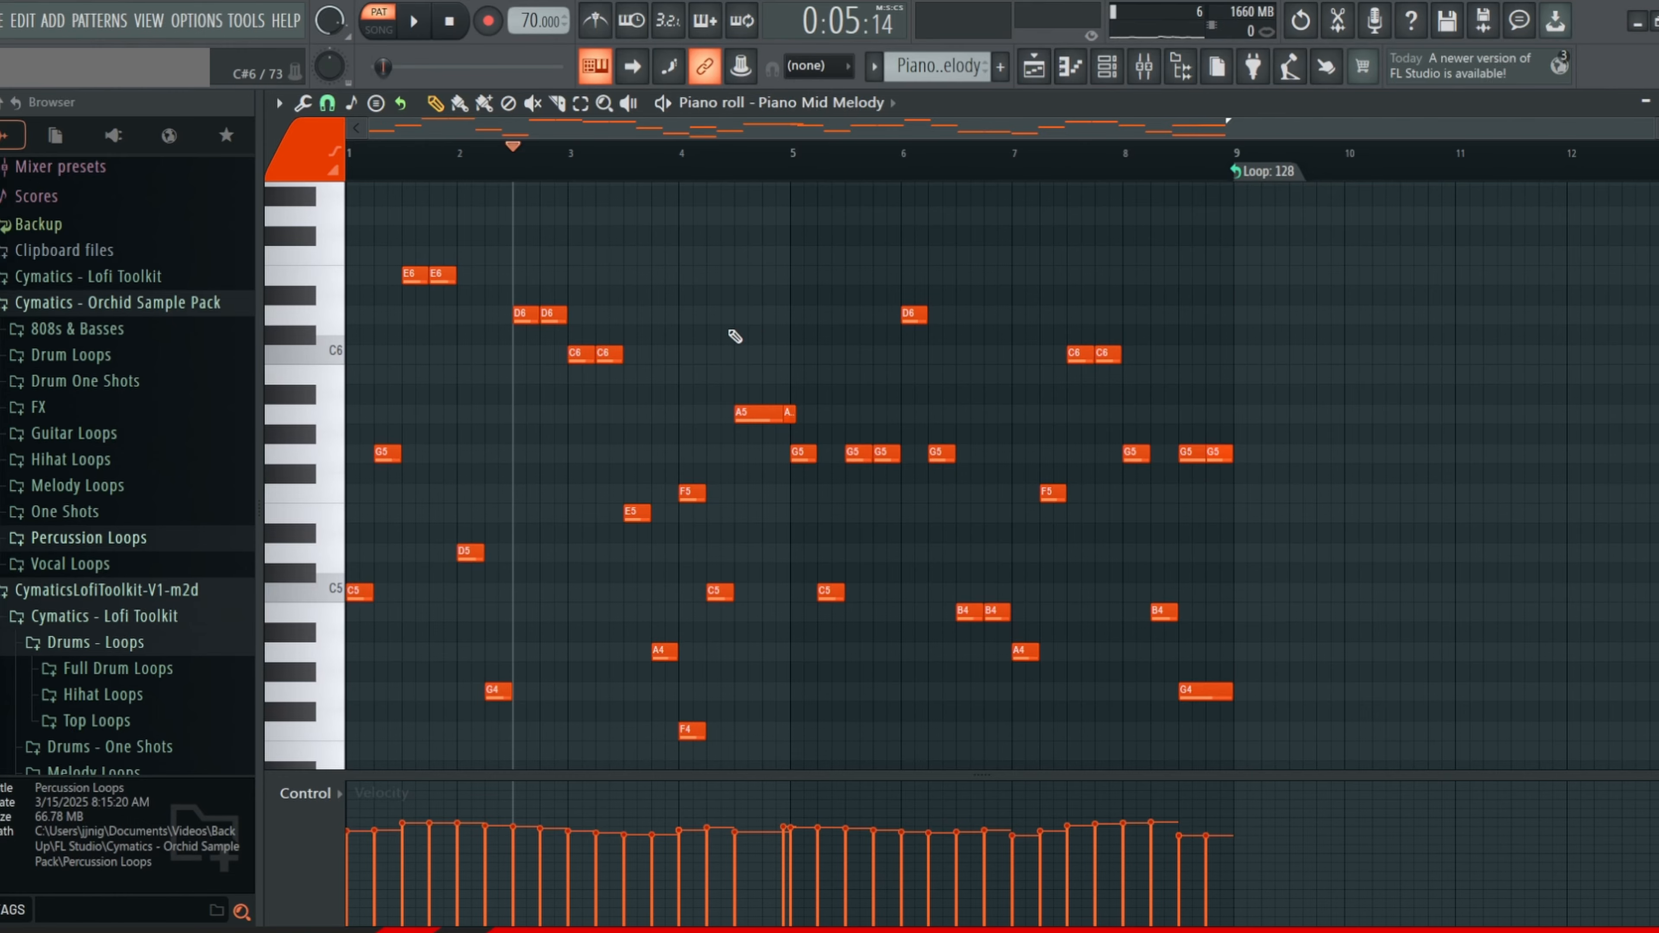
drag(440, 173, 274, 157)
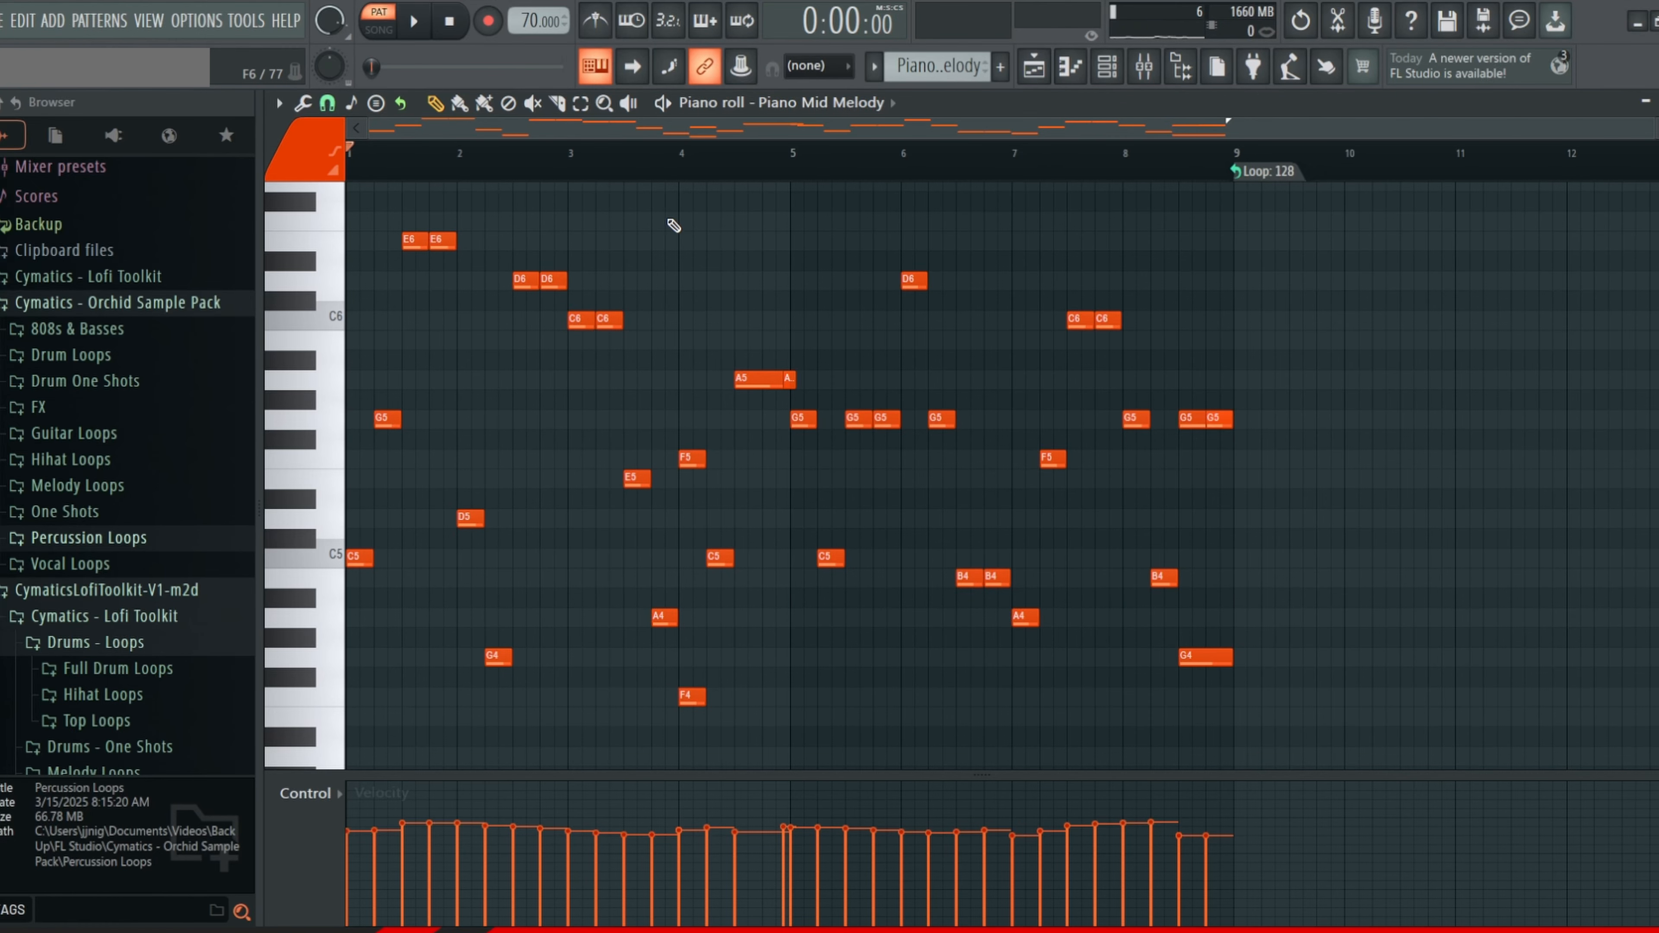
key(space)
scroll(674, 225, up, 1)
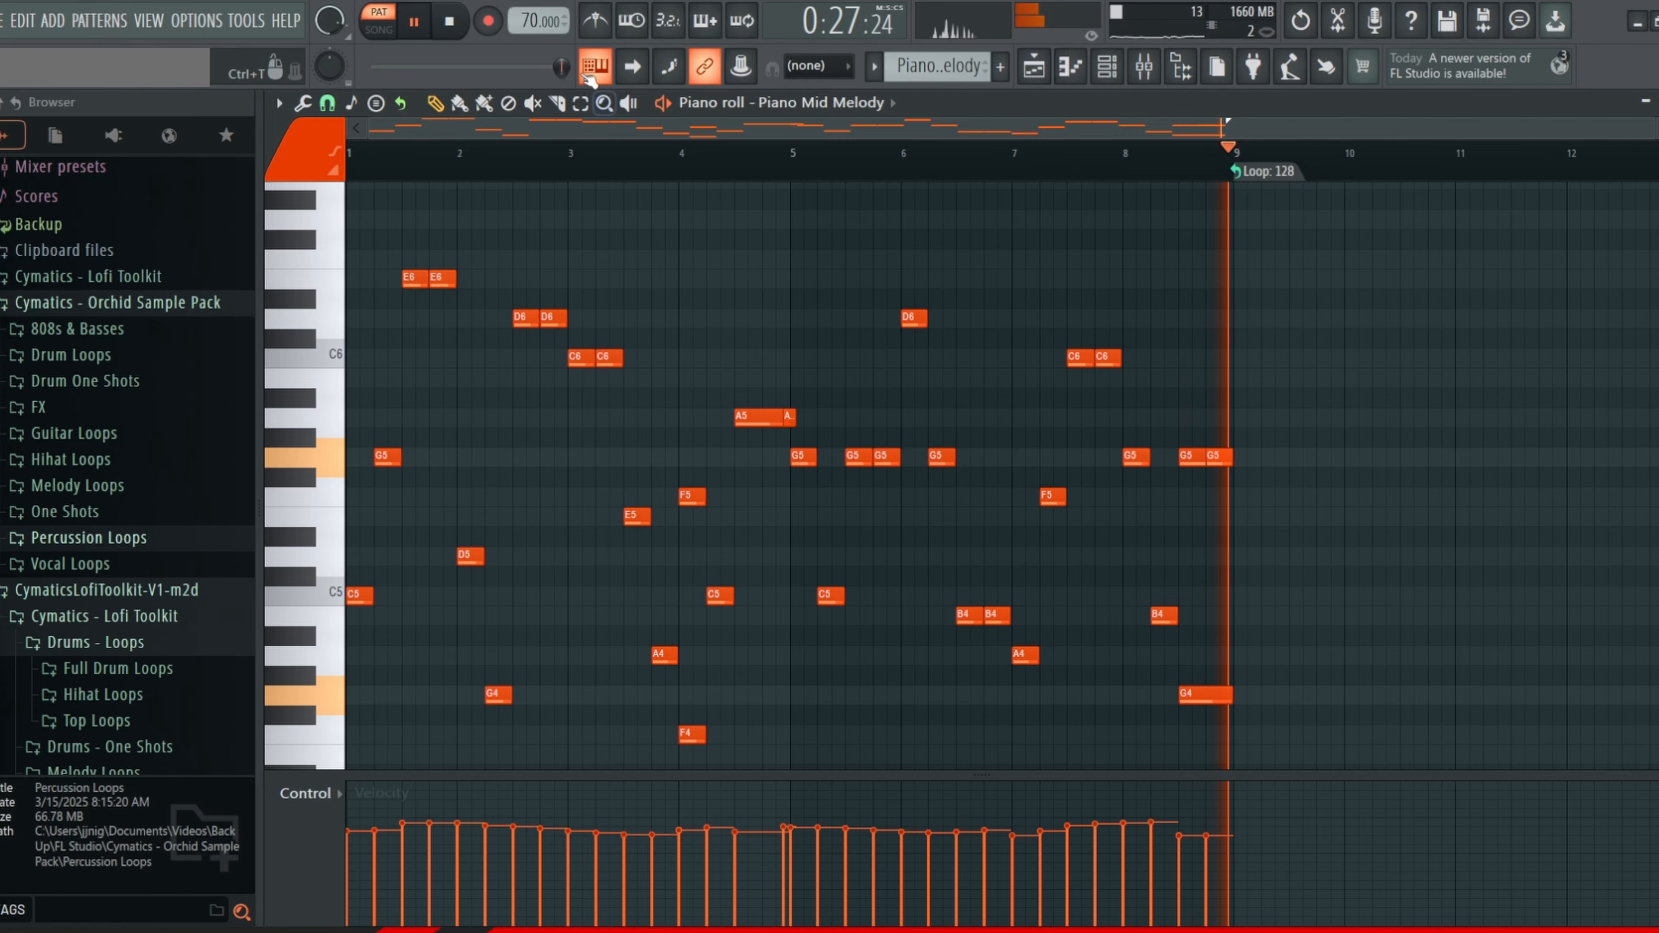
click(457, 21)
key(F5)
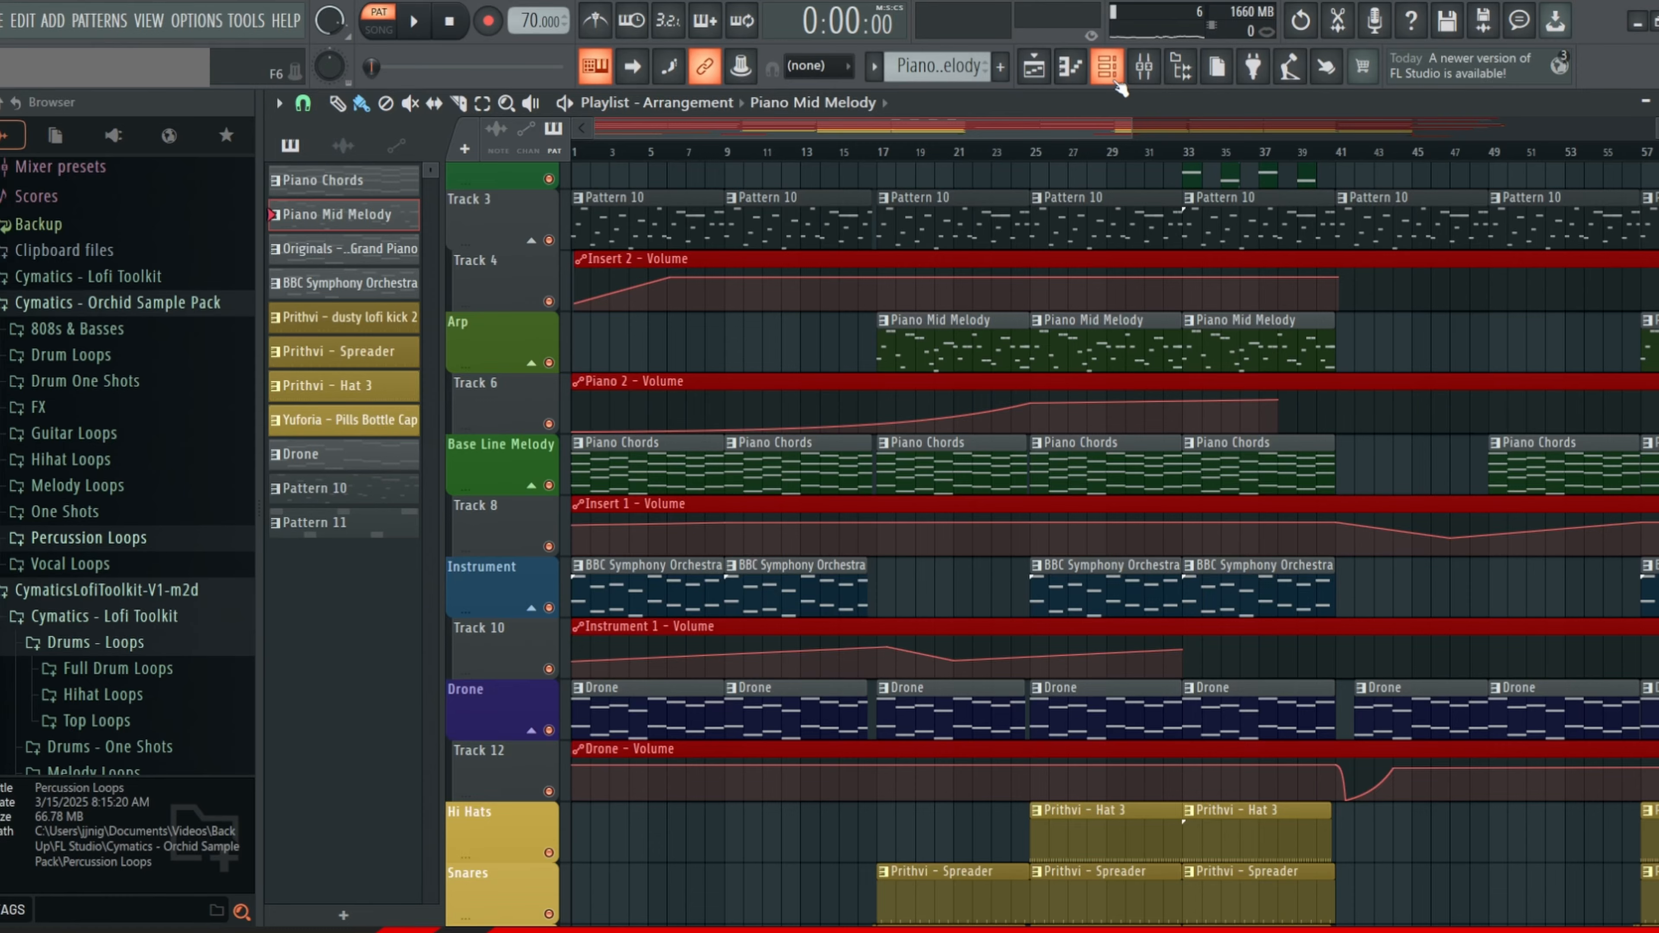
mouse_move(882, 379)
mouse_down()
mouse_move(900, 359)
mouse_move(905, 385)
mouse_up()
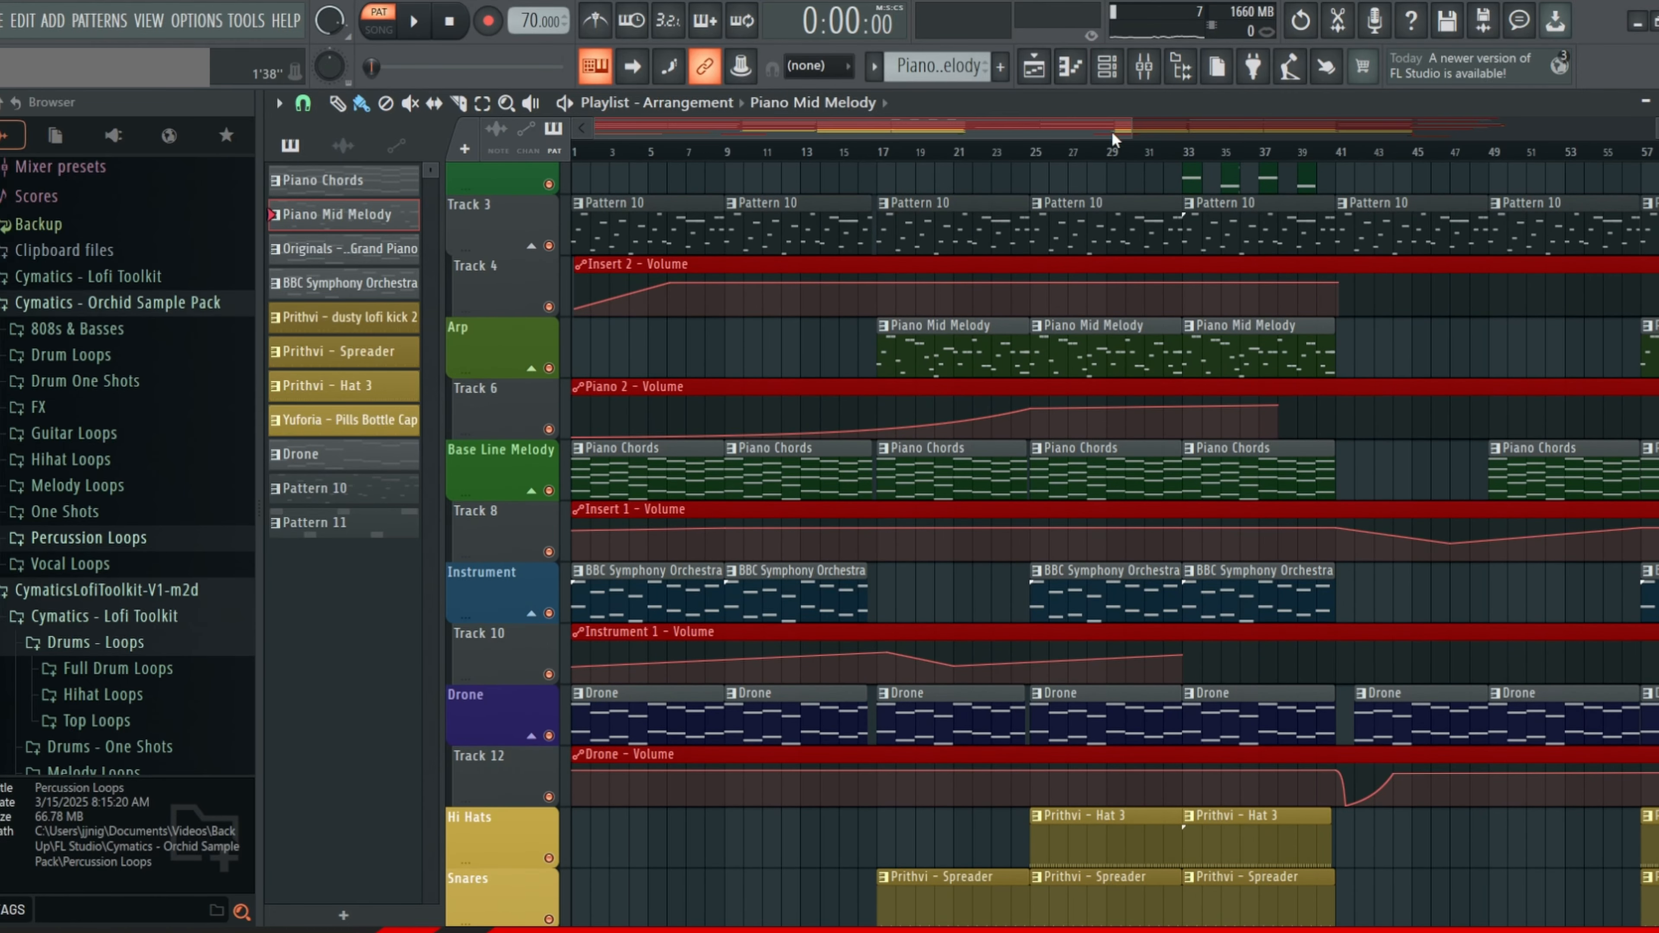
Step: Play the Piano Mid Melody pattern with the mixer open, view the Fruity parametric EQ 2 on Piano 2, and close both windows
click(1121, 75)
key(space)
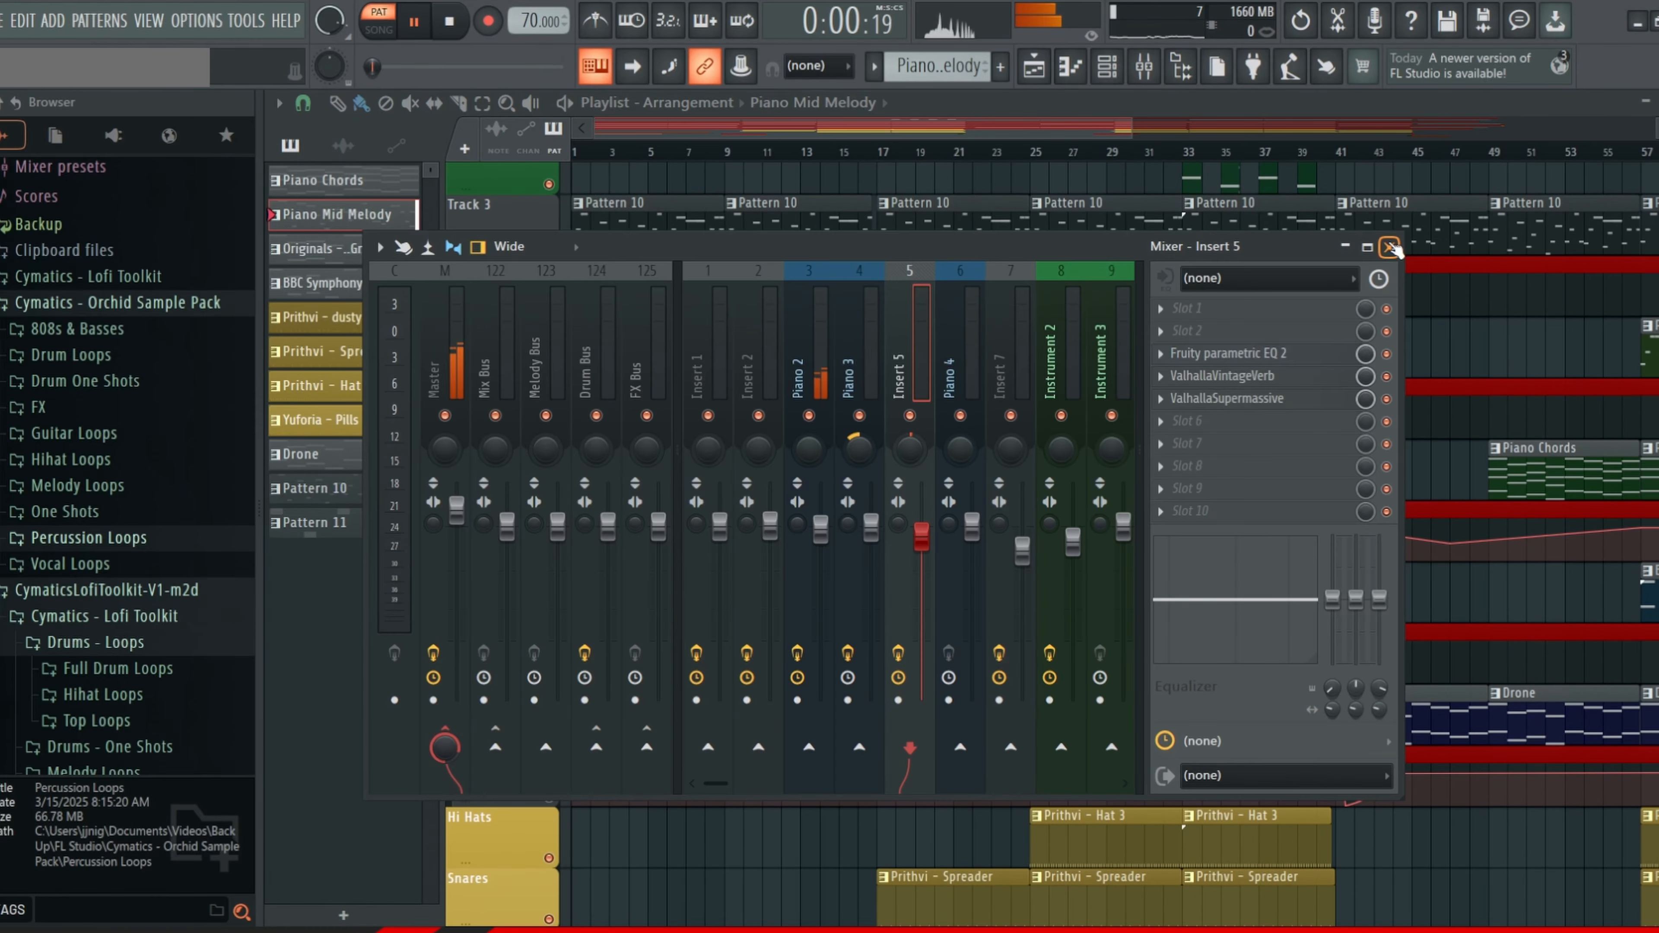
click(831, 351)
click(1229, 357)
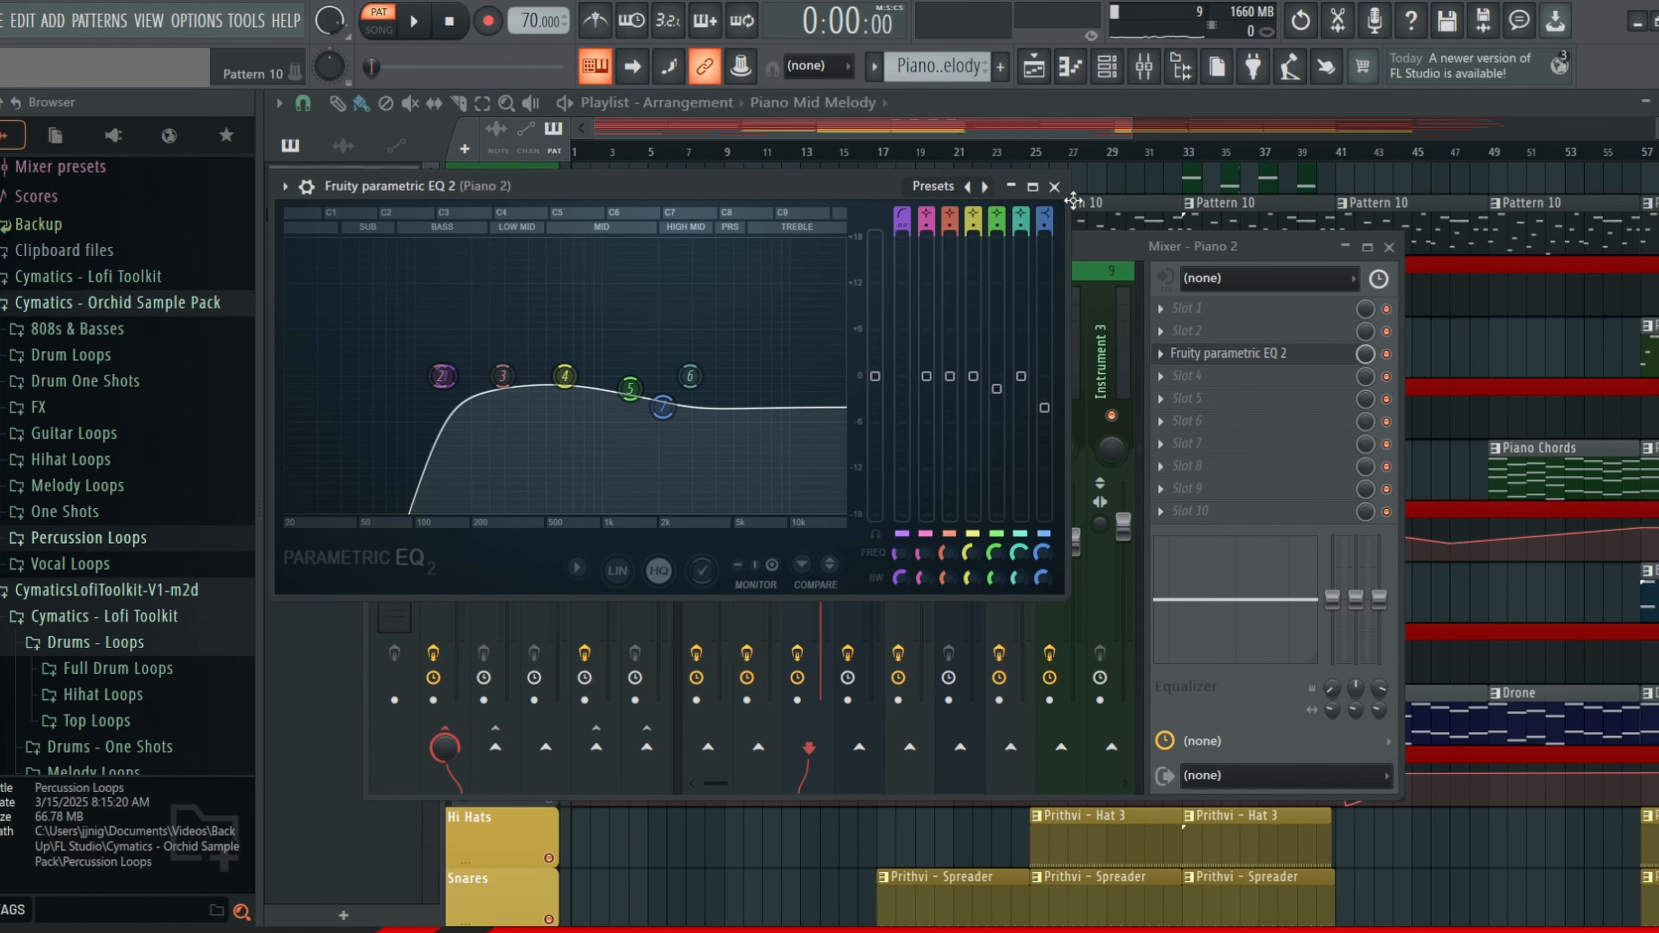
click(1055, 187)
click(1389, 247)
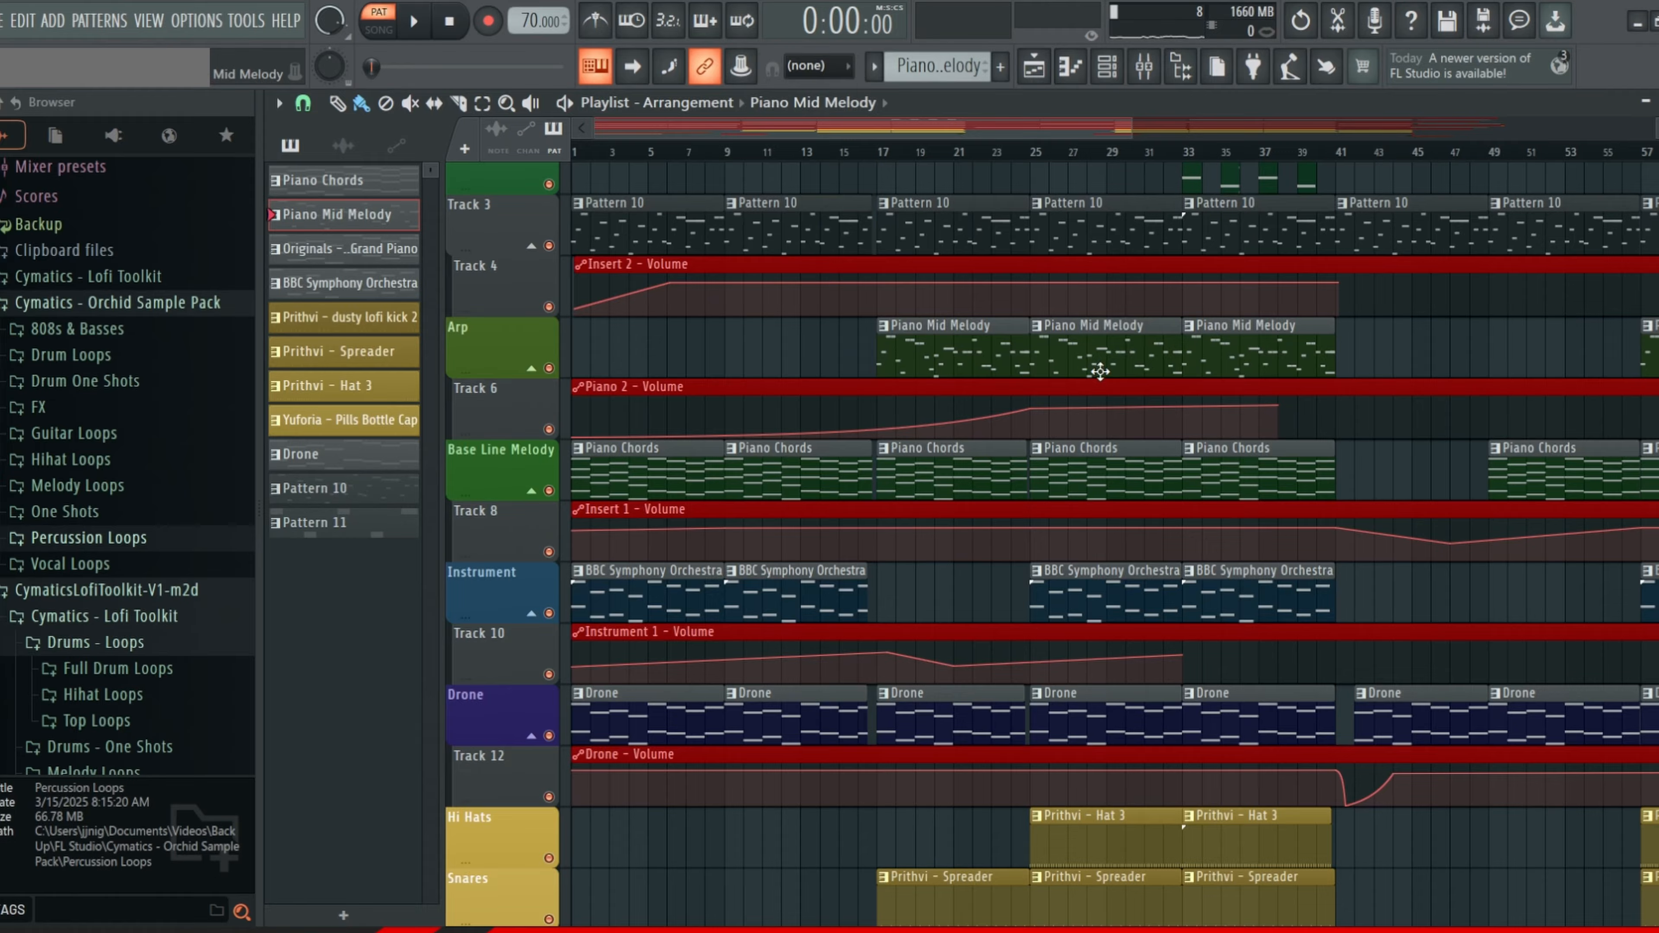
Step: Examine how the Arp, chord, BBC Symphony Orchestra, drone and drum clips are layered across the first 41 bars
scroll(925, 355, down, 4)
scroll(925, 354, up, 1)
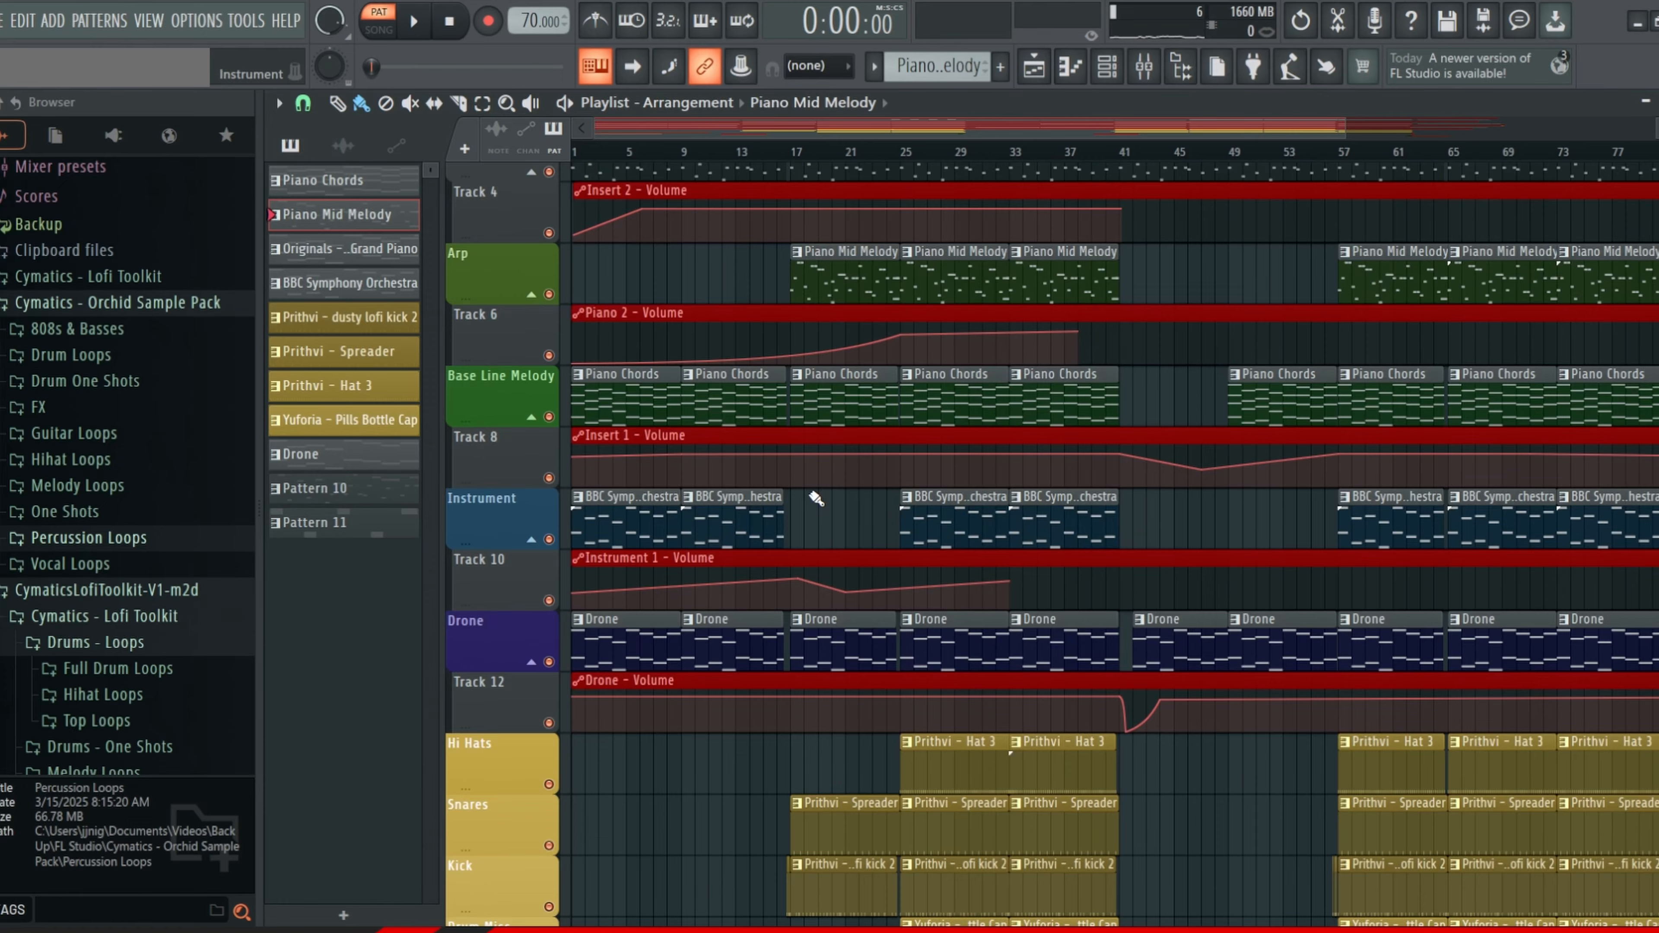
scroll(855, 536, up, 1)
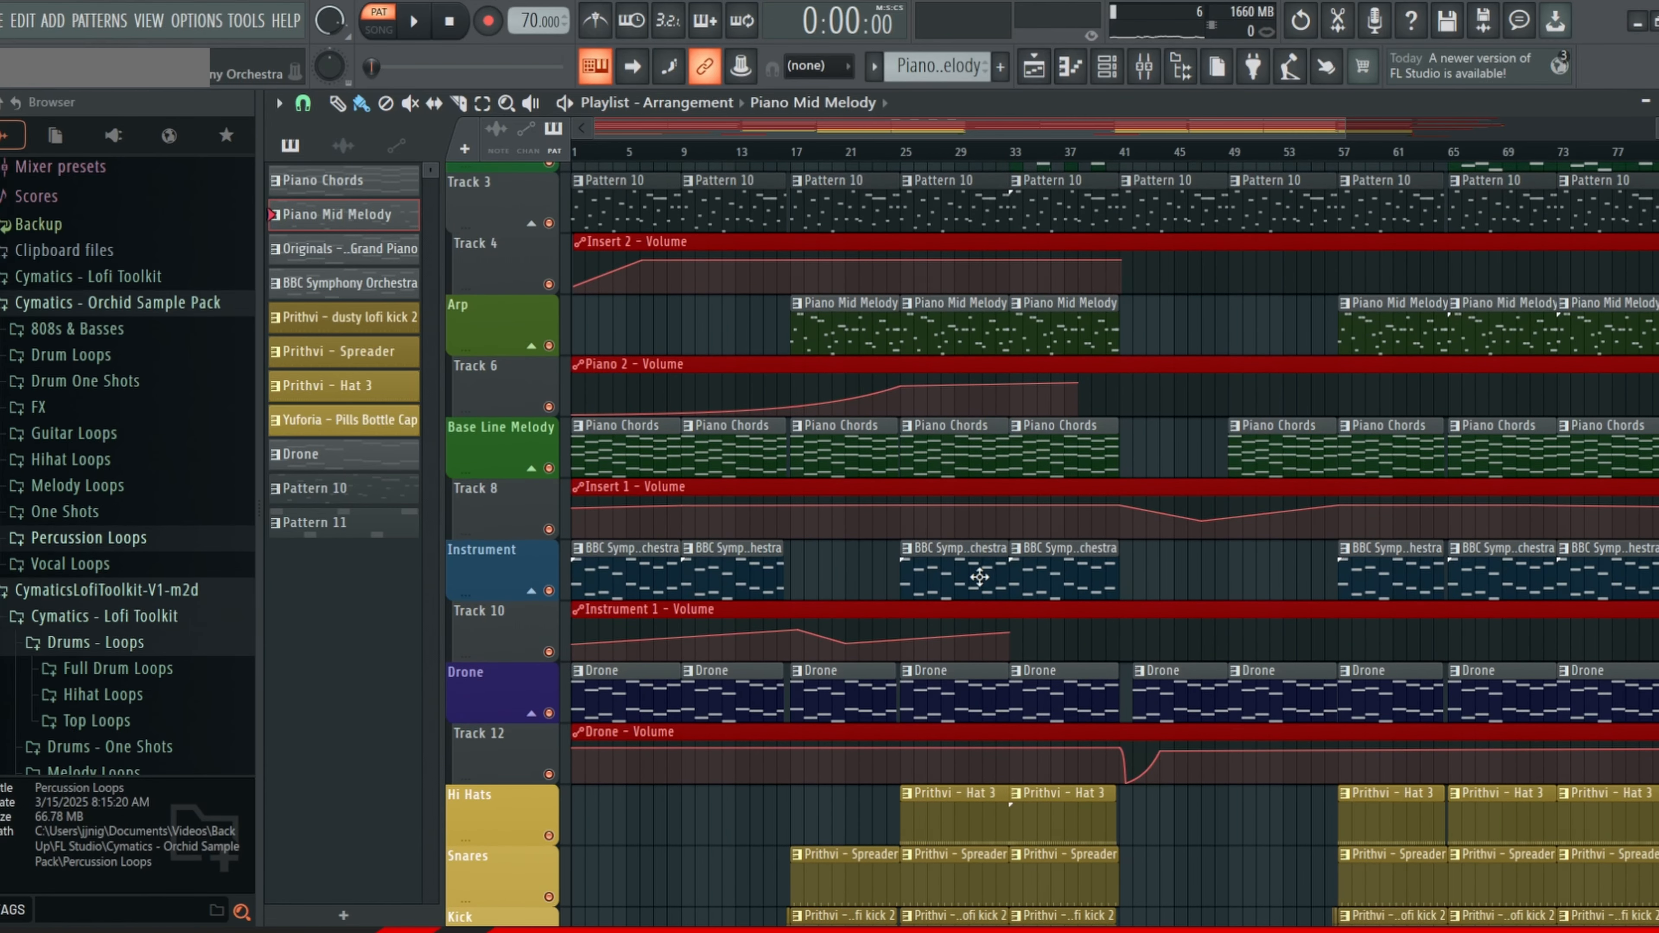
scroll(981, 576, up, 1)
scroll(890, 525, up, 1)
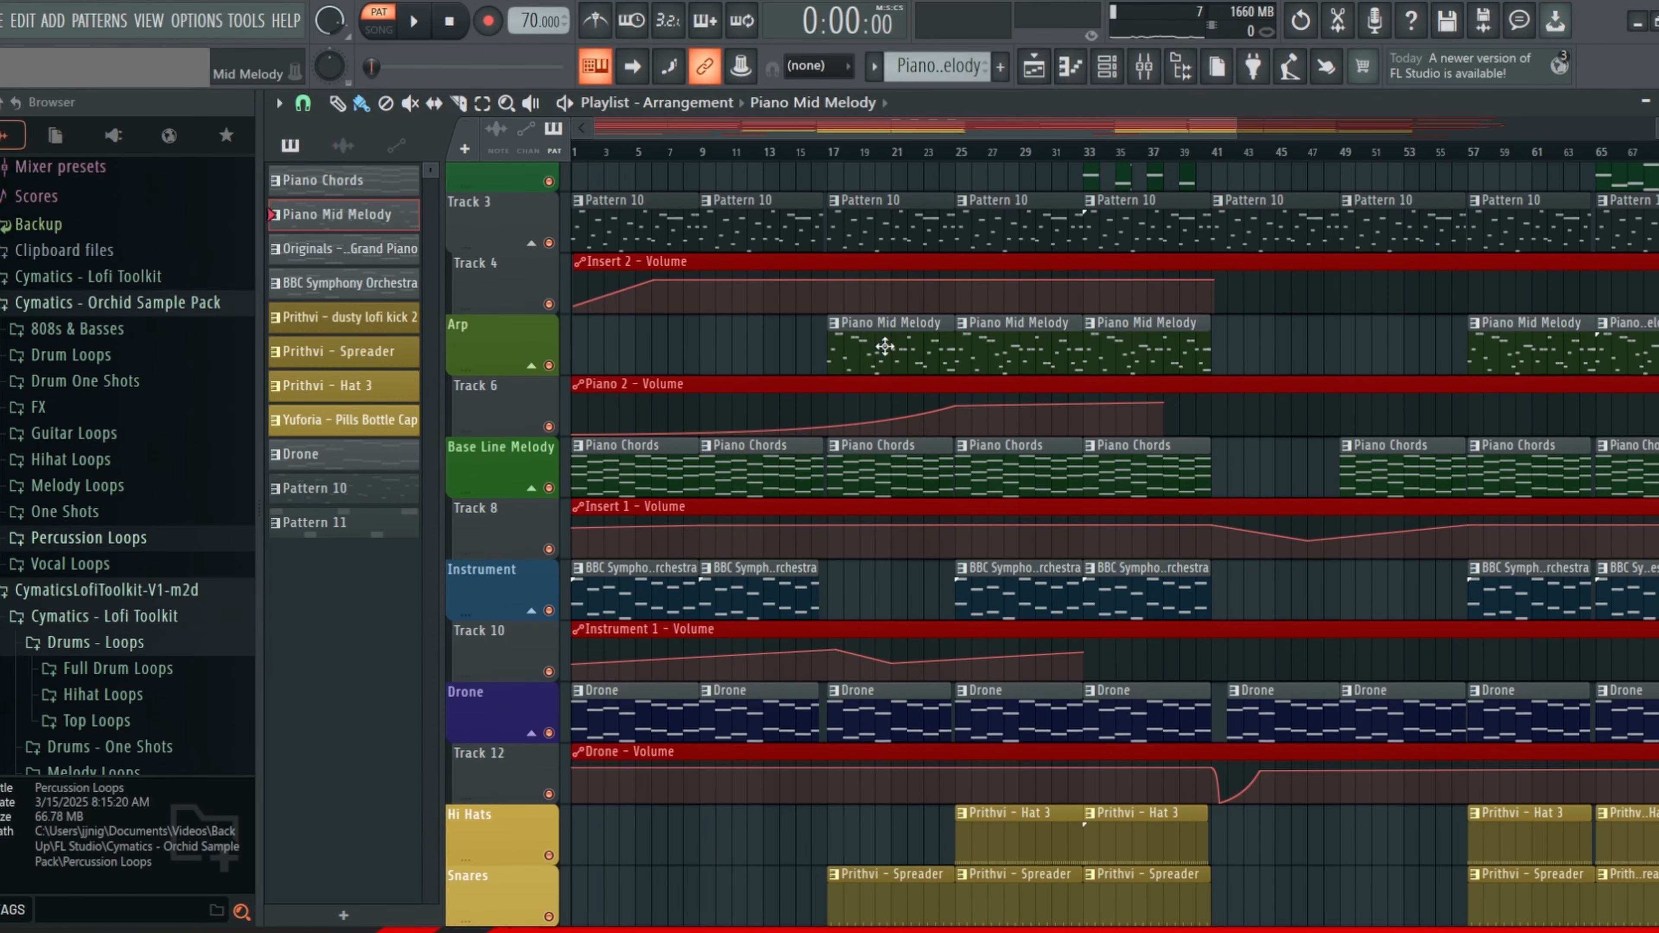
scroll(906, 406, down, 3)
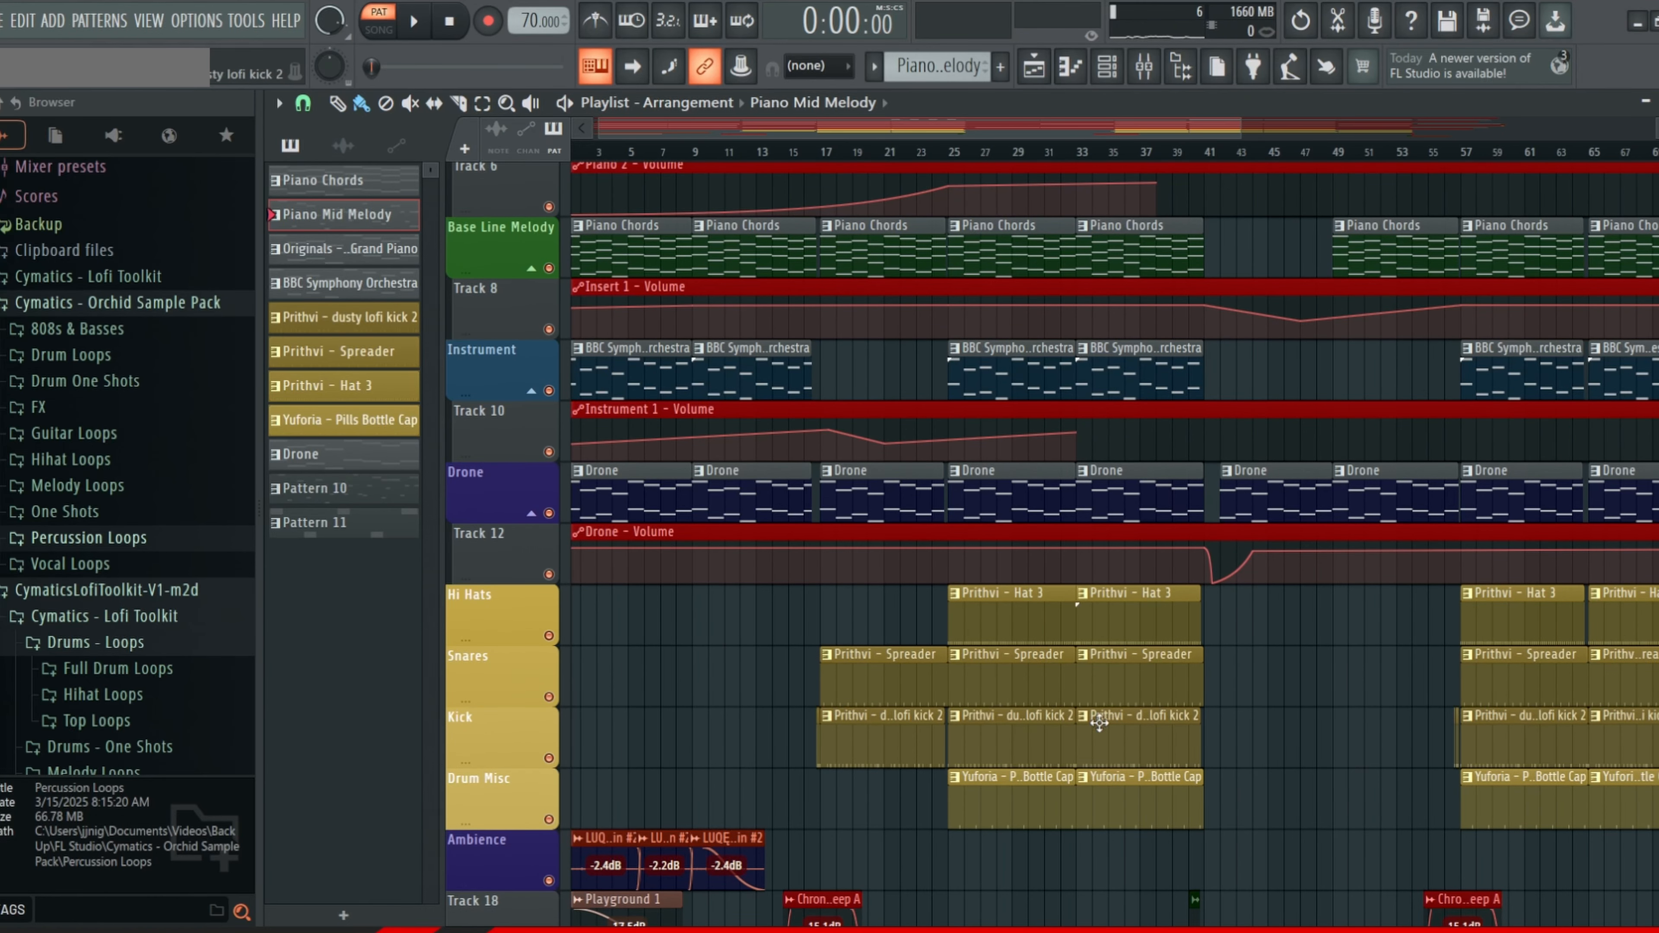
scroll(1100, 722, up, 3)
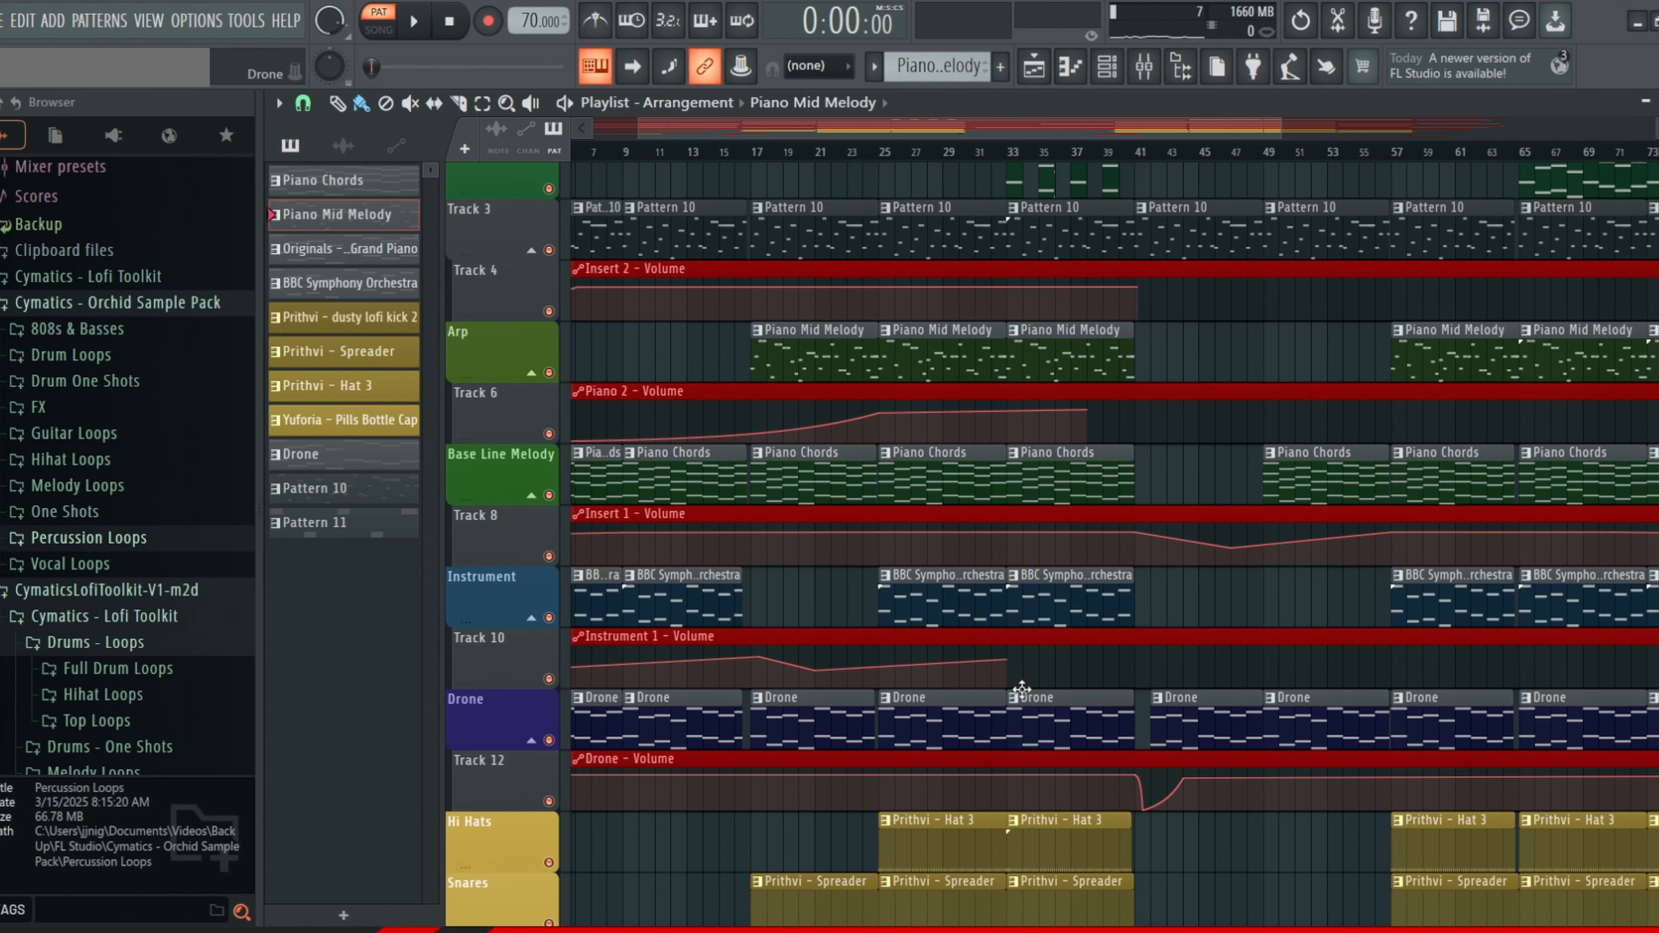
scroll(1022, 689, down, 1)
scroll(915, 480, up, 2)
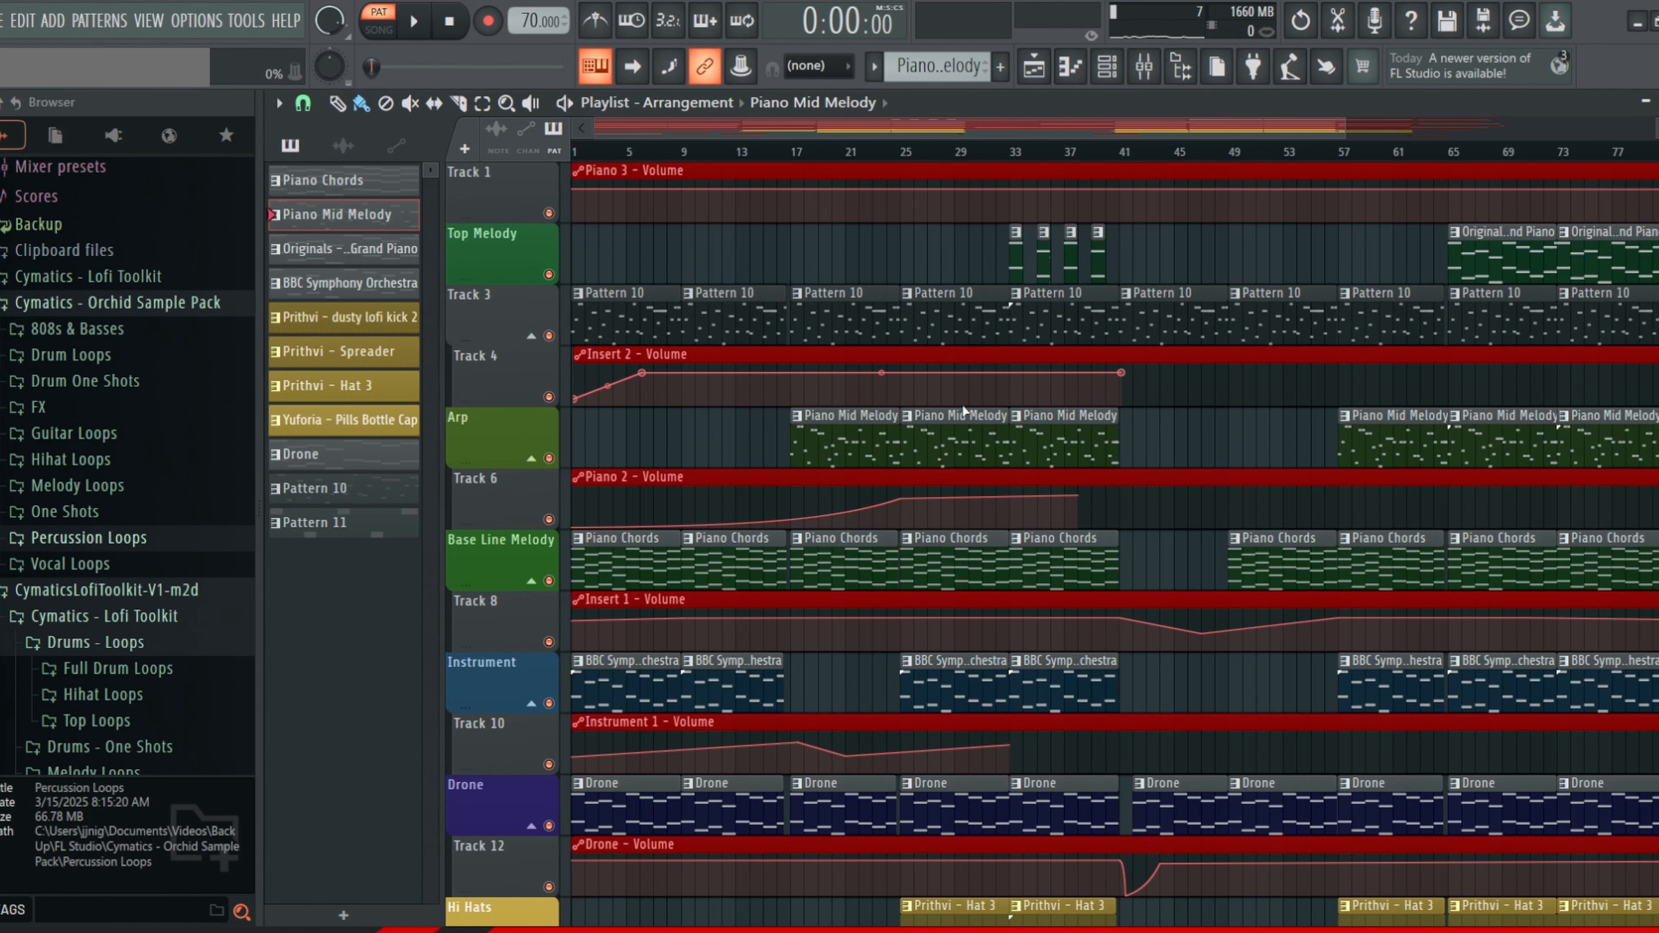
scroll(1039, 234, up, 3)
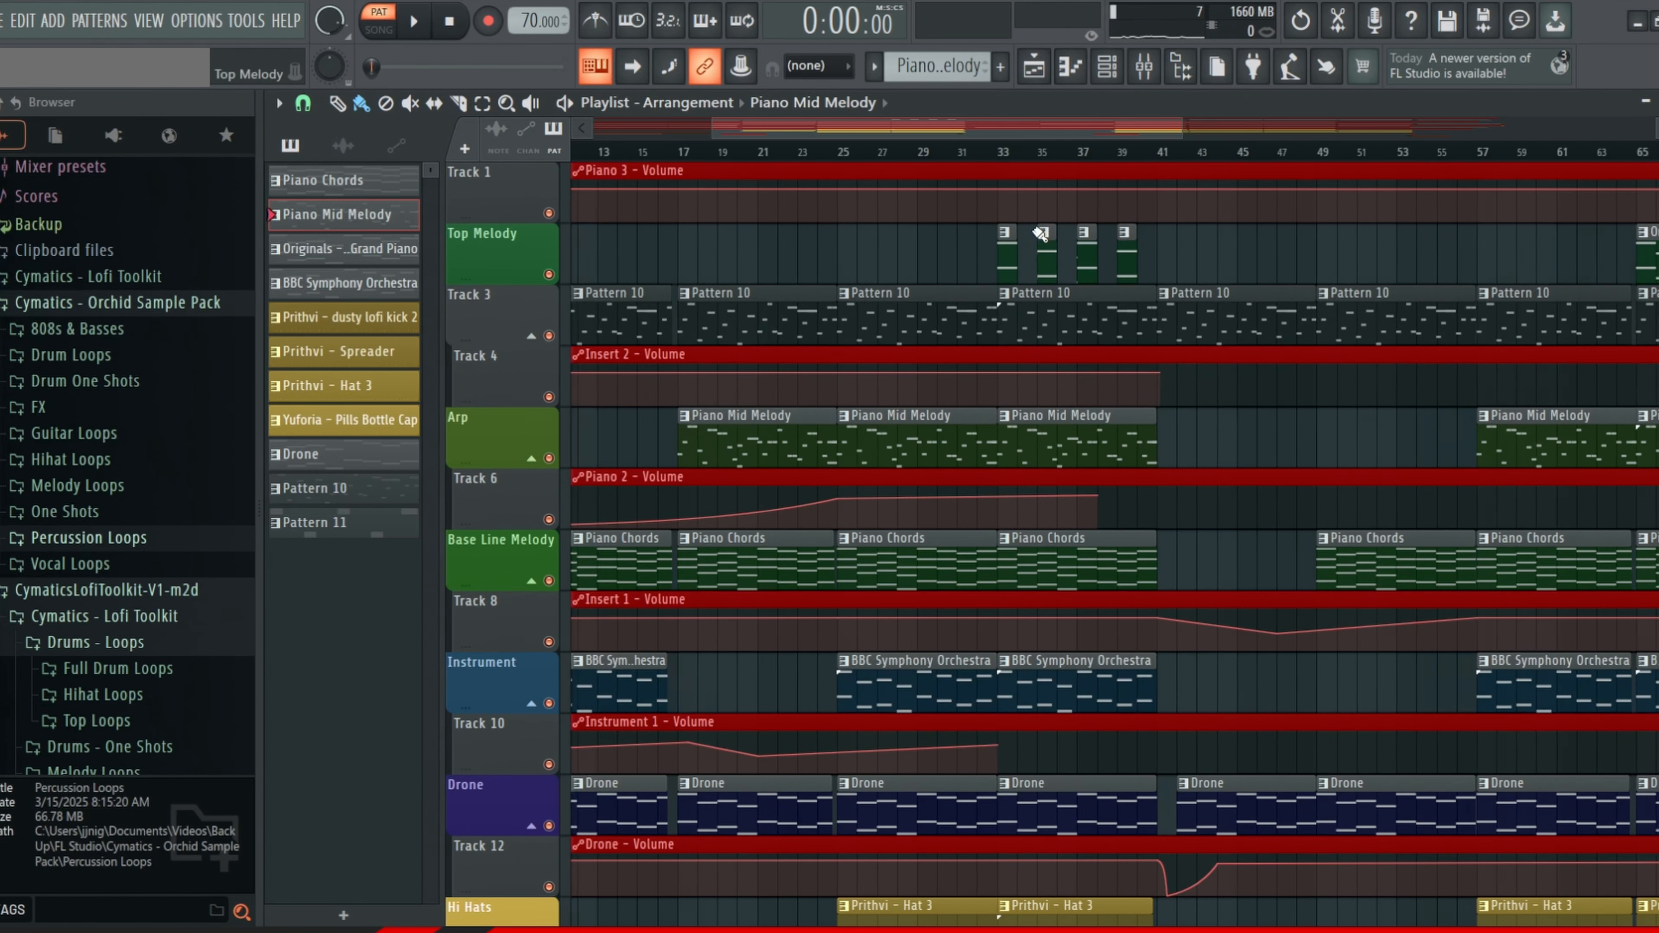
Step: View the Originals - Intimate Grand Piano pattern from the Top Melody track in the piano roll and return to the playlist
double_click(988, 237)
scroll(852, 304, up, 2)
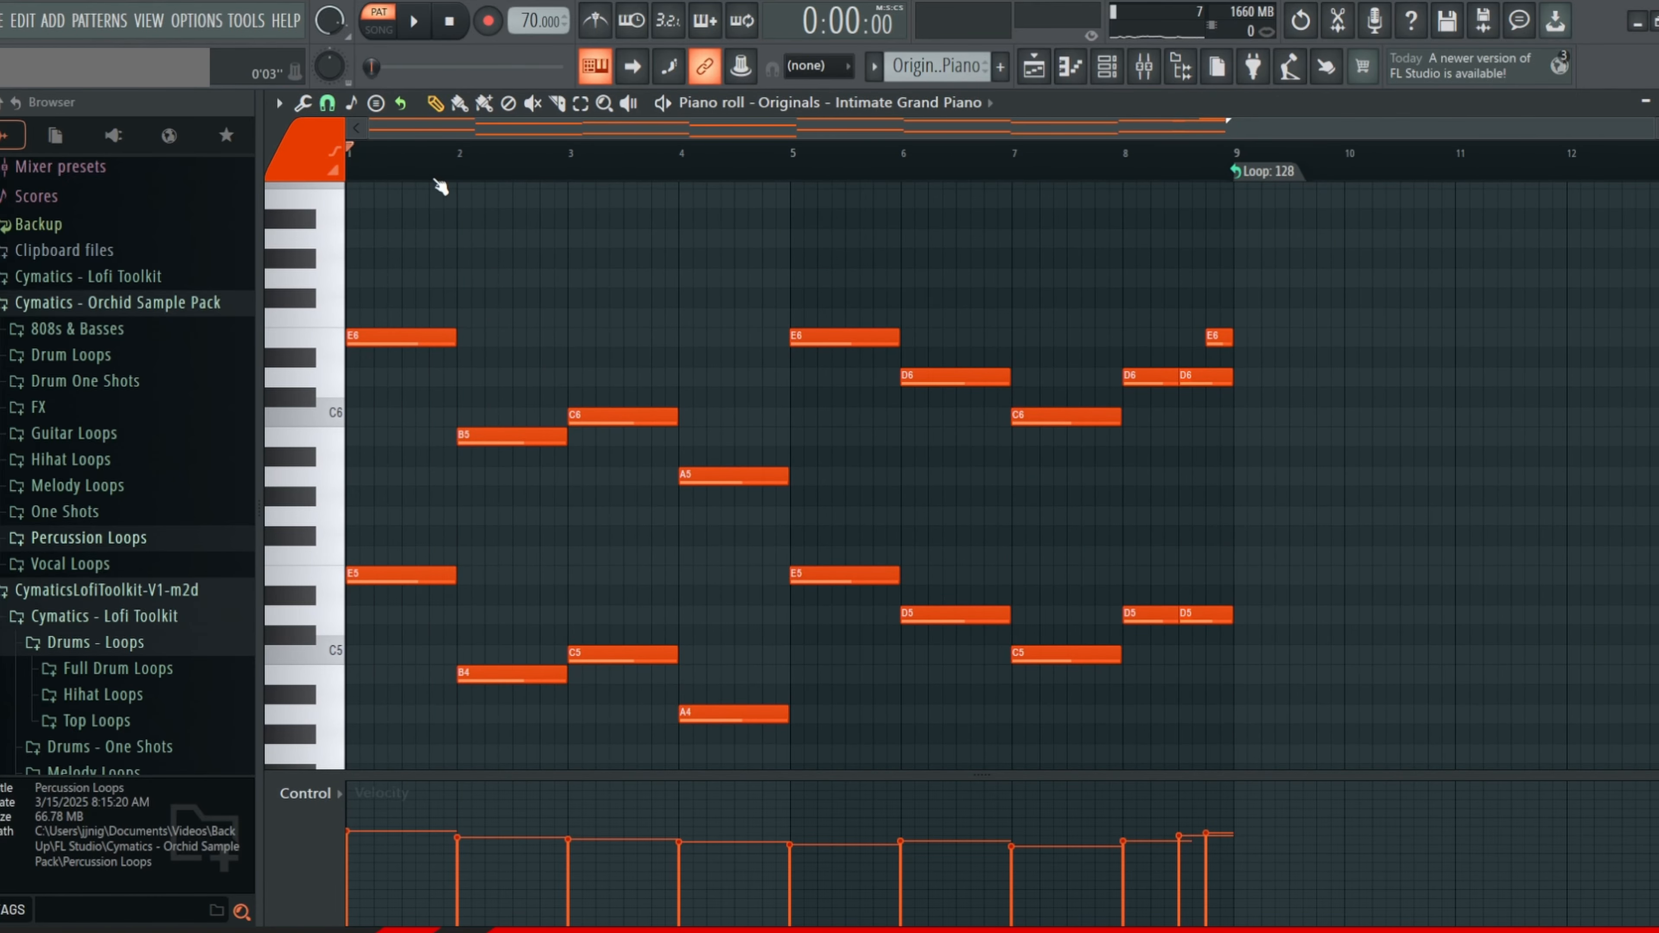
click(1059, 79)
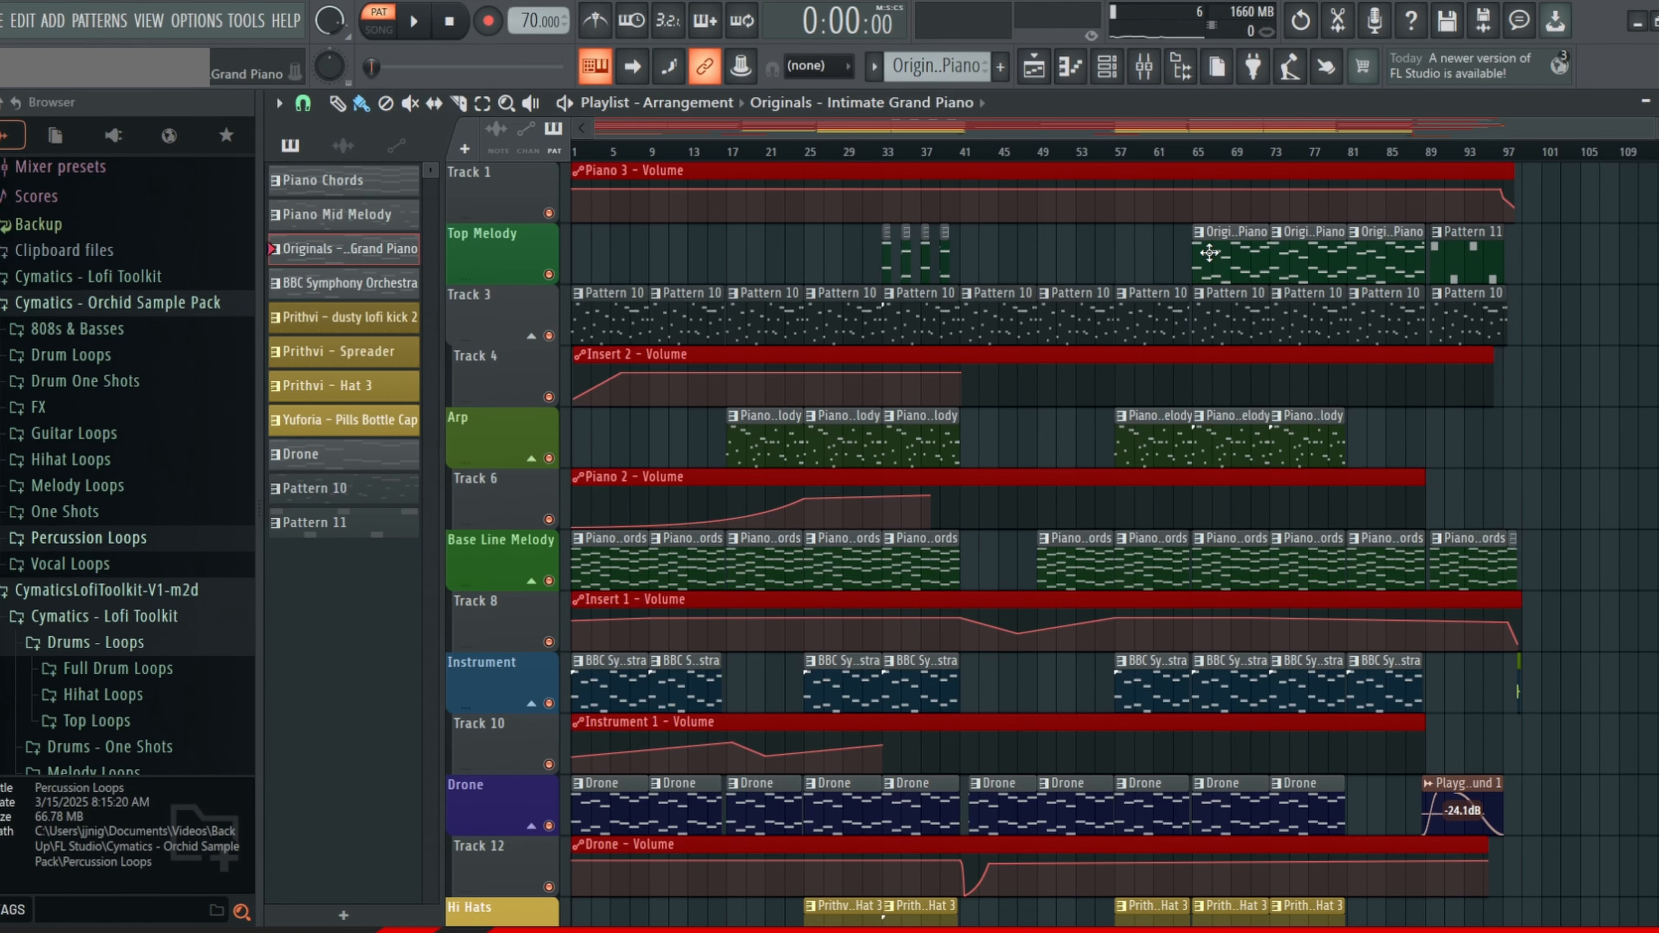
Step: Place a trial Originals - Intimate Grand Piano clip around bar 46 on the Top Melody track and delete it
scroll(830, 257, up, 3)
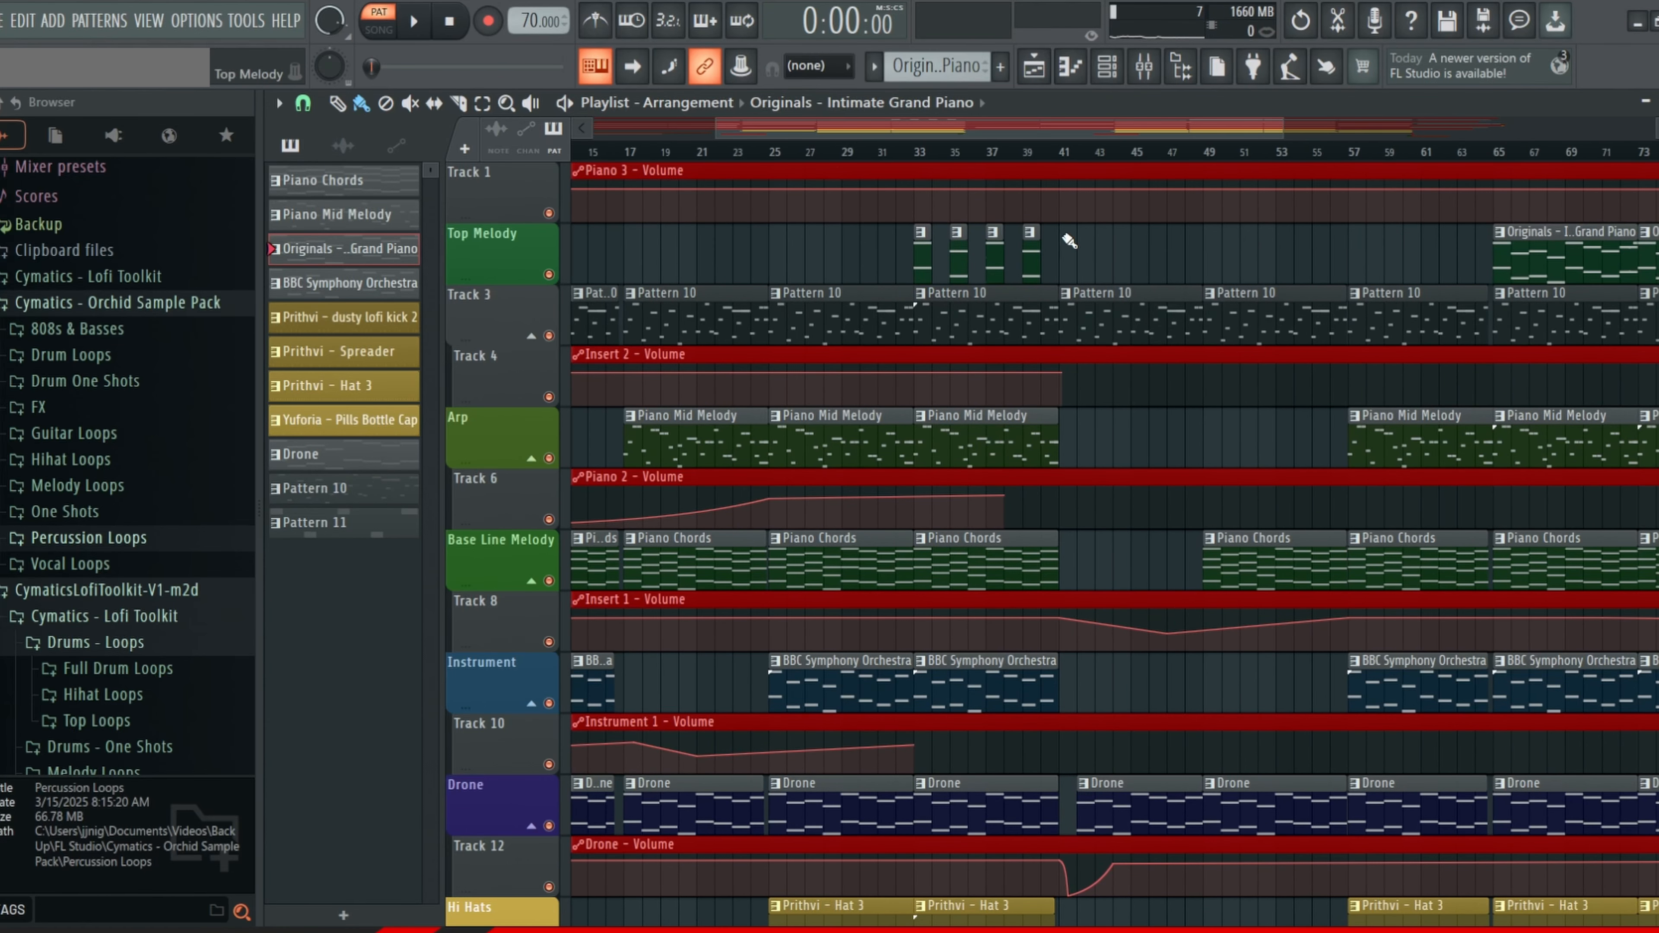
scroll(1467, 285, right, 3)
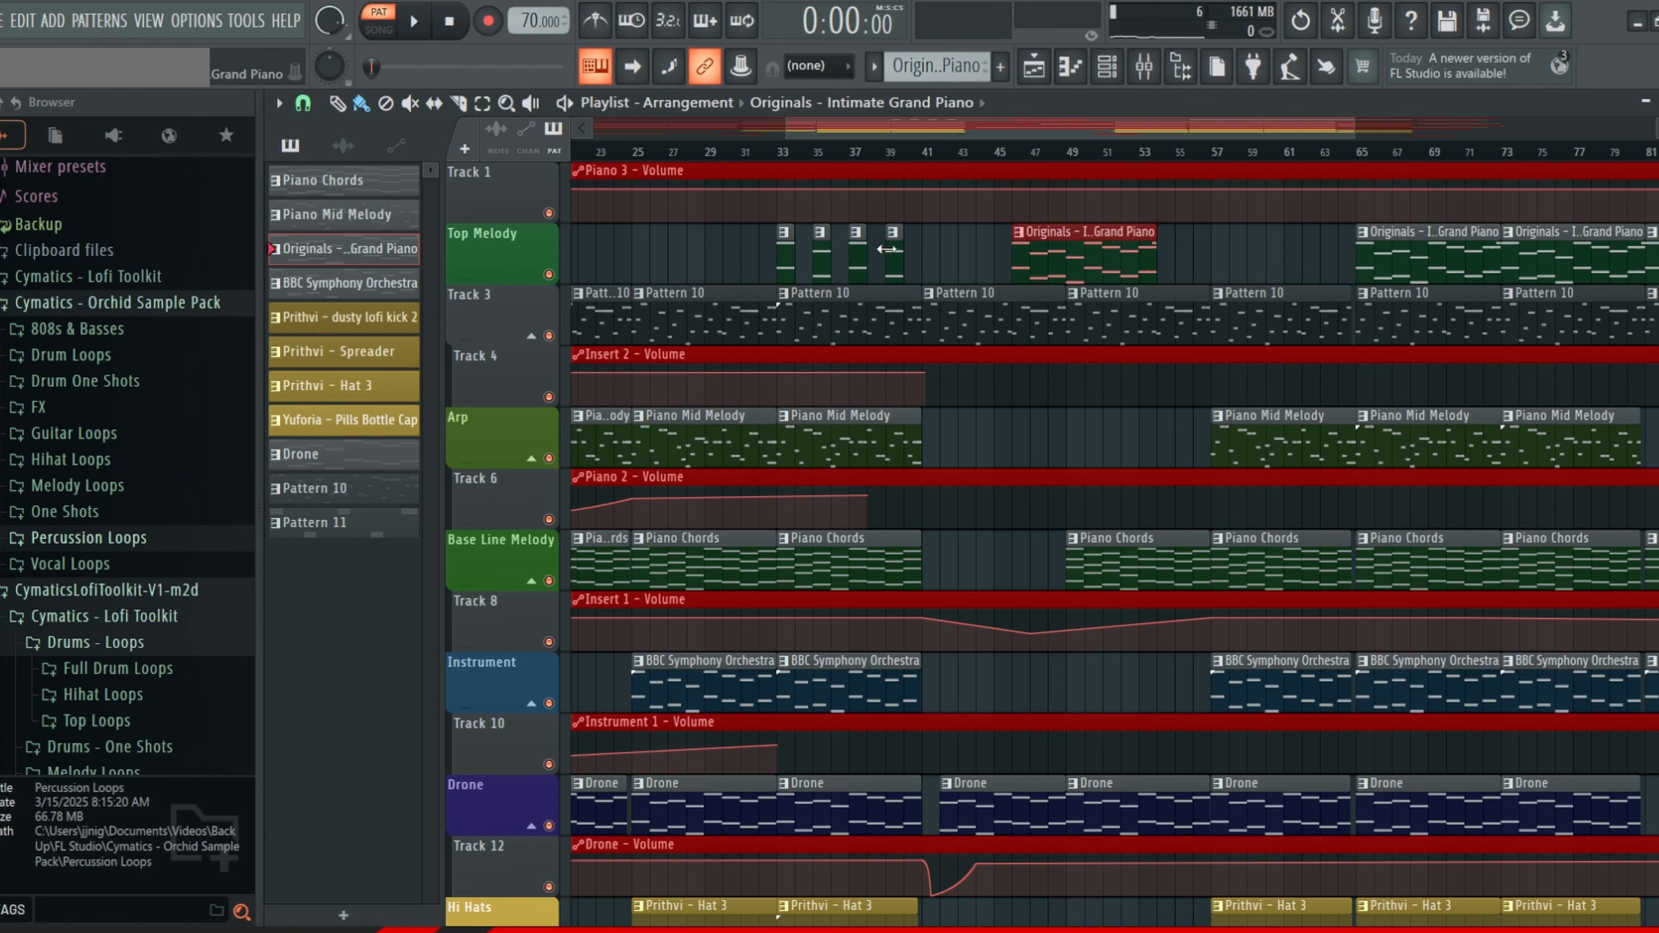
key(Delete)
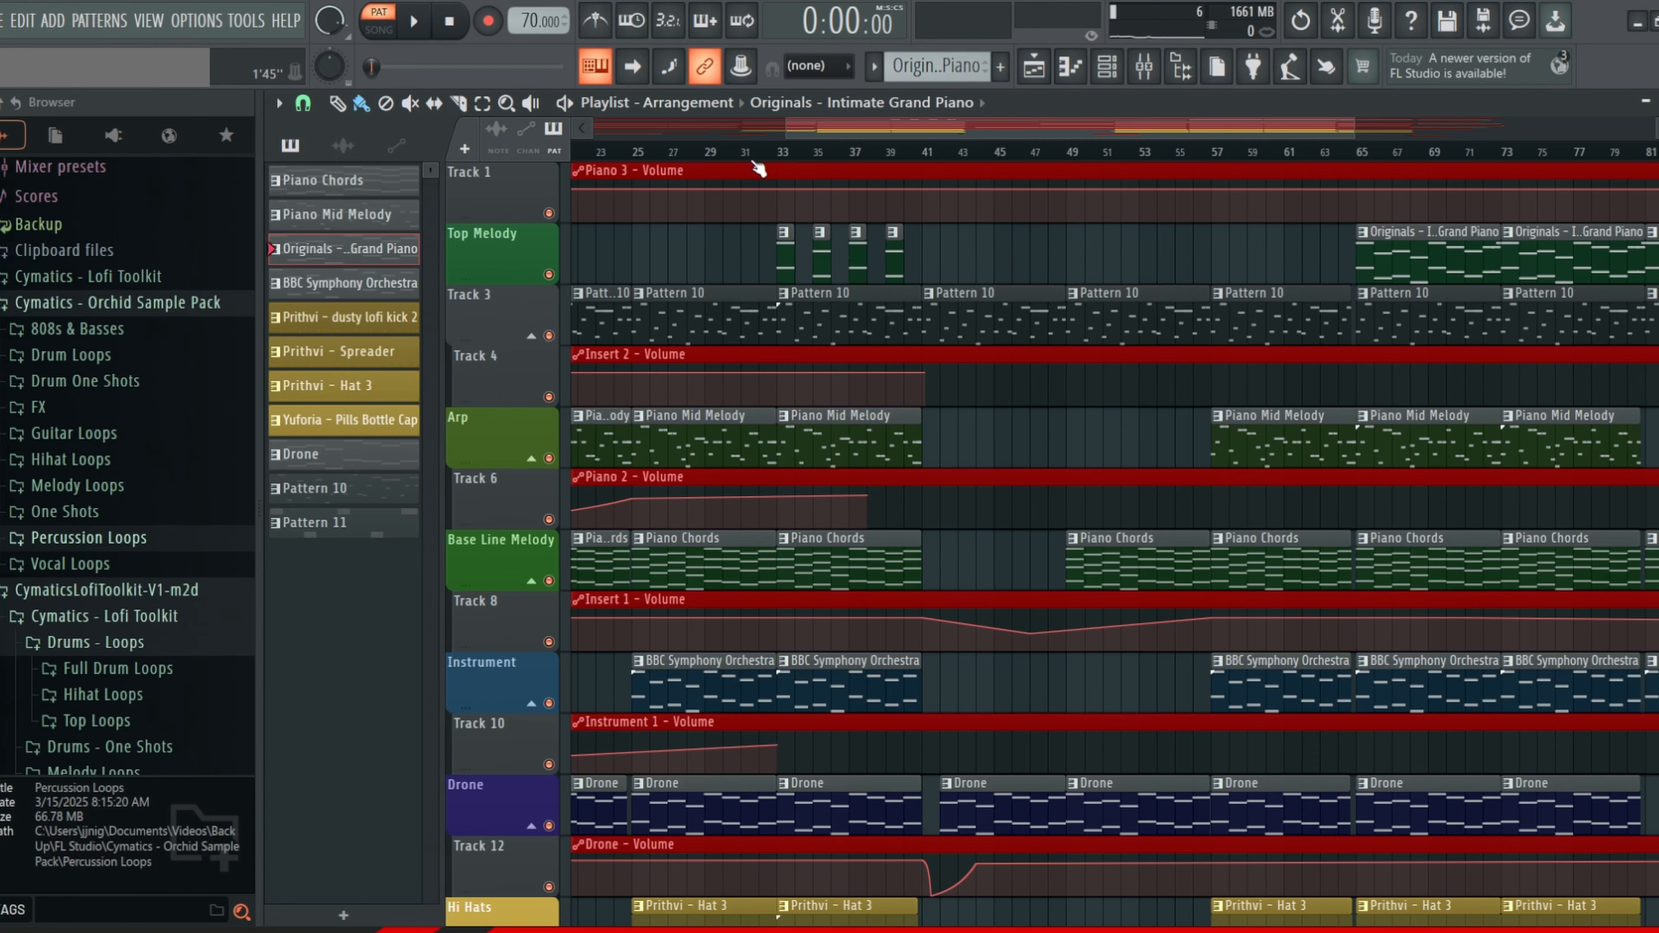
Step: Open the Top Melody clip at bar 65 in the piano roll, play its pattern, stop and return to the playlist
double_click(1381, 263)
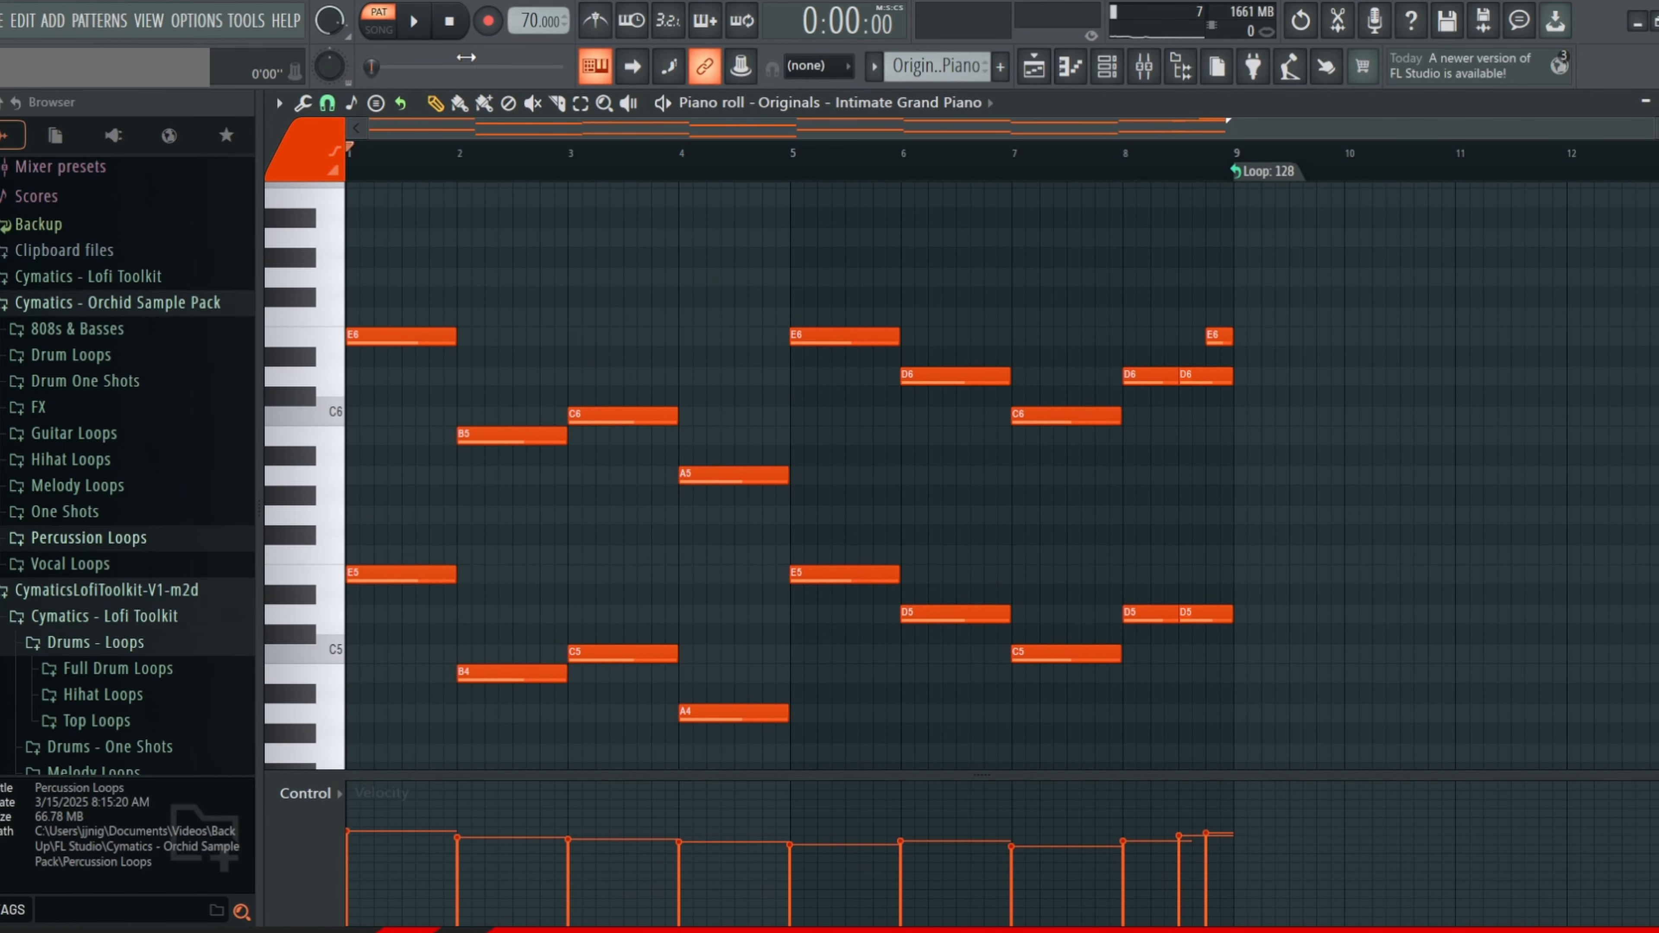
click(413, 23)
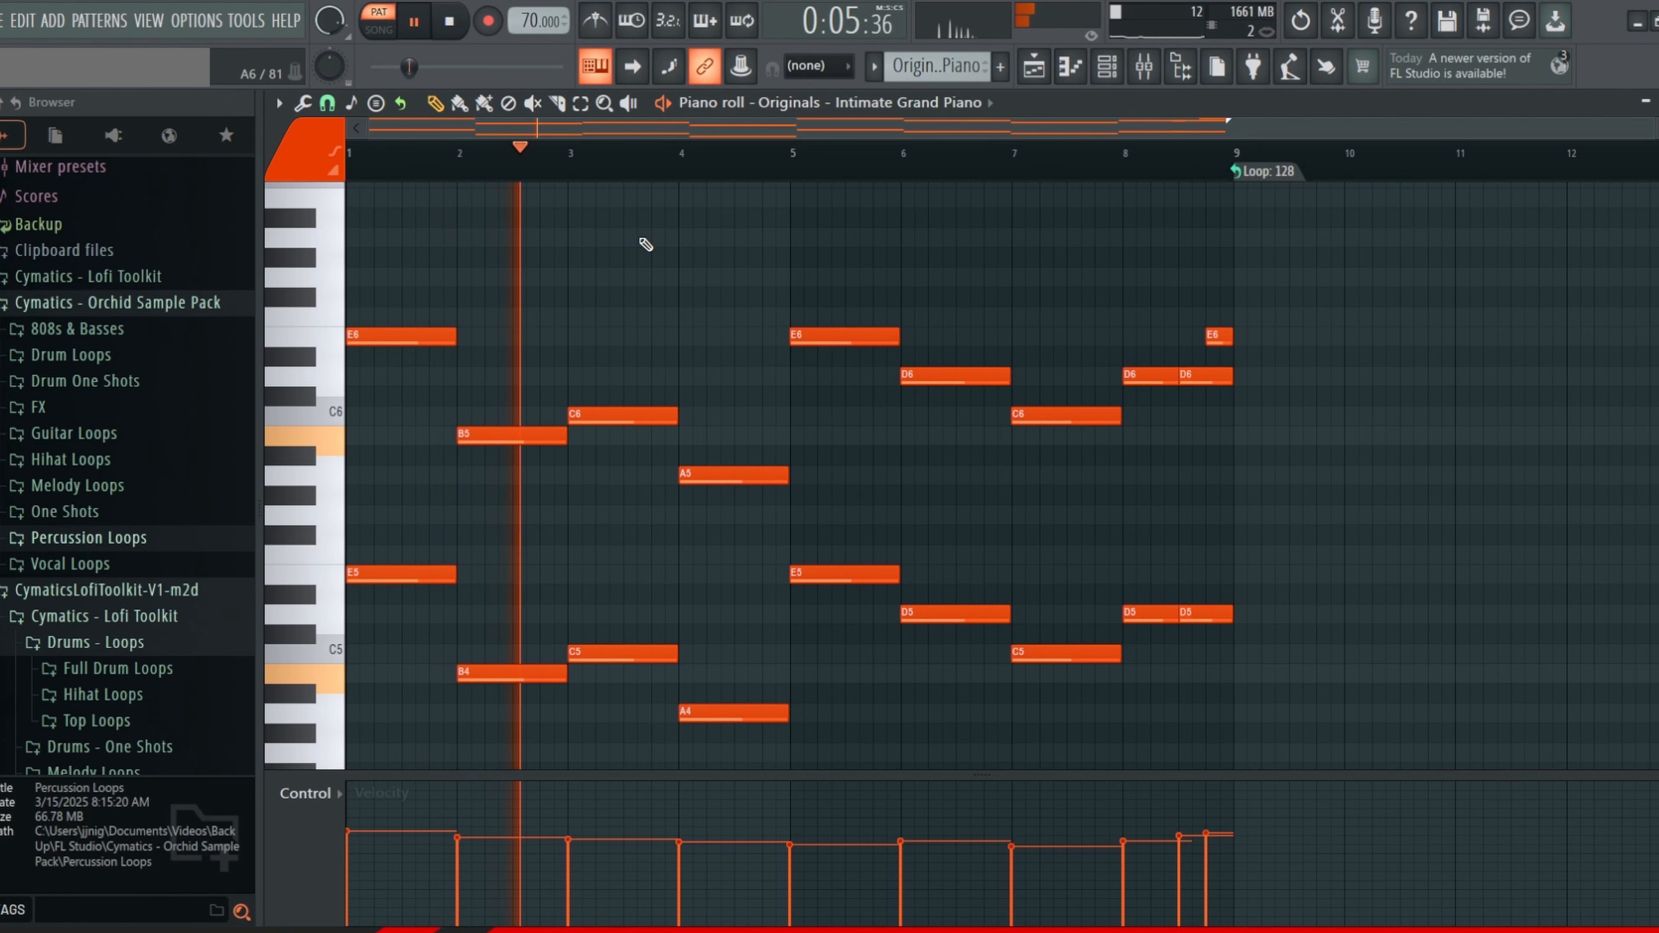
scroll(641, 245, down, 1)
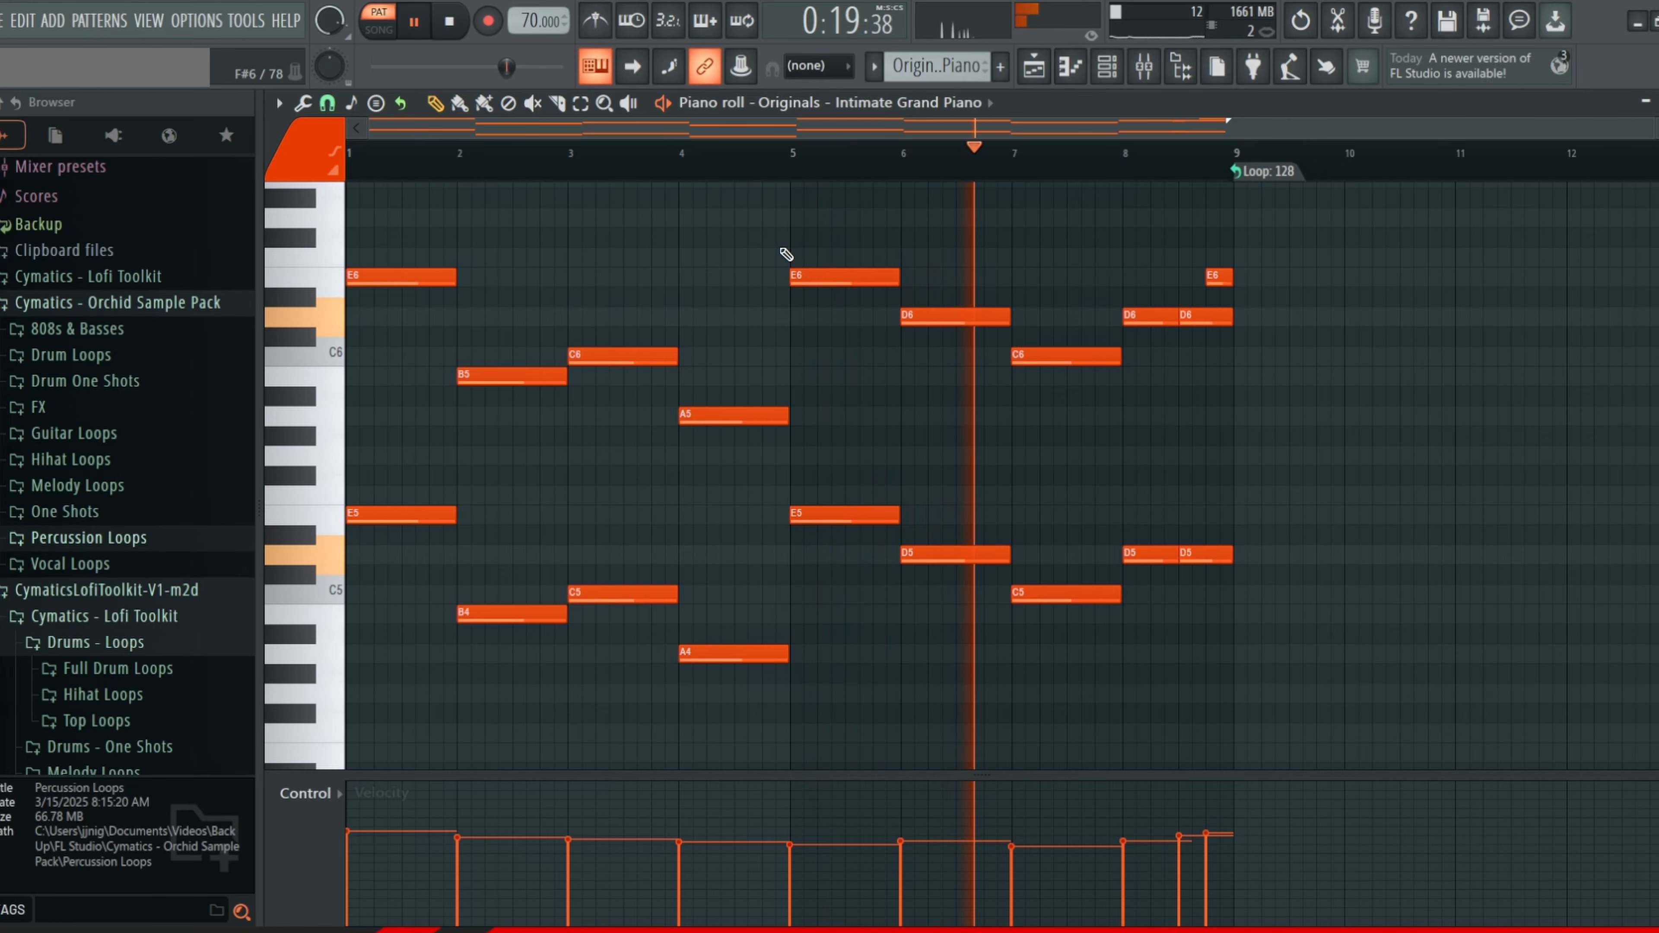
click(451, 24)
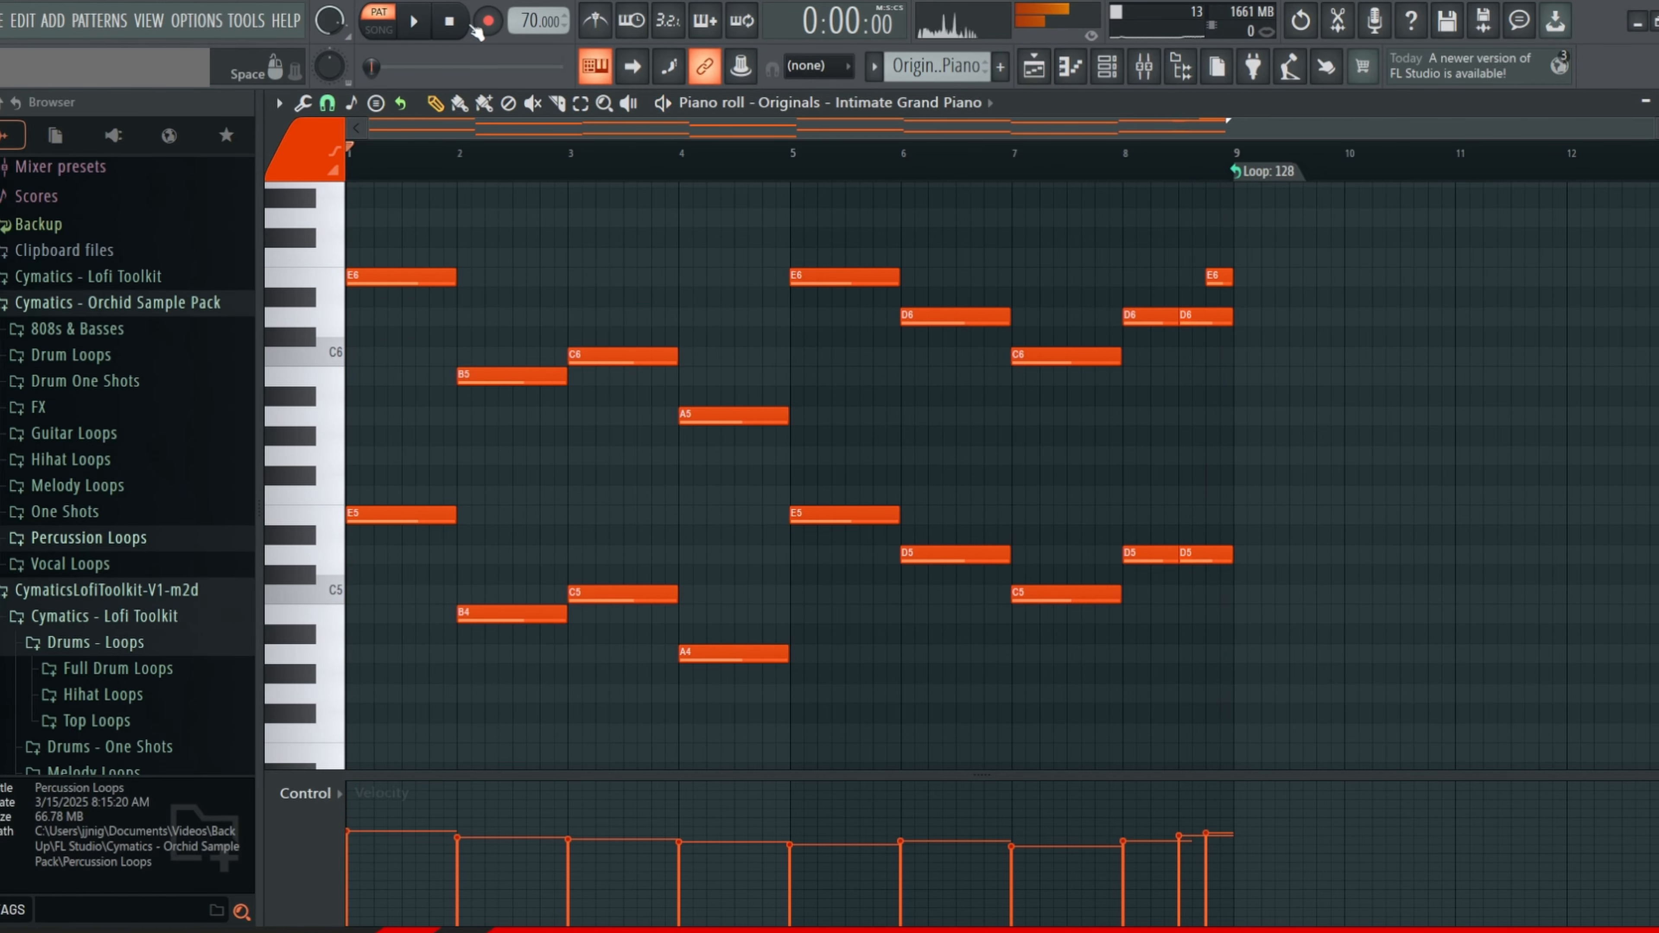
click(1039, 68)
Step: Examine how the Top Melody, Arp, chord, instrument and drone clips line up in the second half, from bar 41 to 97
scroll(975, 303, right, 2)
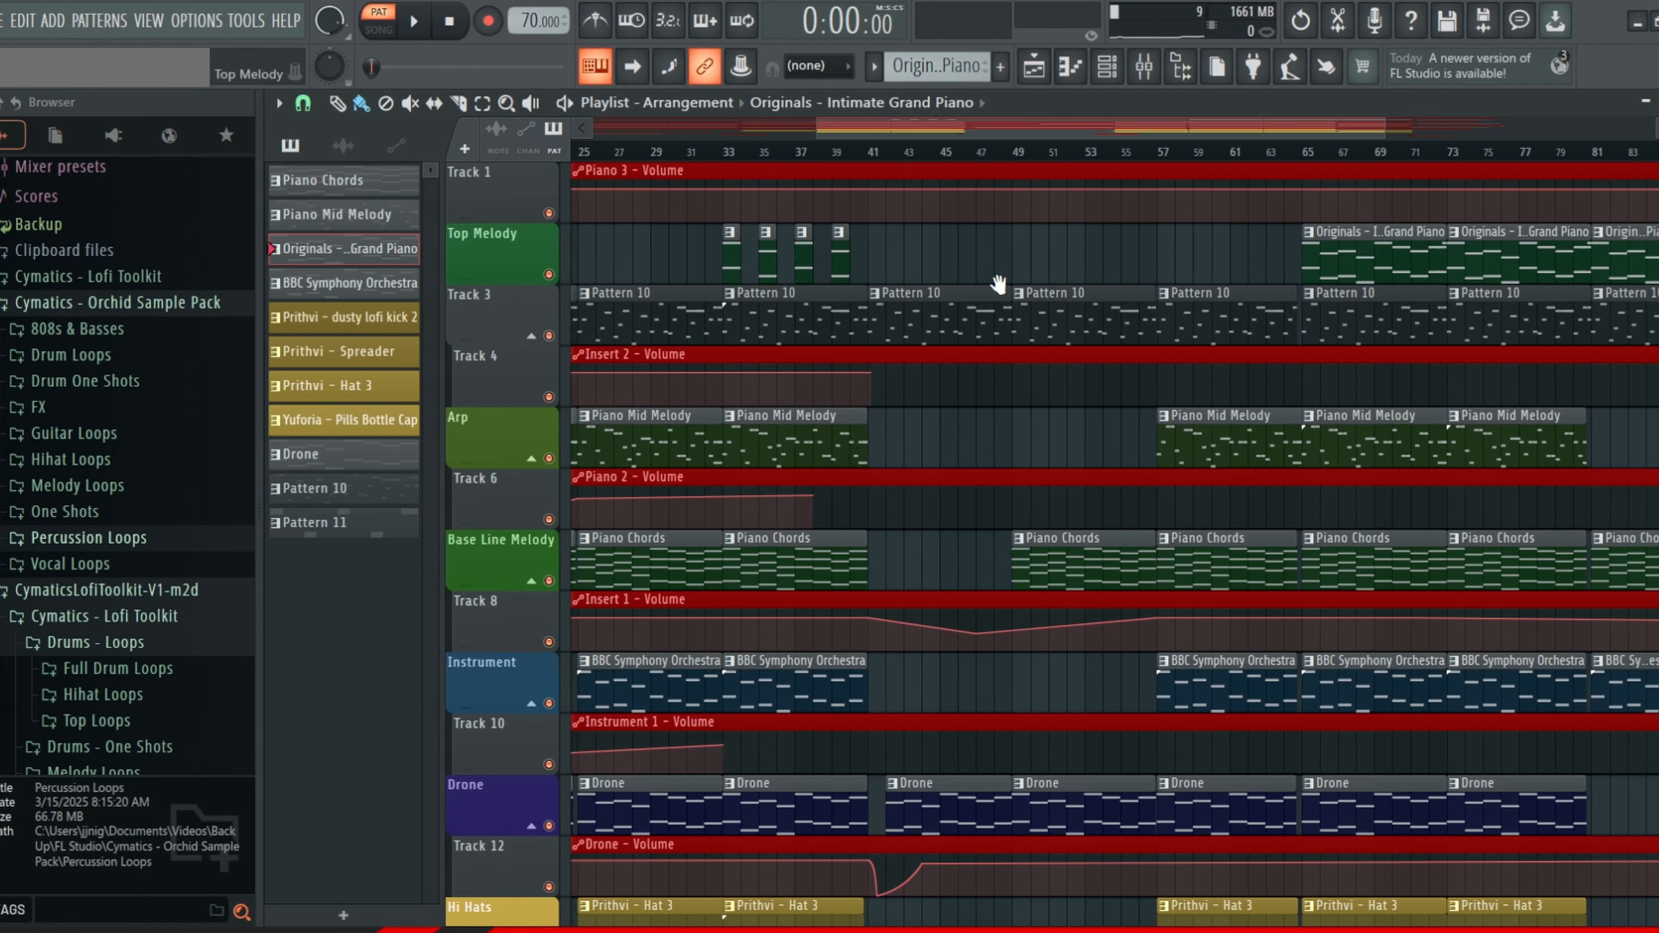
scroll(1187, 293, right, 2)
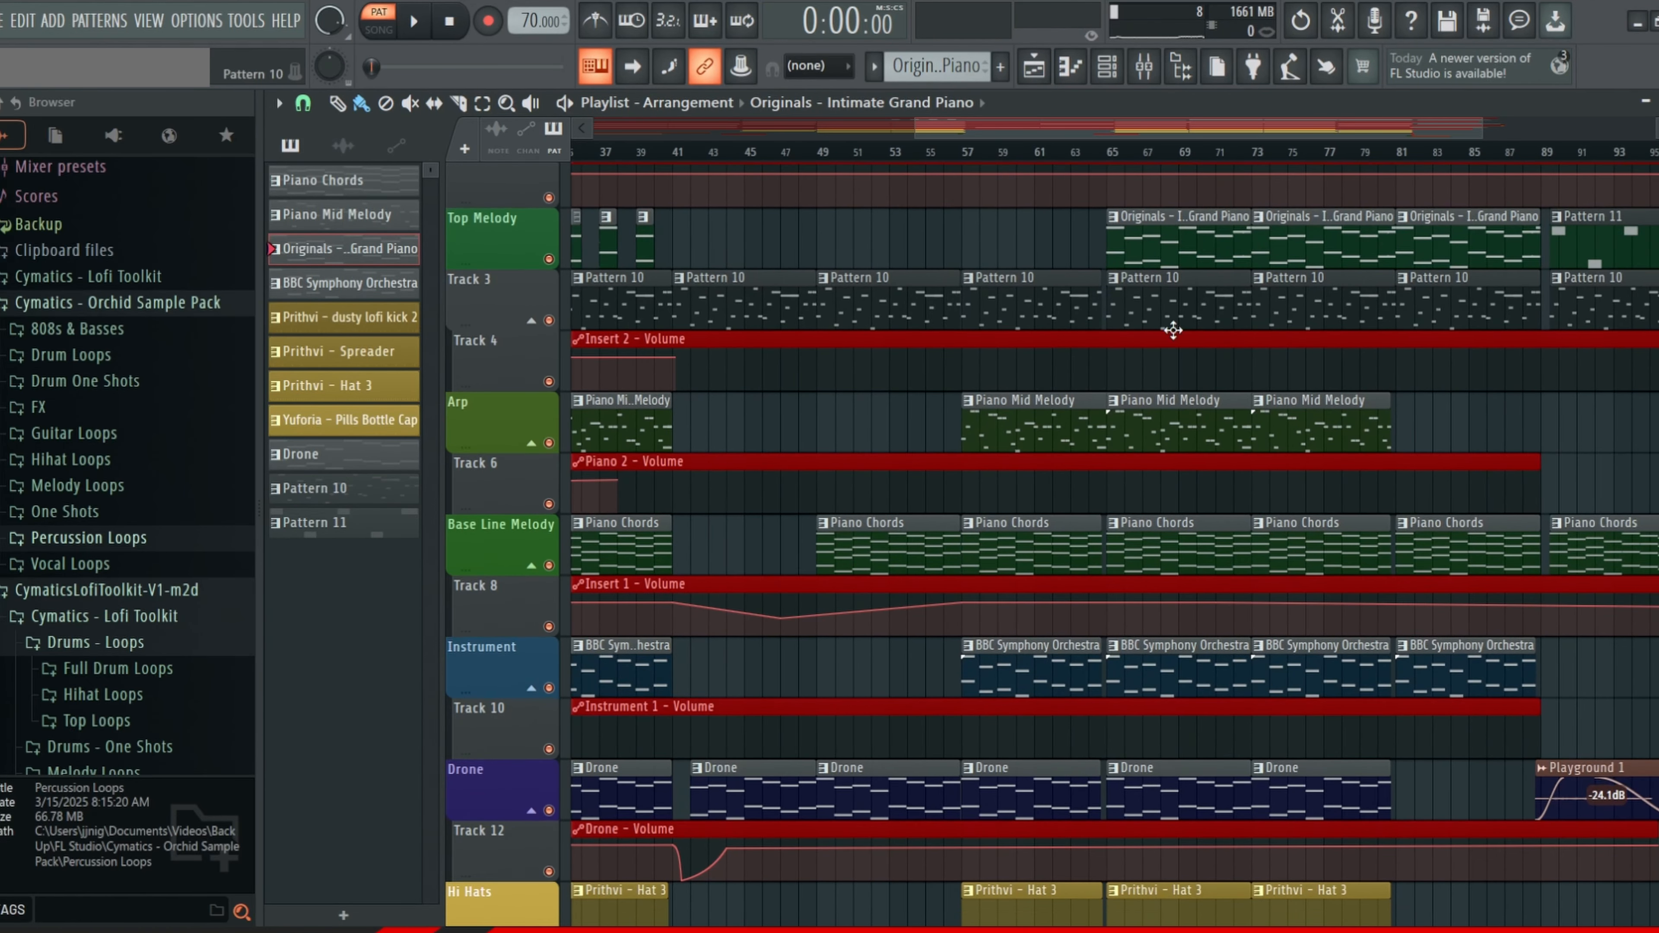
scroll(1263, 478, down, 1)
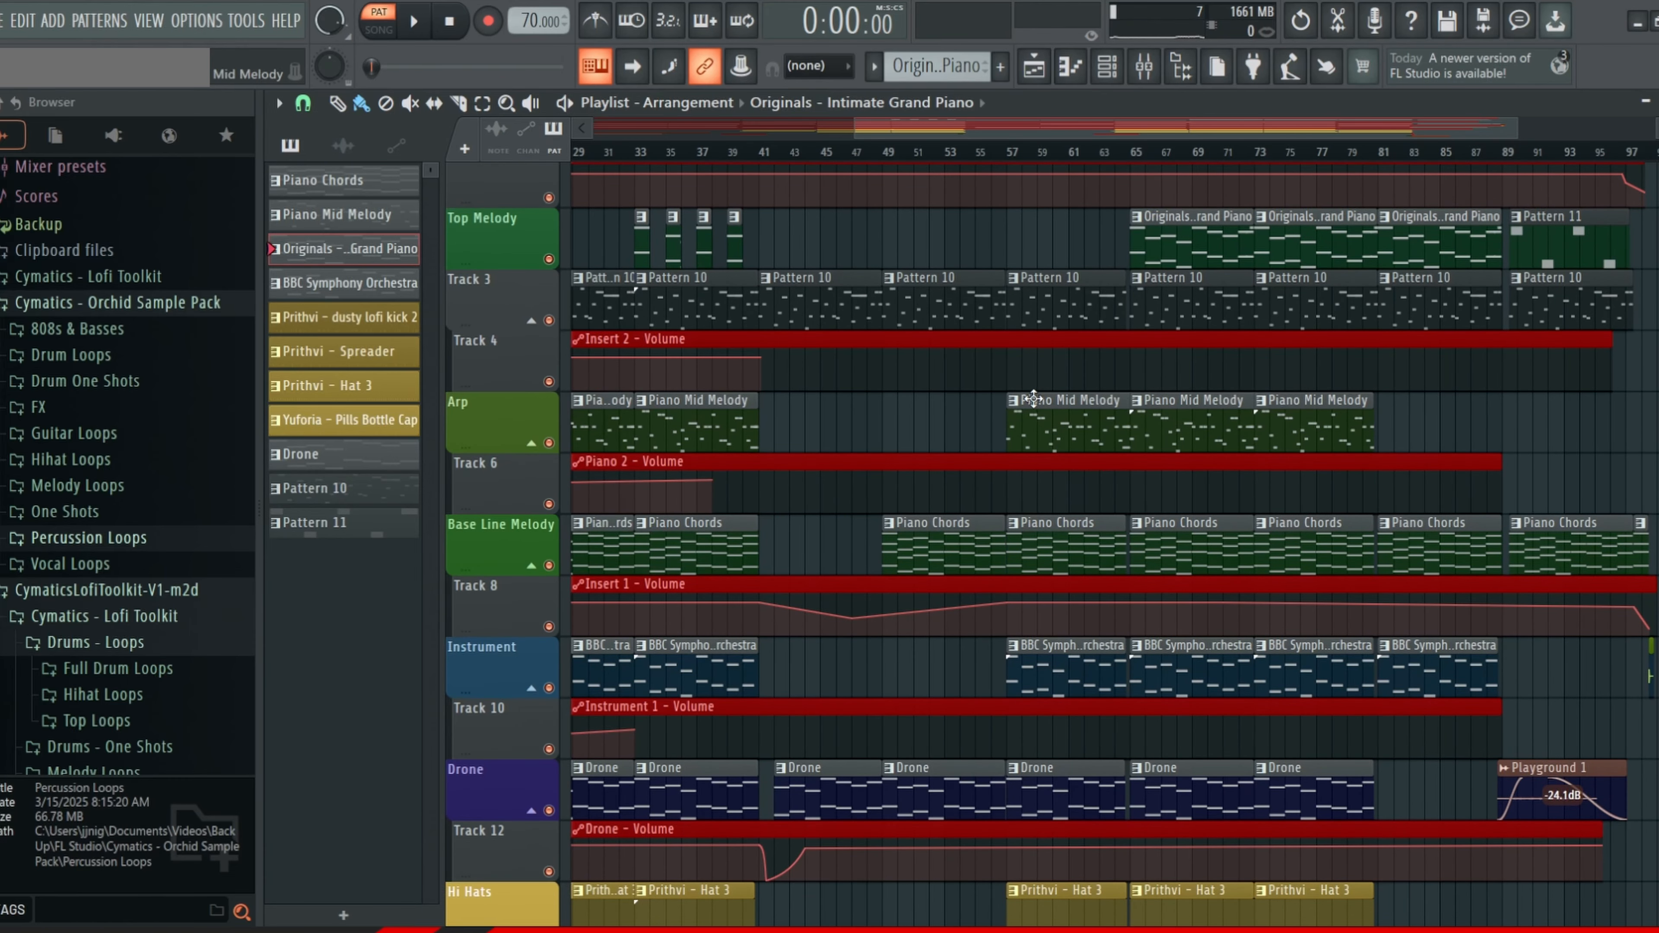
scroll(1009, 409, down, 1)
drag(963, 420, 1118, 299)
drag(1014, 490, 1042, 366)
scroll(1062, 209, down, 1)
drag(1062, 209, 1076, 624)
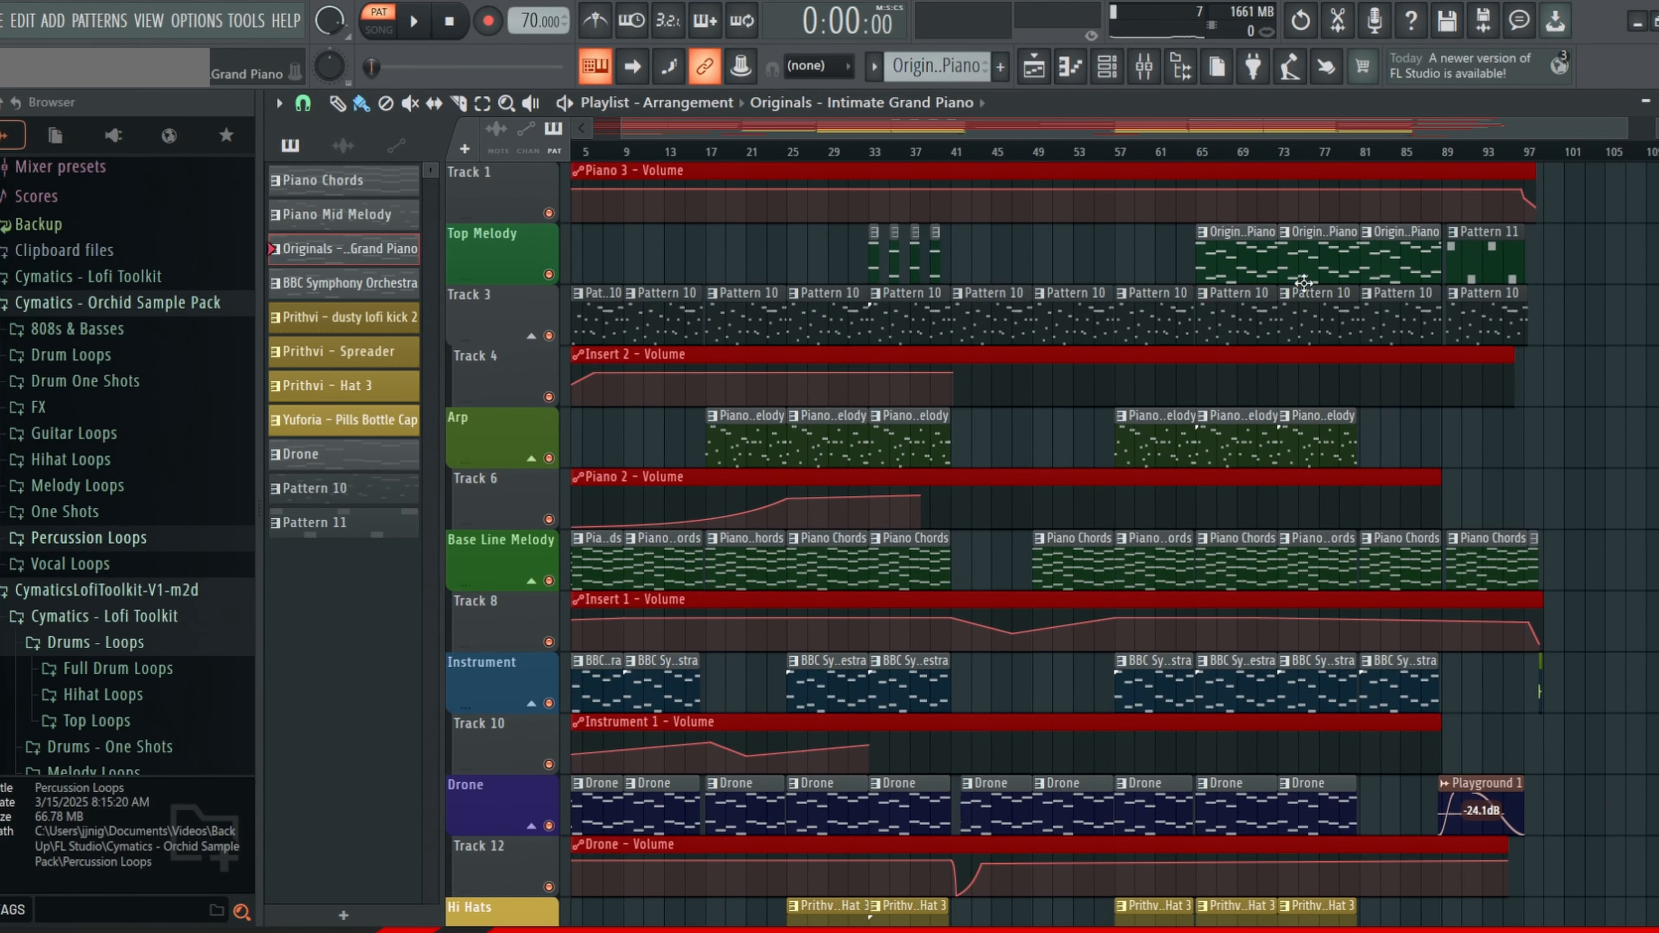
drag(1297, 423, 1229, 356)
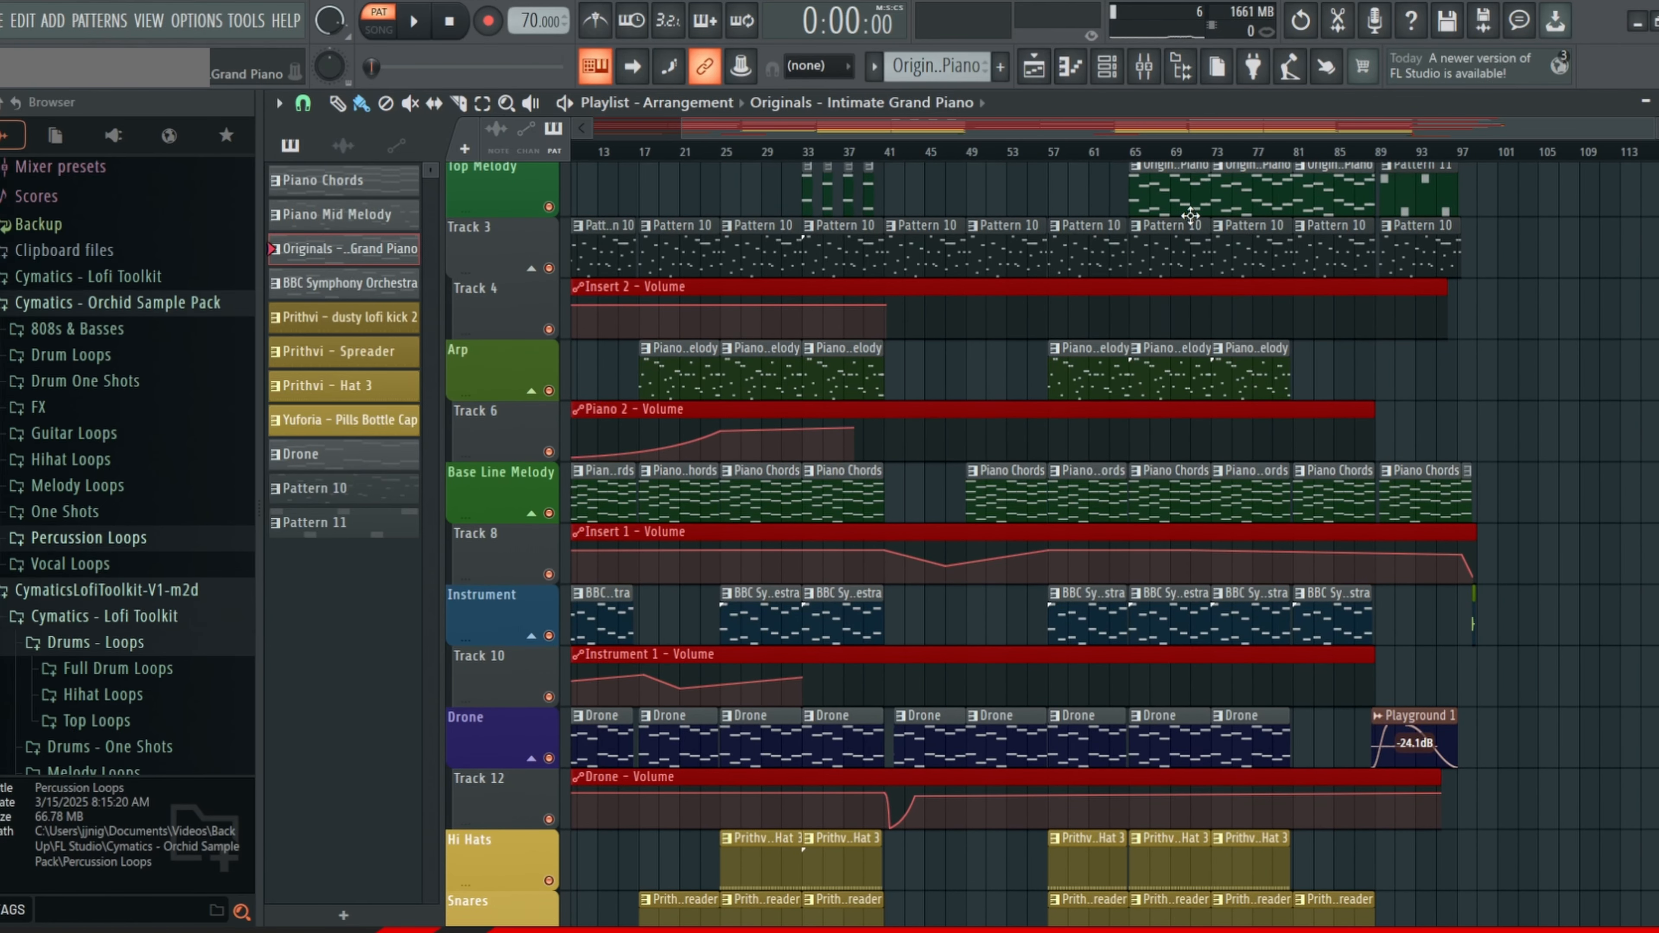
drag(1209, 618, 1122, 463)
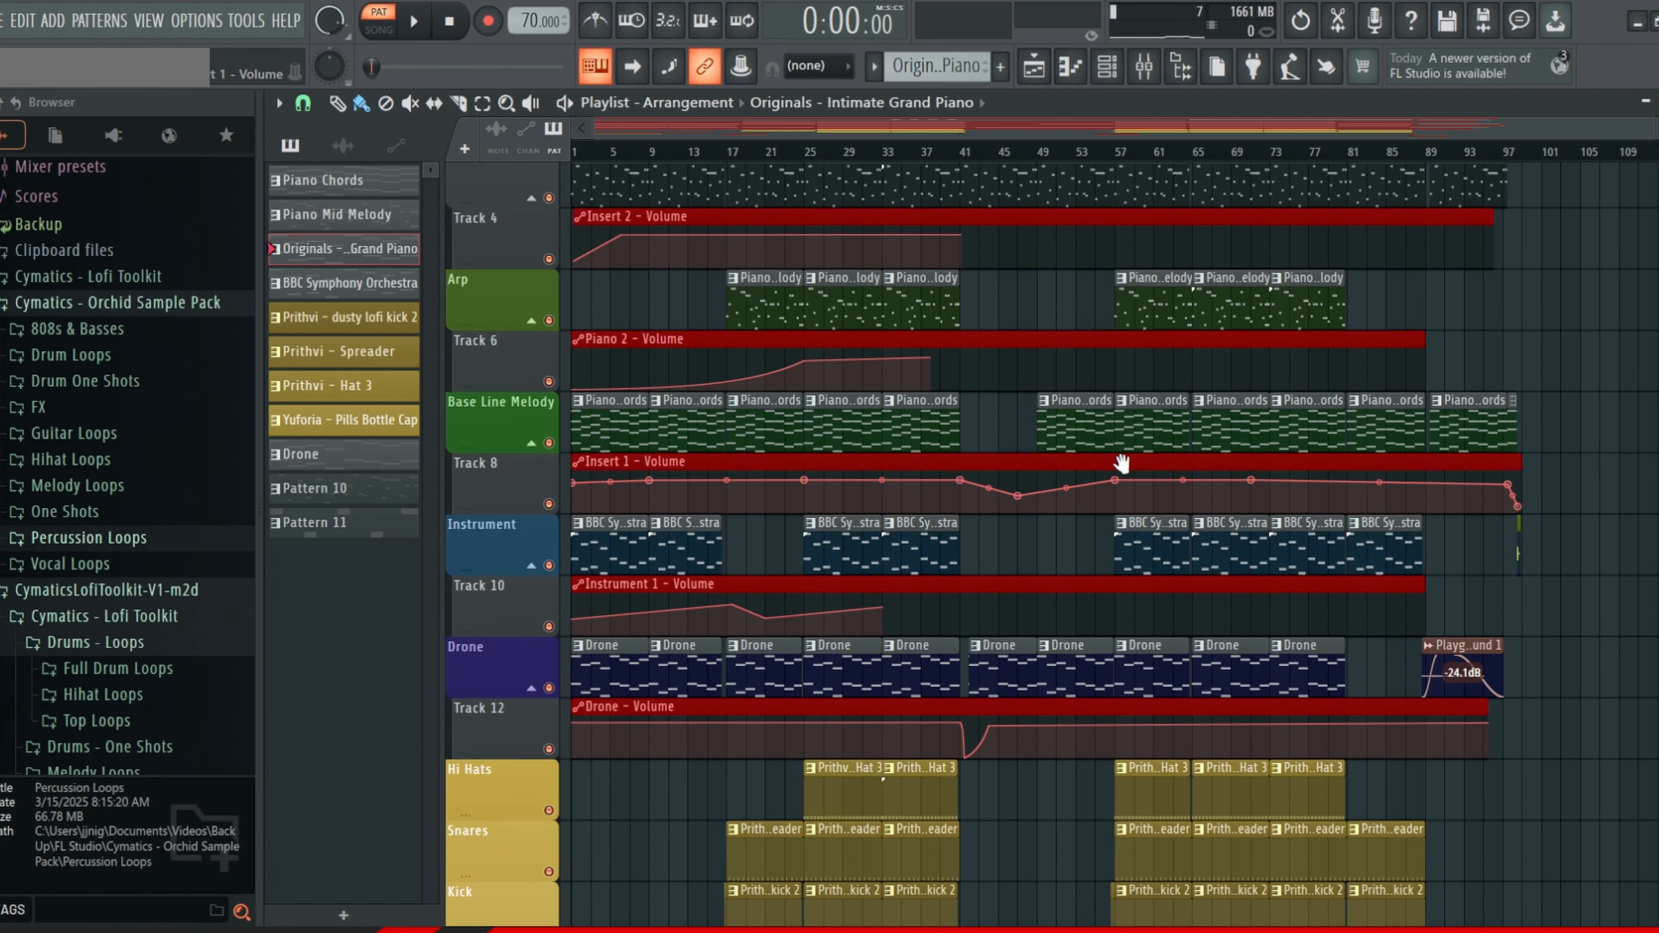
drag(1277, 379, 1274, 460)
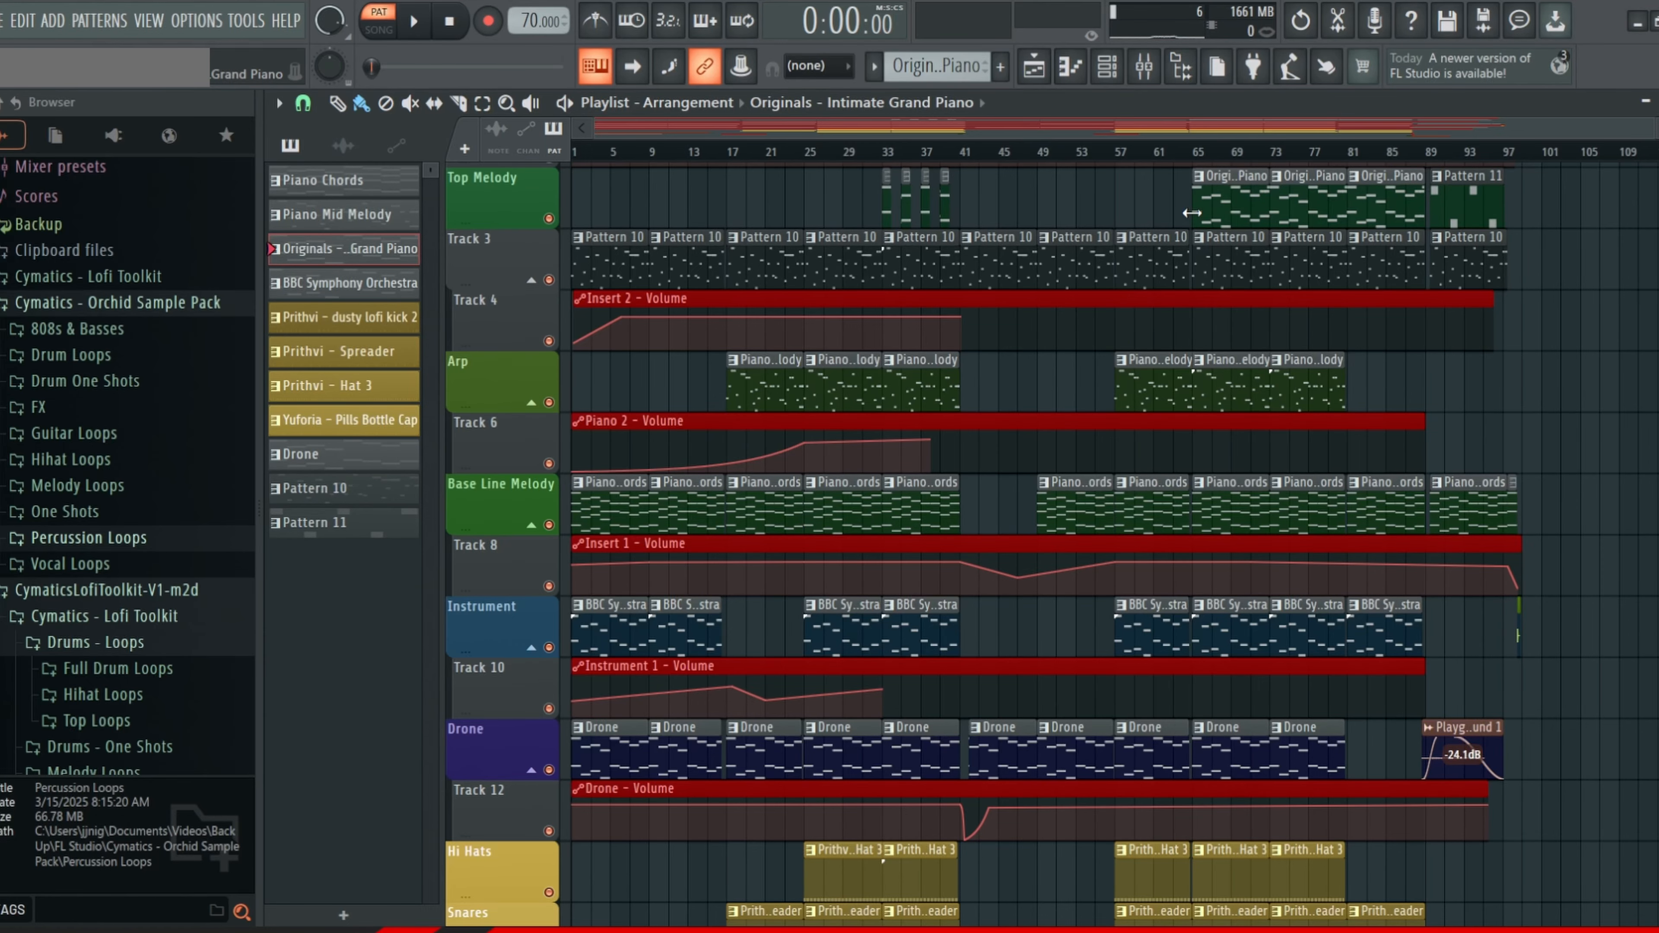
Step: Compare the endings of the drum and drone clips with those of the melody clips between bars 57 and 89
scroll(947, 746, down, 5)
scroll(948, 746, right, 2)
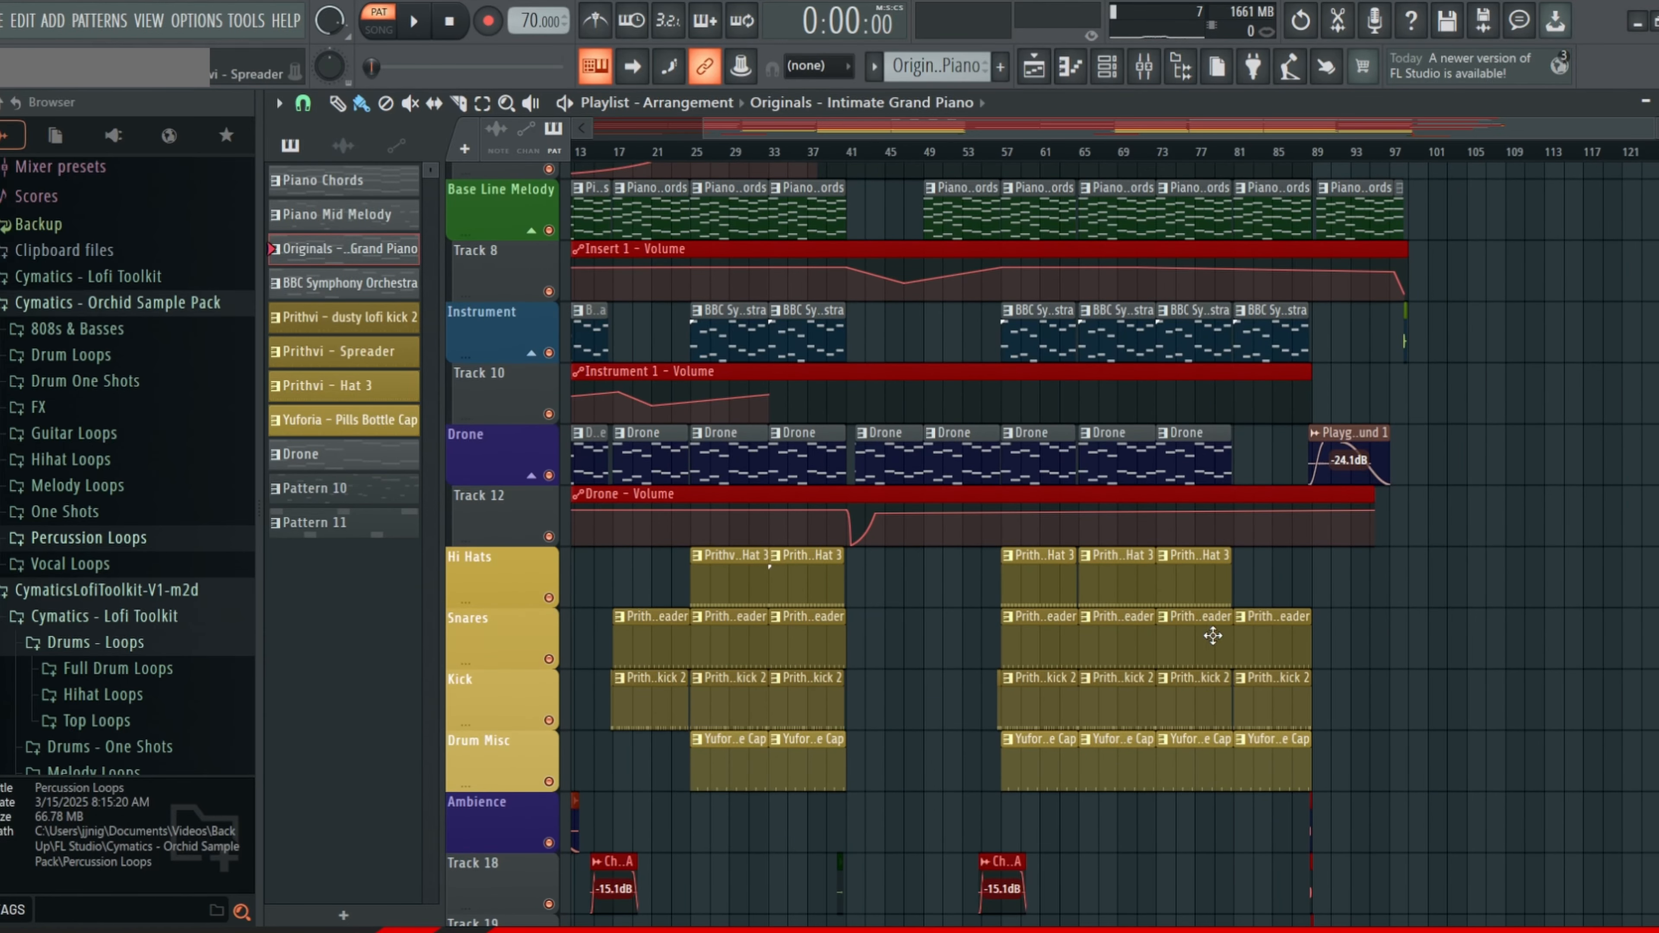
scroll(1257, 575, up, 5)
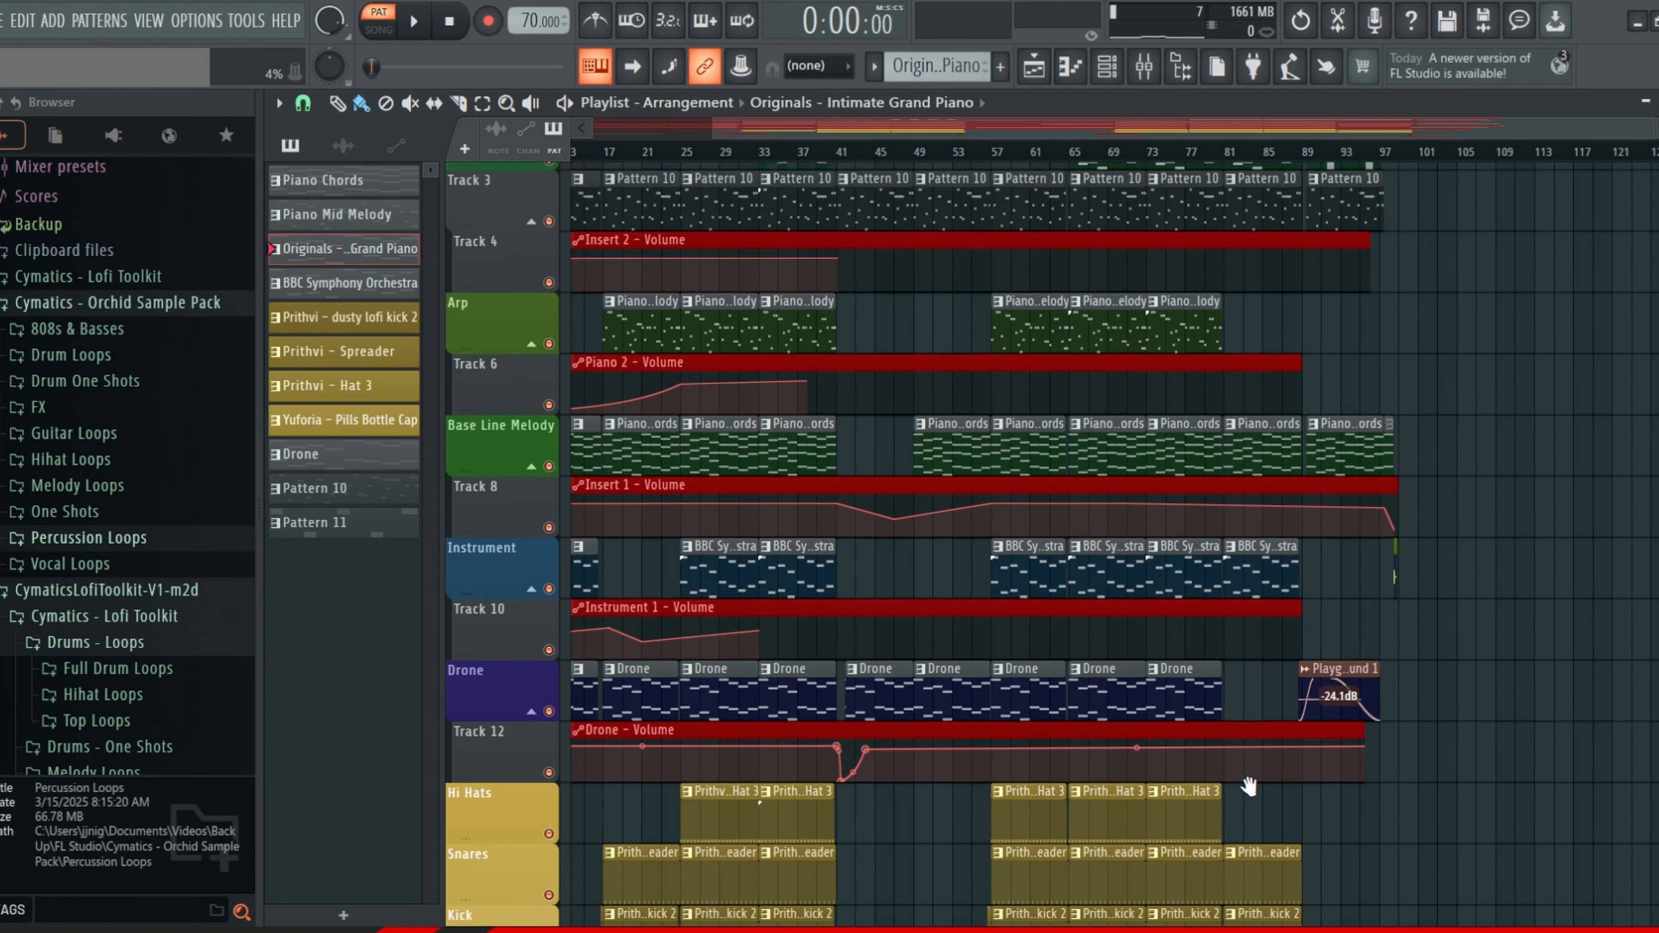
scroll(1258, 372, down, 1)
scroll(1259, 366, up, 1)
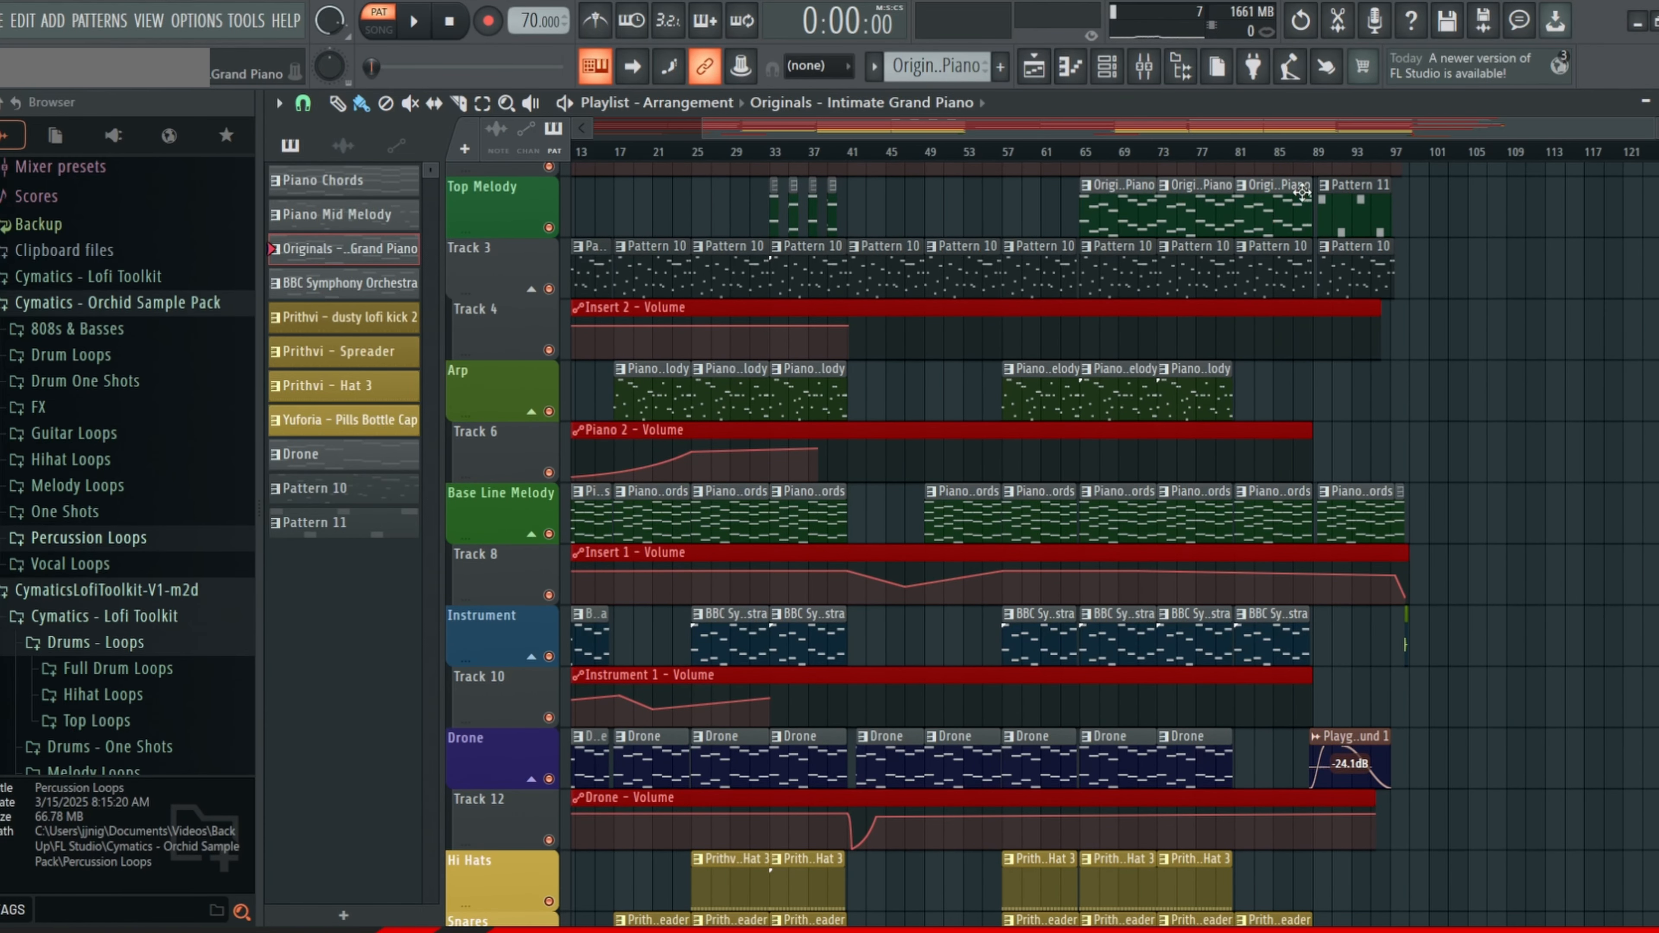
scroll(1272, 222, down, 1)
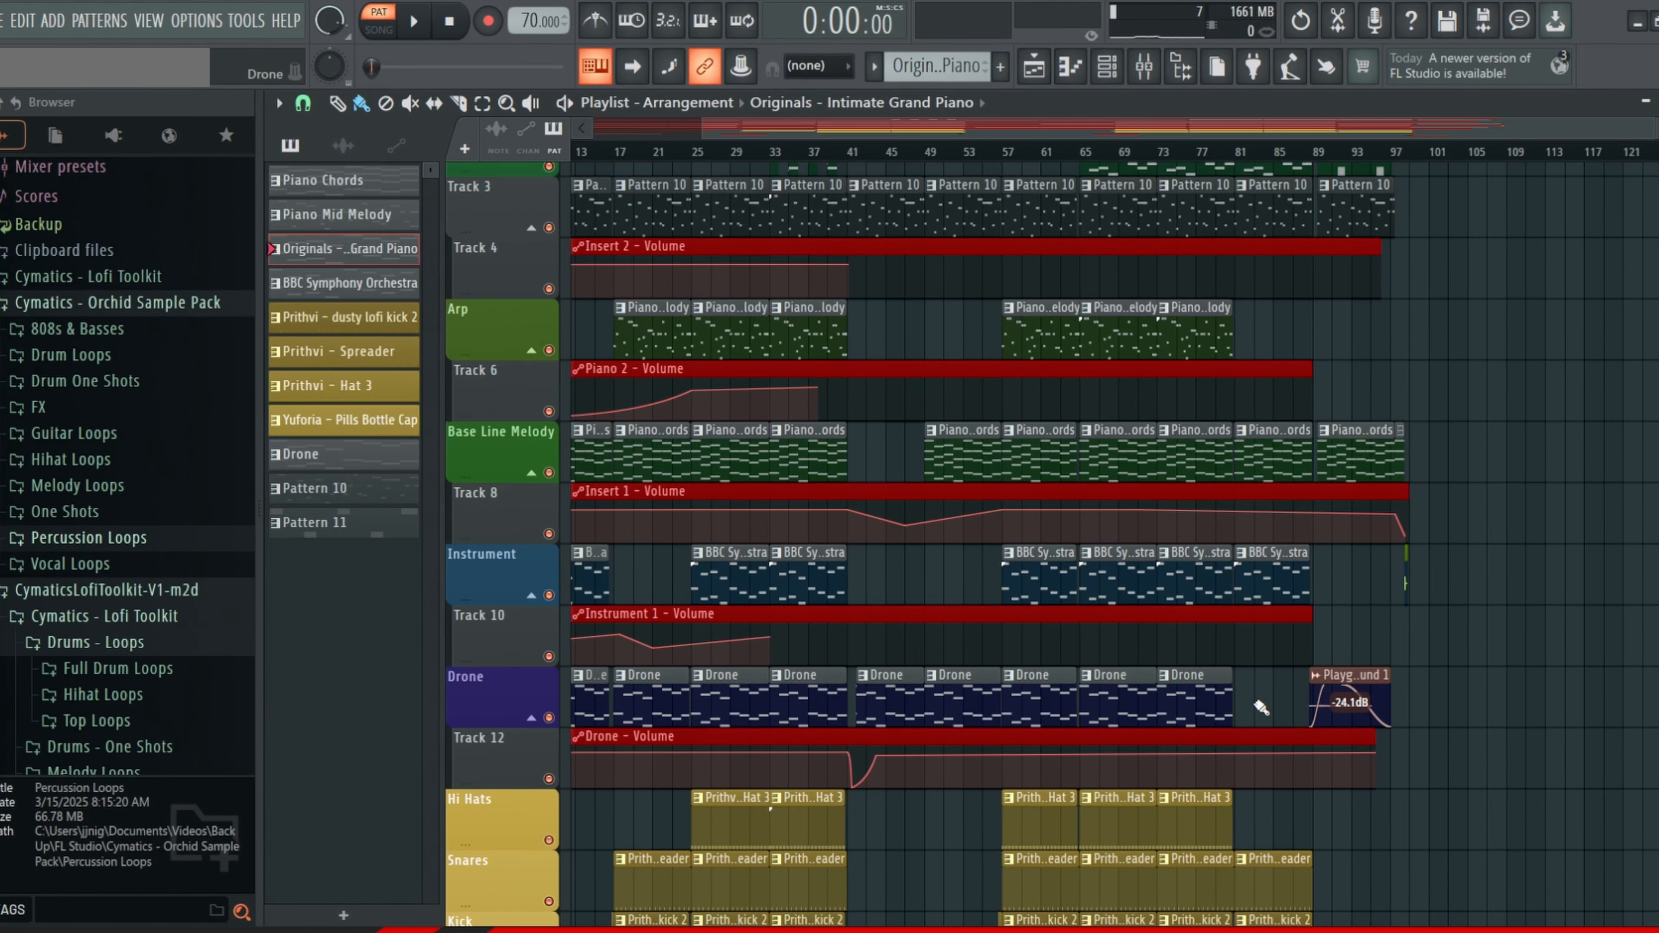
Step: View the Top Melody grand piano clip at bar 81 in the piano roll and go back to the playlist
scroll(1269, 415, up, 1)
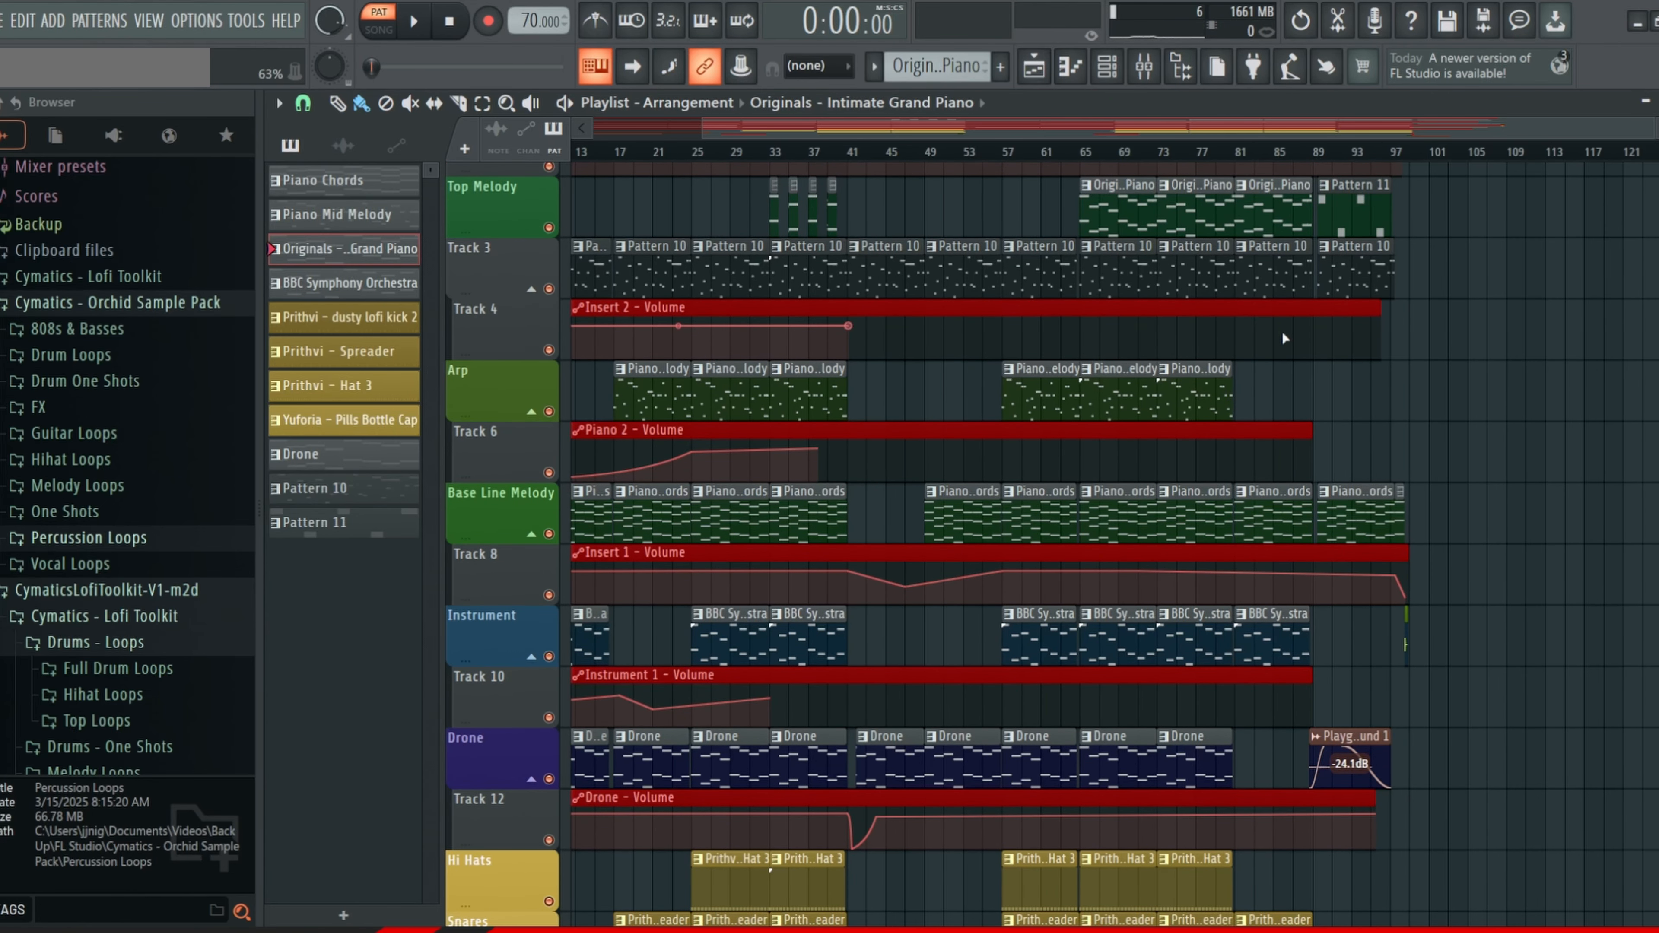
double_click(1273, 213)
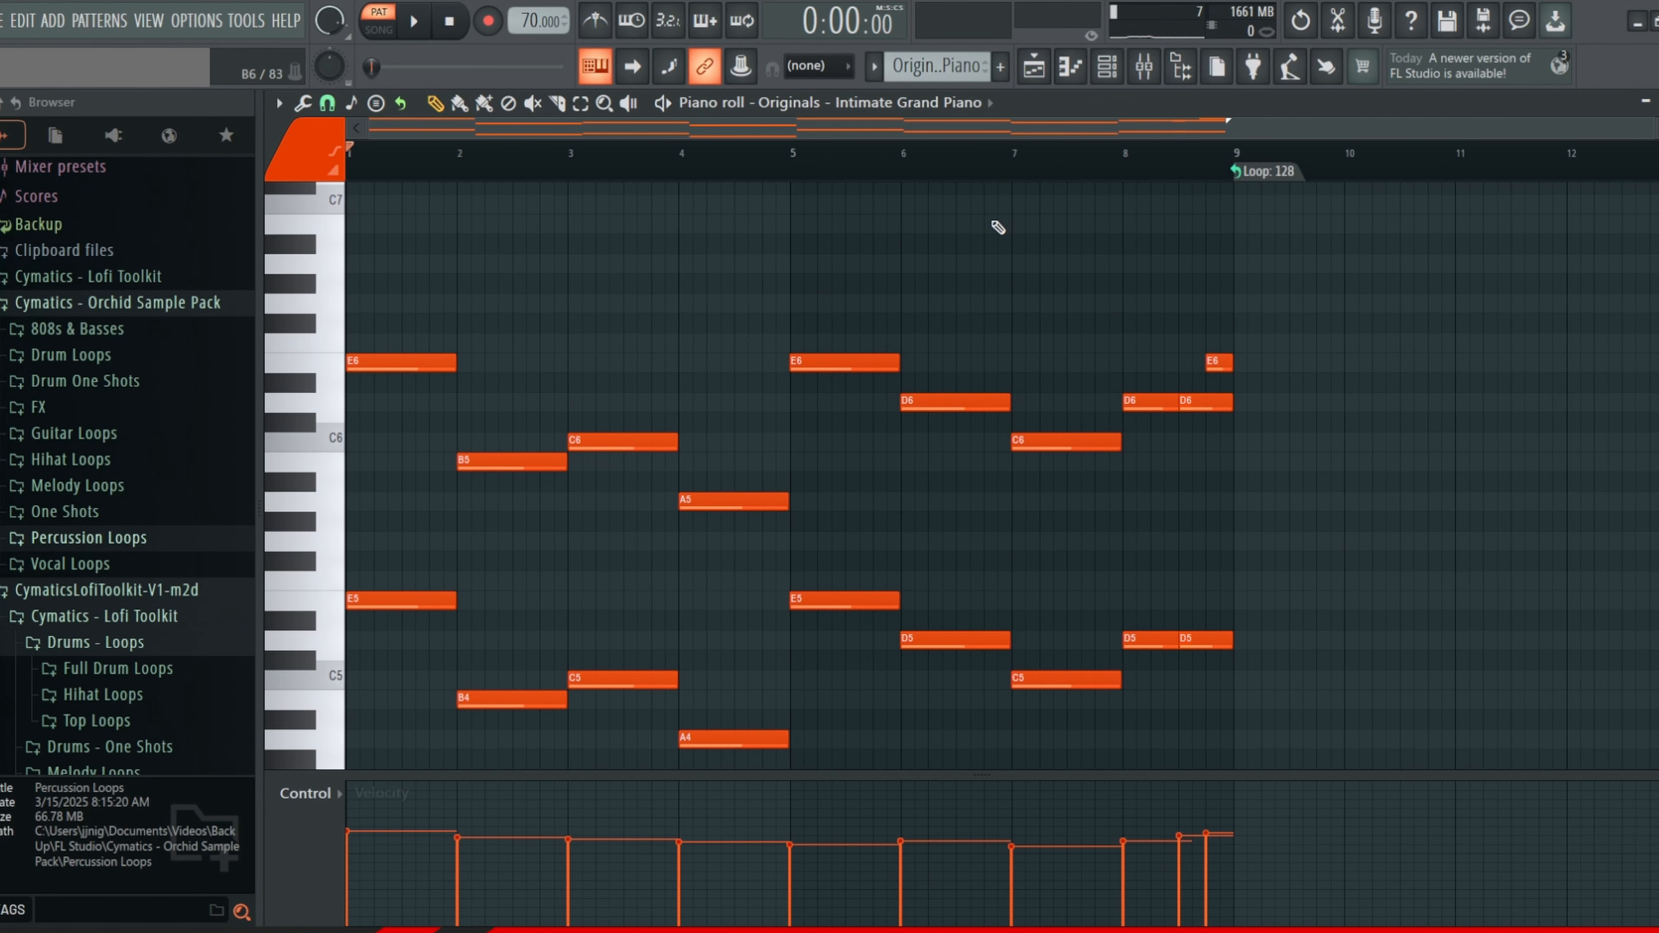
click(1034, 65)
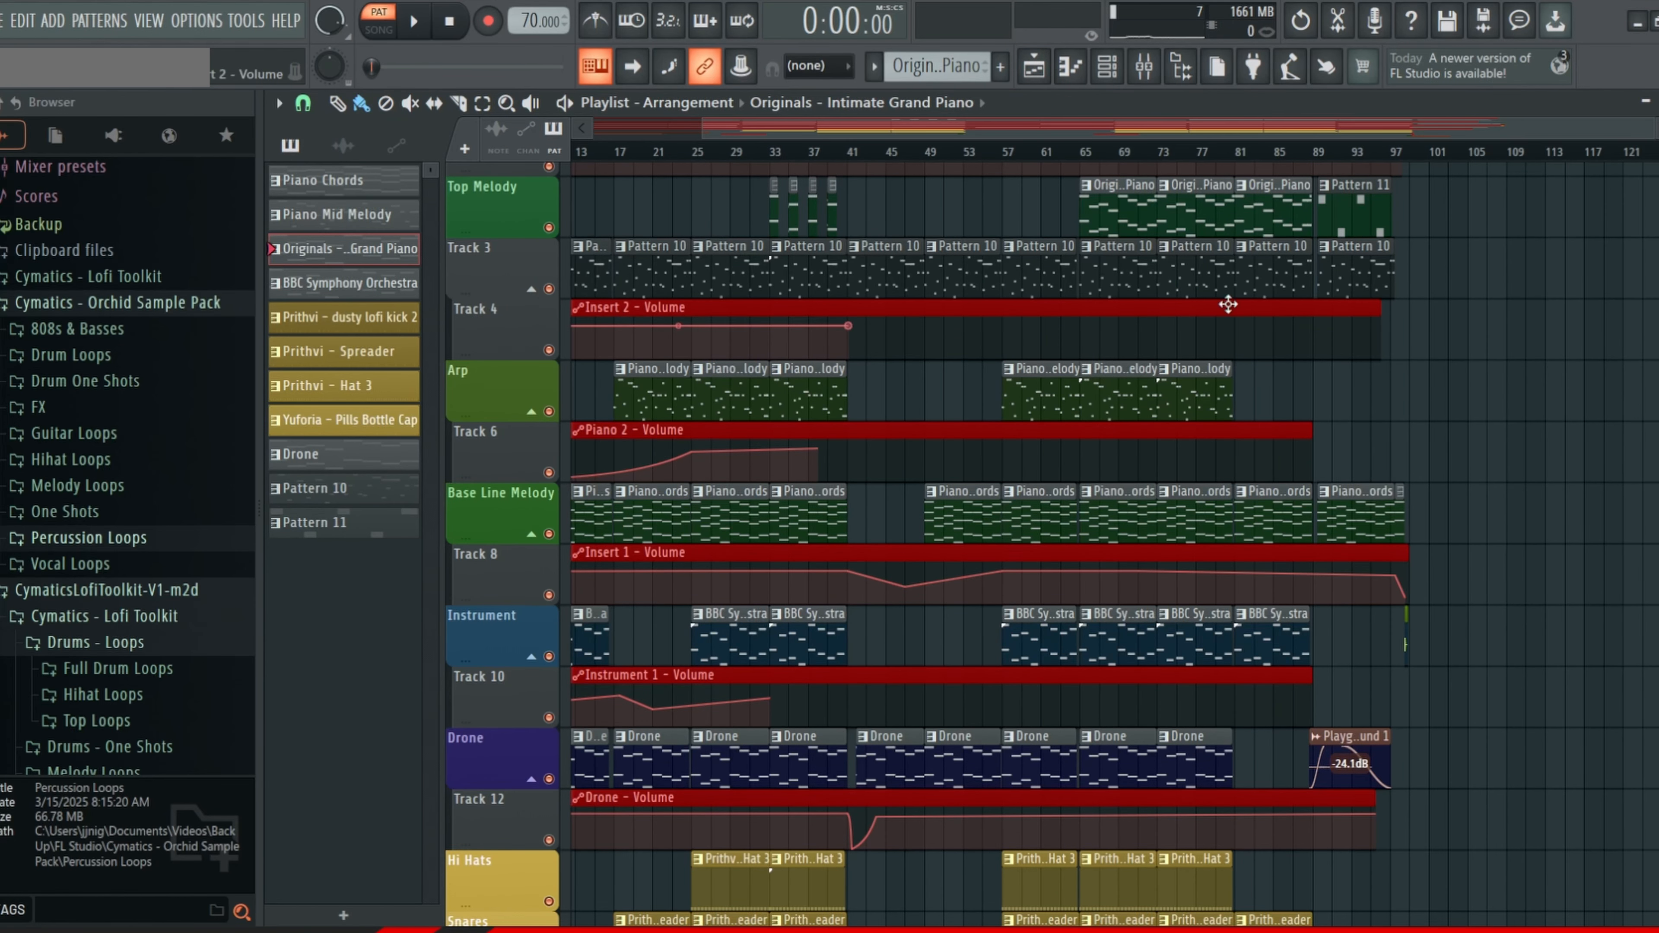
Step: Play the Orchid Reverse Impact 3 transition clip on Track 18 from bar 40, then stop playback
scroll(1372, 782, down, 4)
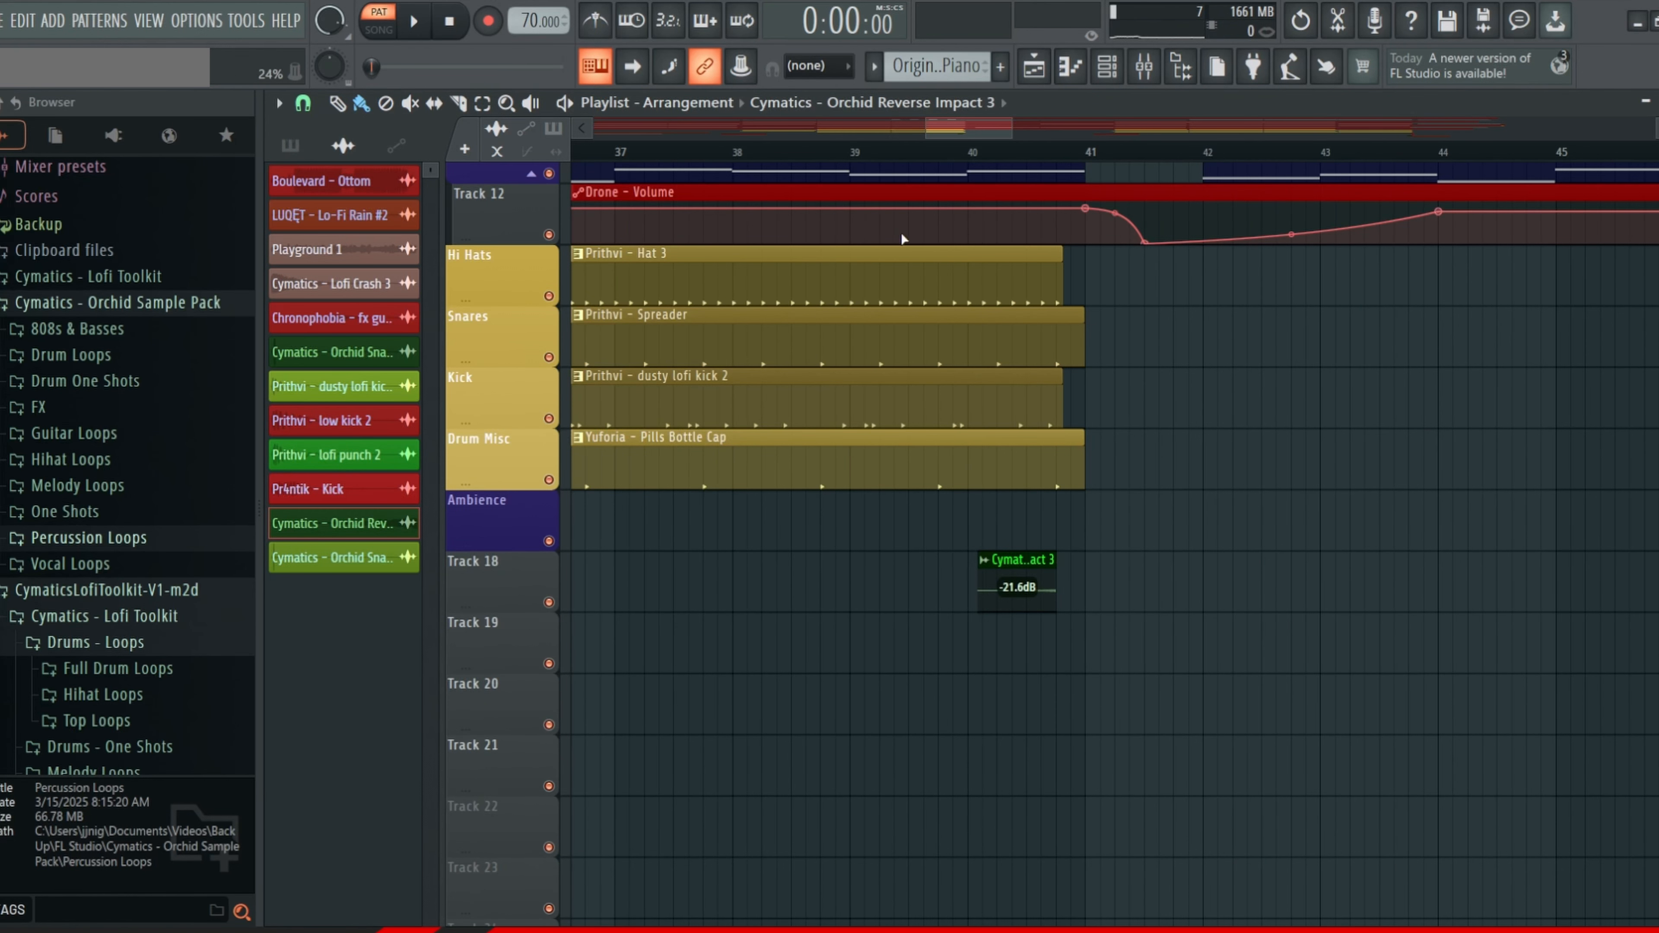
click(969, 156)
key(space)
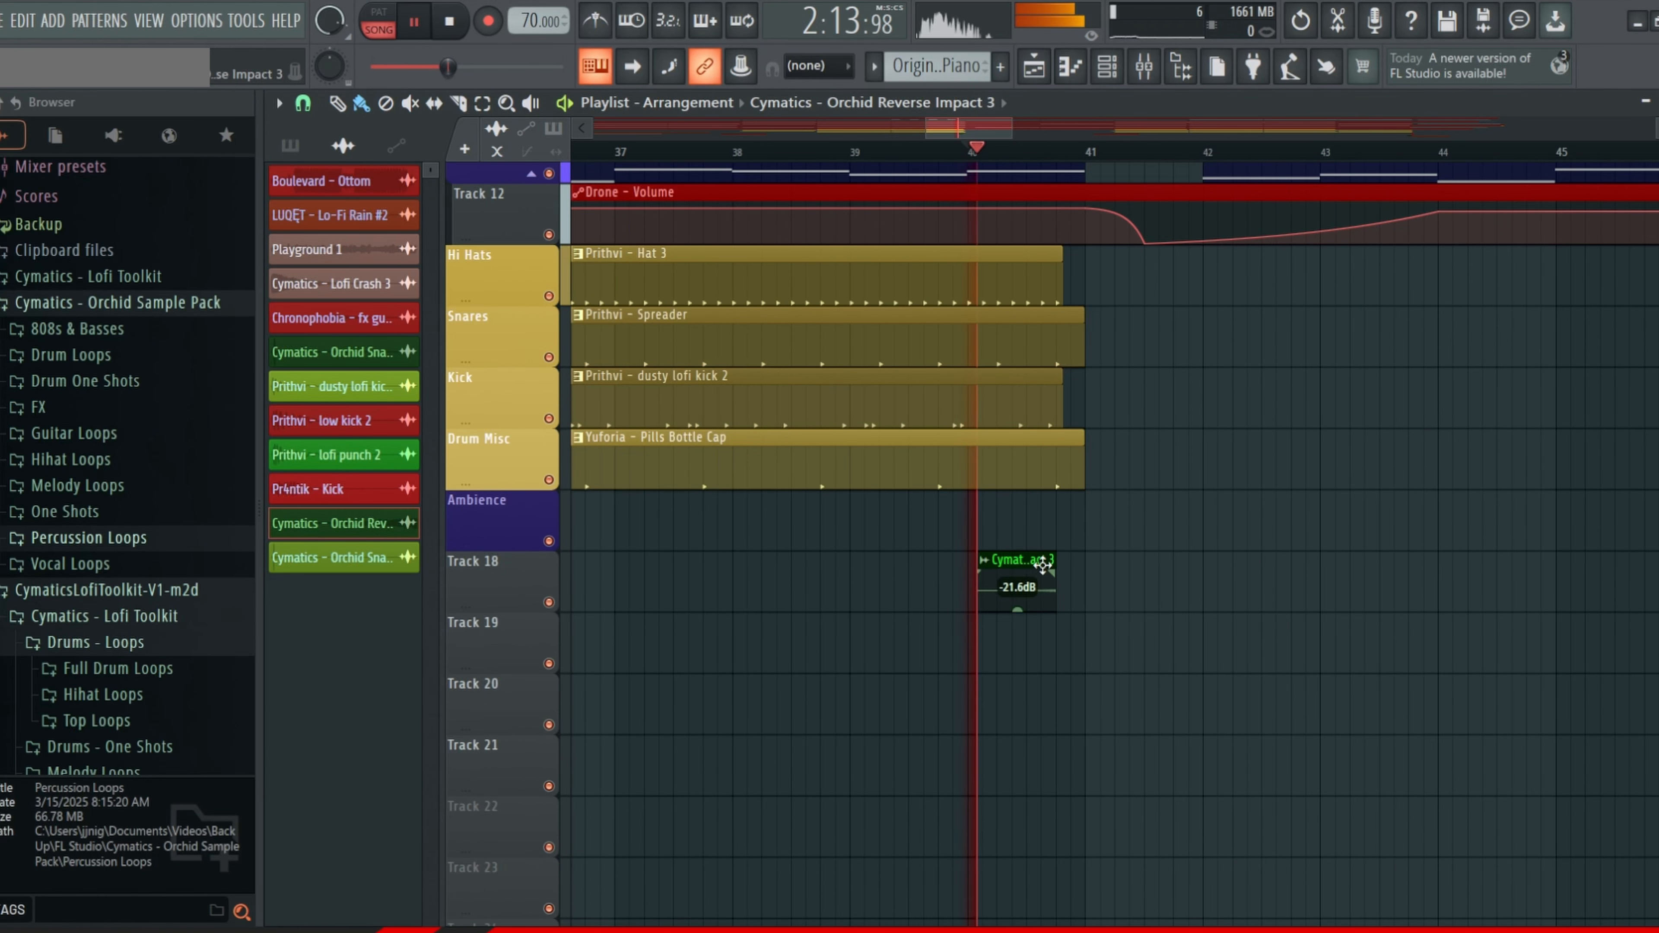
key(space)
click(456, 37)
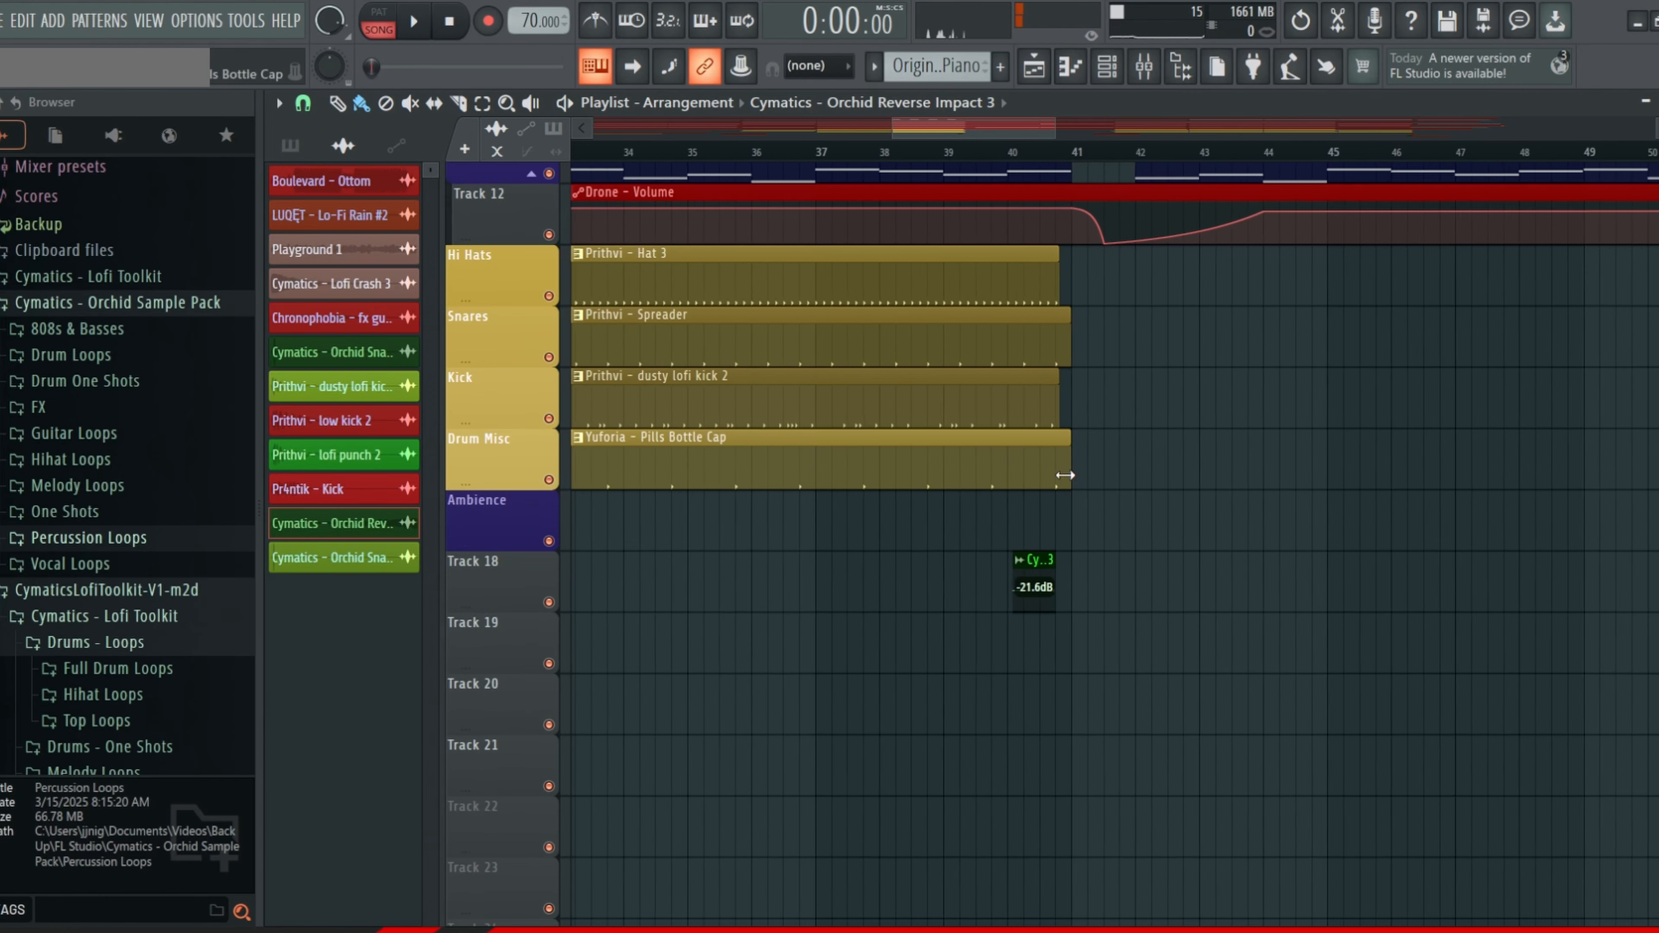
Step: Examine the Pr4ntik kick, reverse impact and Lo-Fi Rain clips that form the transition on the ambience tracks around bar 89
scroll(1155, 143, down, 3)
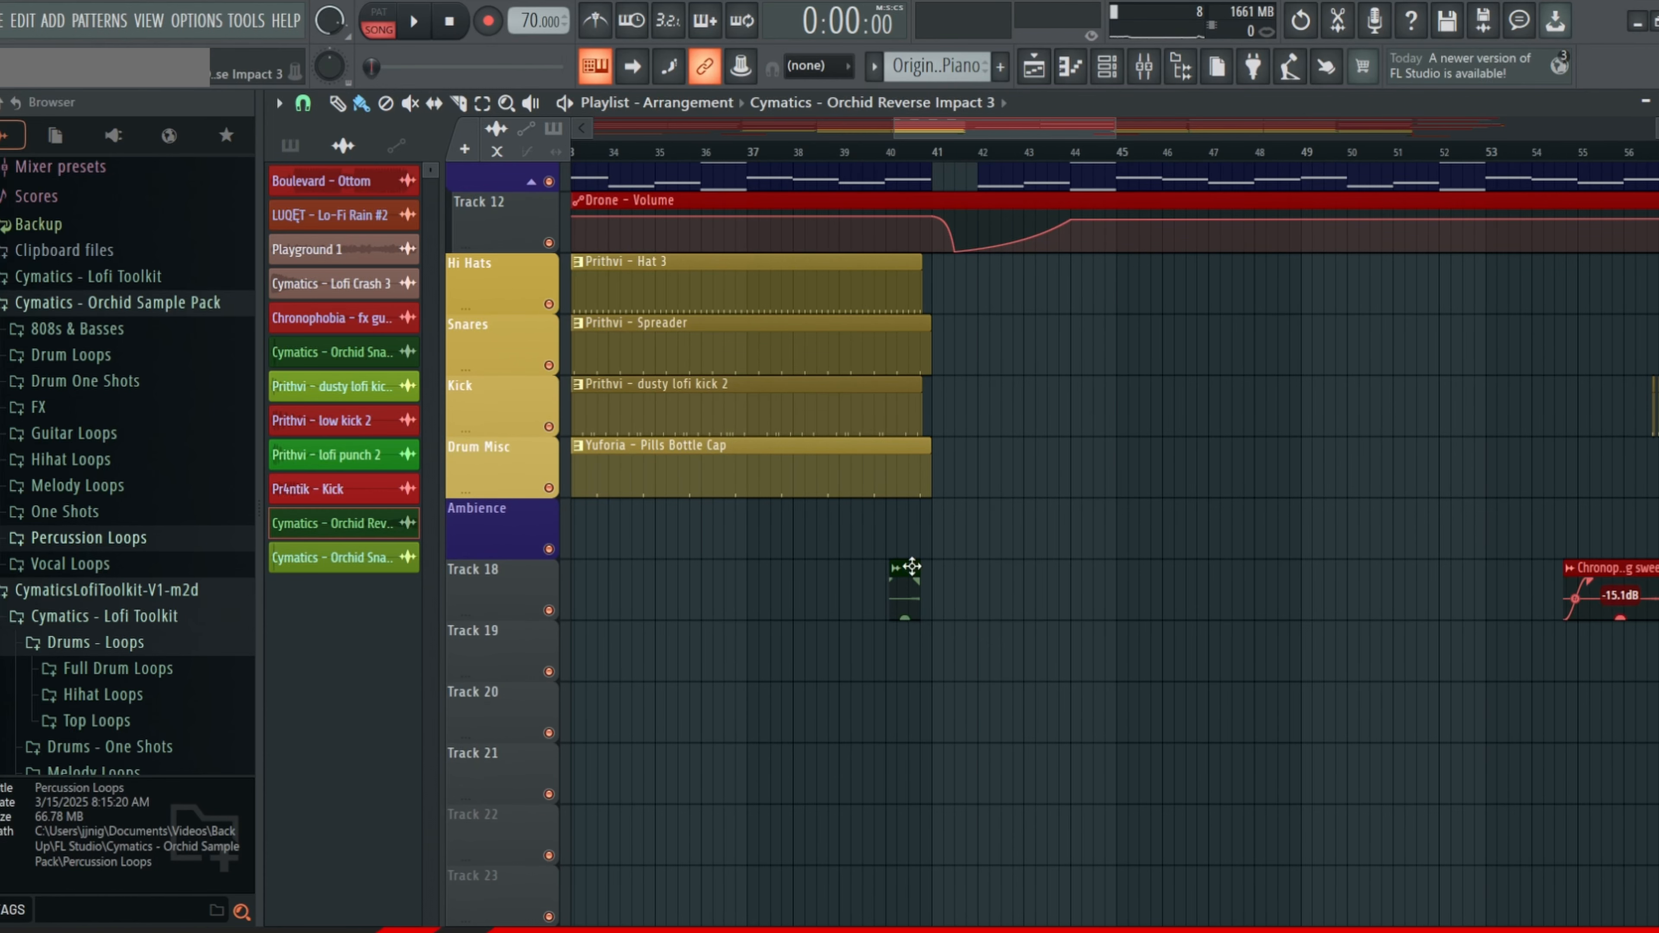
scroll(907, 567, down, 2)
drag(1111, 545, 846, 531)
mouse_move(1170, 487)
mouse_down()
mouse_move(948, 504)
mouse_move(859, 562)
mouse_up()
scroll(954, 533, down, 1)
drag(1256, 623, 708, 494)
drag(1407, 557, 1155, 578)
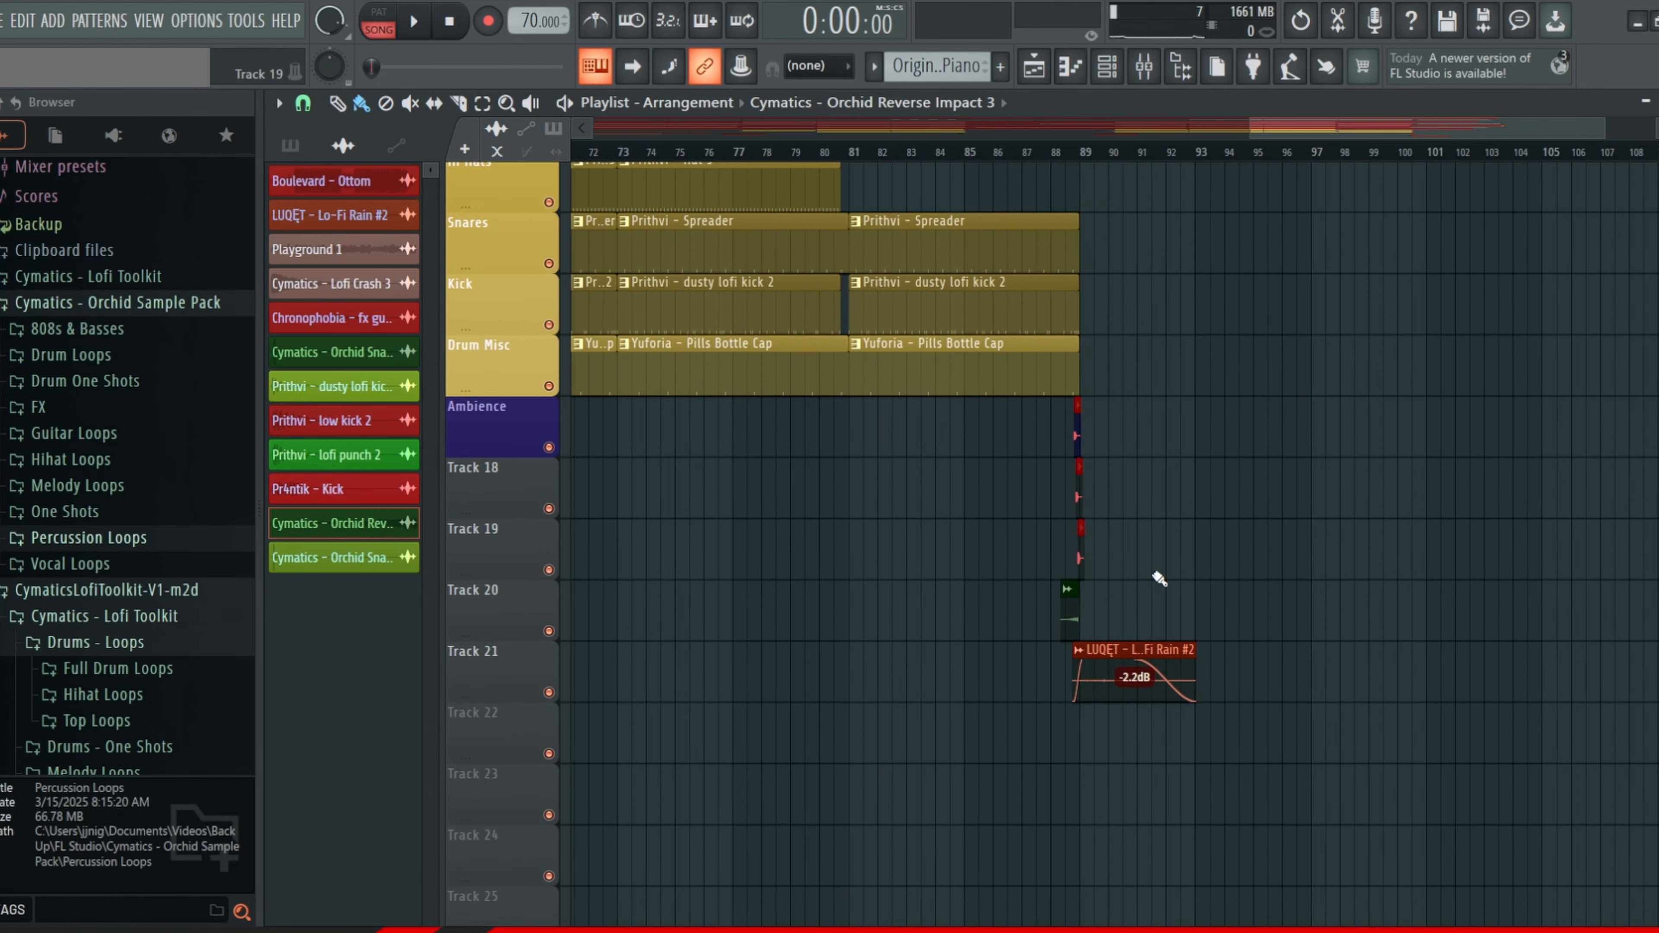
scroll(1156, 578, up, 3)
scroll(1048, 503, up, 5)
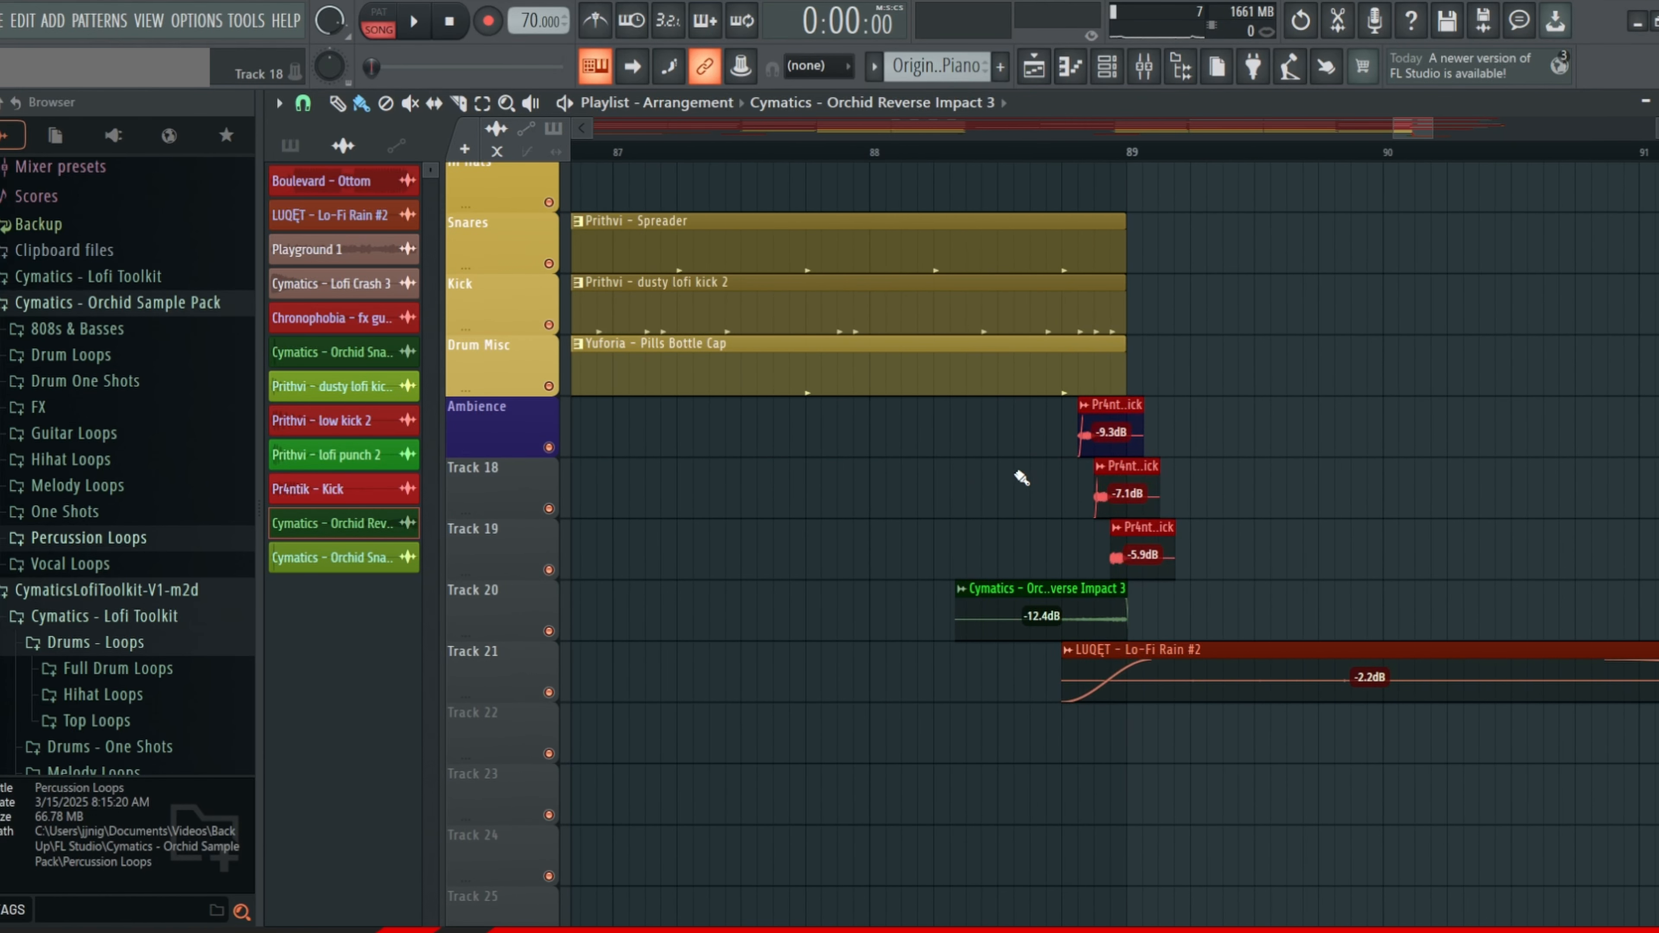
drag(1305, 395, 1027, 581)
scroll(1070, 436, up, 1)
scroll(1005, 340, up, 3)
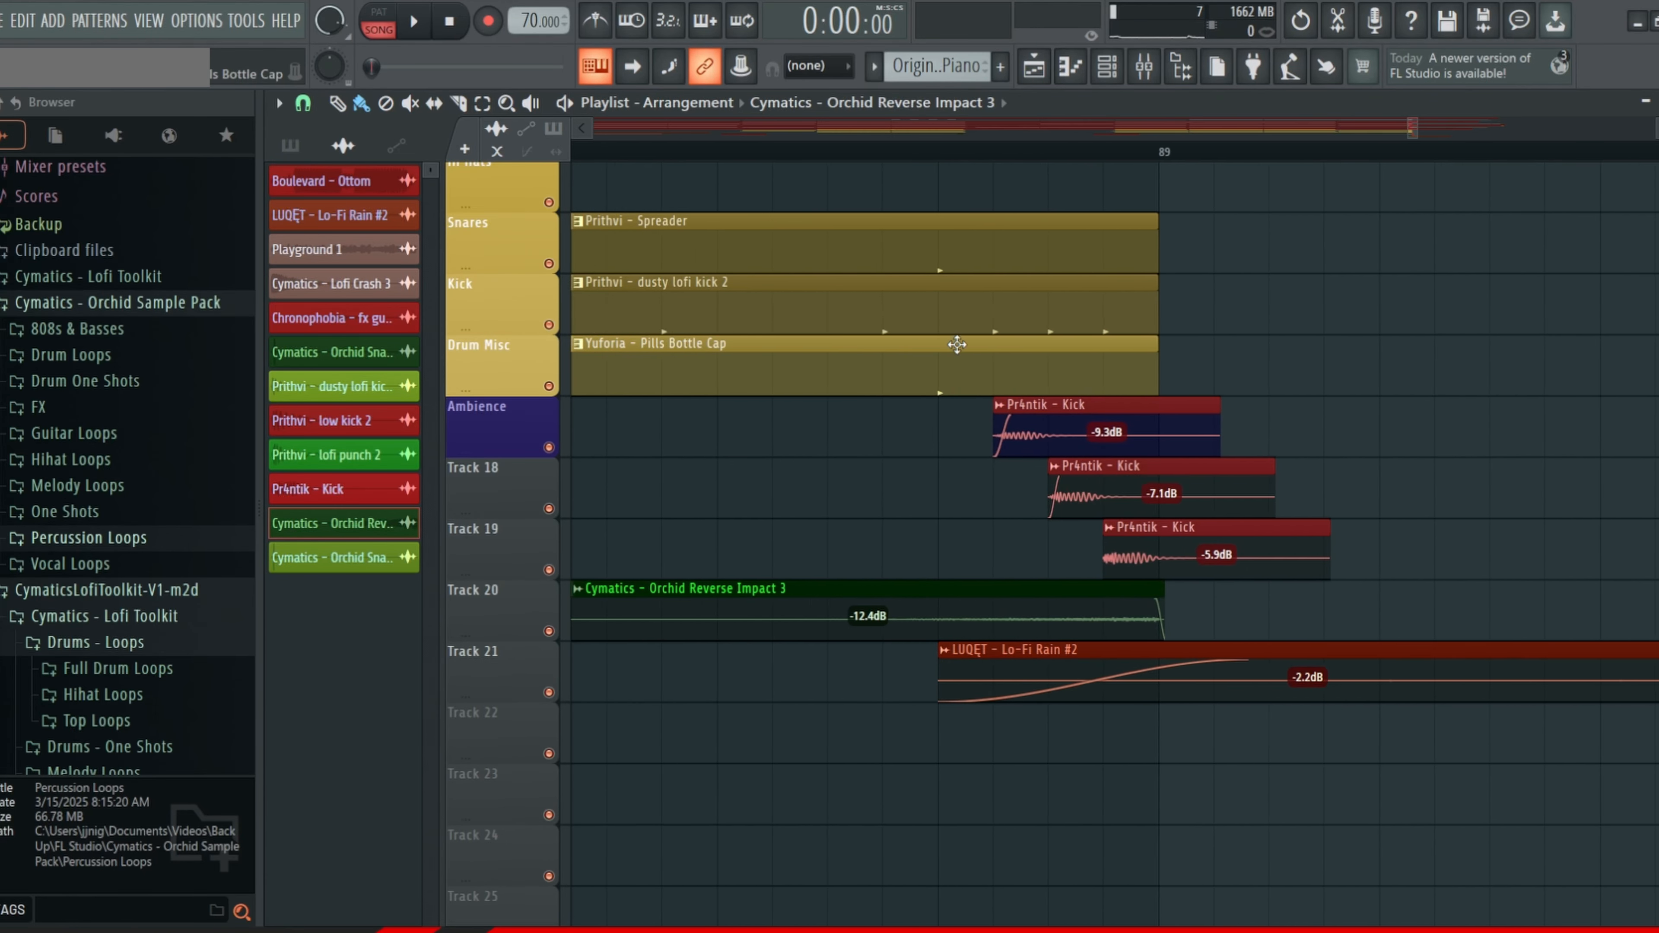
scroll(1005, 341, down, 1)
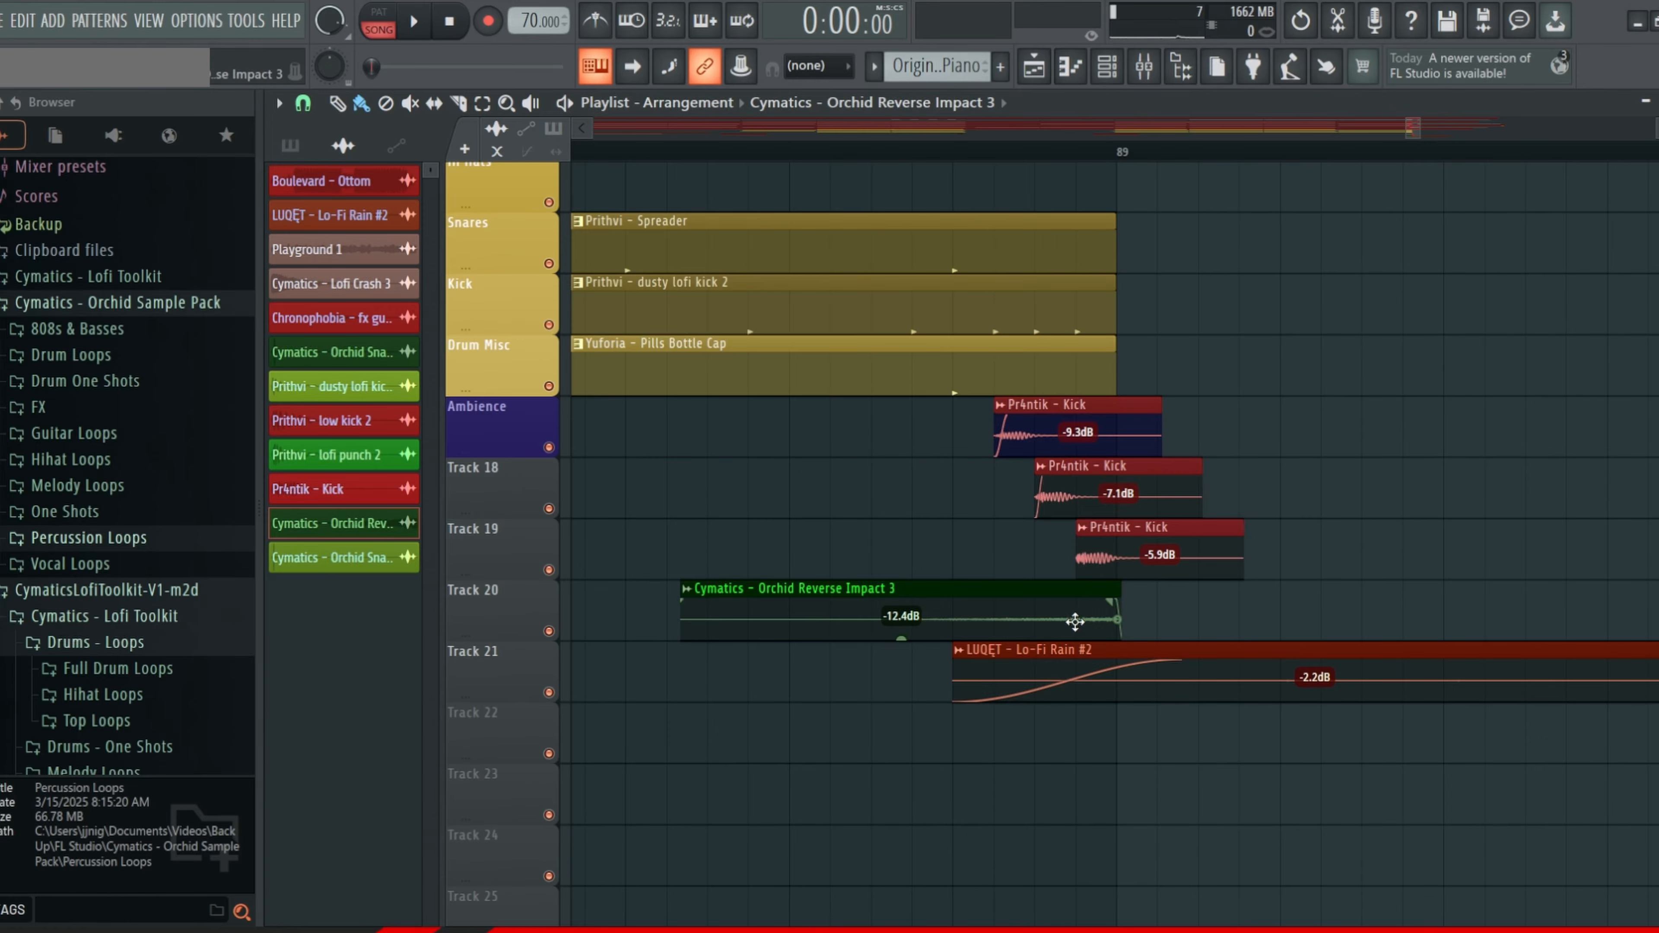
Step: Examine which melody, chord and Playground clips carry the ending after bar 89
scroll(1095, 546, down, 5)
drag(1166, 271, 997, 2)
scroll(1115, 344, down, 2)
drag(1184, 339, 1111, 892)
scroll(1069, 474, down, 2)
scroll(1075, 468, down, 2)
drag(1118, 366, 1084, 560)
scroll(1143, 428, down, 1)
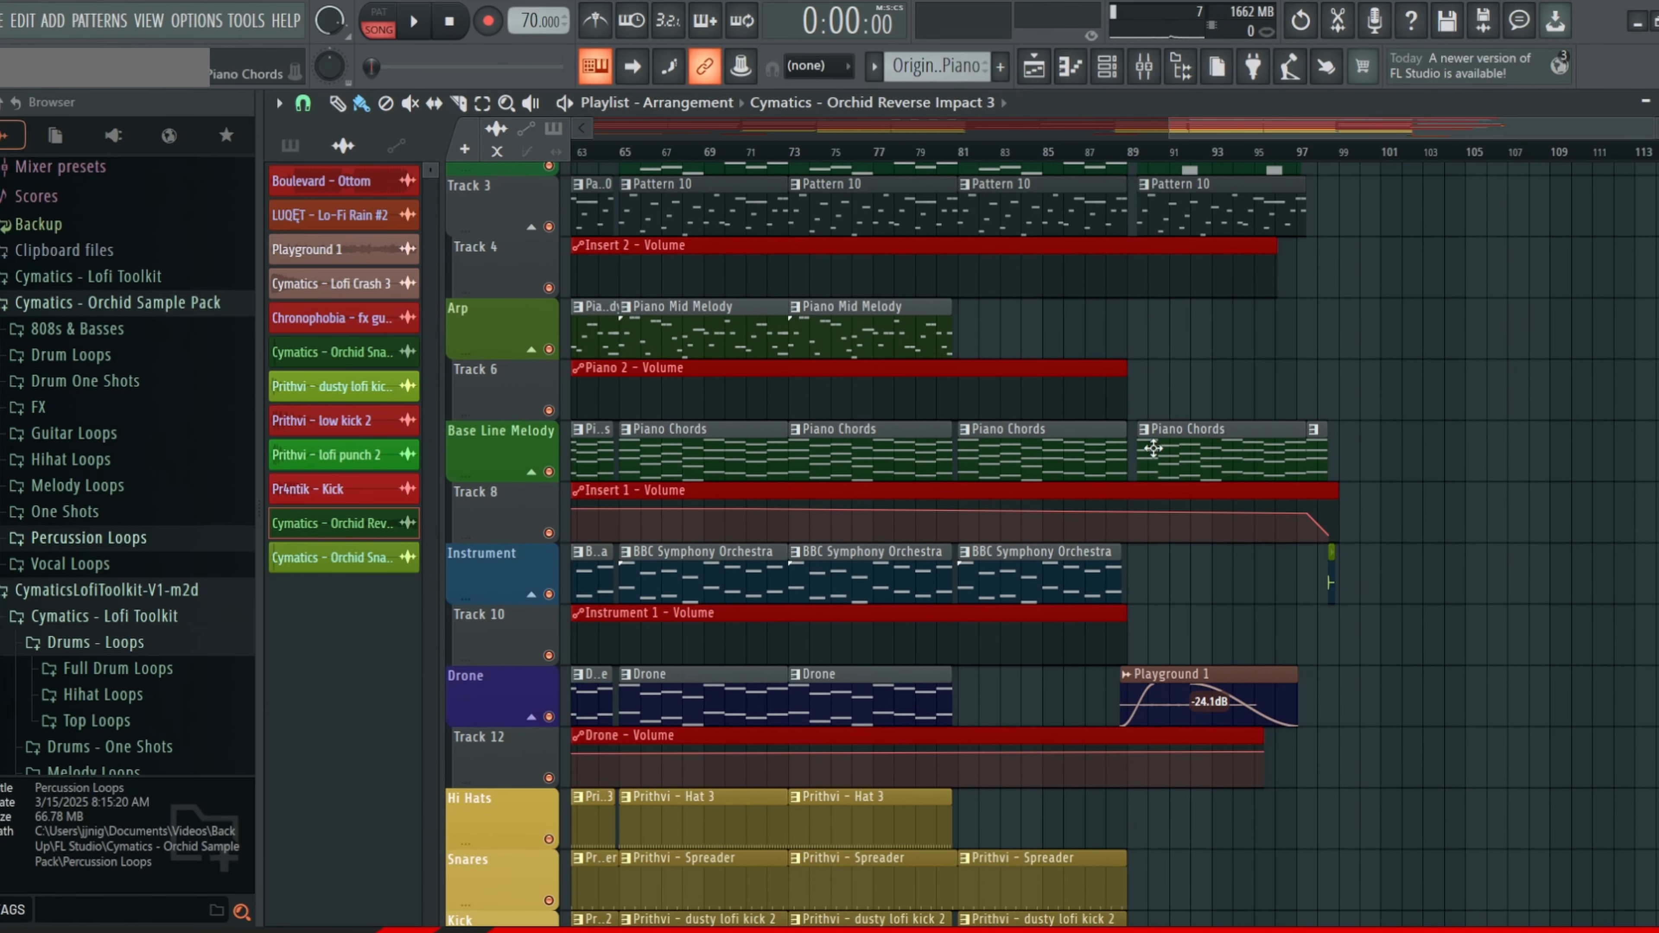
drag(1211, 384, 1159, 567)
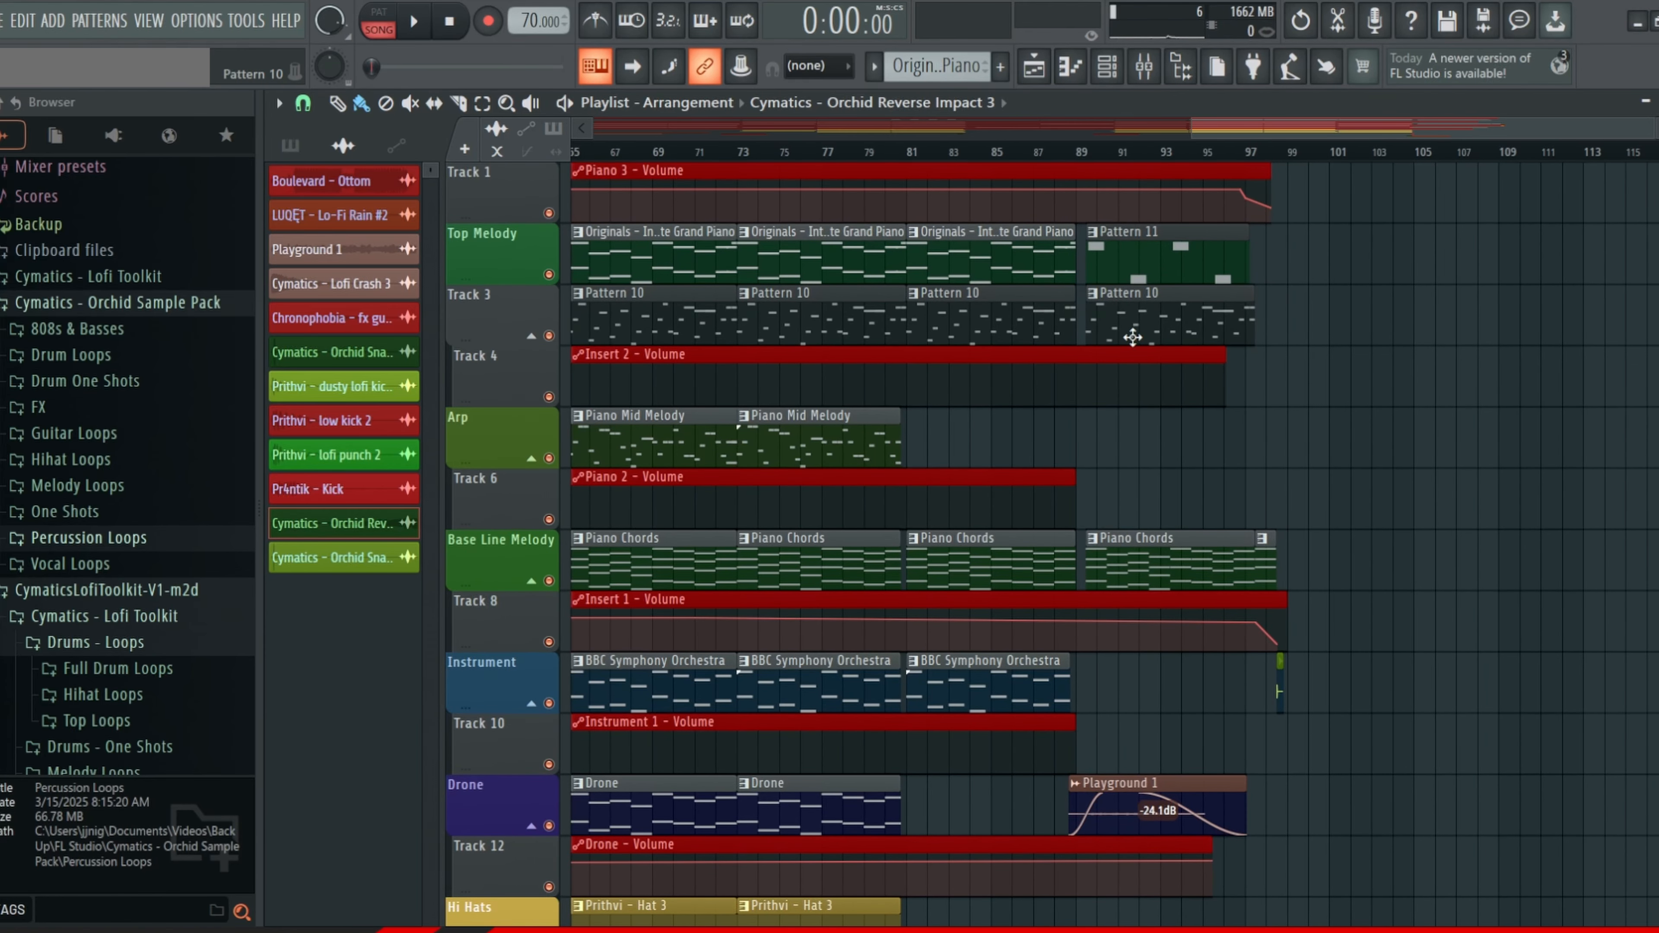
scroll(1133, 337, up, 2)
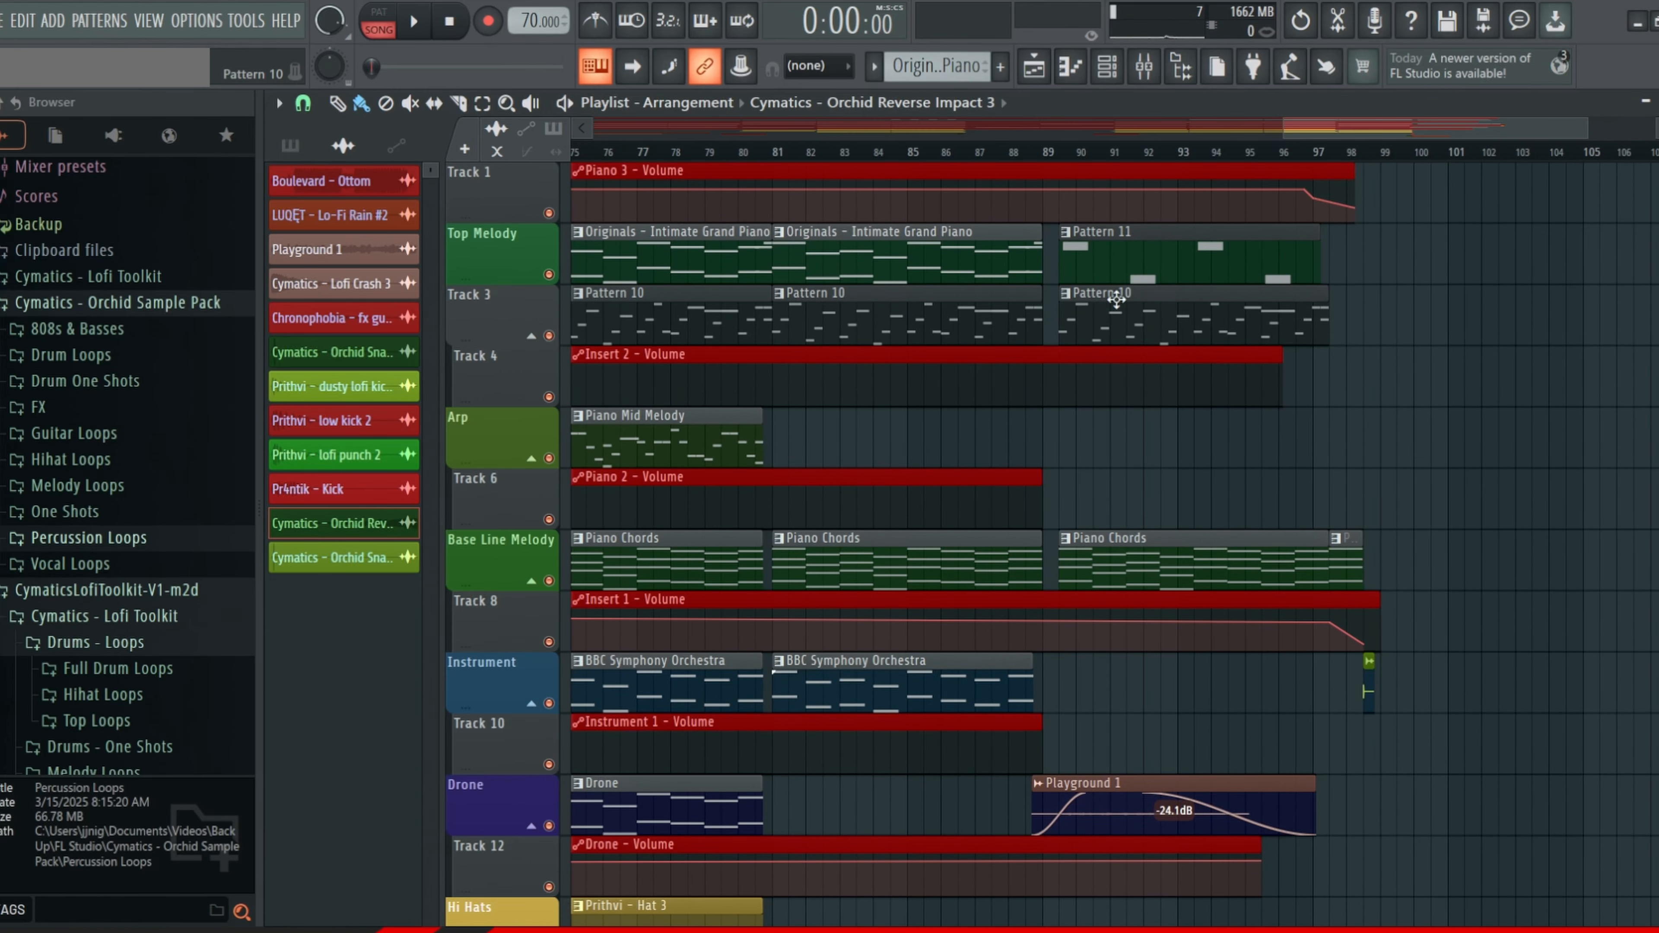
drag(1114, 362, 1115, 384)
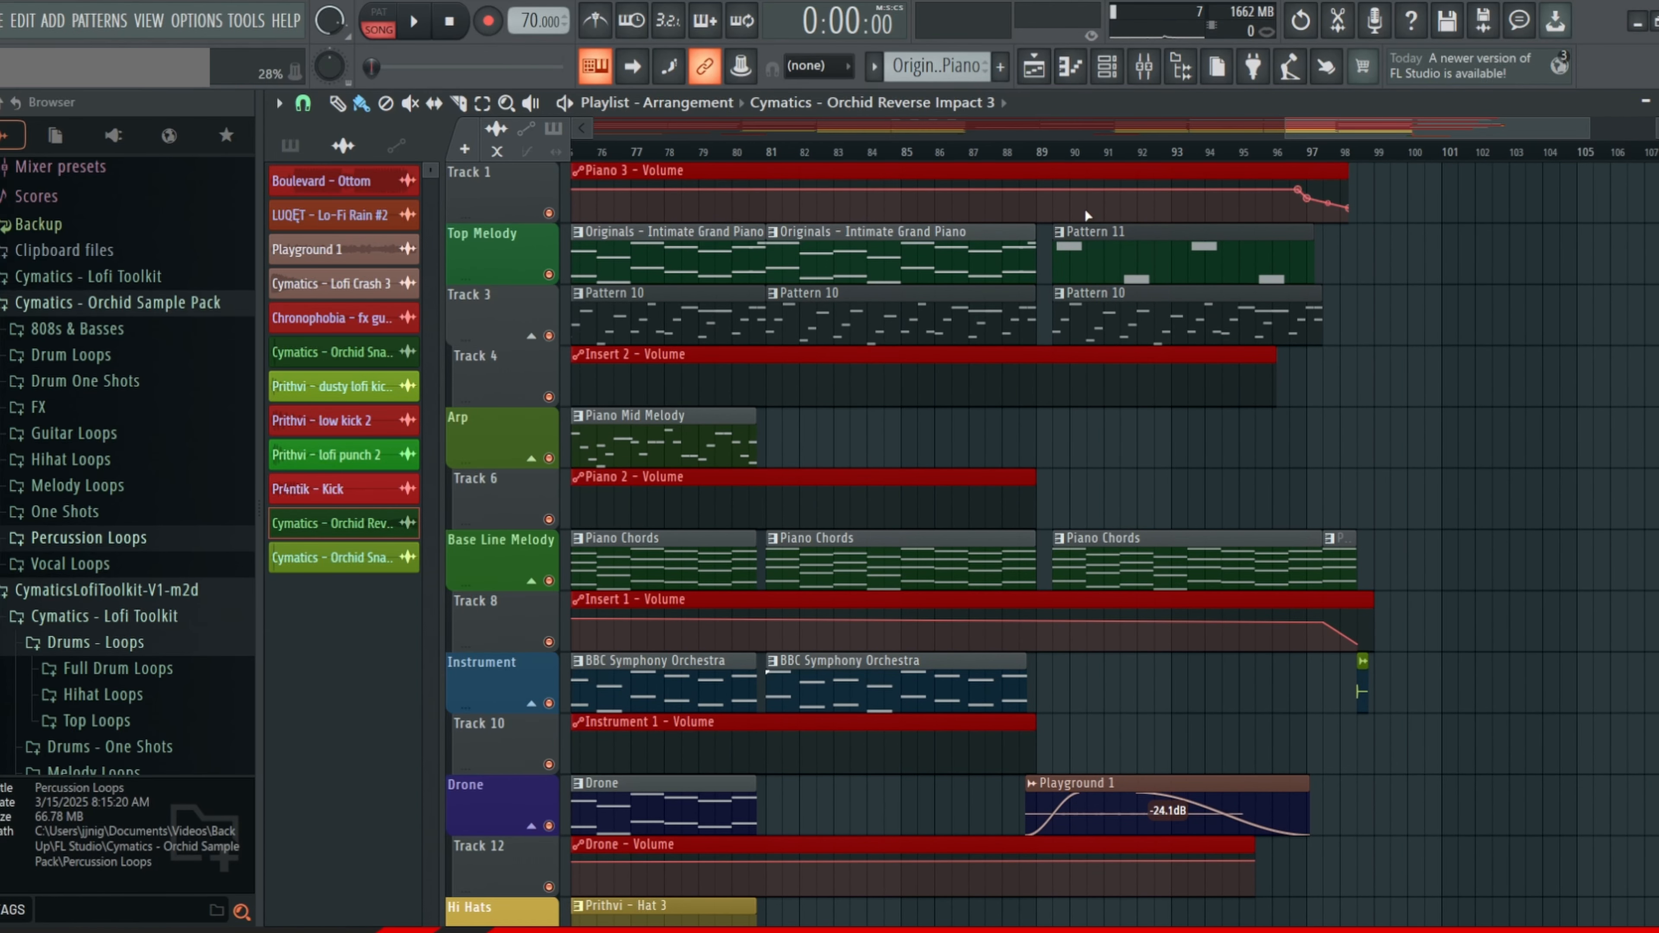
Step: Move the song position to the start of the ending, view the Pattern 11 clip's notes in the piano roll and return to the playlist
click(1051, 157)
double_click(1055, 262)
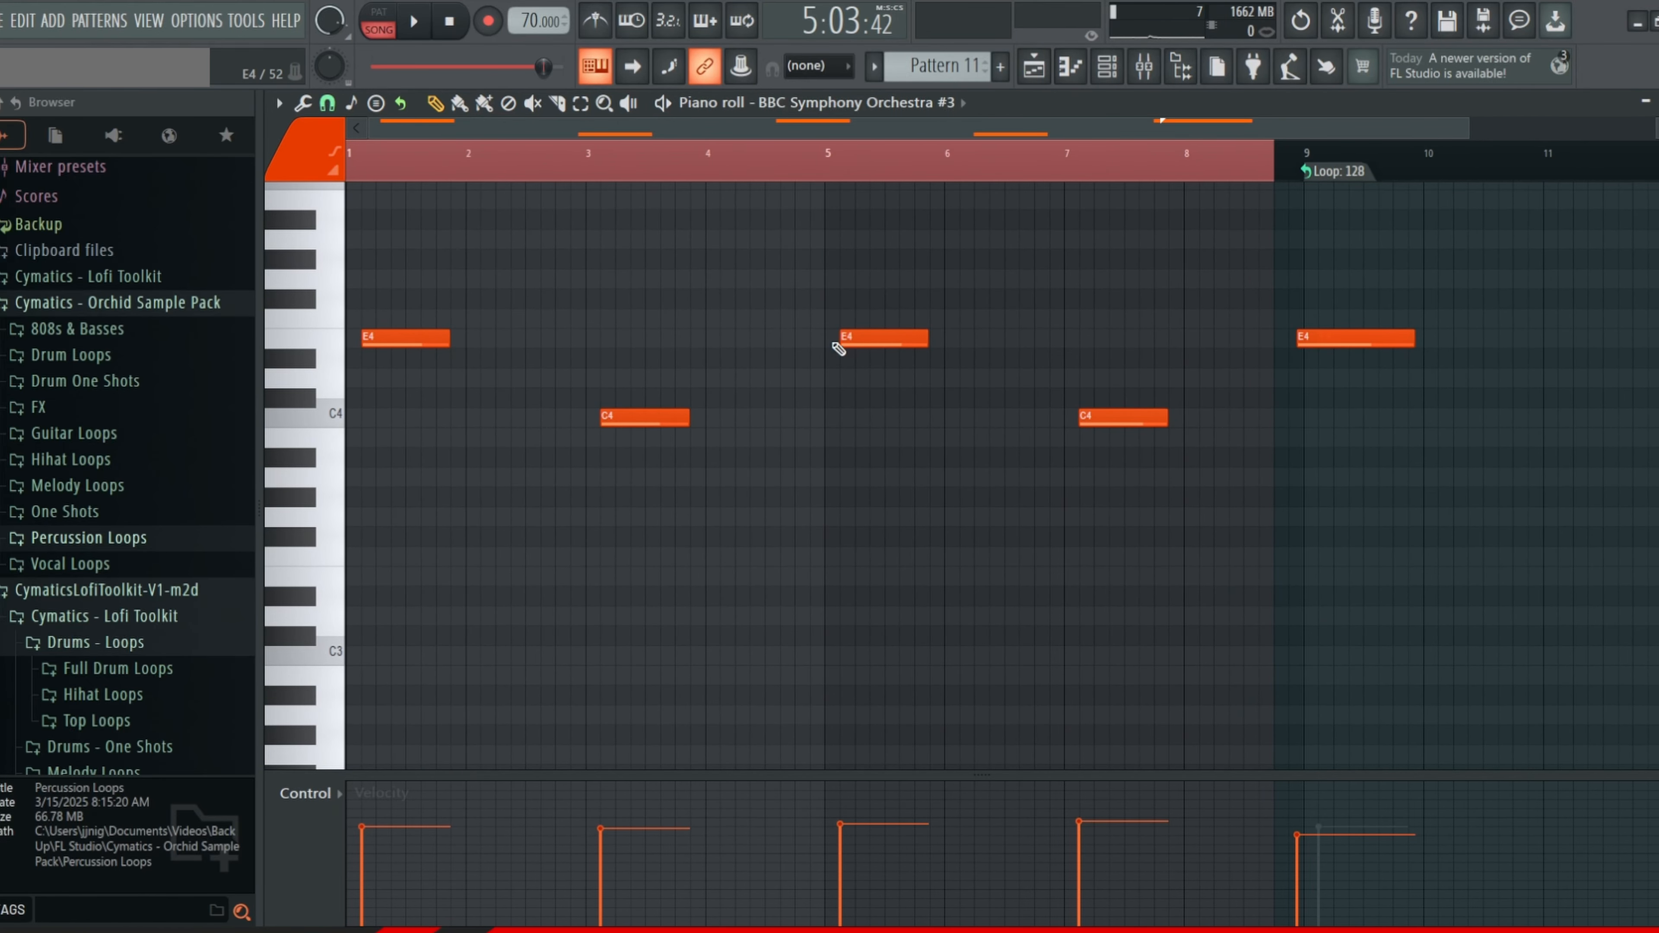
click(1034, 72)
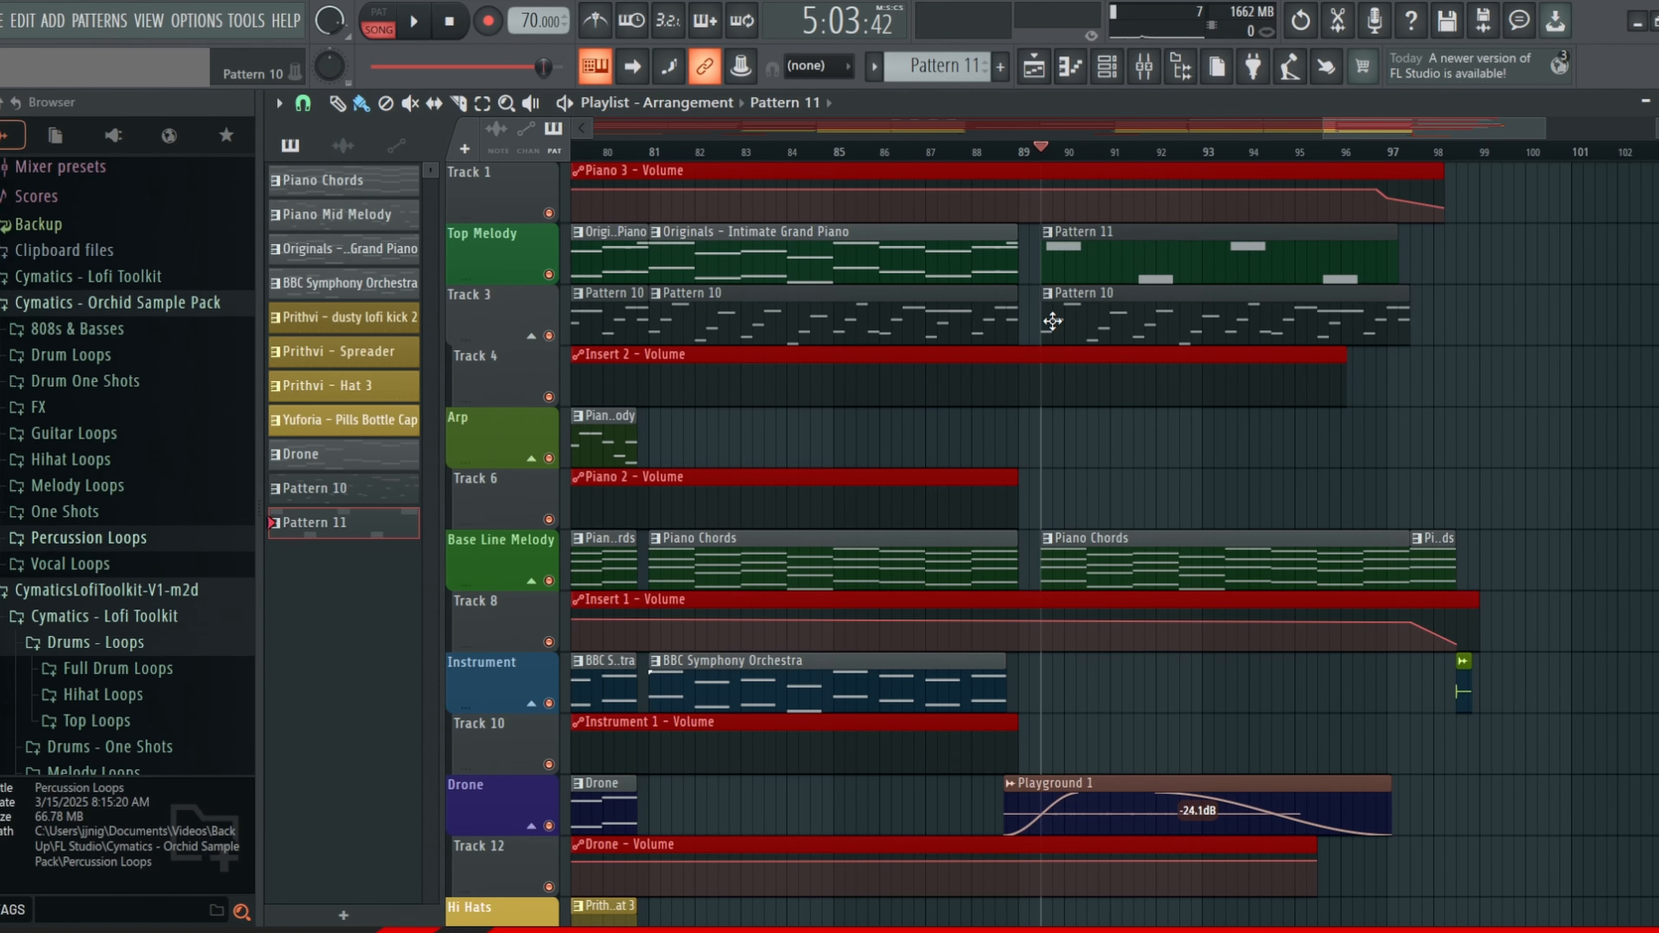
Step: Reopen Pattern 11 in the piano roll, play it in pattern mode, stop and return to the playlist
double_click(1141, 282)
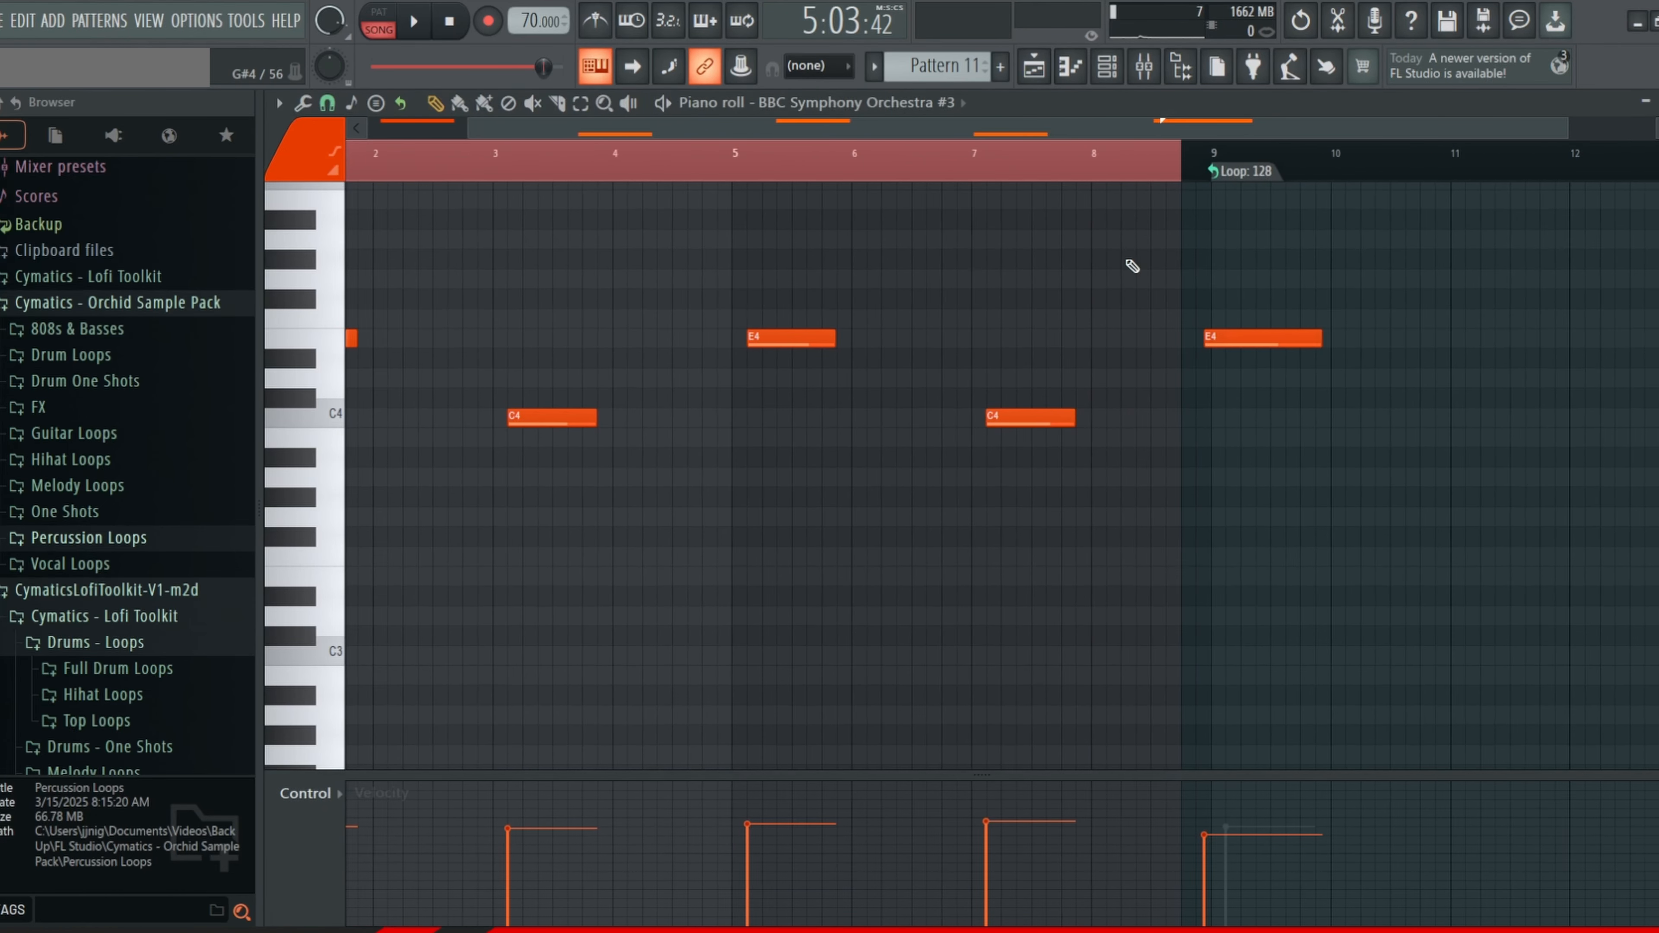
click(379, 22)
click(414, 21)
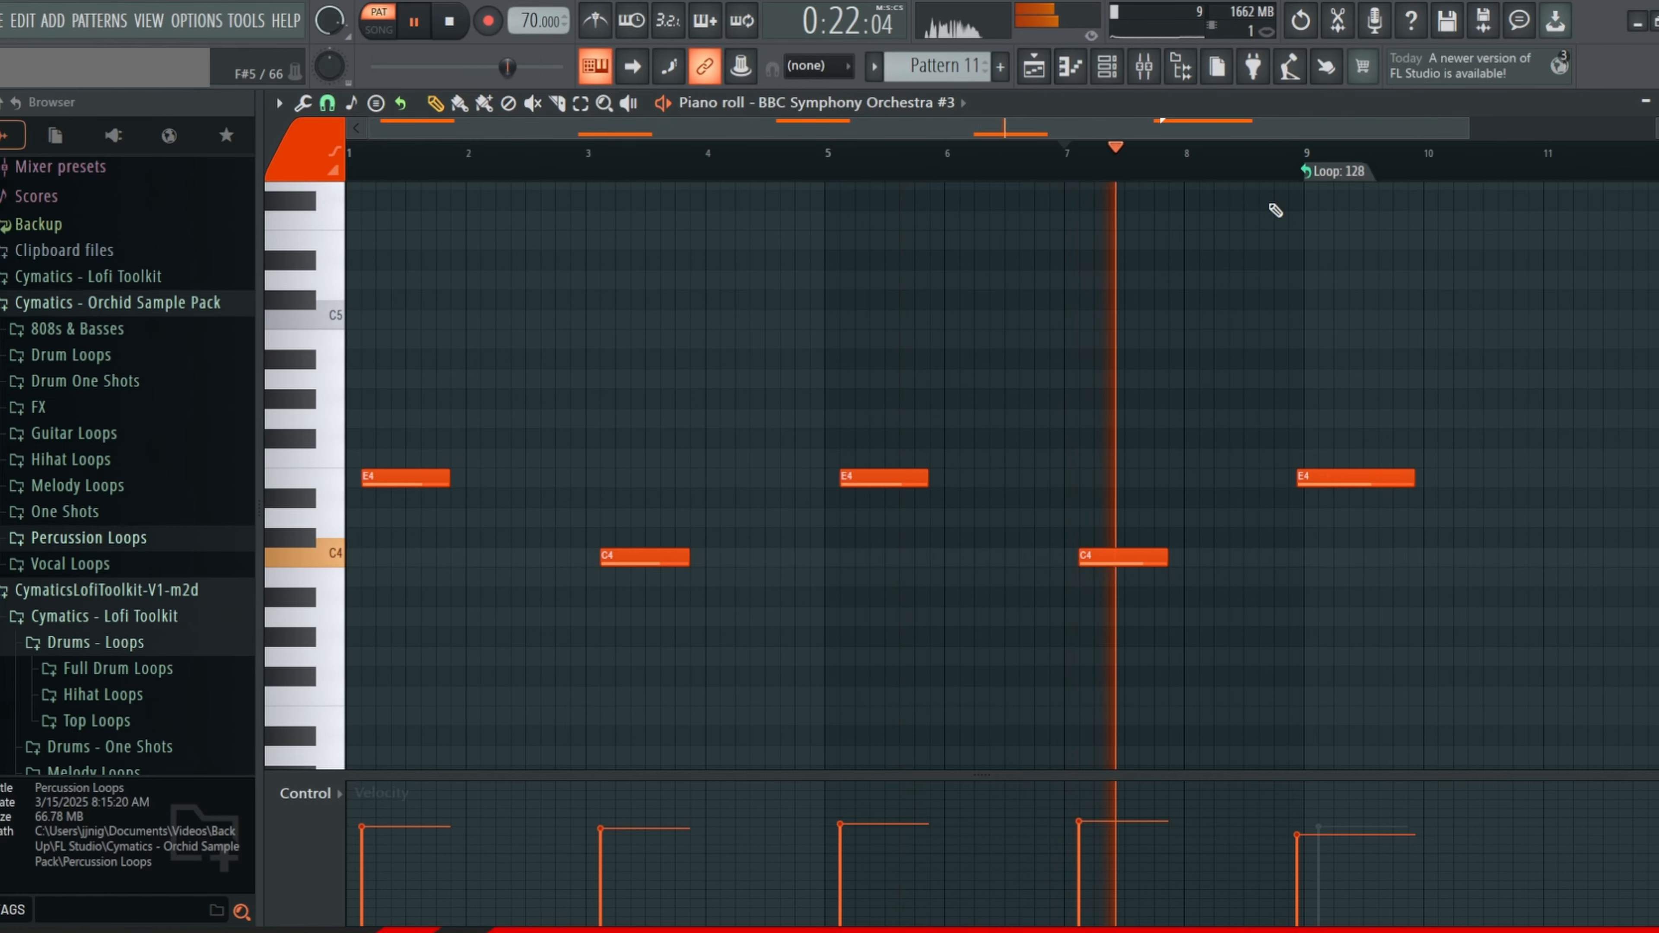
click(1275, 178)
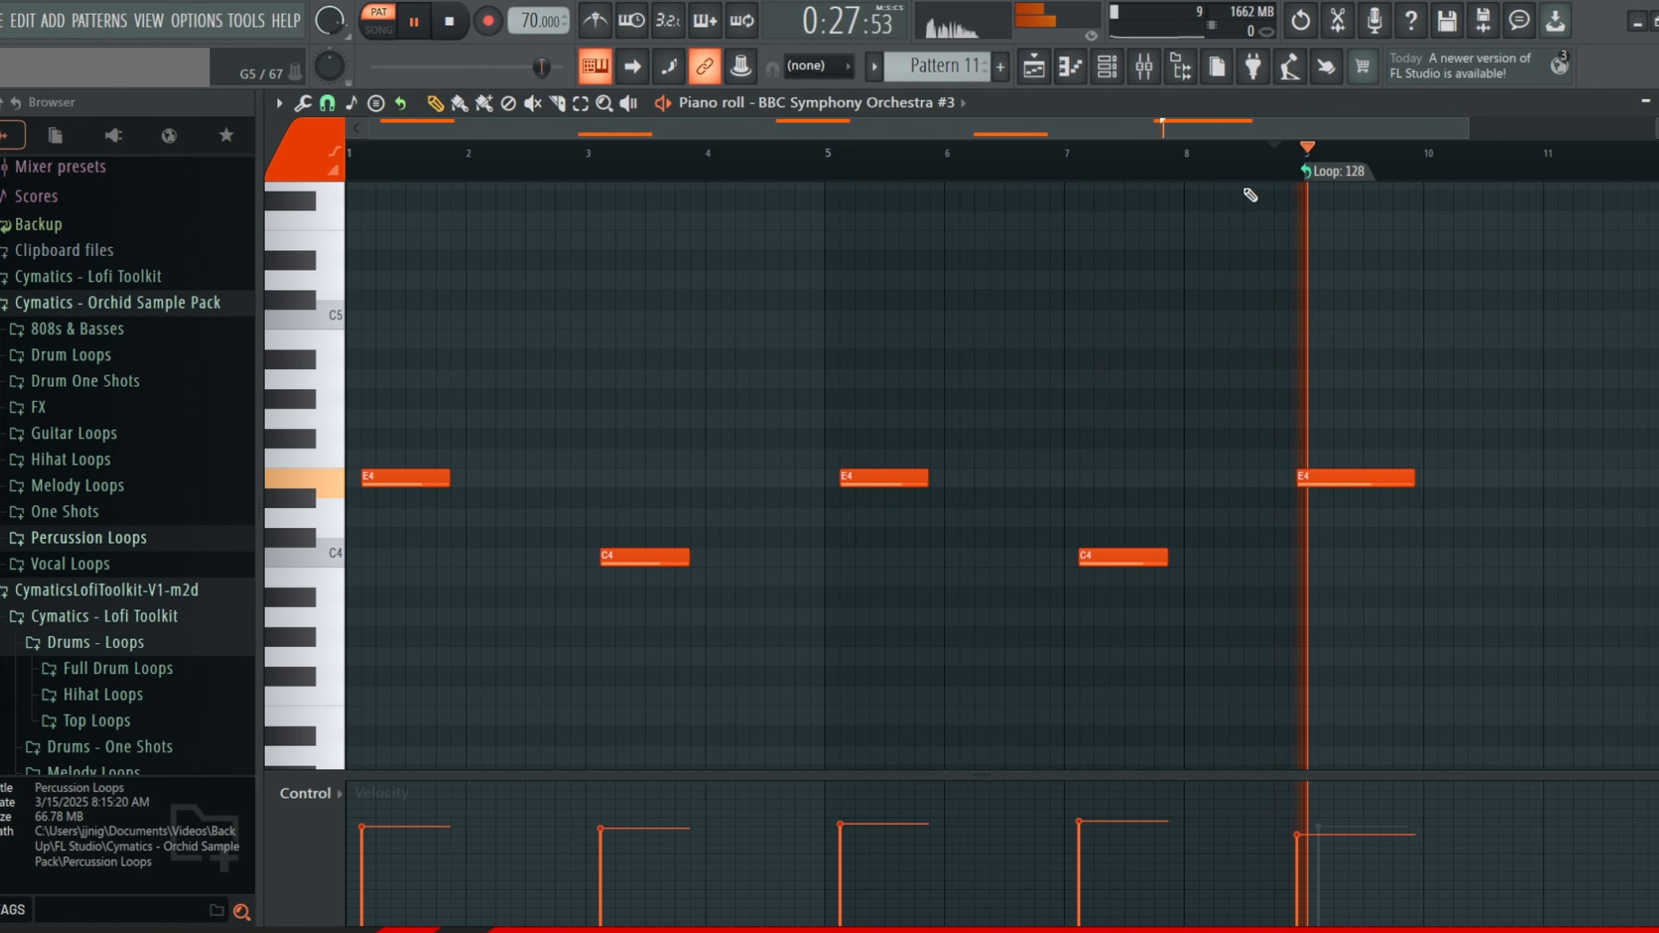
click(456, 36)
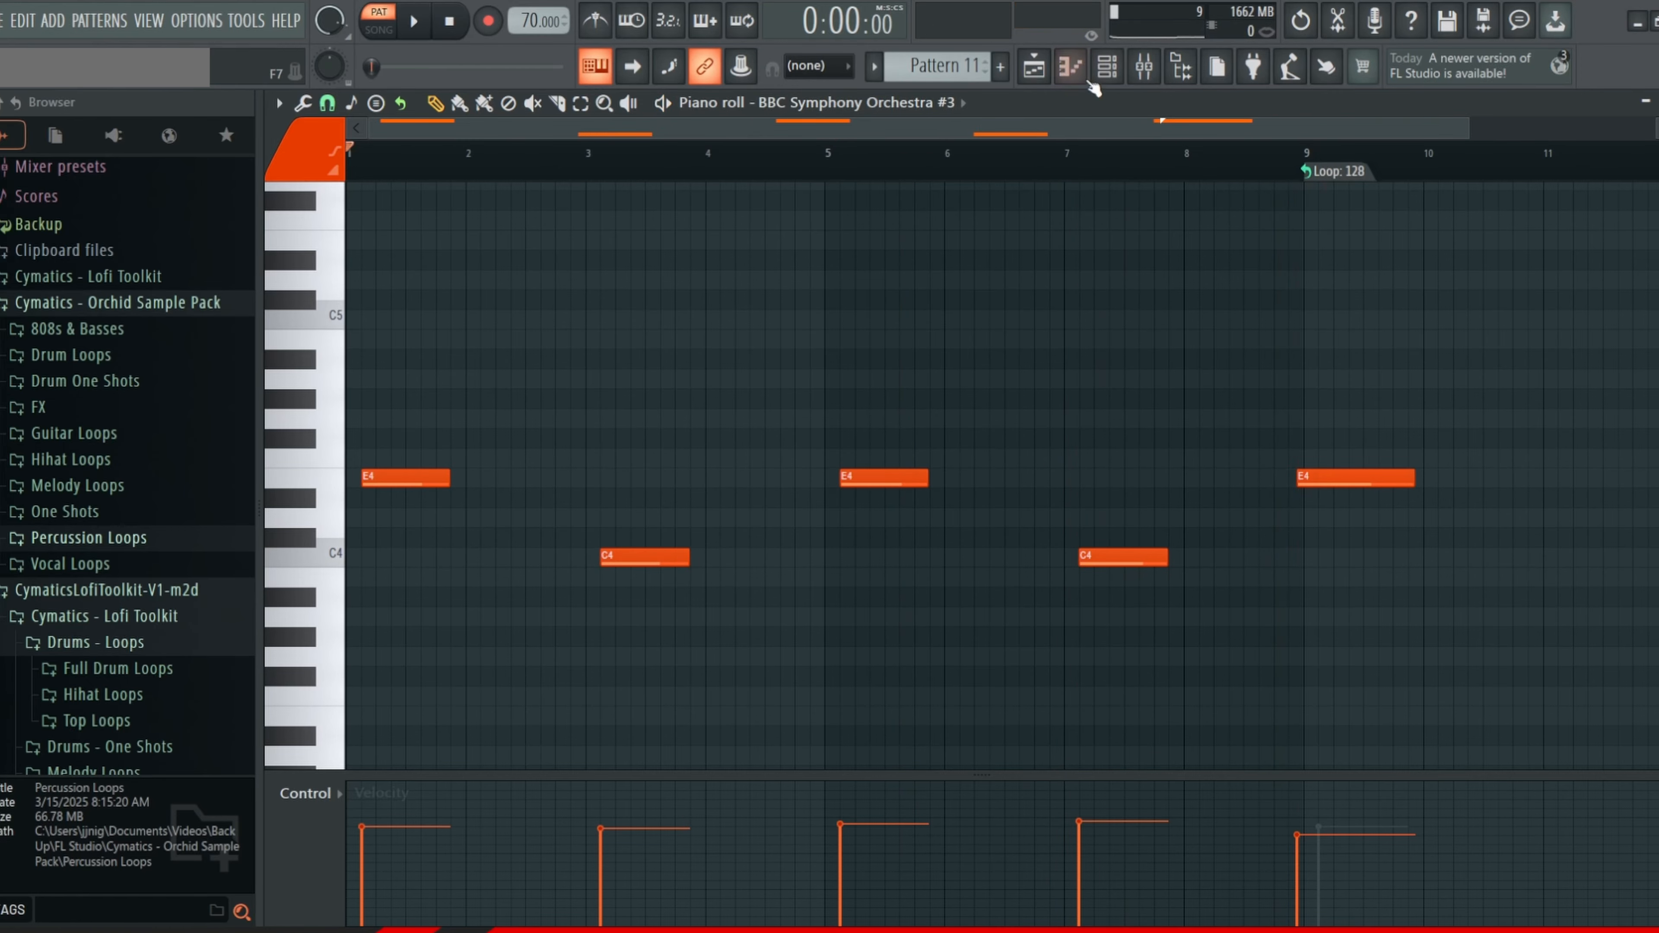
click(1033, 65)
Step: Compare the ending's melody, chord and drone clips with where the drum and ambience clips stop, between bars 77 and 98
scroll(1152, 395, right, 2)
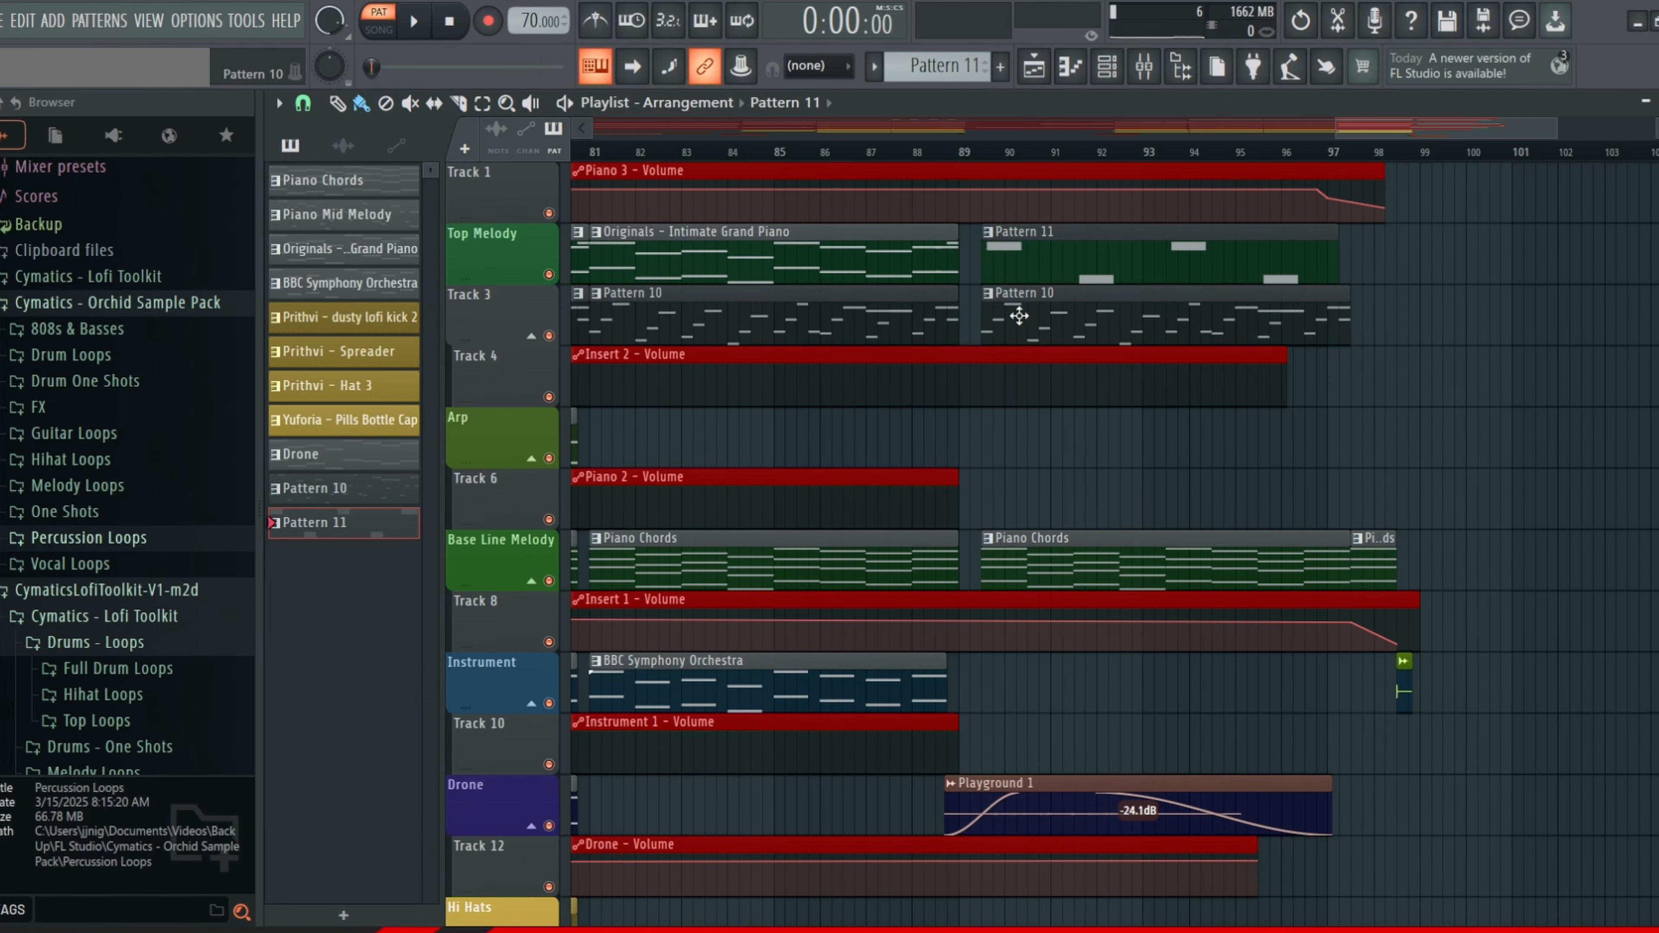
scroll(1067, 434, down, 2)
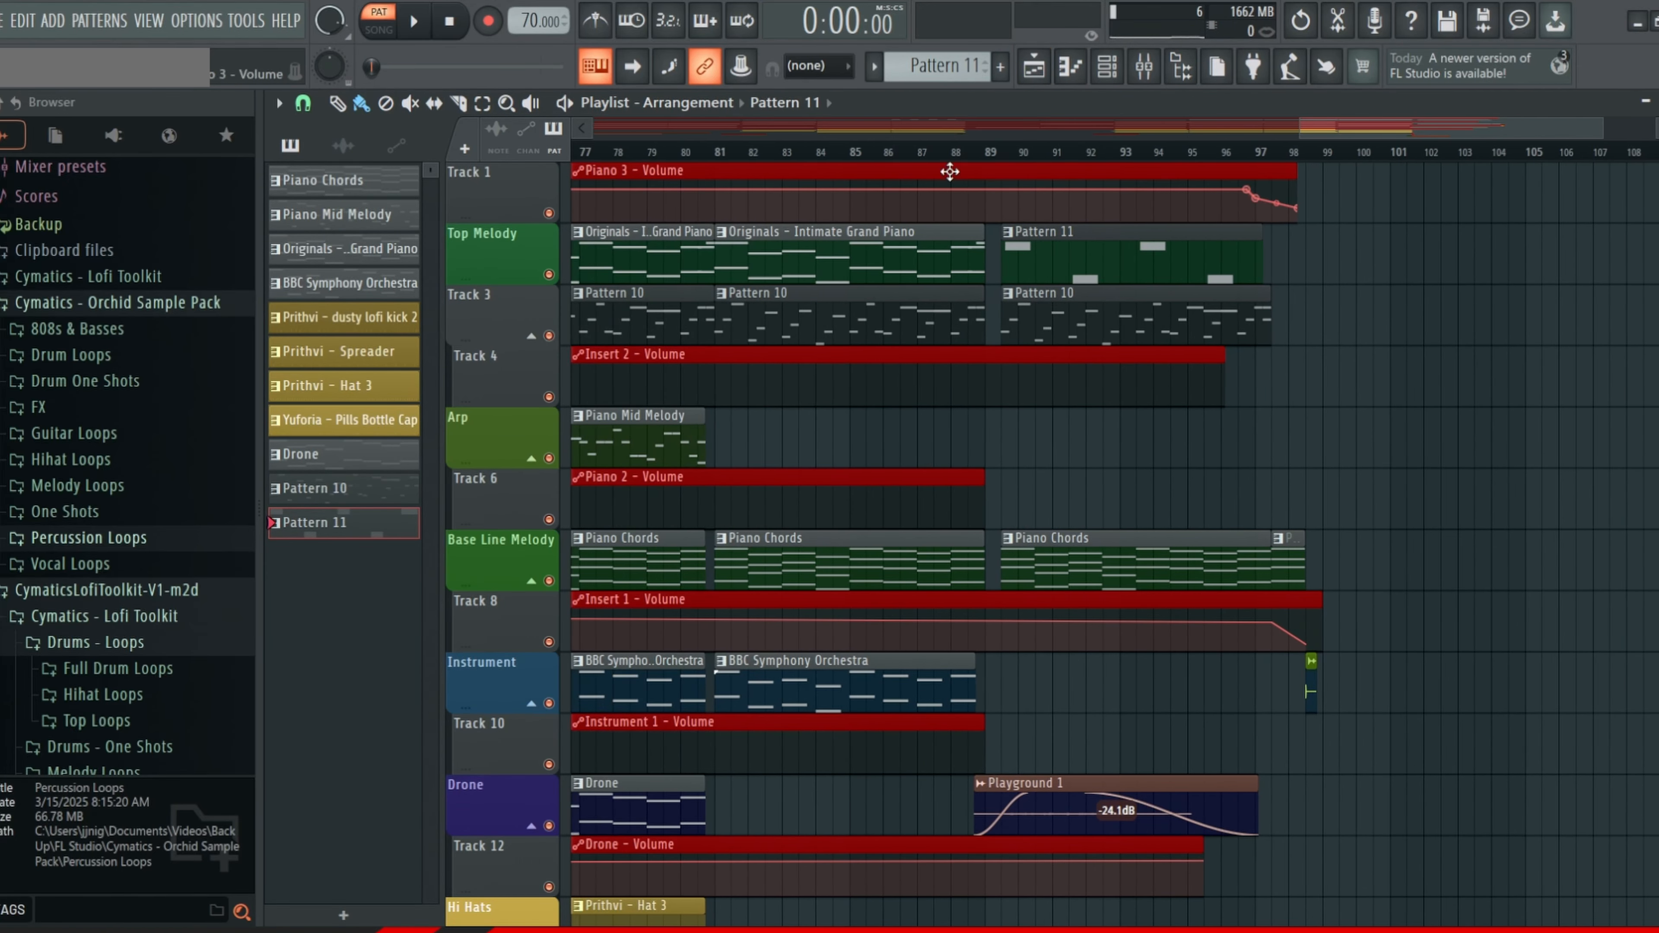
scroll(915, 371, down, 5)
scroll(980, 490, down, 6)
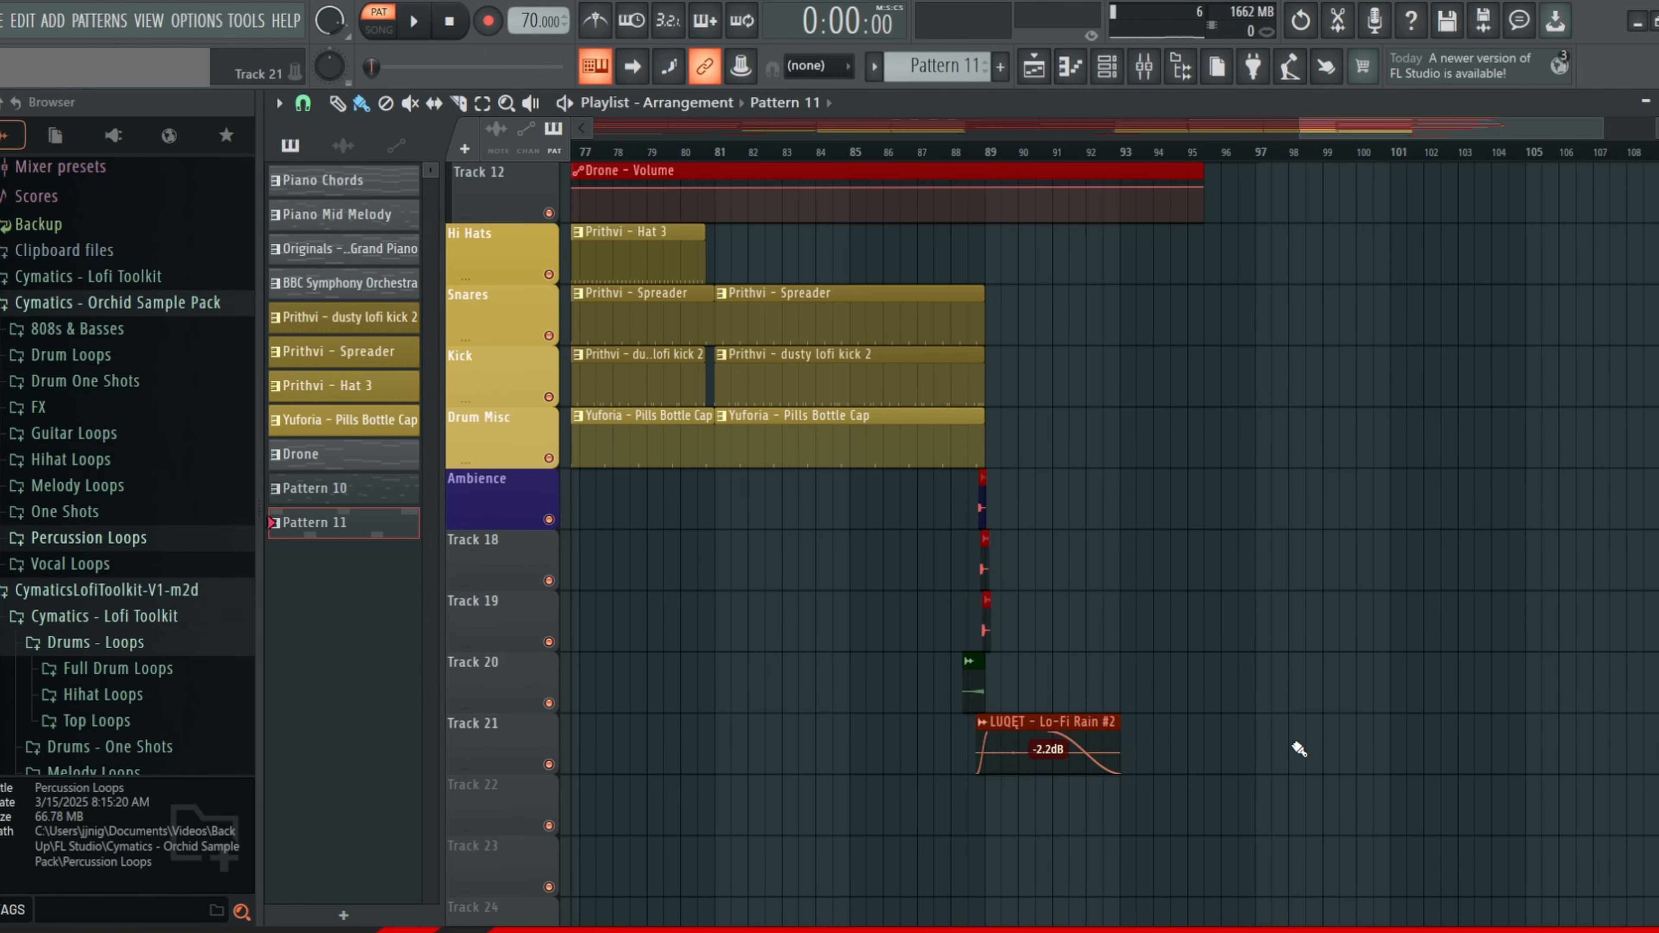
scroll(1332, 515, up, 7)
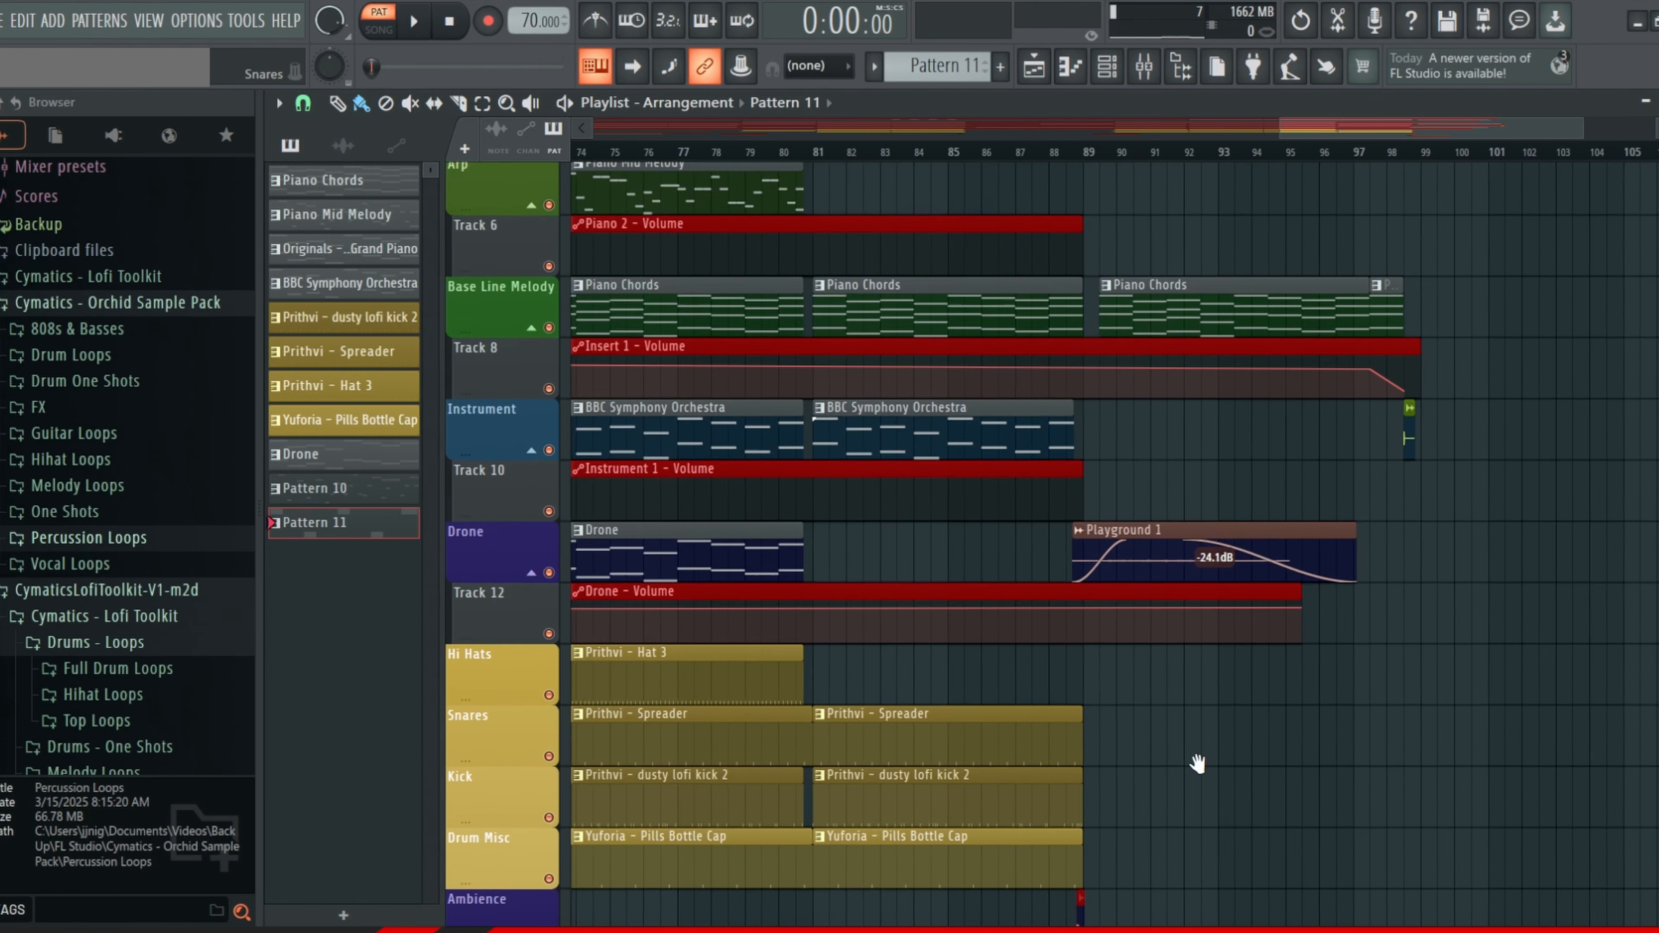
scroll(1215, 567, down, 3)
scroll(1241, 510, down, 2)
drag(1260, 479, 1123, 366)
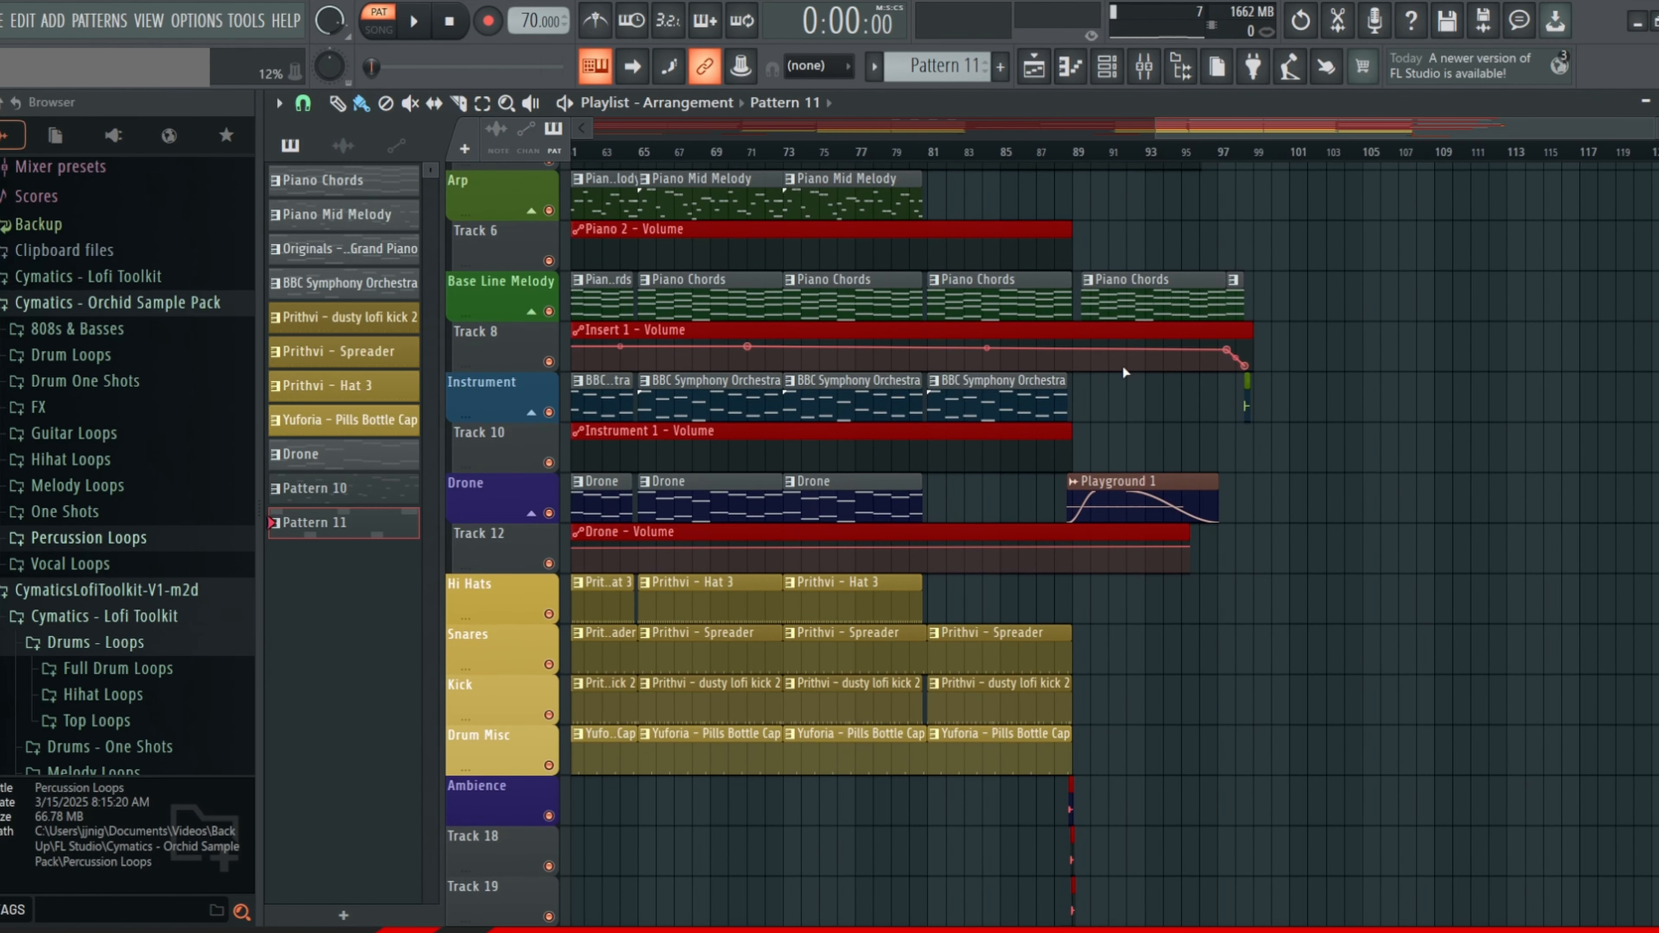
Step: Play the arrangement from about bar 87 through the transition and the ending past bar 97, then stop playback
click(1043, 160)
key(space)
drag(1279, 332, 1258, 630)
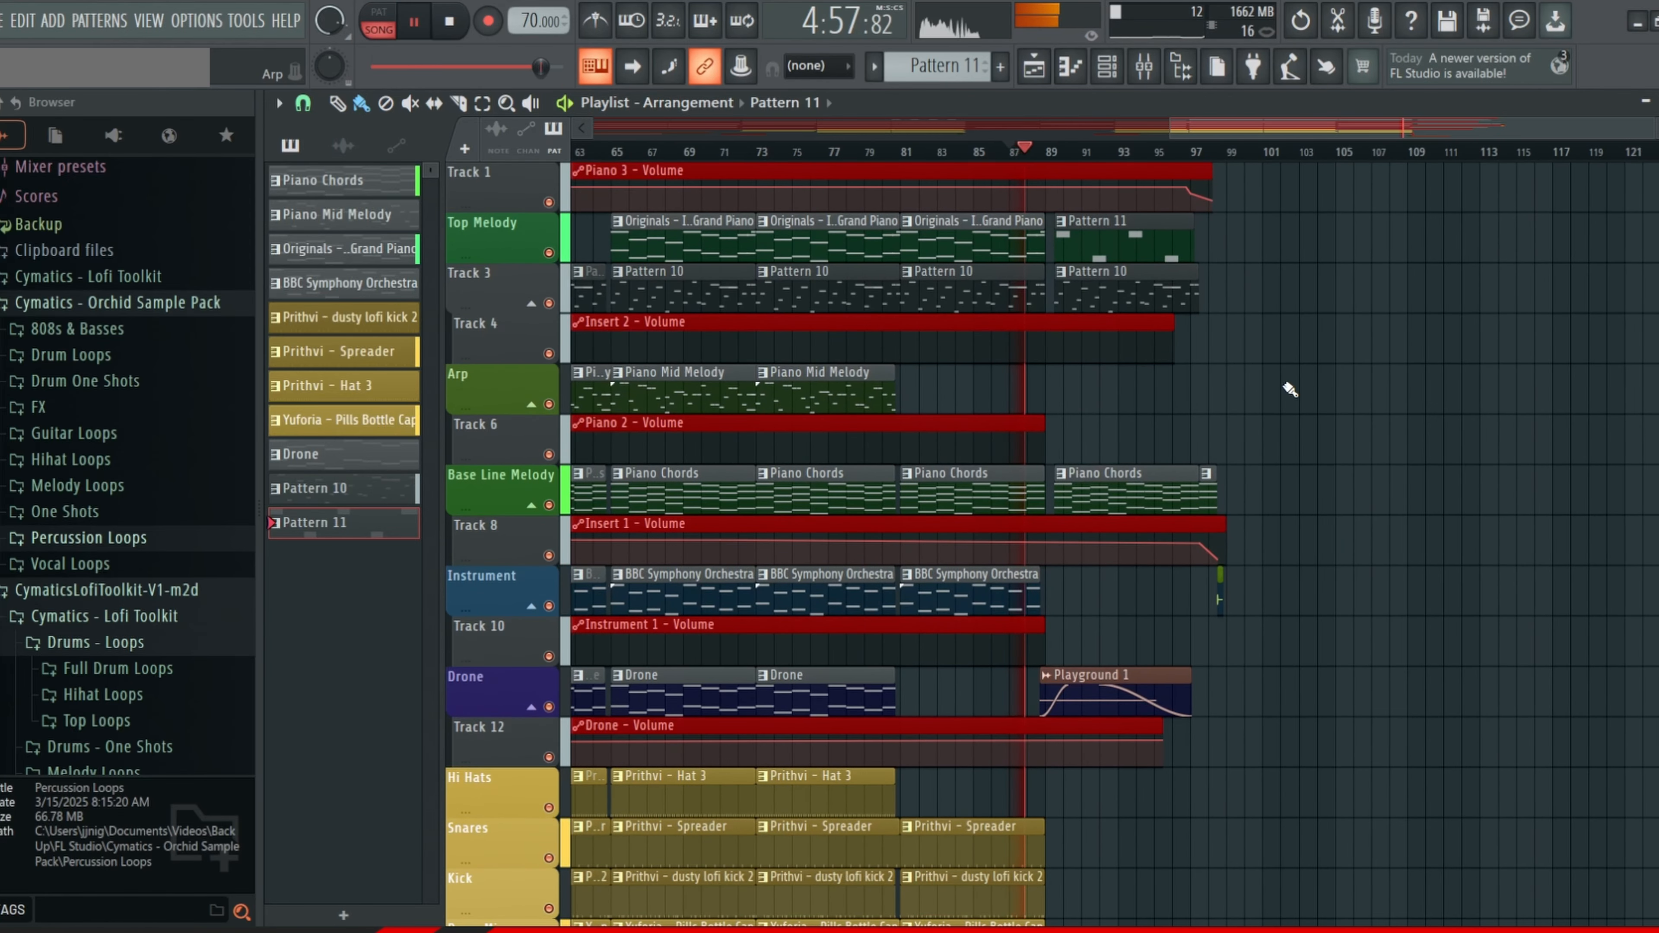
scroll(1251, 393, up, 2)
scroll(1251, 392, up, 2)
drag(1270, 394, 1130, 407)
scroll(991, 237, up, 3)
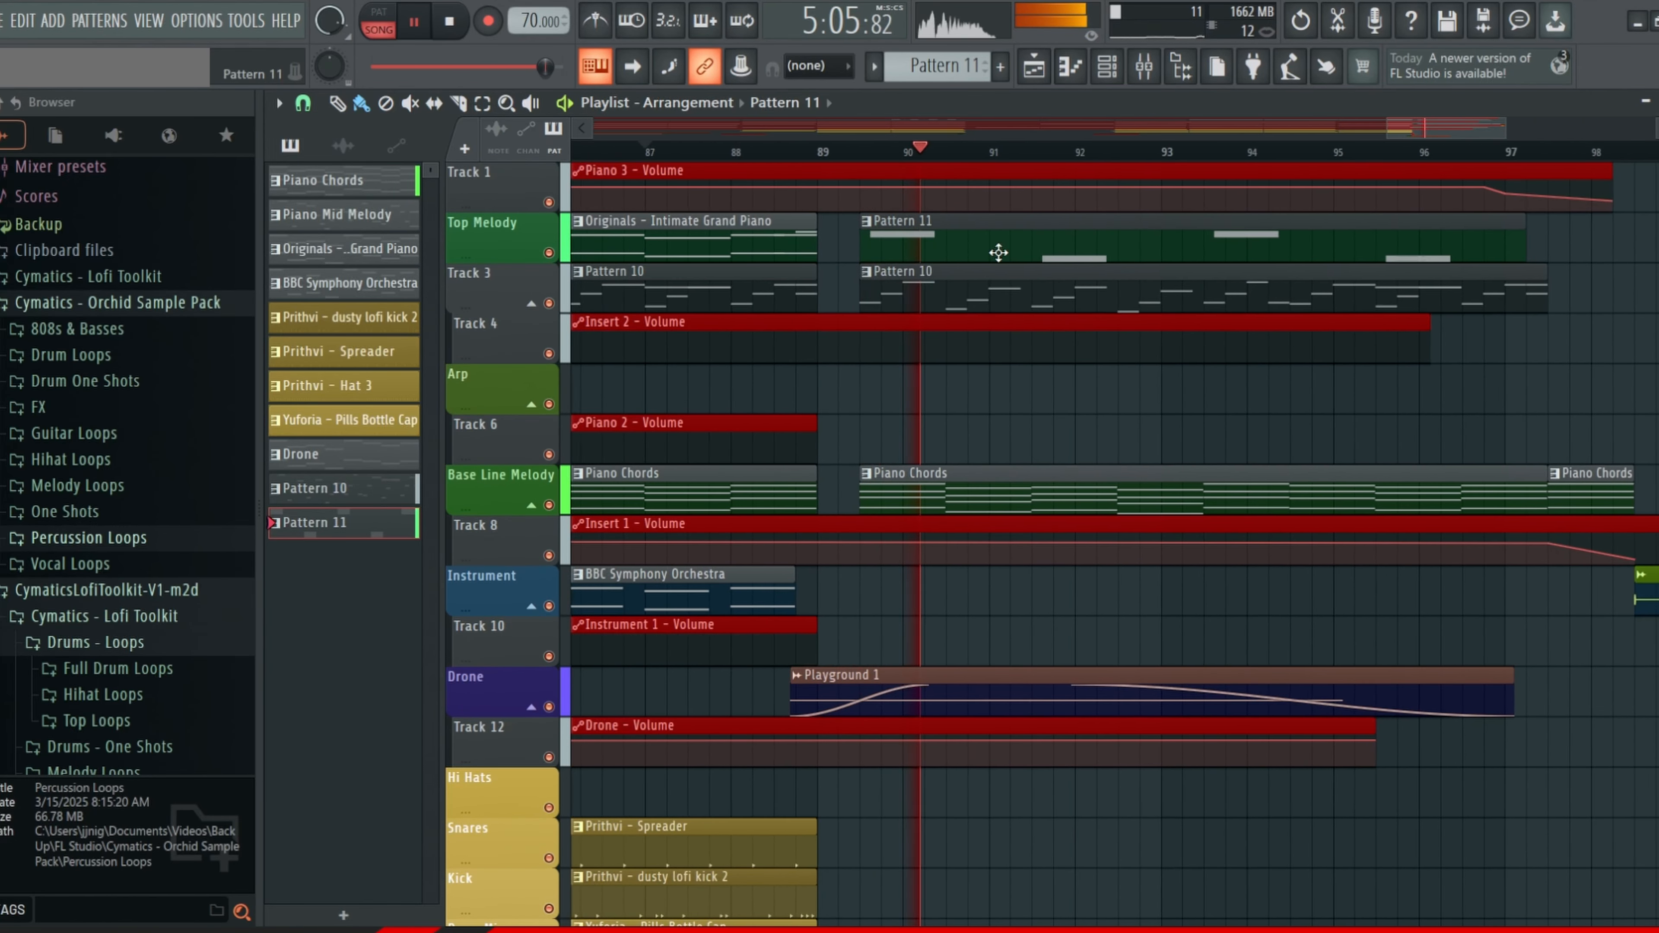
scroll(1055, 366, down, 3)
scroll(1056, 367, up, 5)
drag(1056, 367, 1057, 446)
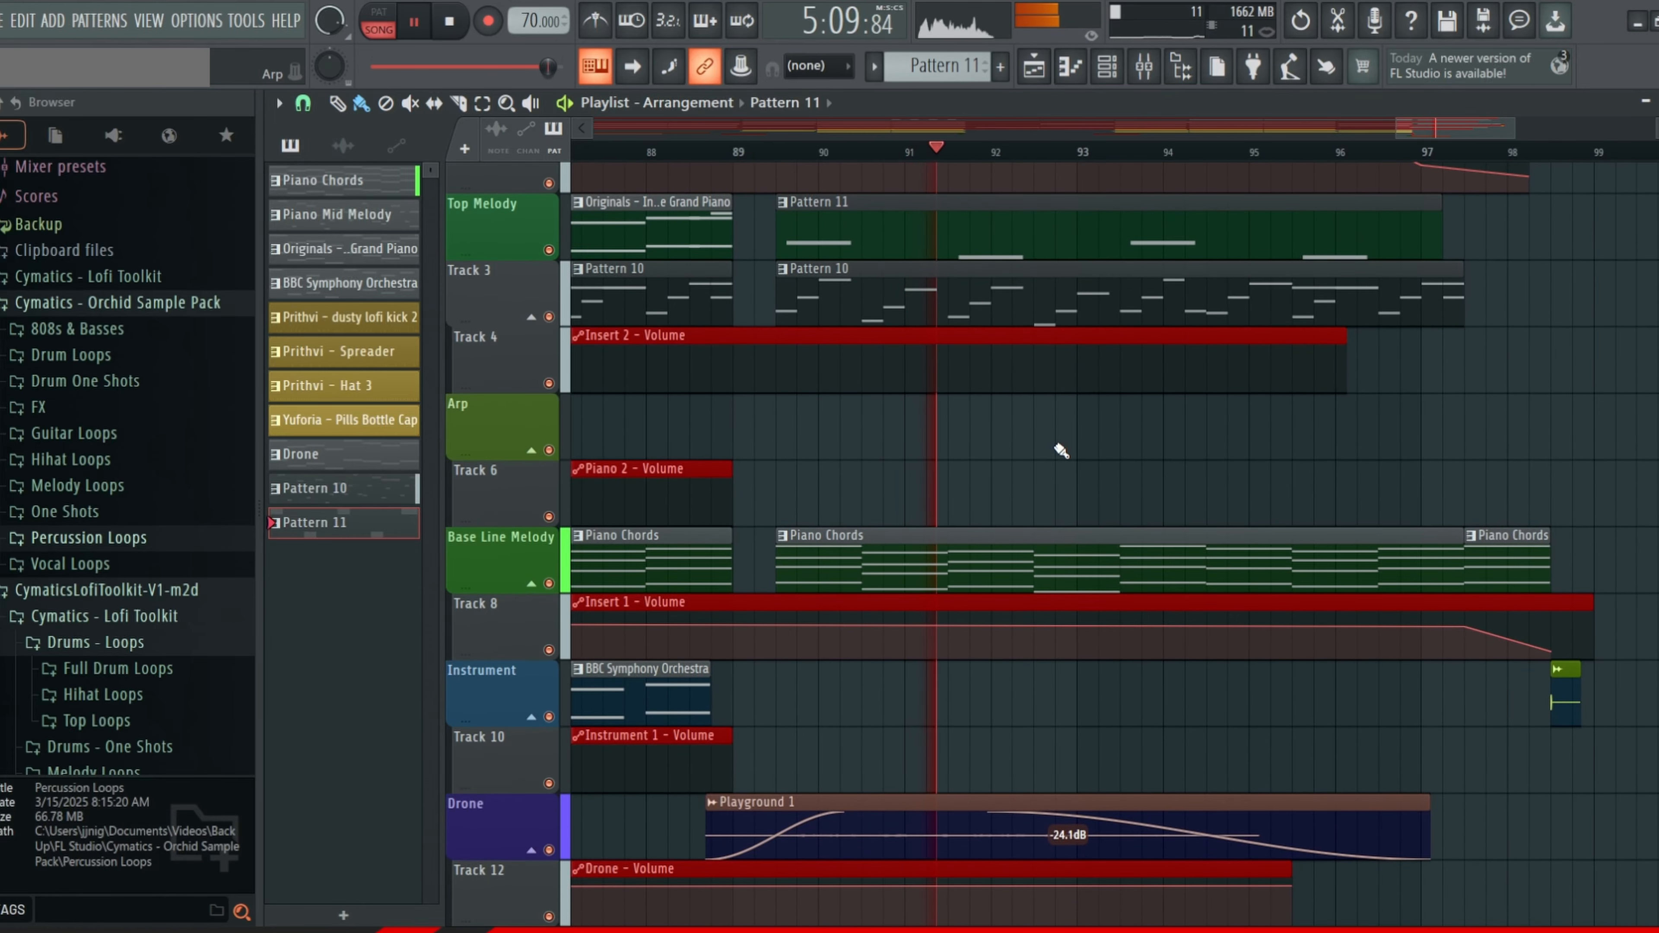
scroll(1104, 425, down, 1)
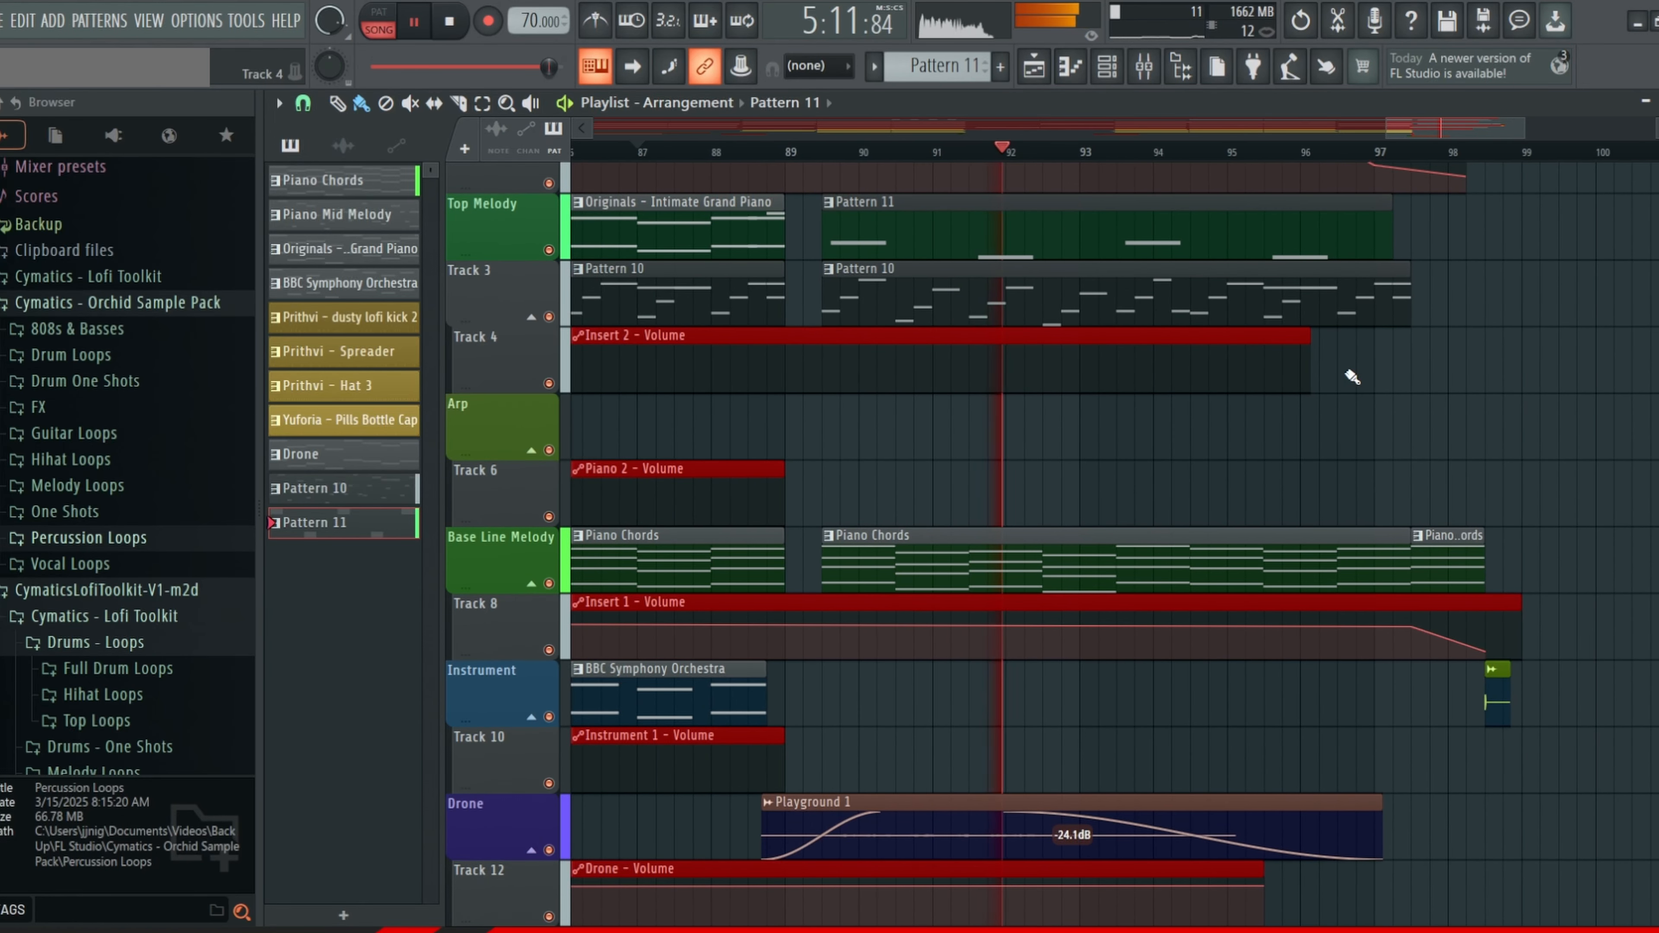
drag(1472, 376, 1385, 393)
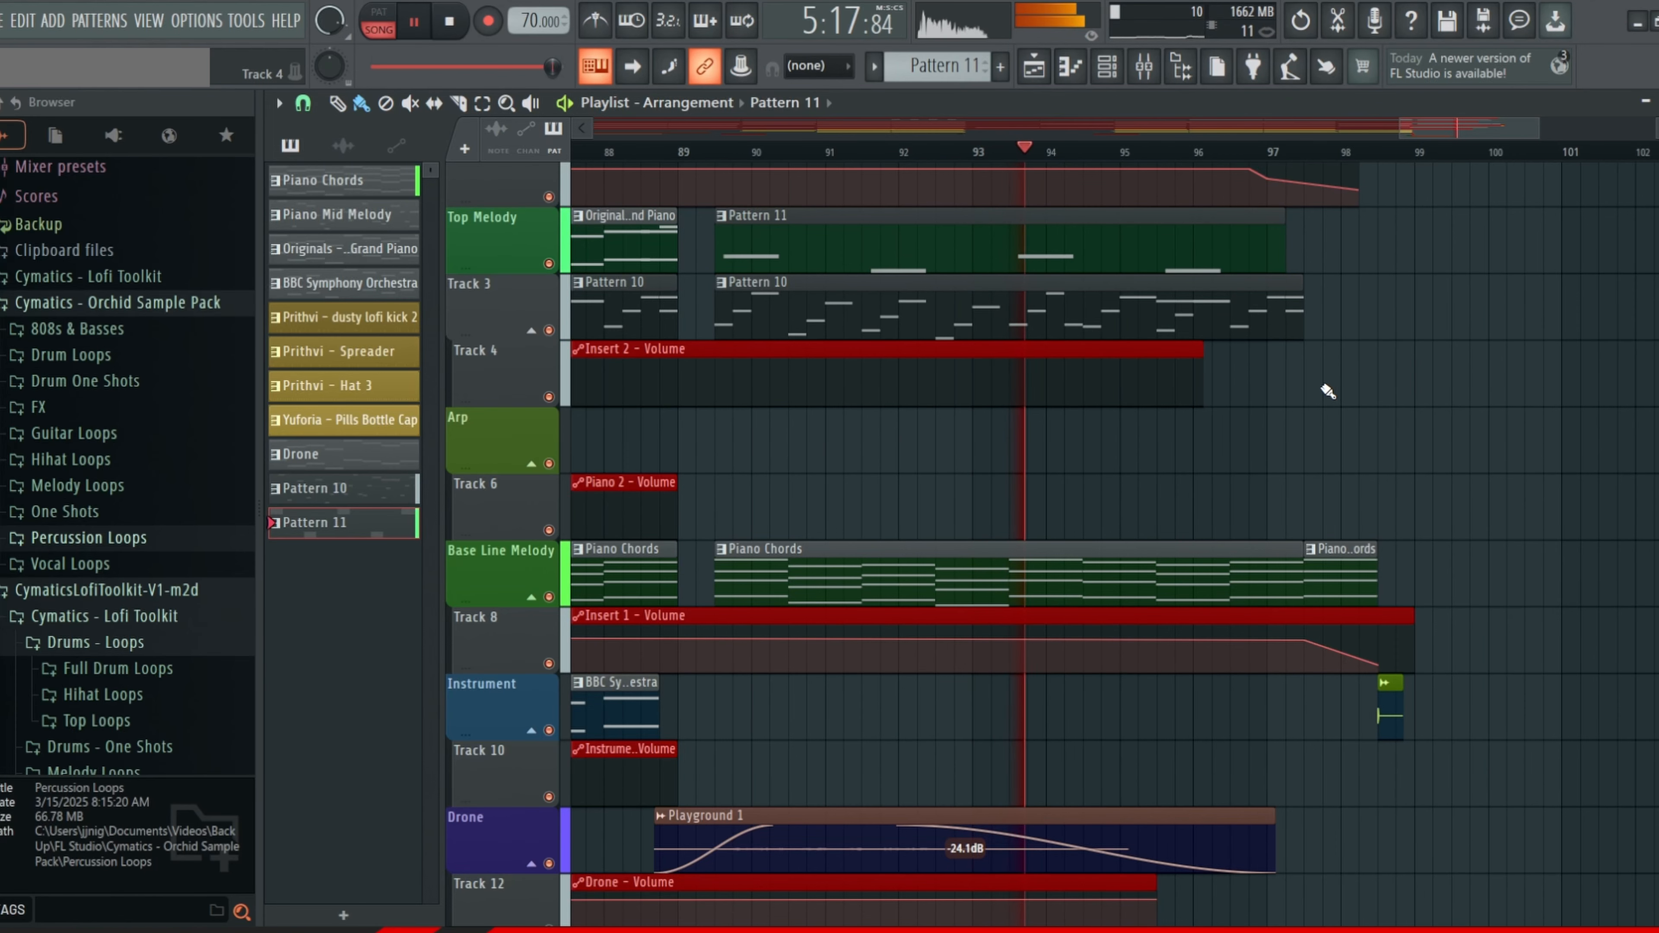
scroll(1329, 391, down, 2)
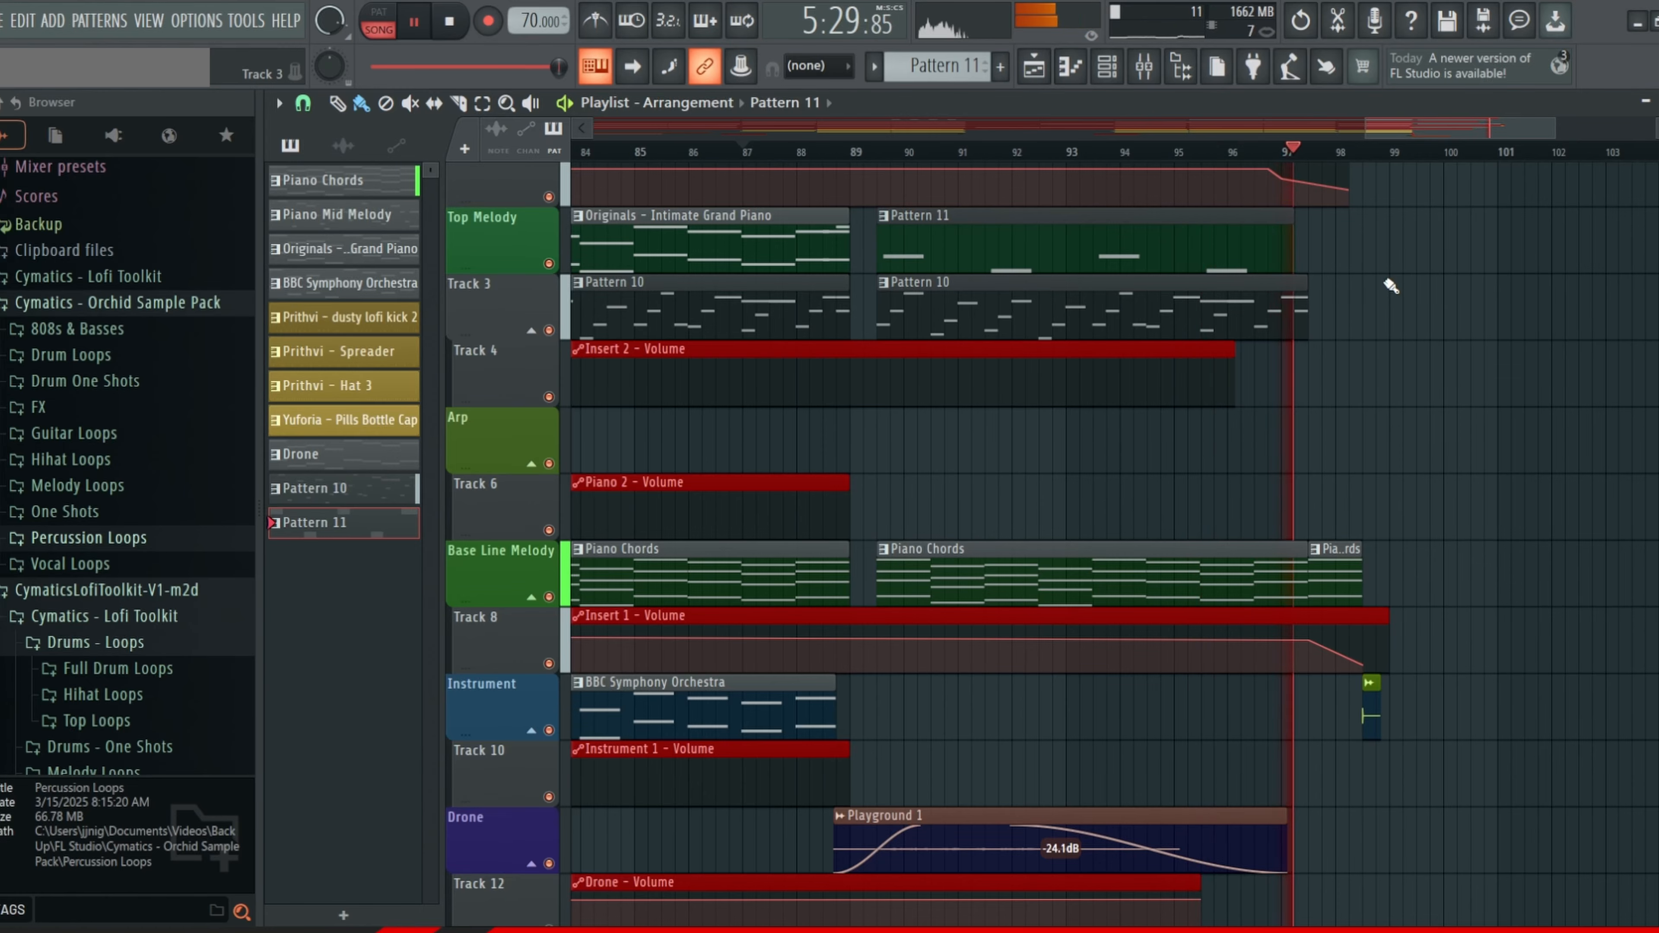
ctrl+scroll(1461, 528, up, 2)
ctrl+scroll(1460, 528, up, 1)
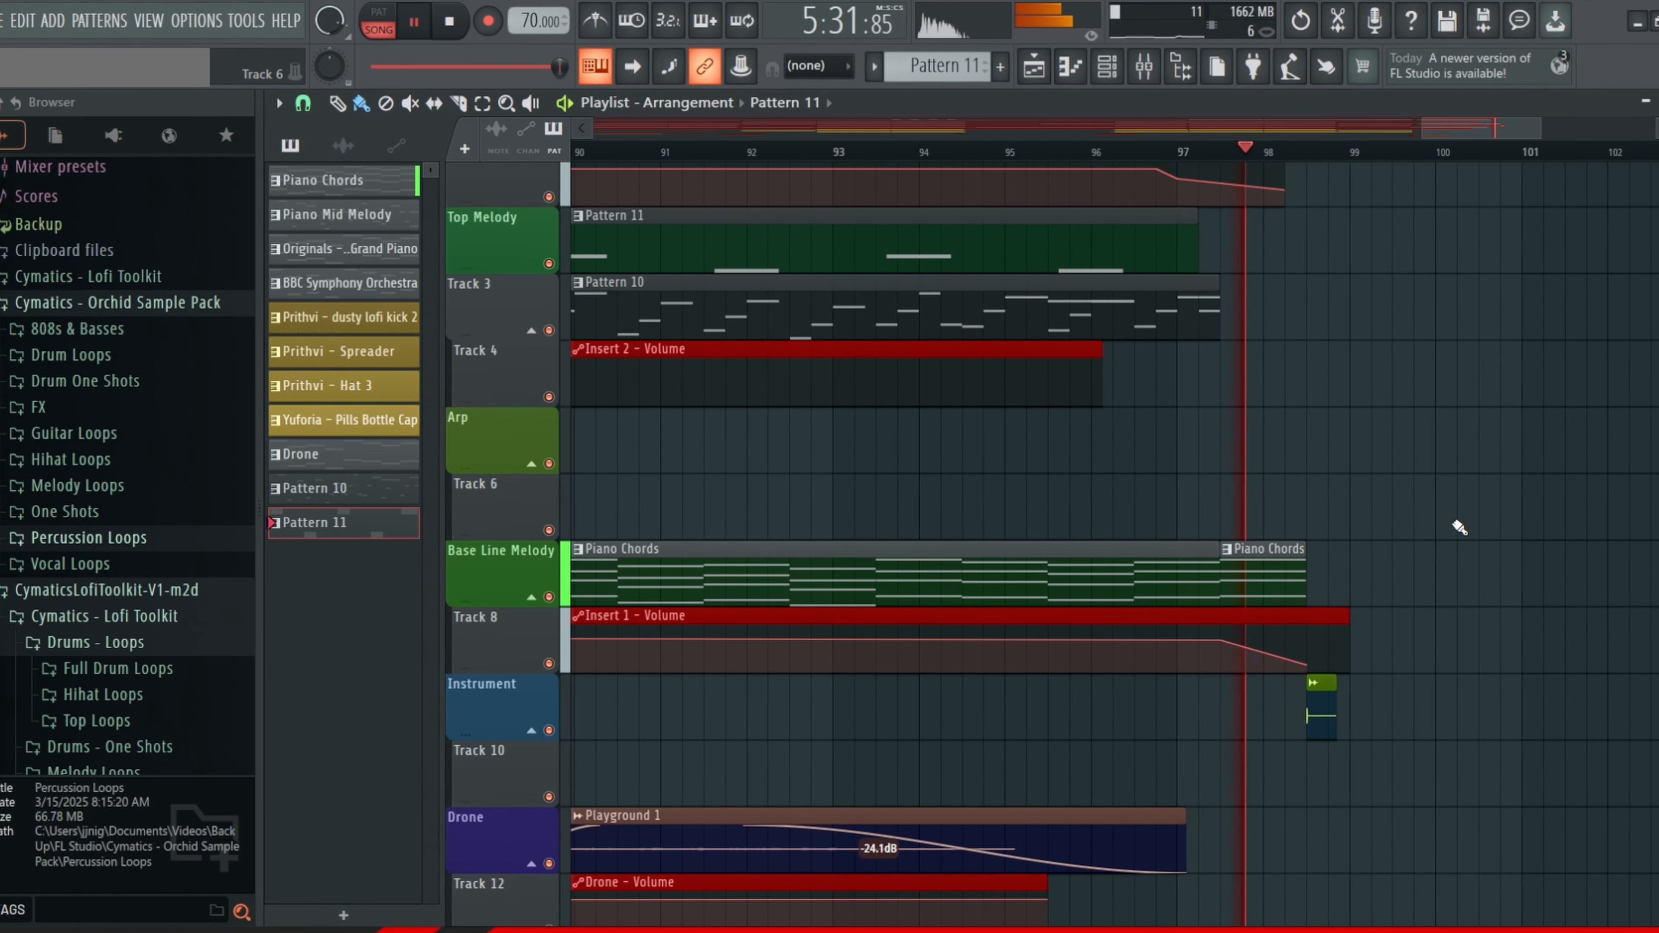
click(457, 29)
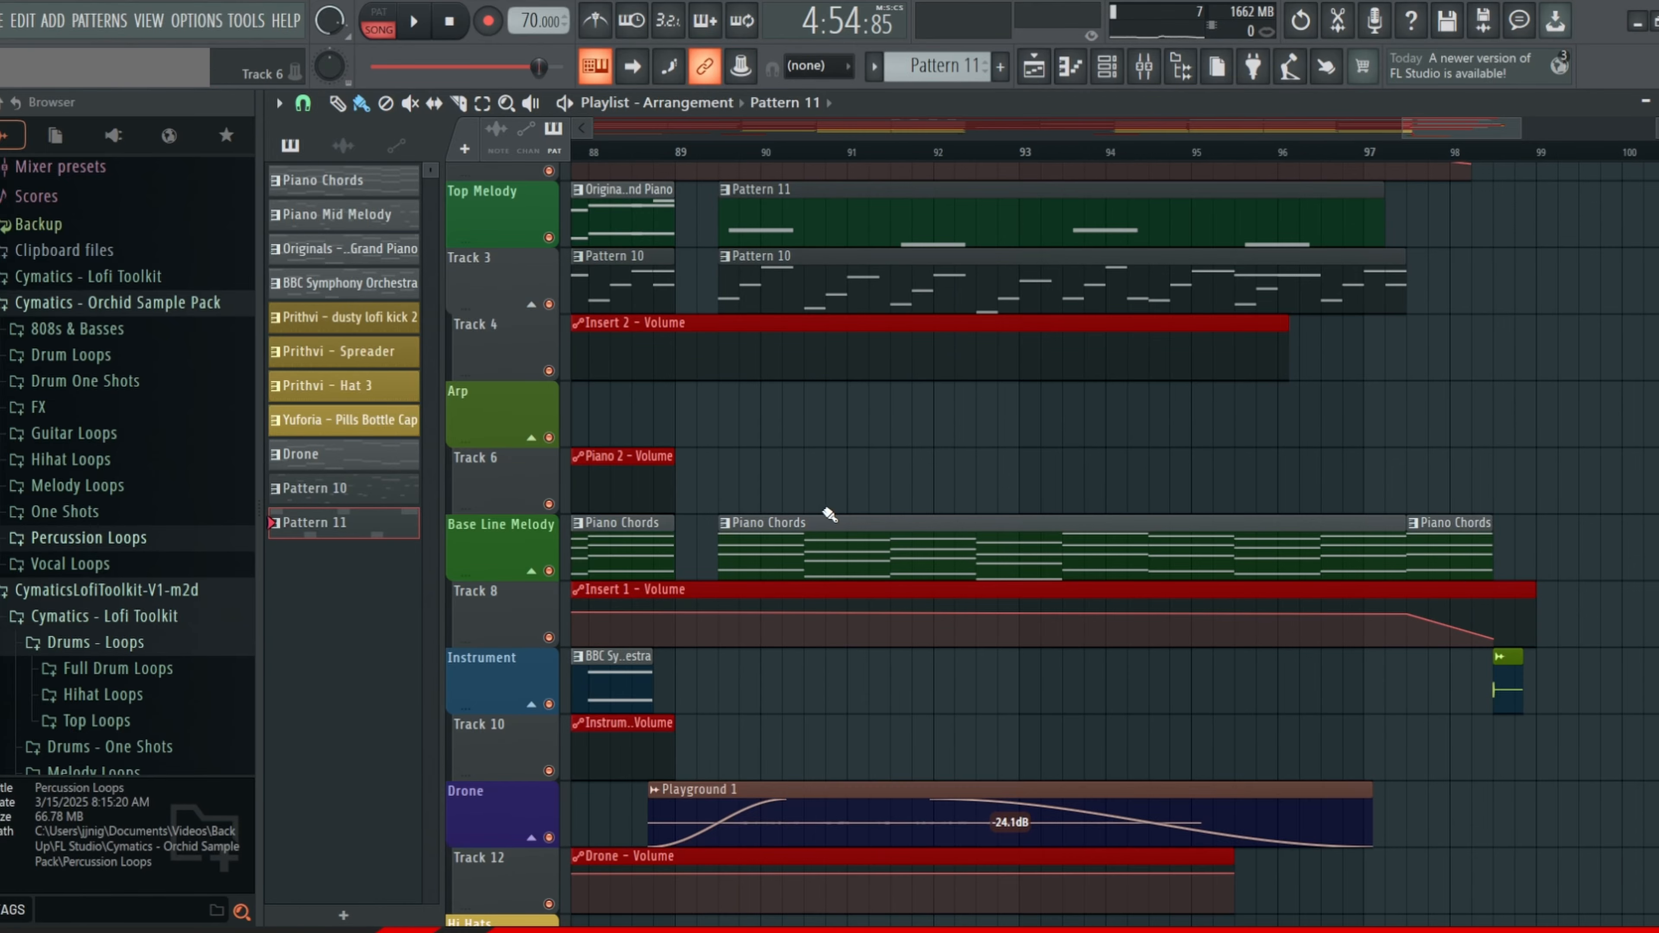
Step: Place a Piano Chords clip on Track 6 just before bar 90 and try to lengthen its end
click(783, 531)
click(741, 487)
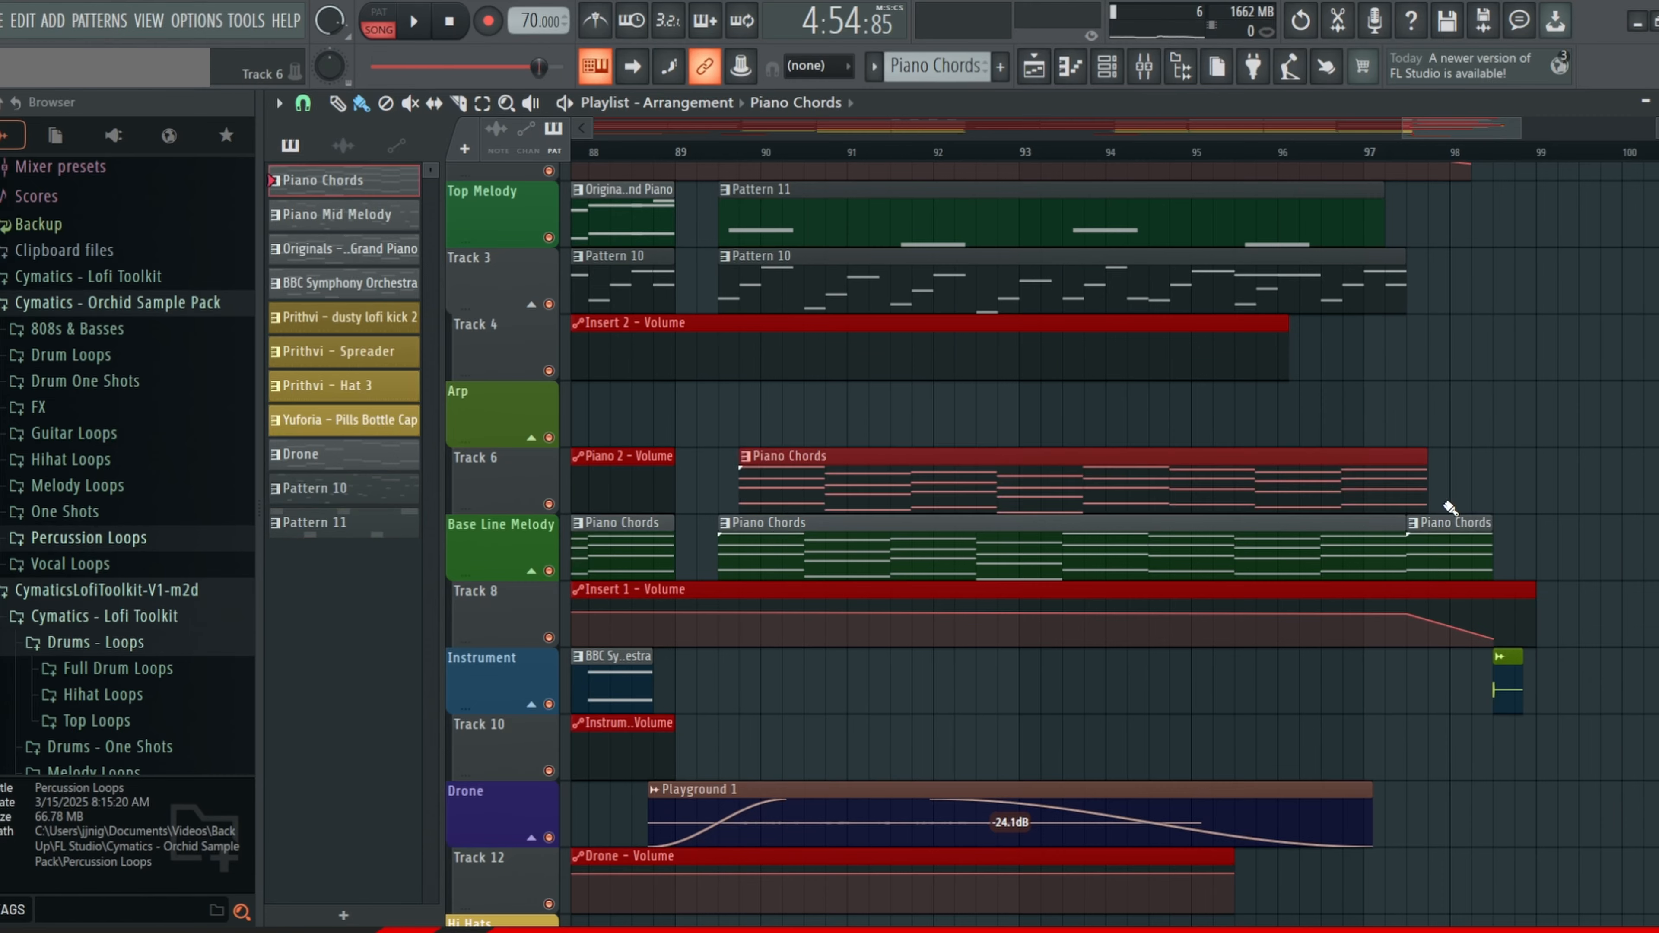
mouse_move(1428, 487)
mouse_down()
mouse_move(824, 475)
mouse_move(1480, 477)
mouse_up()
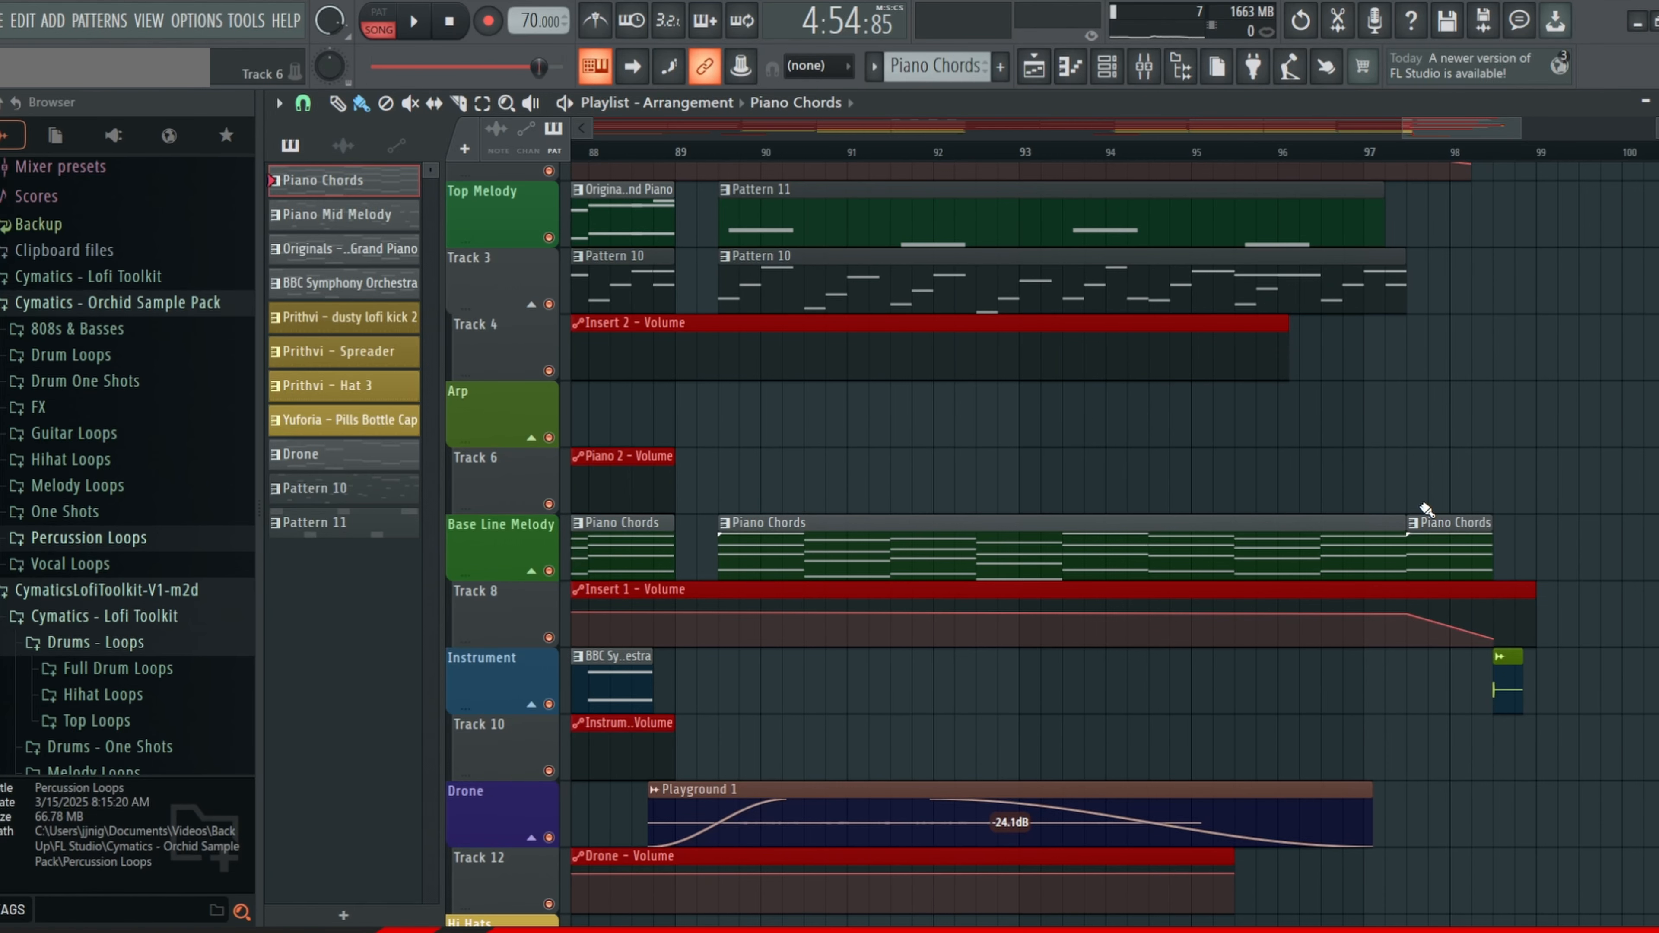
Step: Play the arrangement from about bar 64 towards the transition at bar 65, then stop playback
scroll(1425, 508, down, 4)
scroll(1234, 189, down, 4)
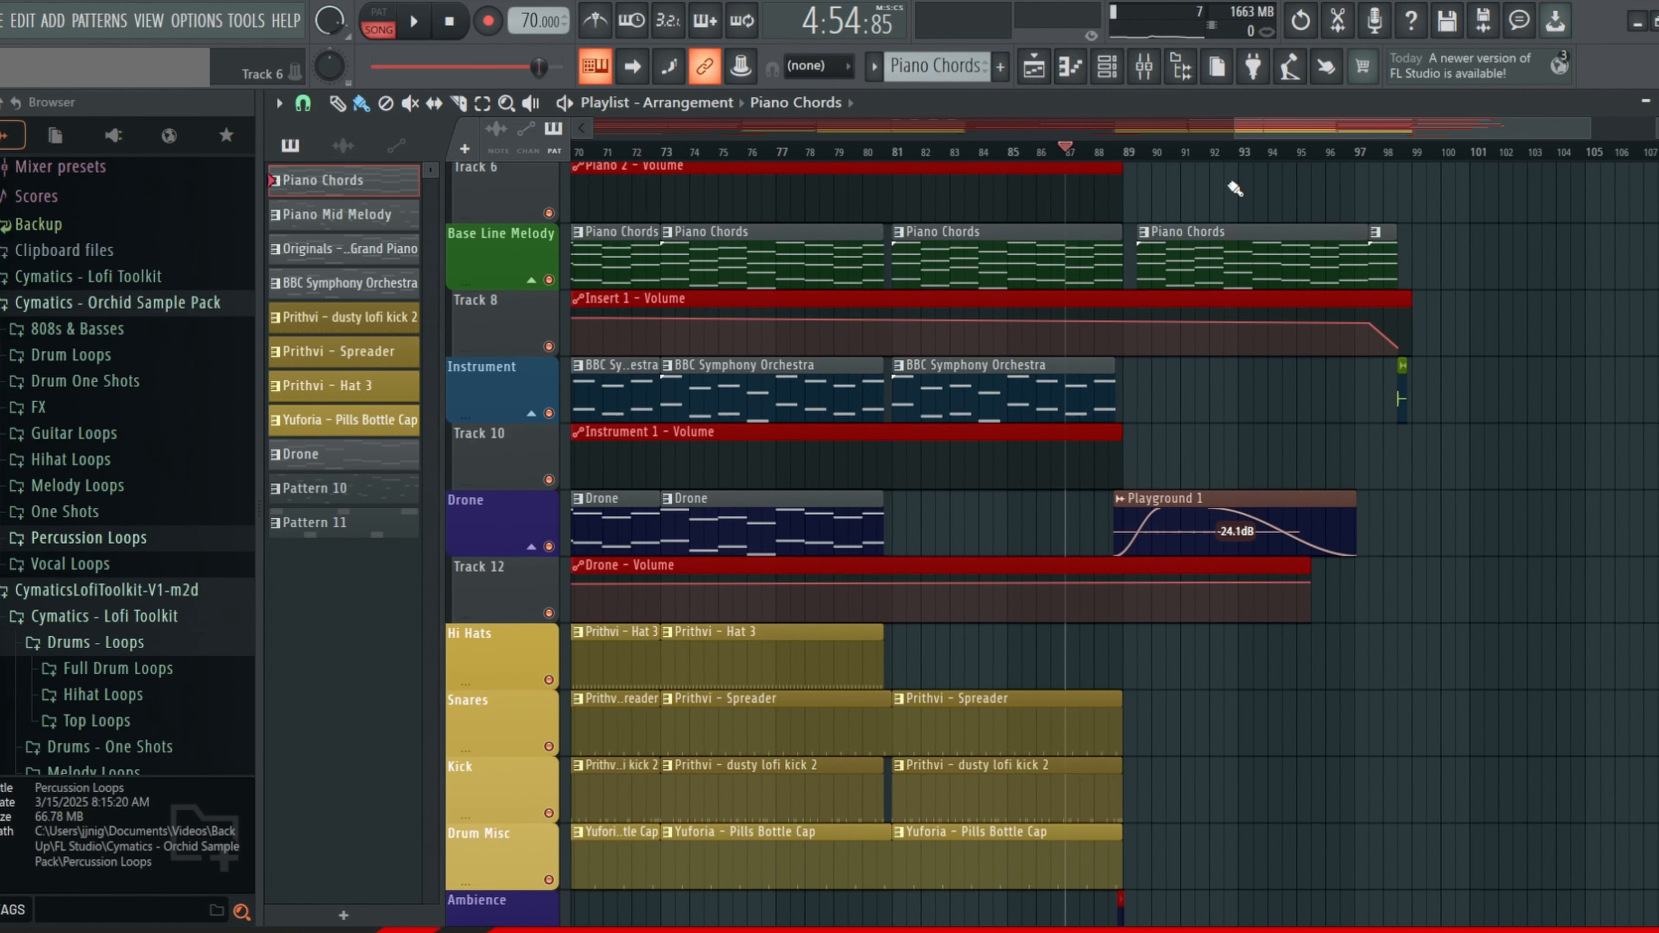
scroll(1234, 189, down, 5)
scroll(915, 502, up, 7)
scroll(1014, 542, up, 3)
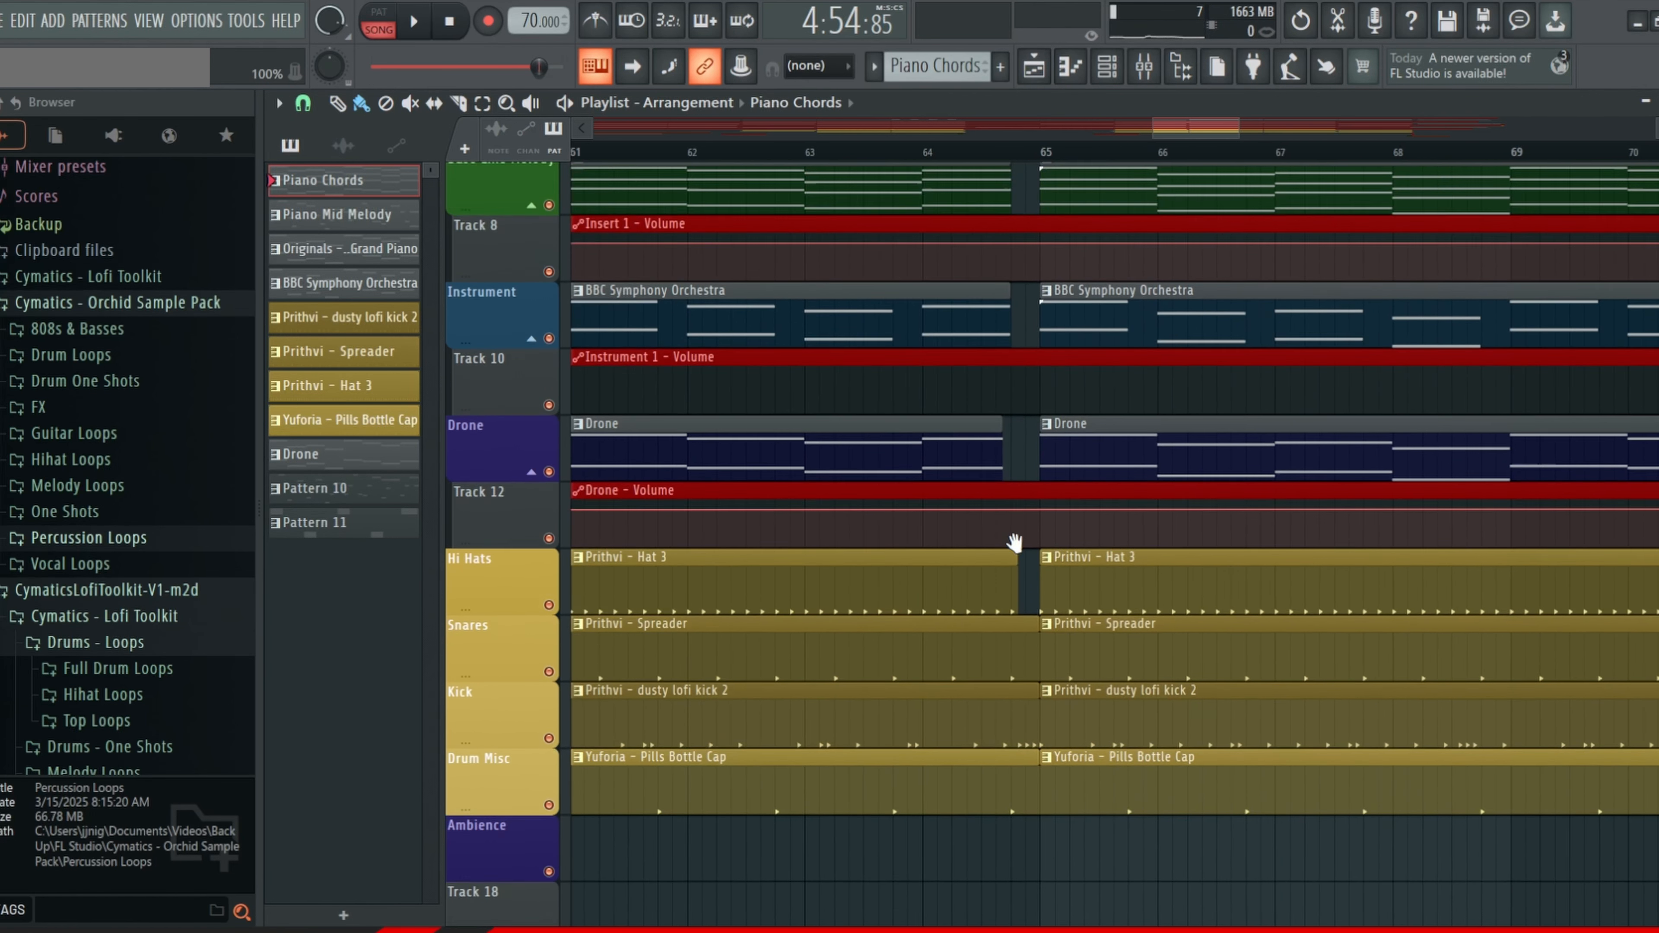
scroll(1015, 542, up, 5)
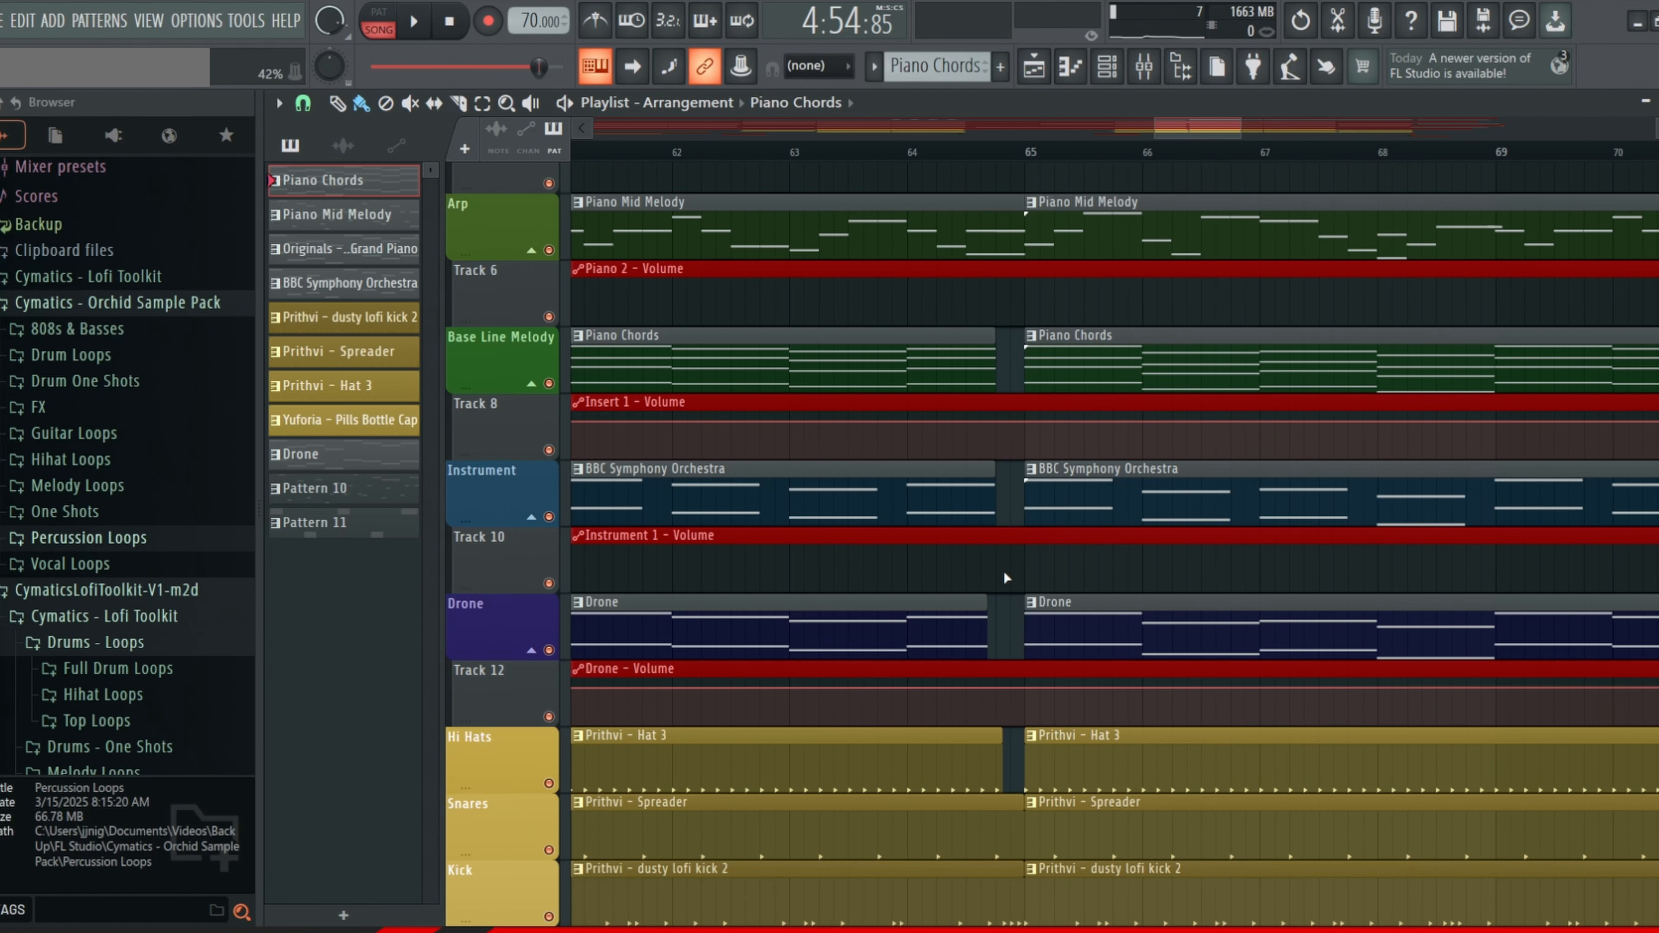
scroll(1015, 744, down, 2)
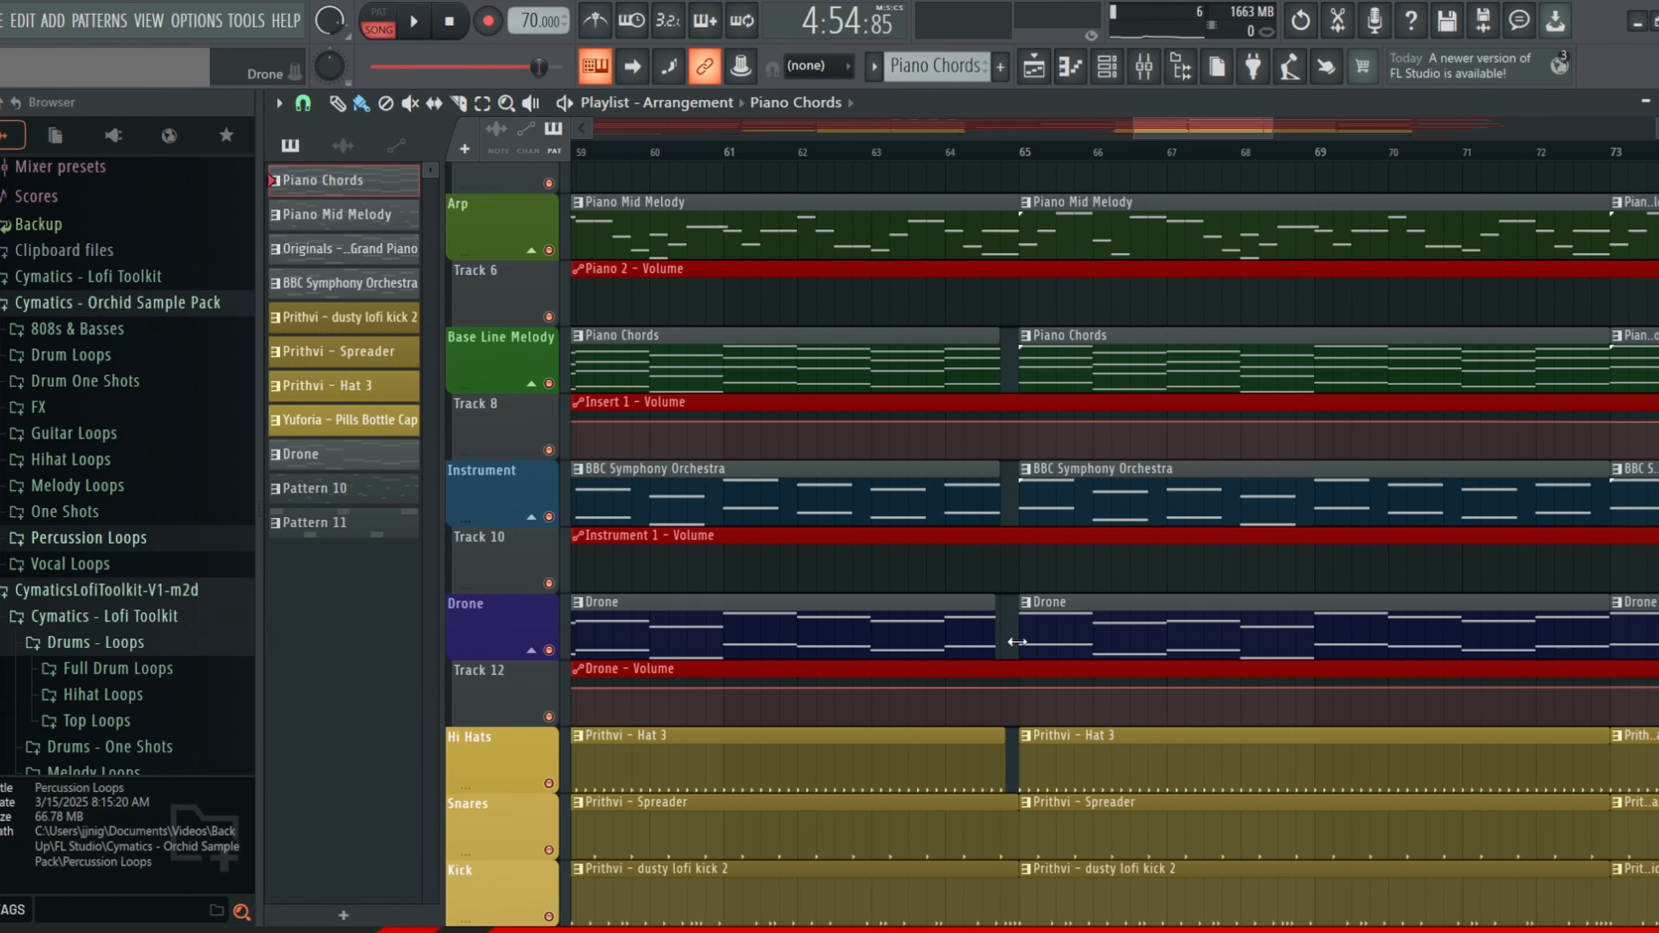
click(946, 159)
key(space)
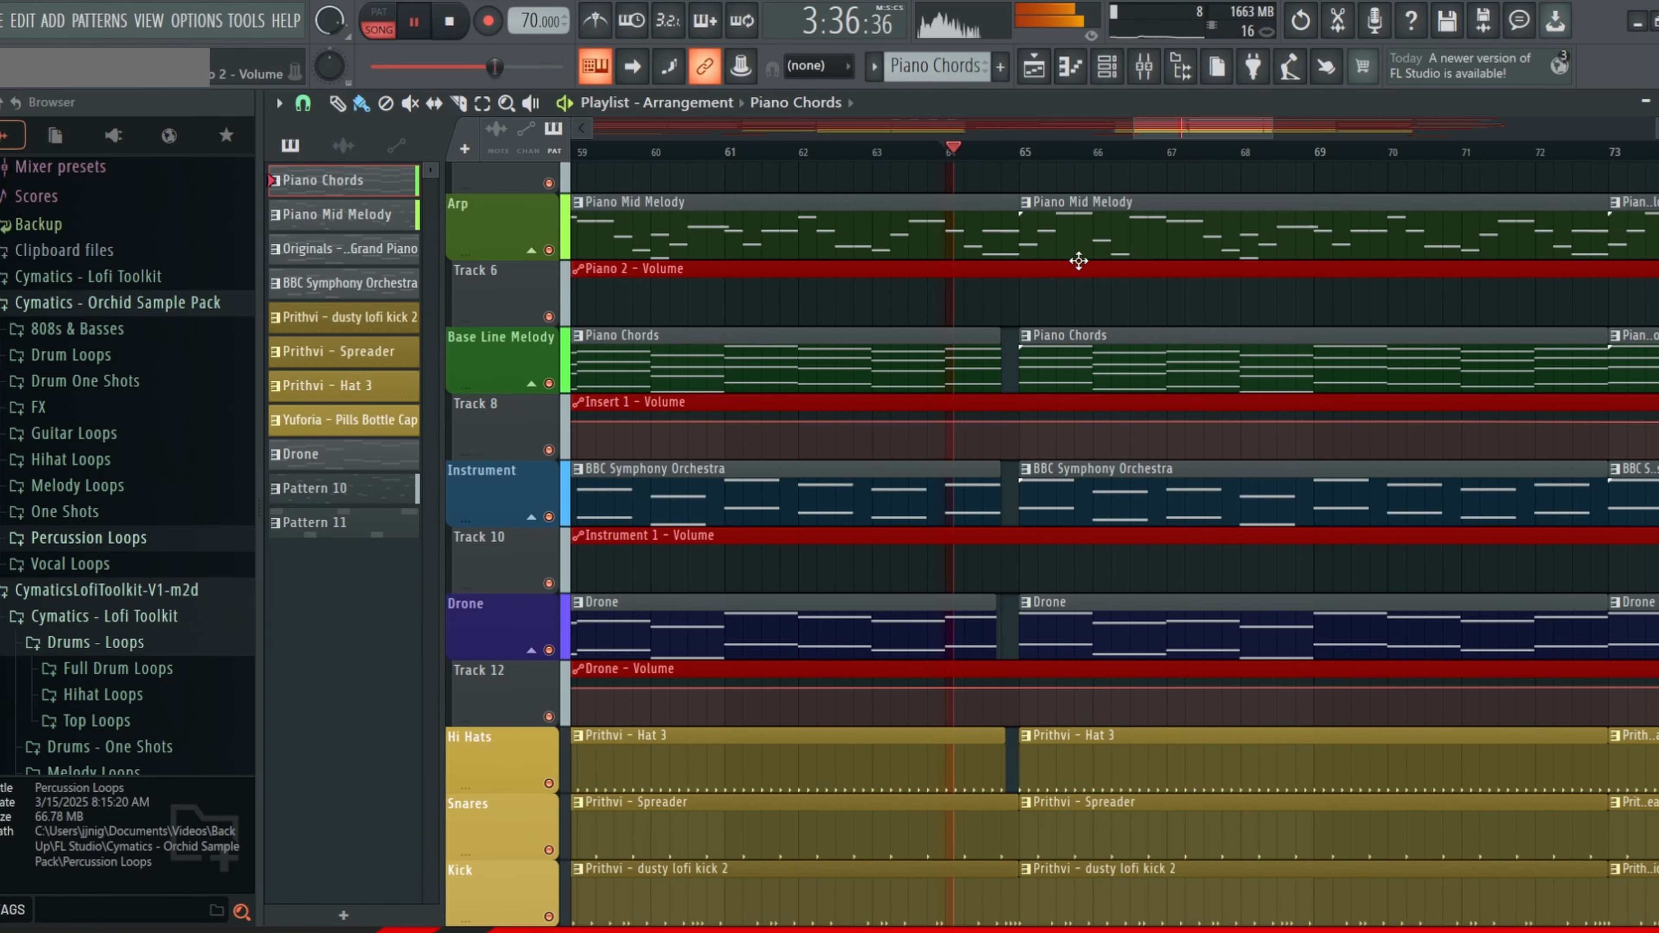
scroll(1138, 527, up, 2)
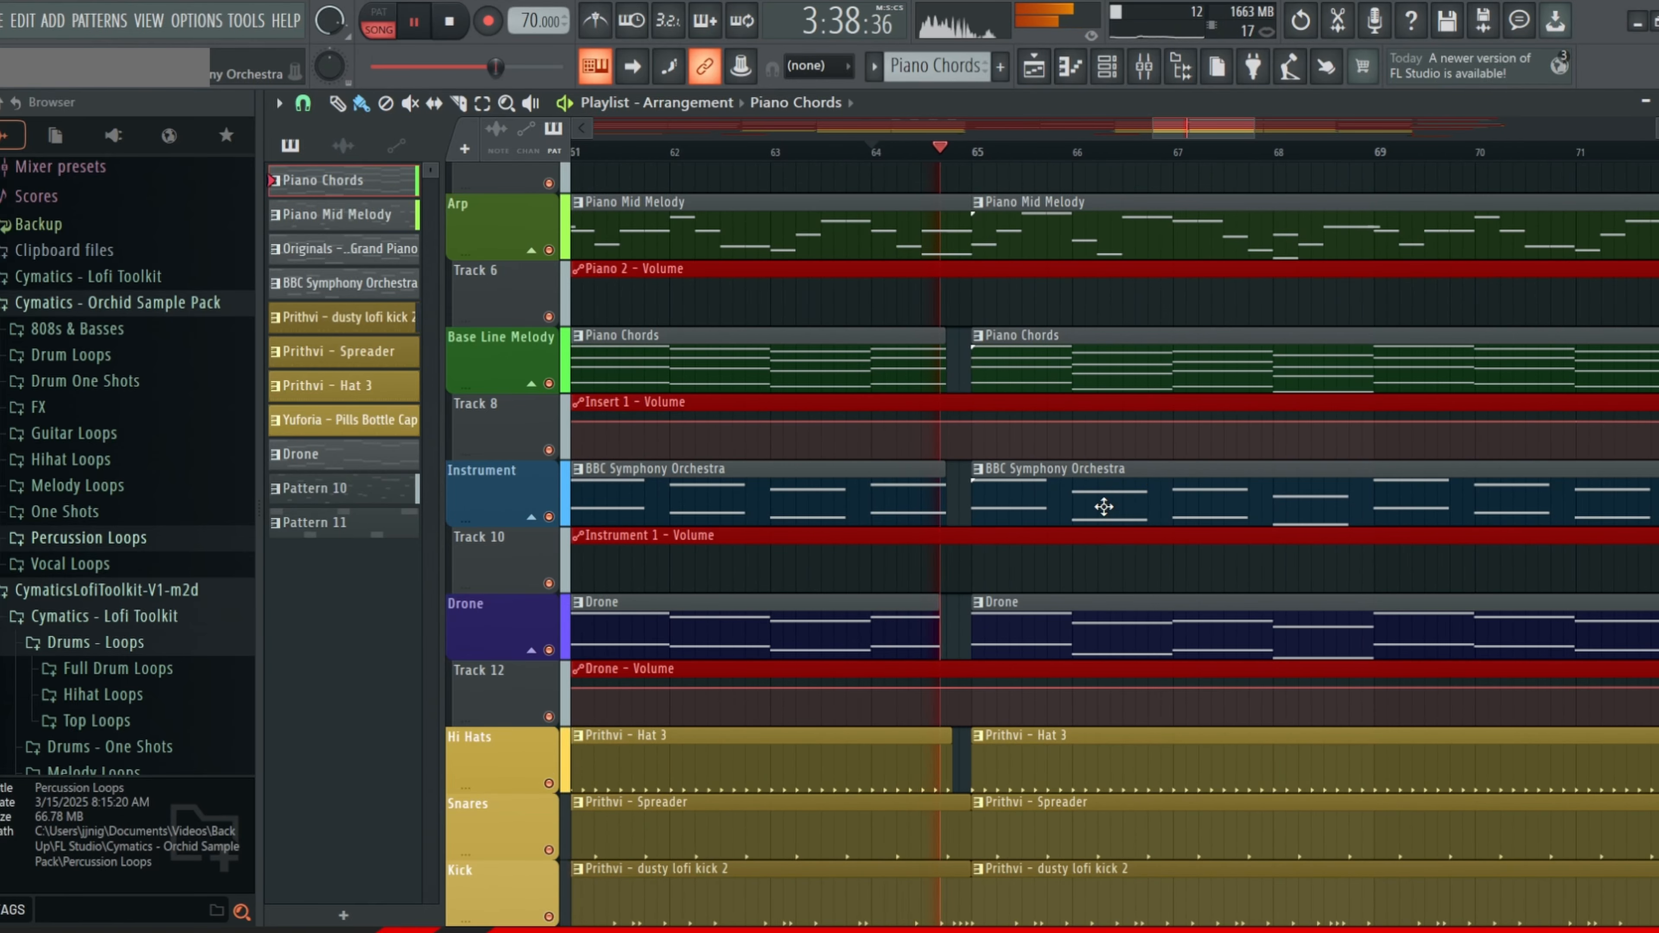
key(space)
scroll(1104, 506, down, 3)
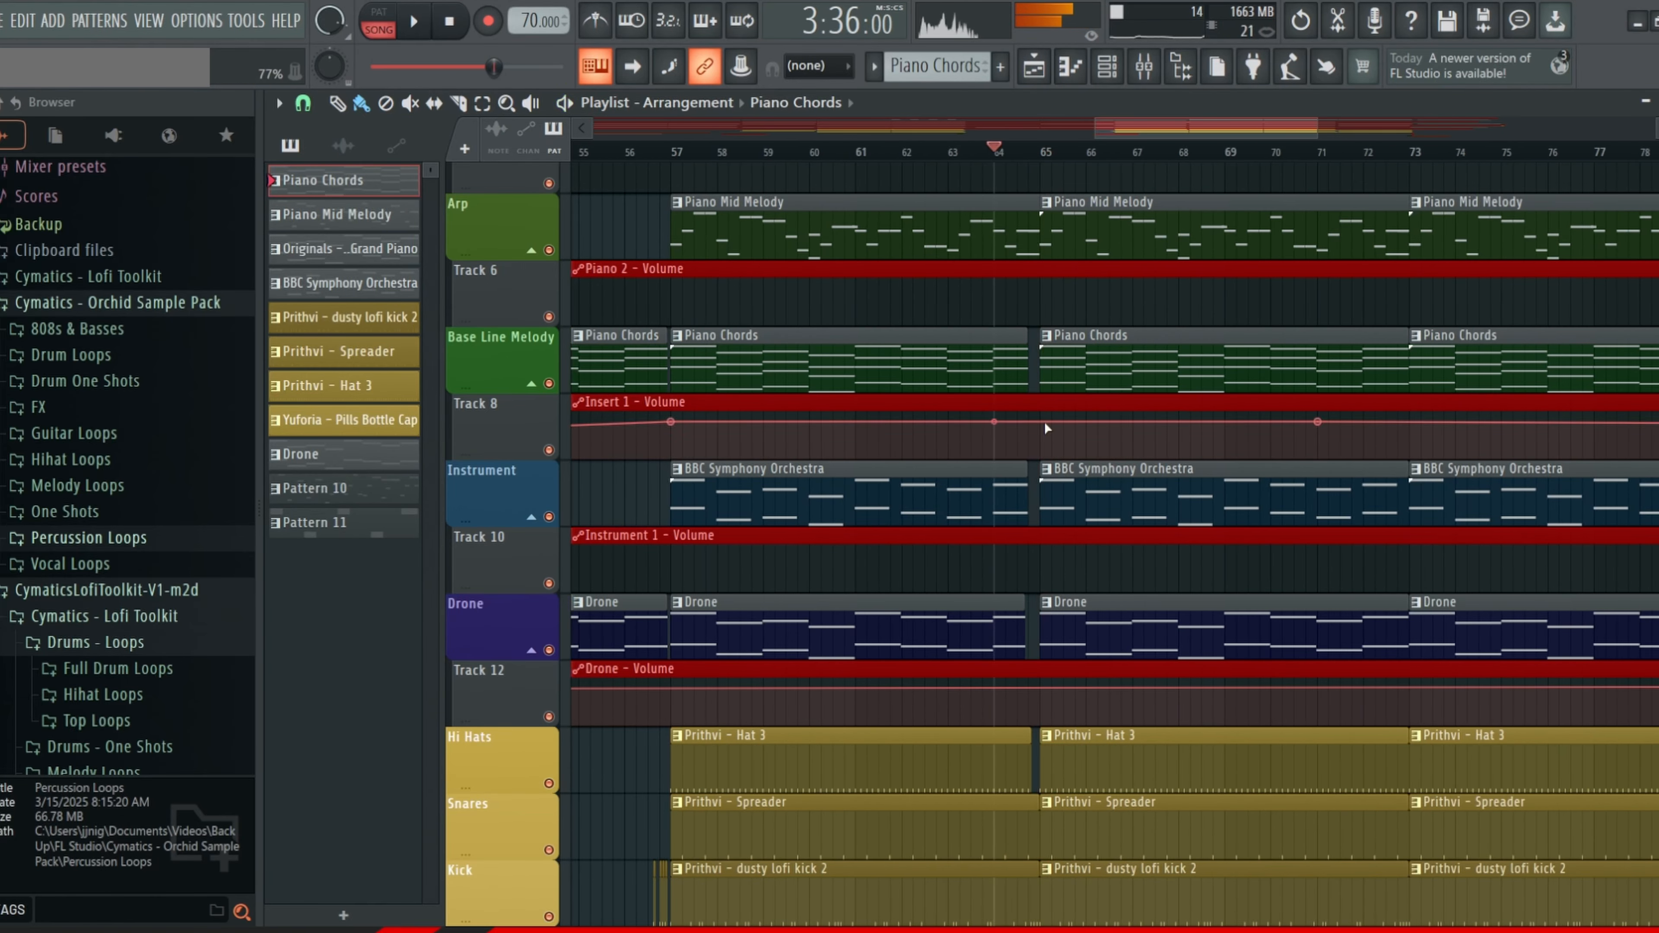
Step: Compare the short gaps before bars 65 and 81 in the chord, orchestra, drone, hi-hat and kick clips
scroll(1056, 529, up, 3)
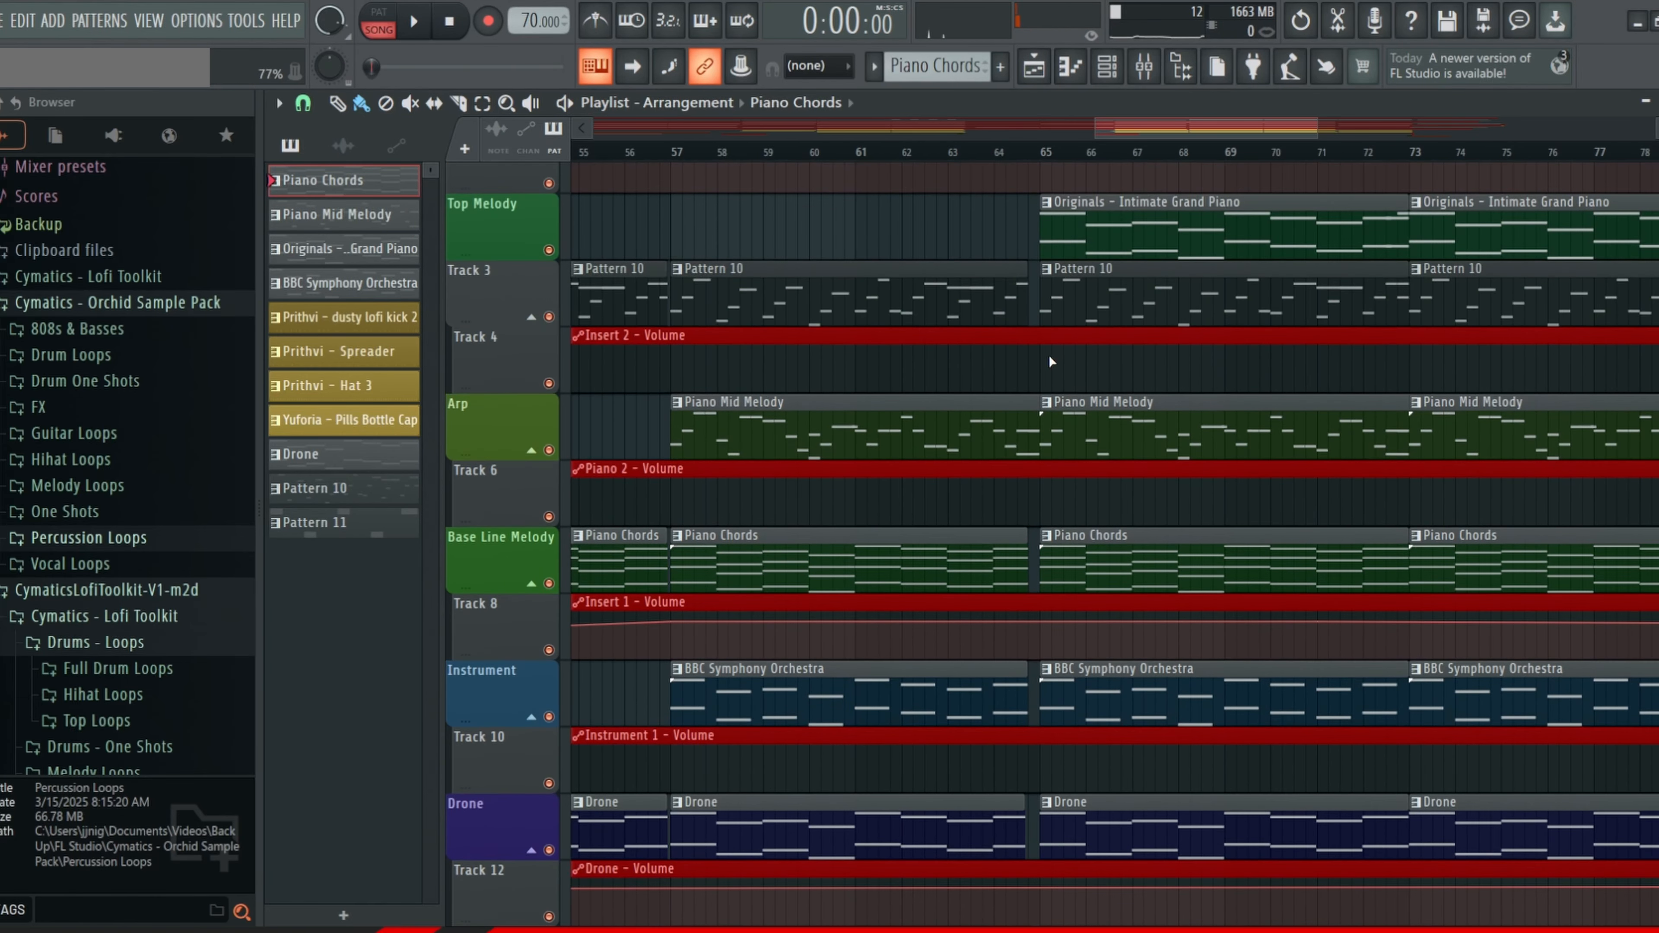
scroll(1063, 700, down, 4)
scroll(1058, 700, up, 2)
scroll(1019, 696, down, 3)
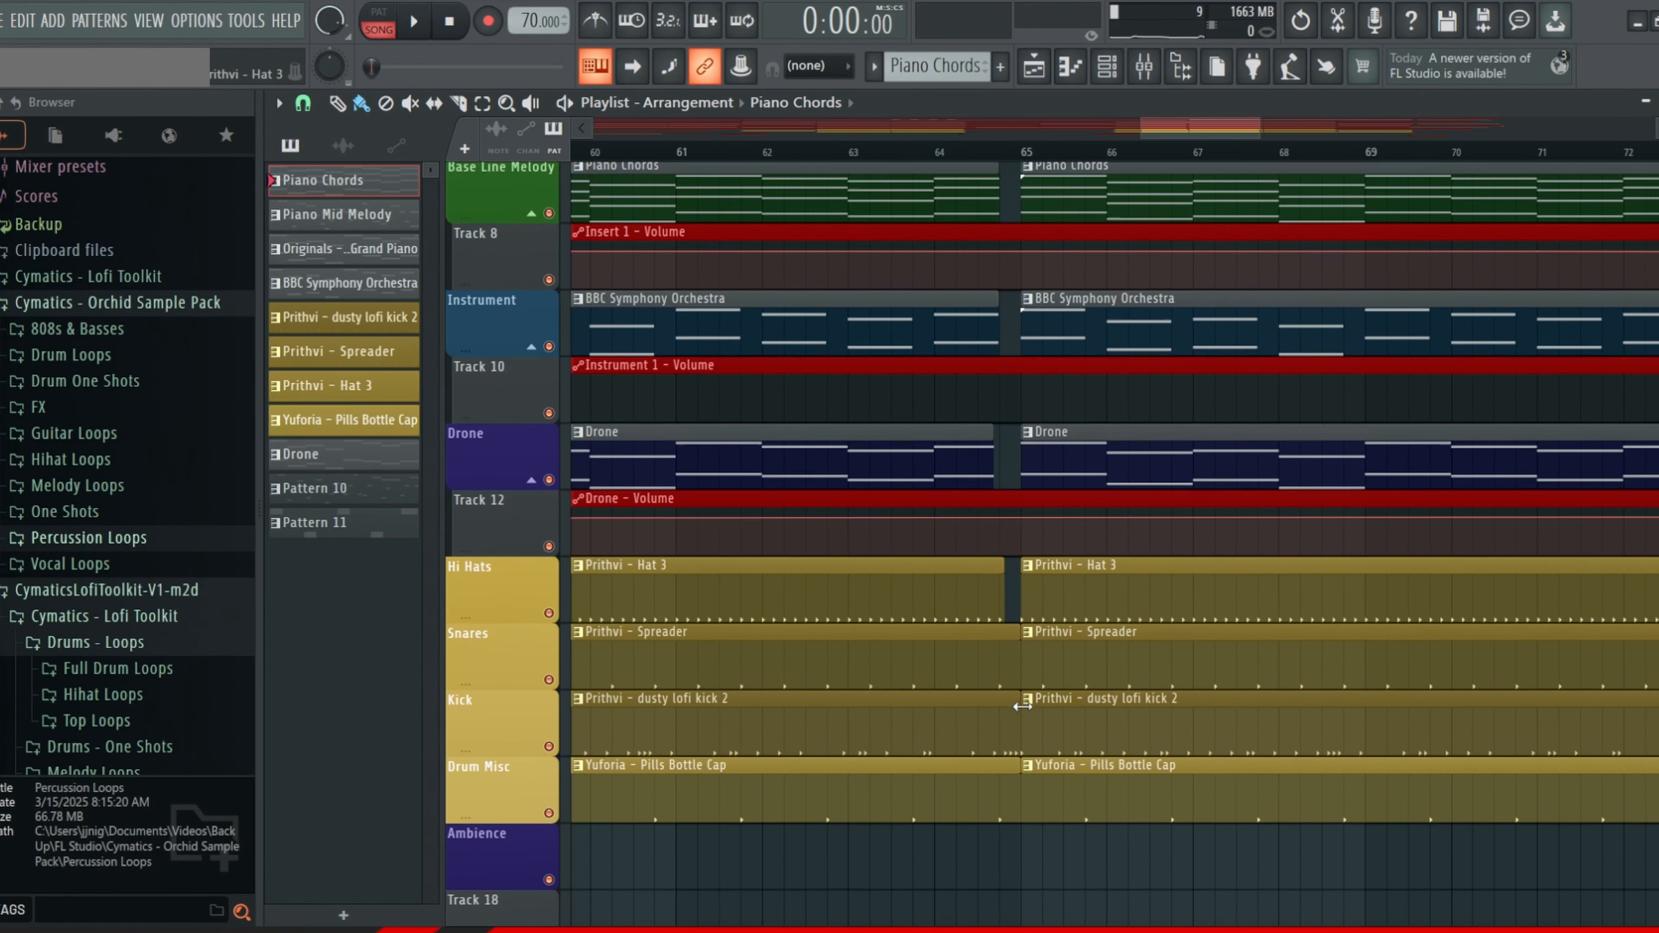
scroll(994, 694, up, 3)
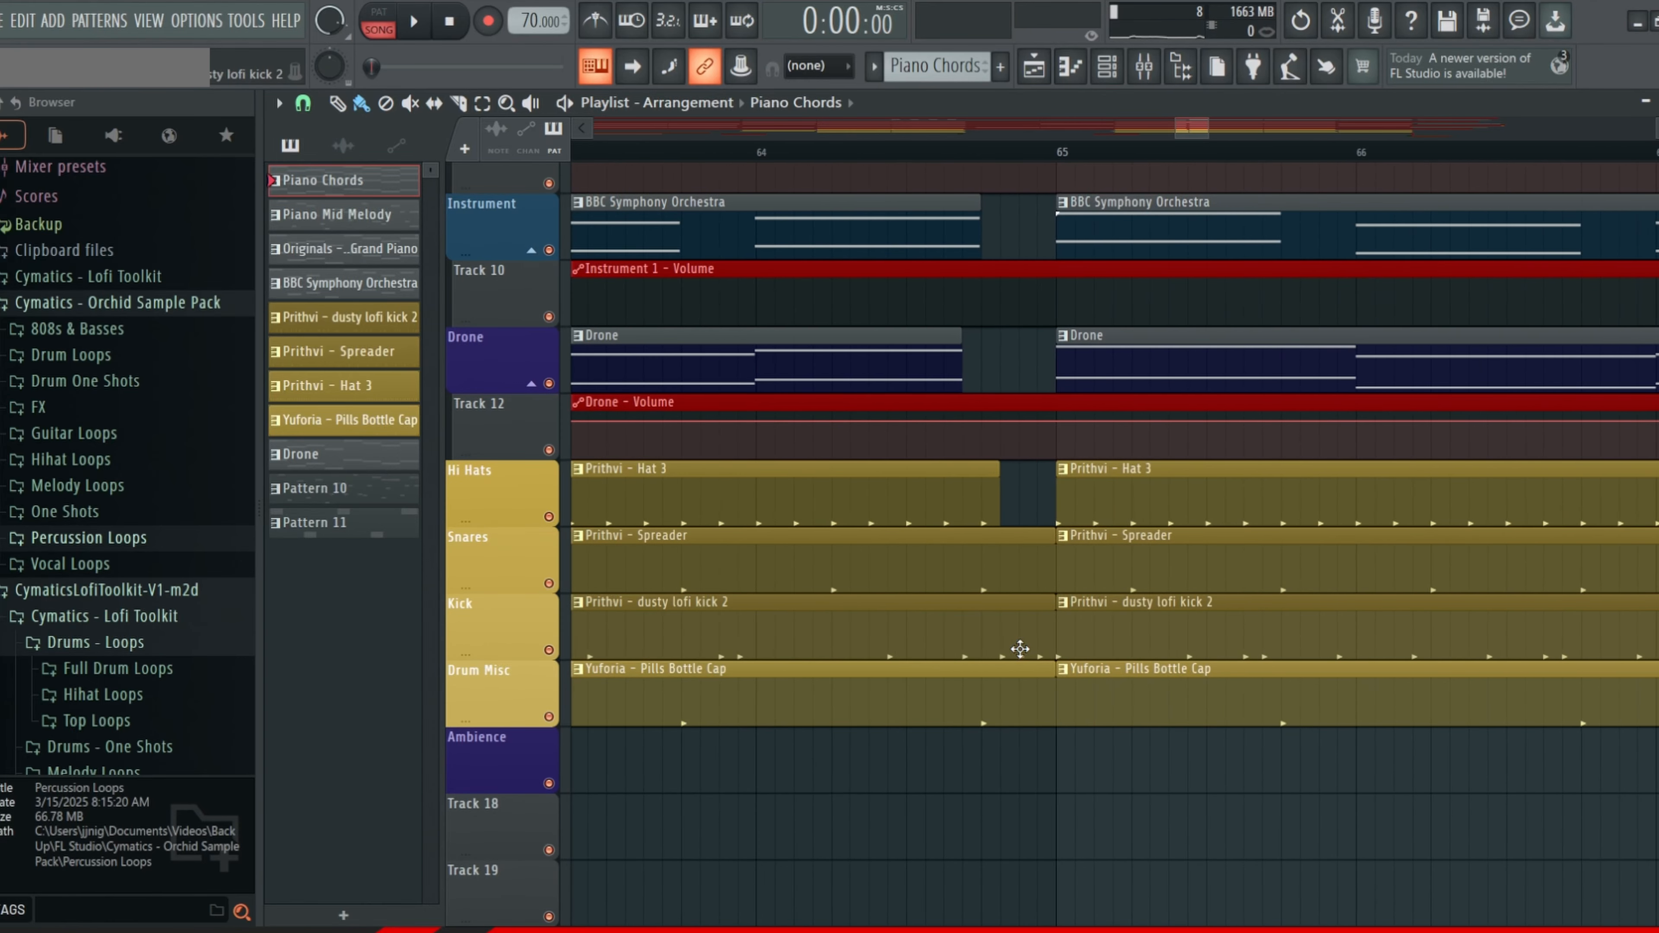
scroll(1020, 648, down, 6)
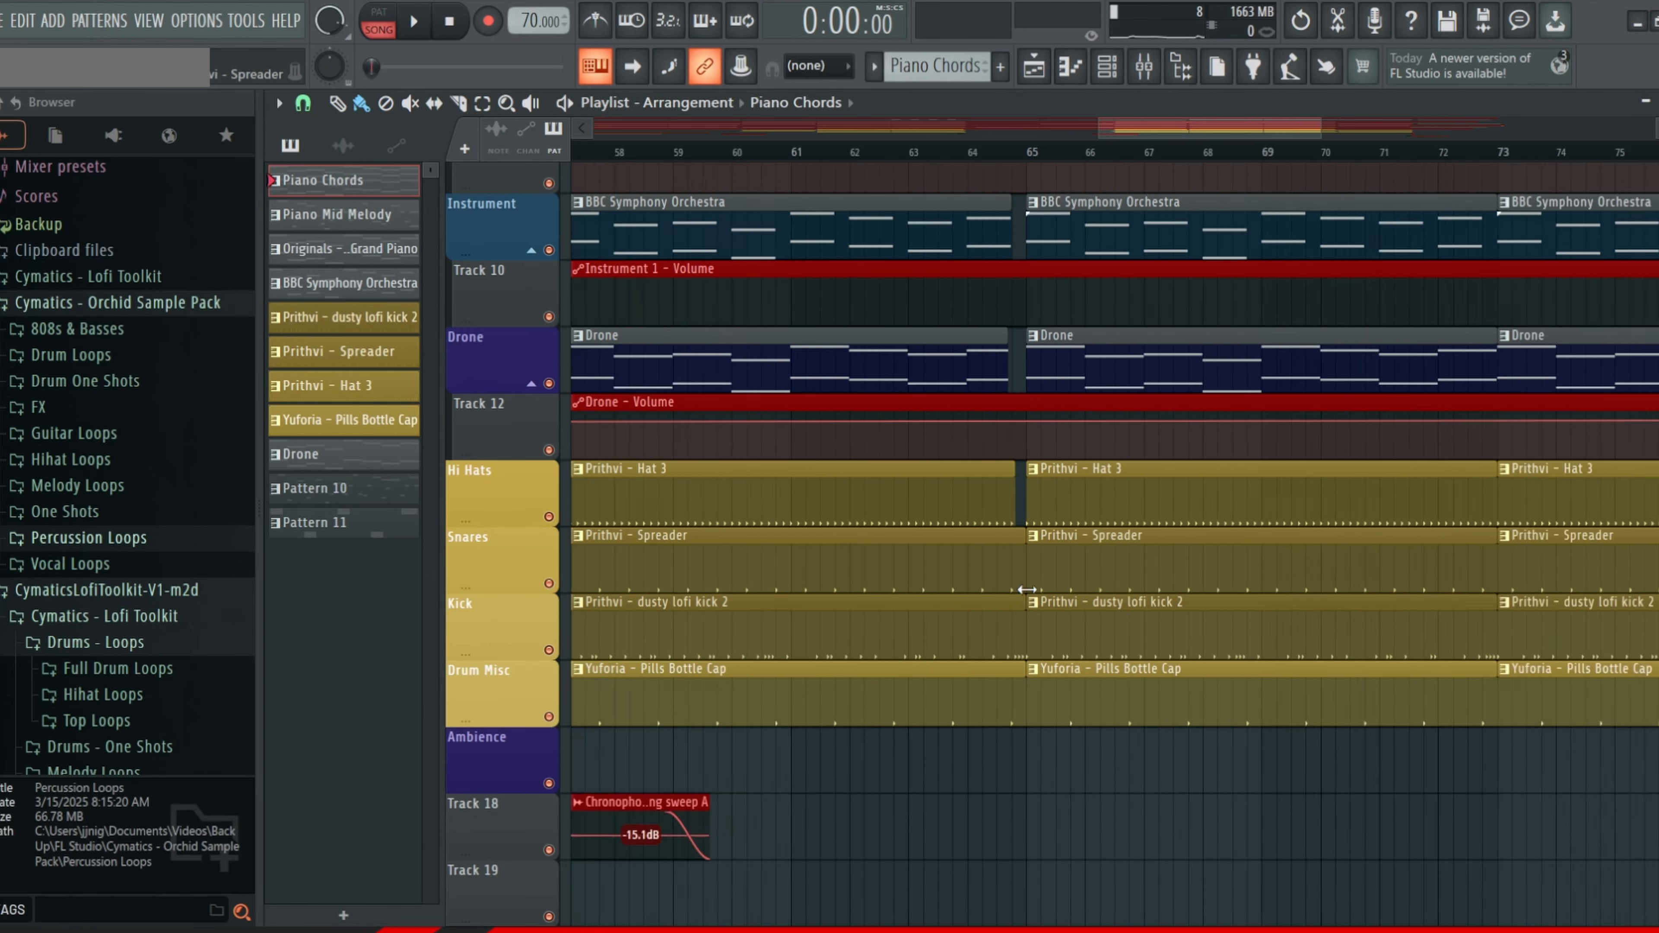
scroll(1103, 603, up, 3)
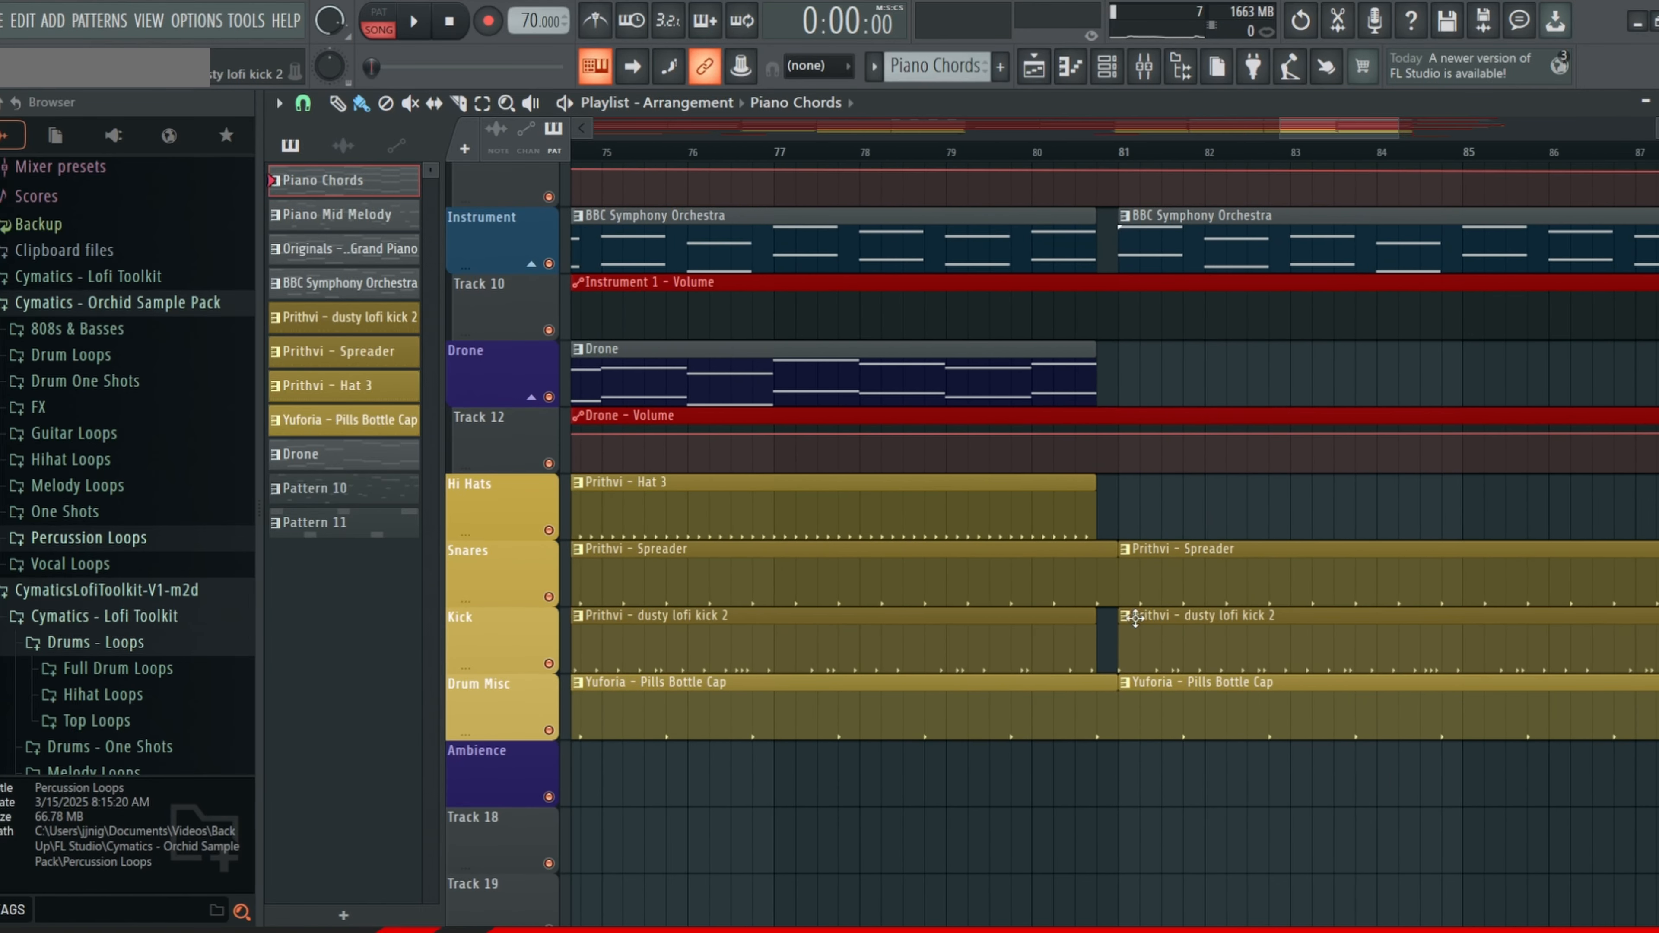
scroll(1127, 641, down, 4)
Step: Survey the whole arrangement from bar 1 to the ending, comparing the melody, chord, orchestra, drone and drum tracks with their volume automation
drag(1034, 411, 1219, 758)
drag(1066, 575, 1304, 367)
drag(1038, 646, 1408, 459)
drag(1171, 708, 1396, 487)
drag(1285, 544, 1358, 876)
scroll(1174, 650, down, 2)
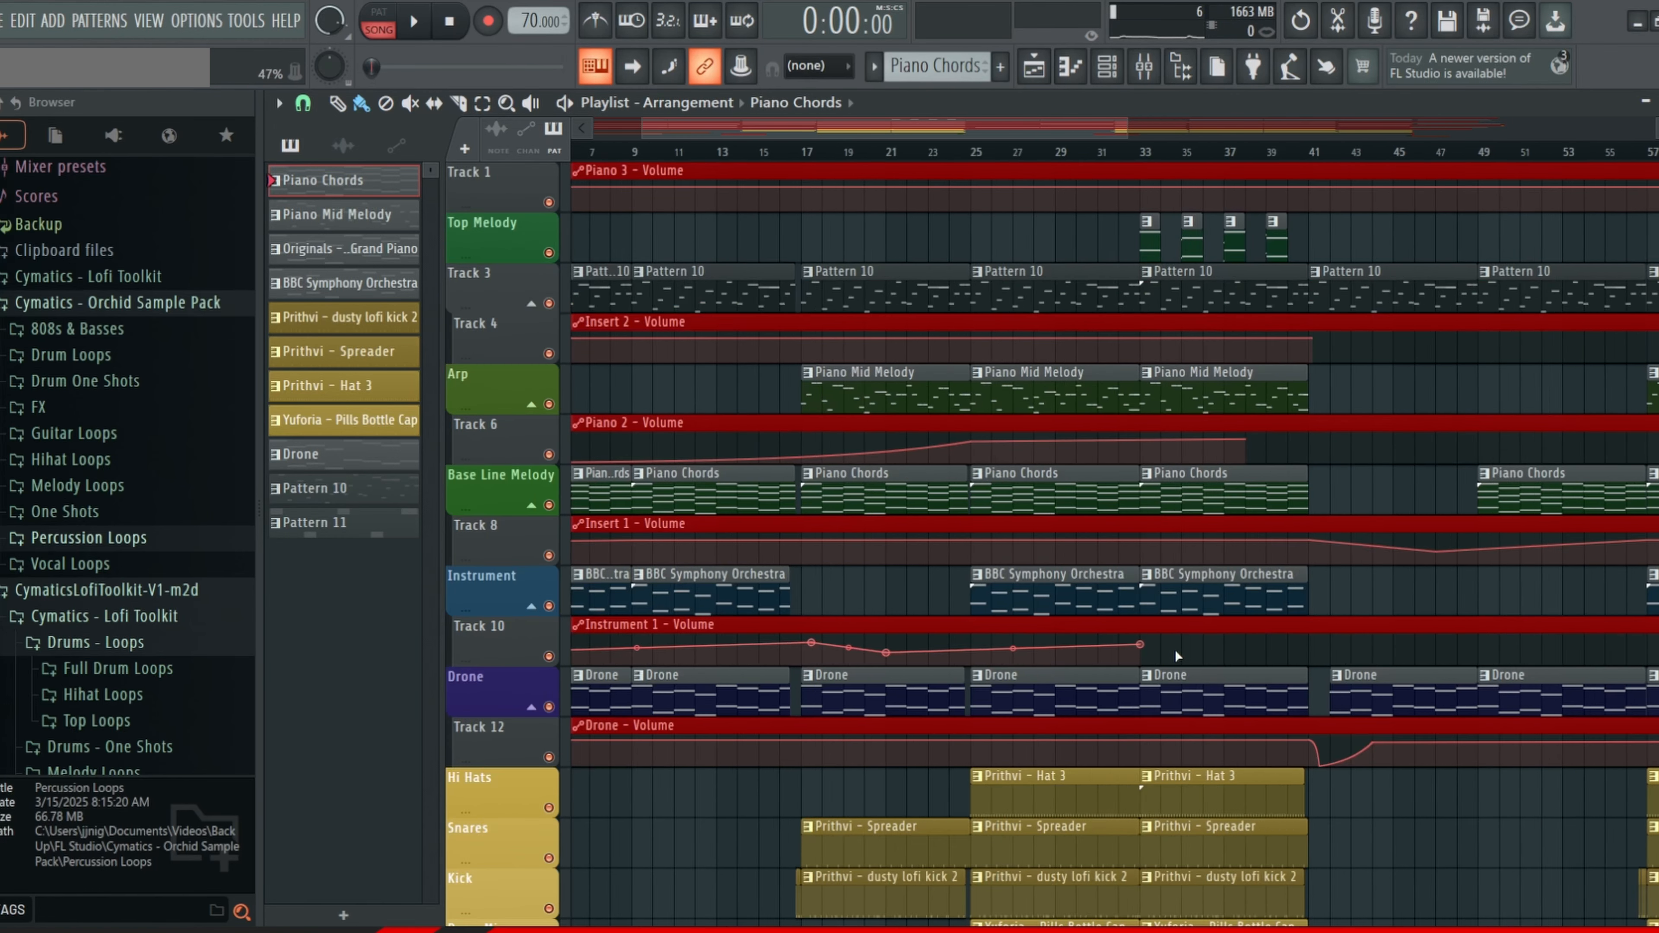
scroll(1174, 642, down, 3)
drag(1130, 589, 1158, 611)
scroll(1157, 610, up, 1)
drag(1134, 552, 1128, 598)
mouse_move(1097, 404)
mouse_down()
mouse_move(1056, 376)
mouse_move(1097, 404)
mouse_up()
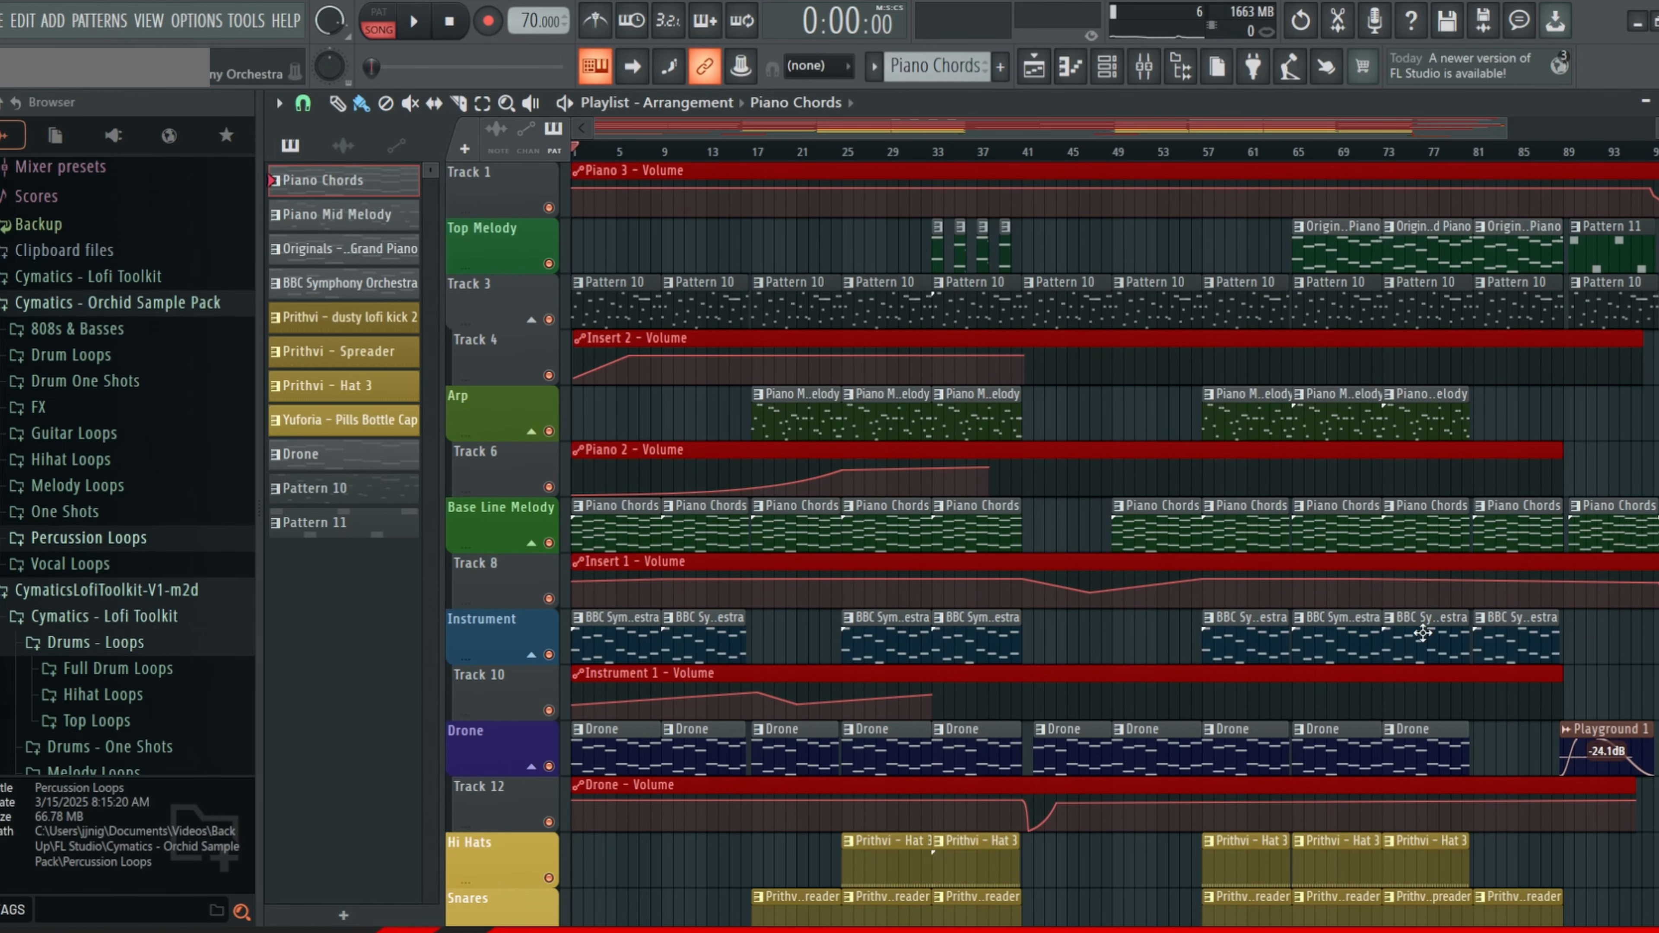
scroll(1529, 594, down, 2)
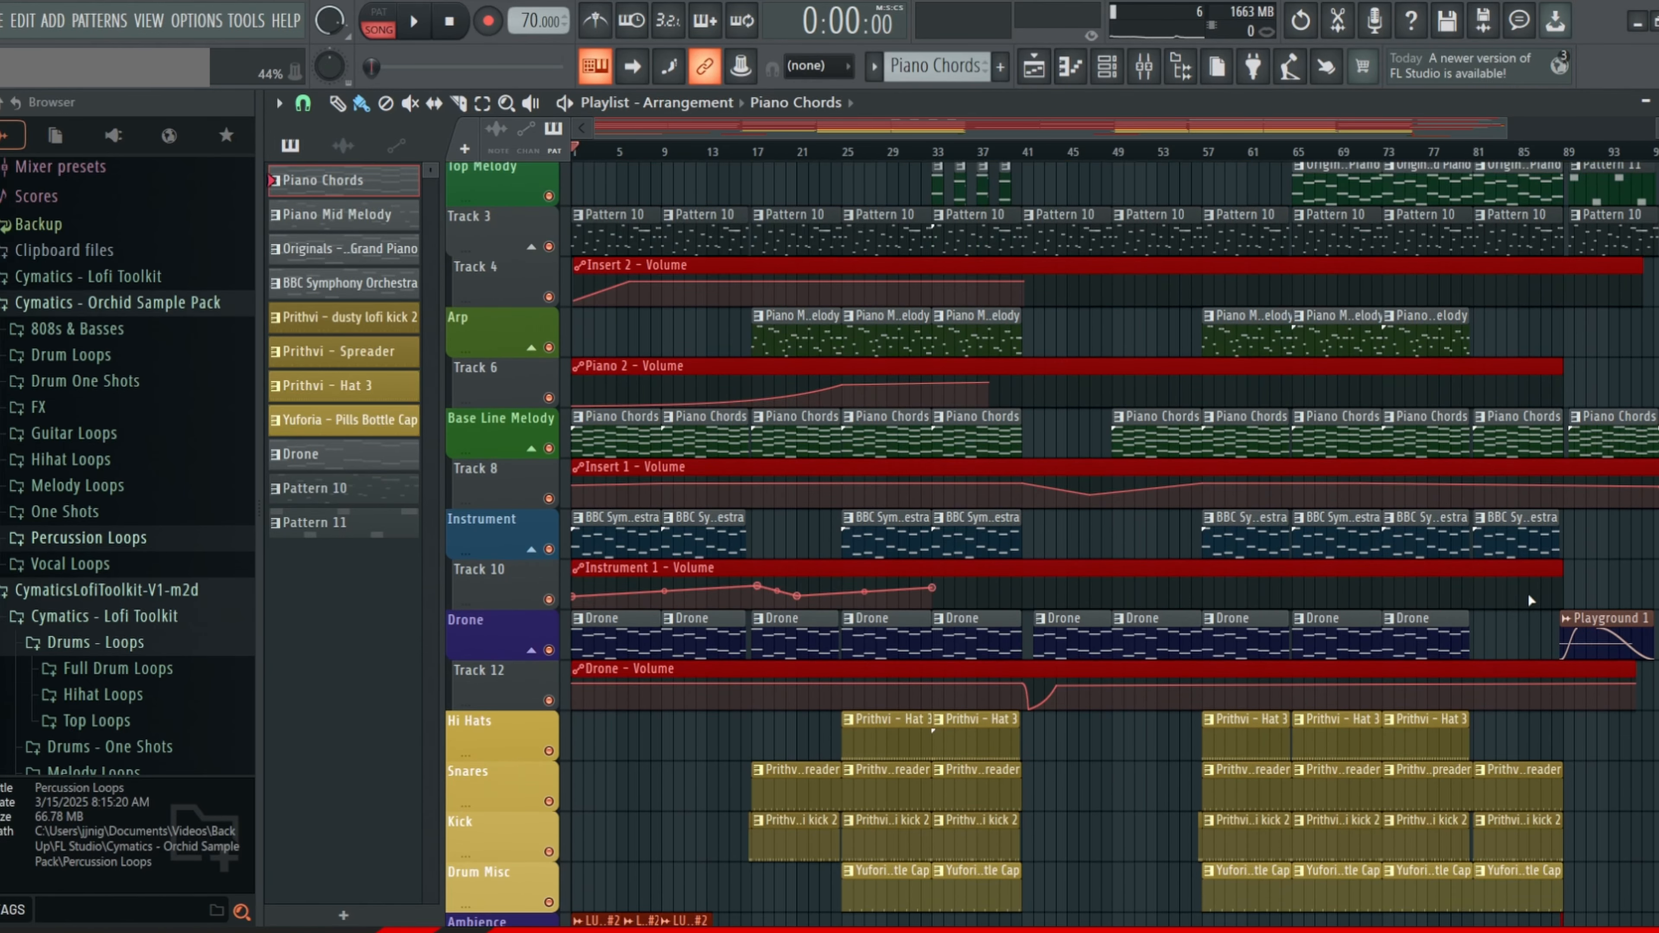
ctrl+scroll(1529, 594, down, 2)
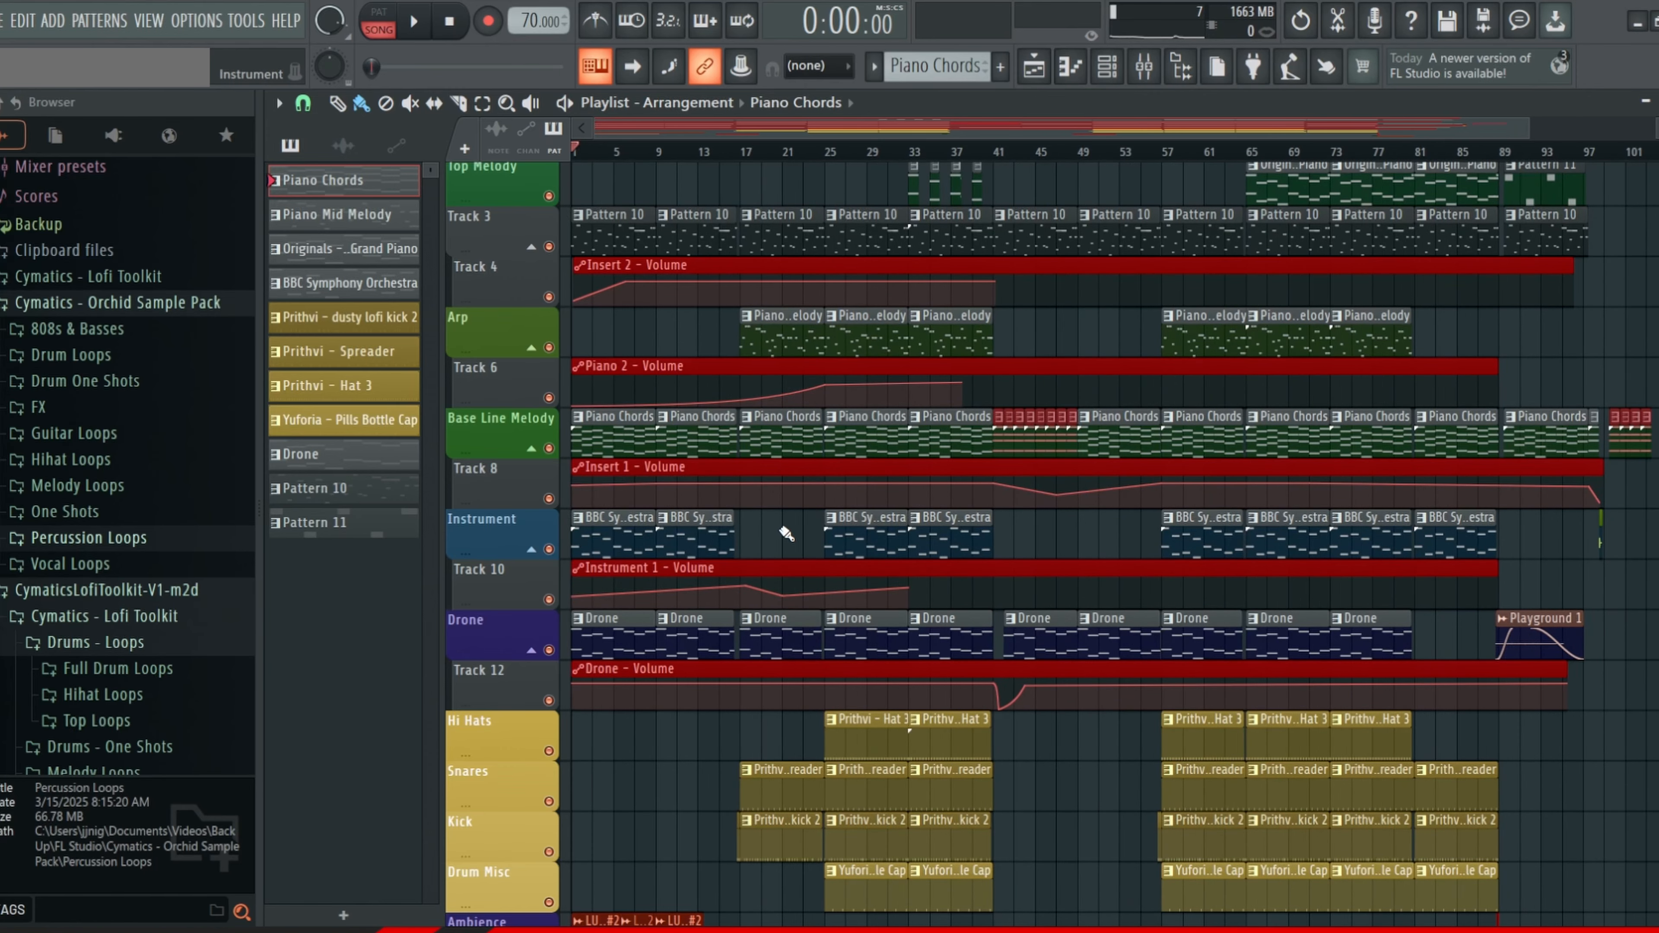
Step: Delete the stray Piano Chords clips on the Base Line Melody track between bars 41 and 49 and past bar 97, leaving nothing selected
key(Delete)
drag(1656, 411, 537, 698)
scroll(997, 345, up, 1)
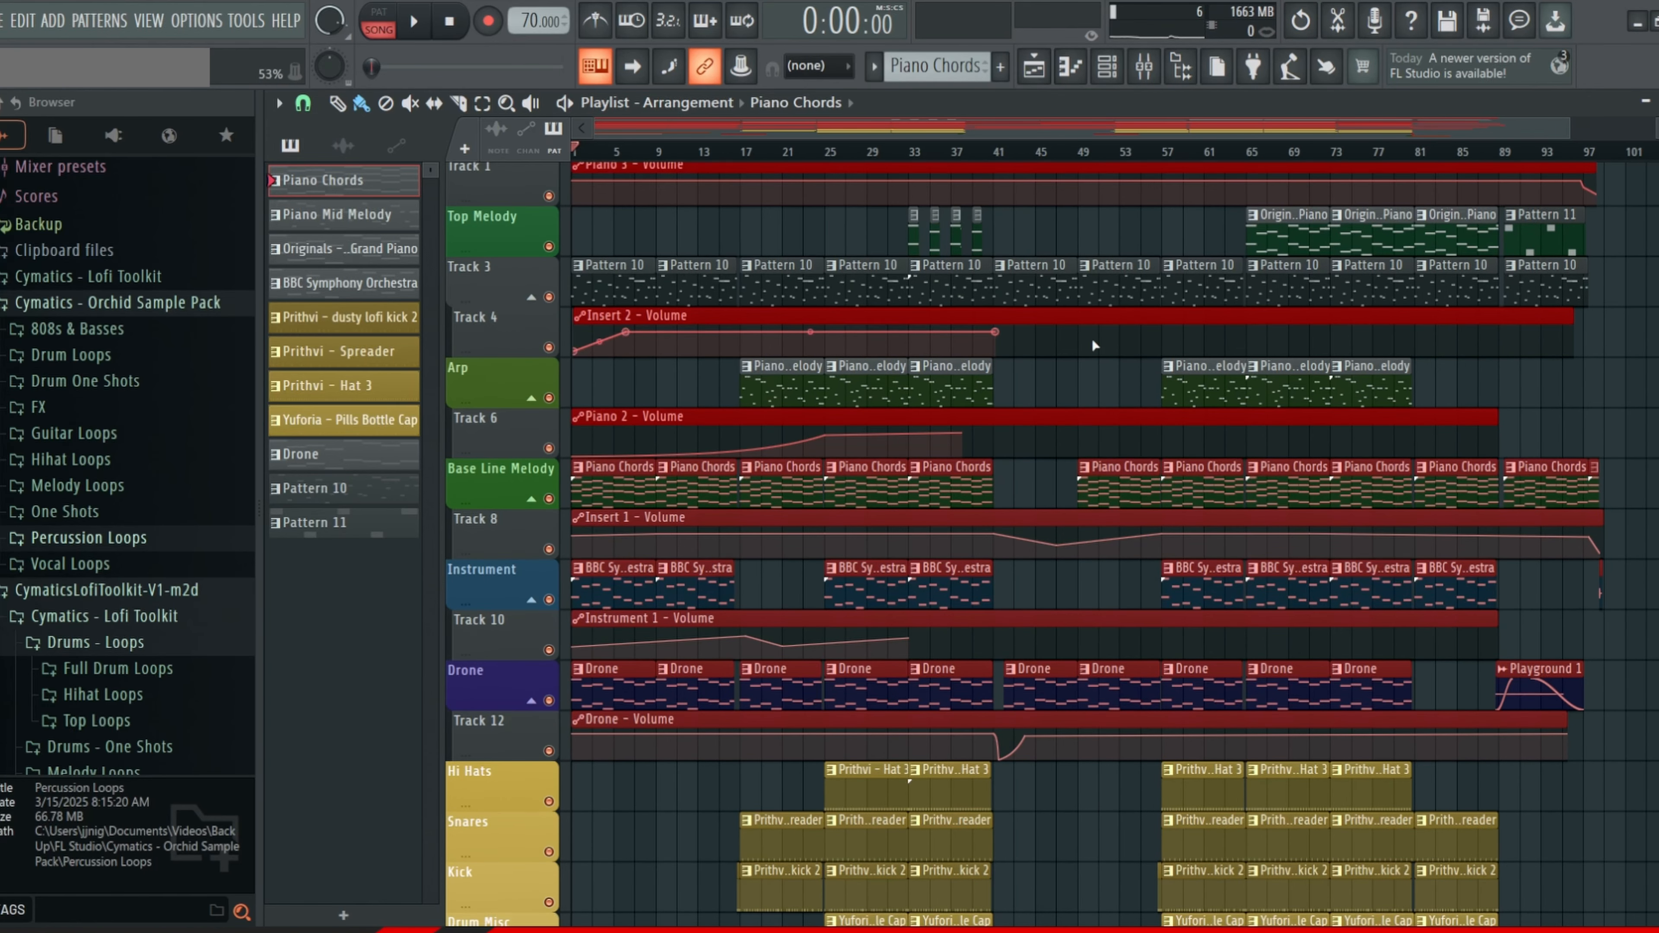
click(1044, 384)
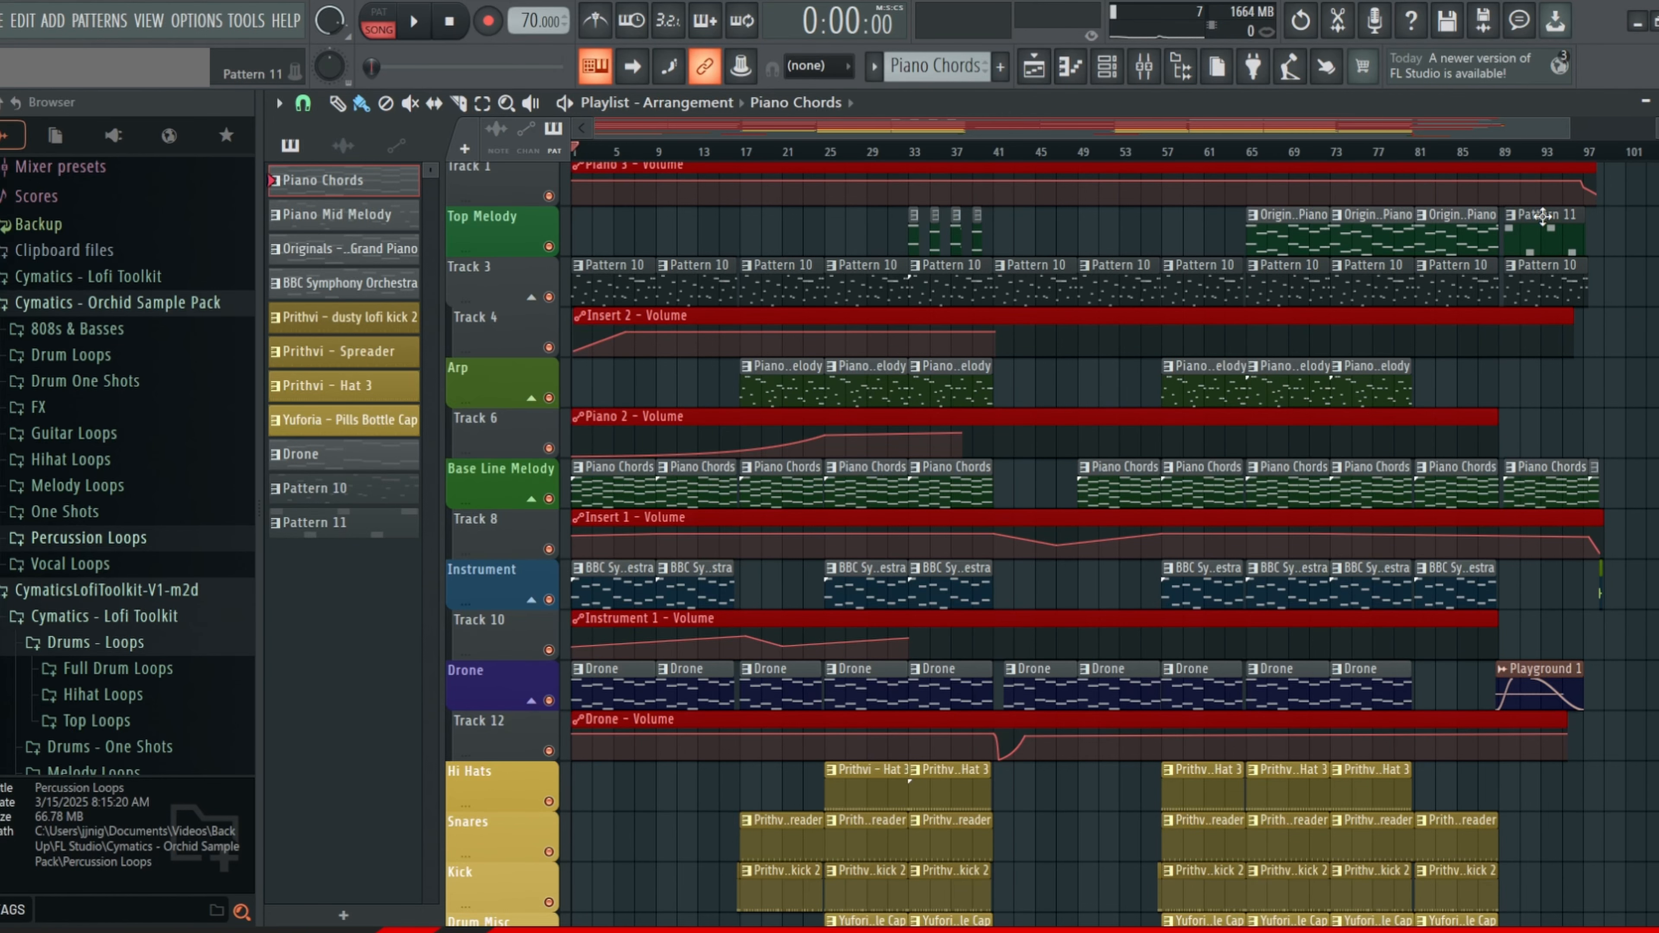
Step: Examine the effect slots of the Insert 5, Piano 2 and Piano 3 mixer tracks, then close the mixer
scroll(726, 440, up, 3)
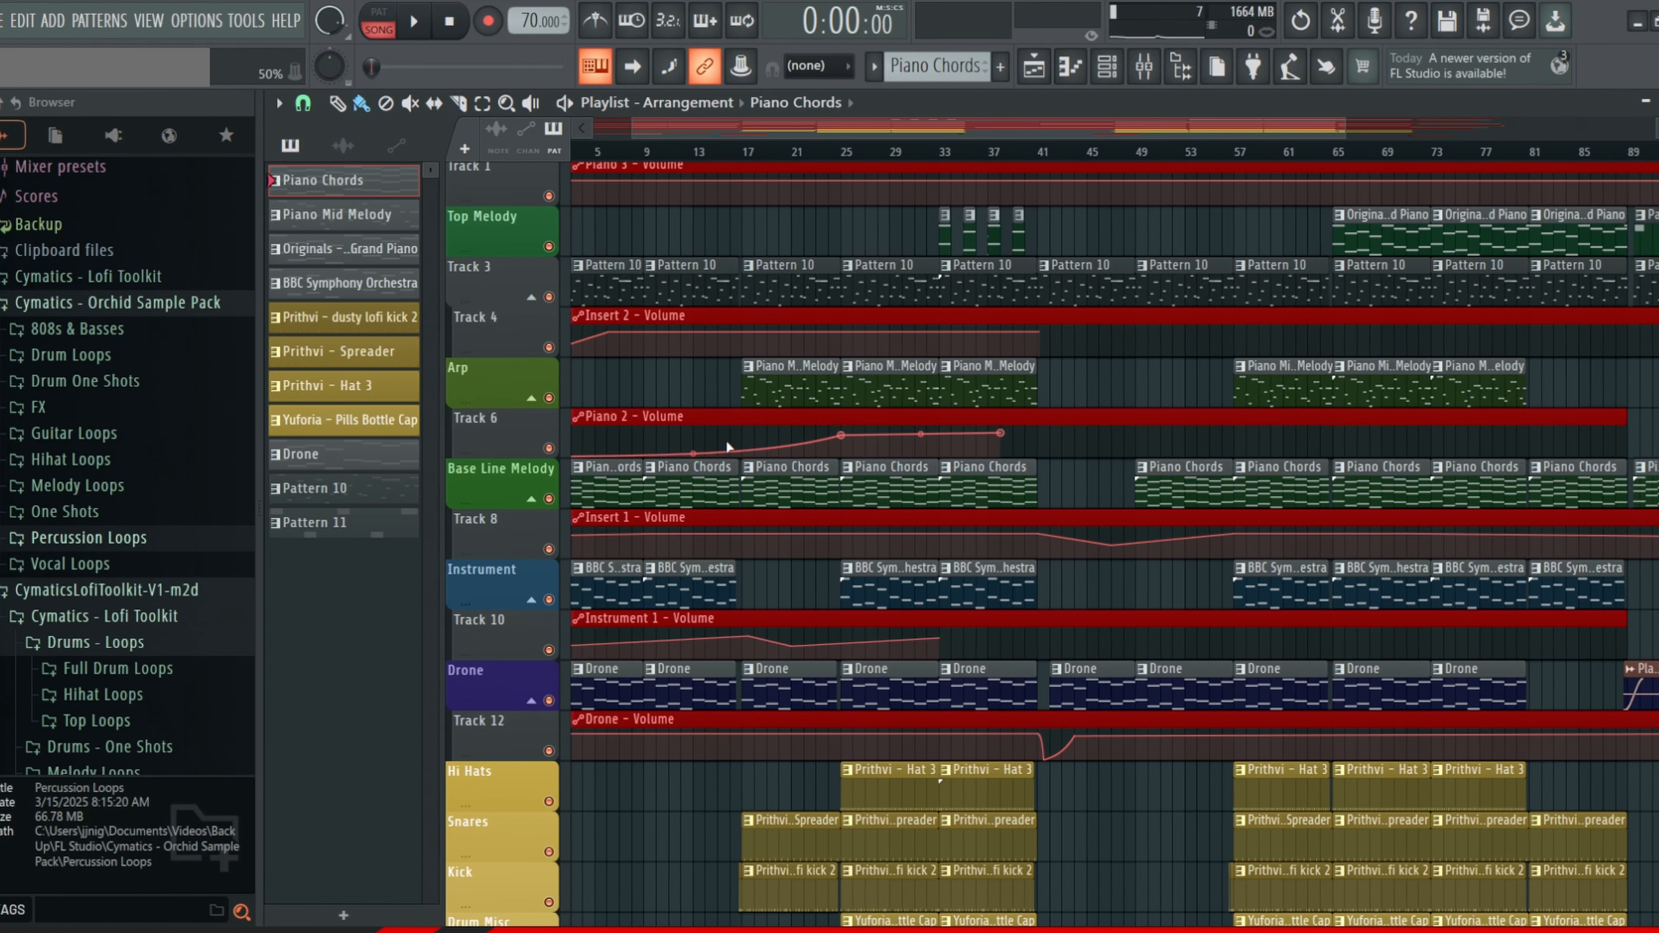
key(F9)
click(924, 357)
click(861, 355)
click(889, 354)
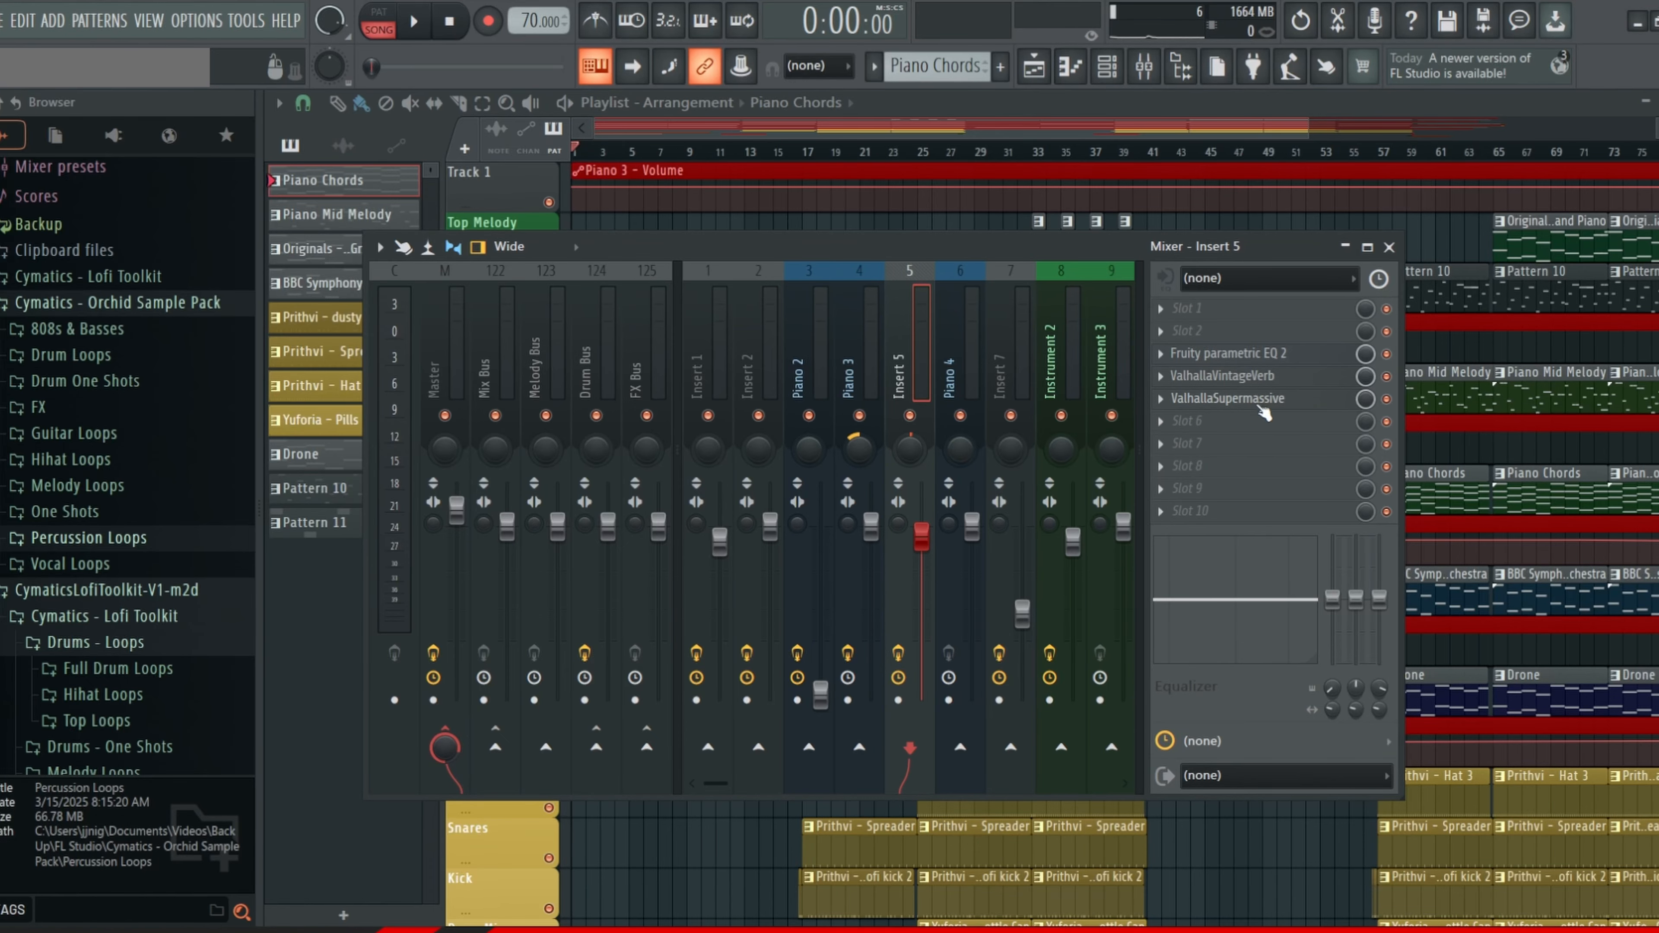
click(821, 352)
click(855, 351)
click(1390, 248)
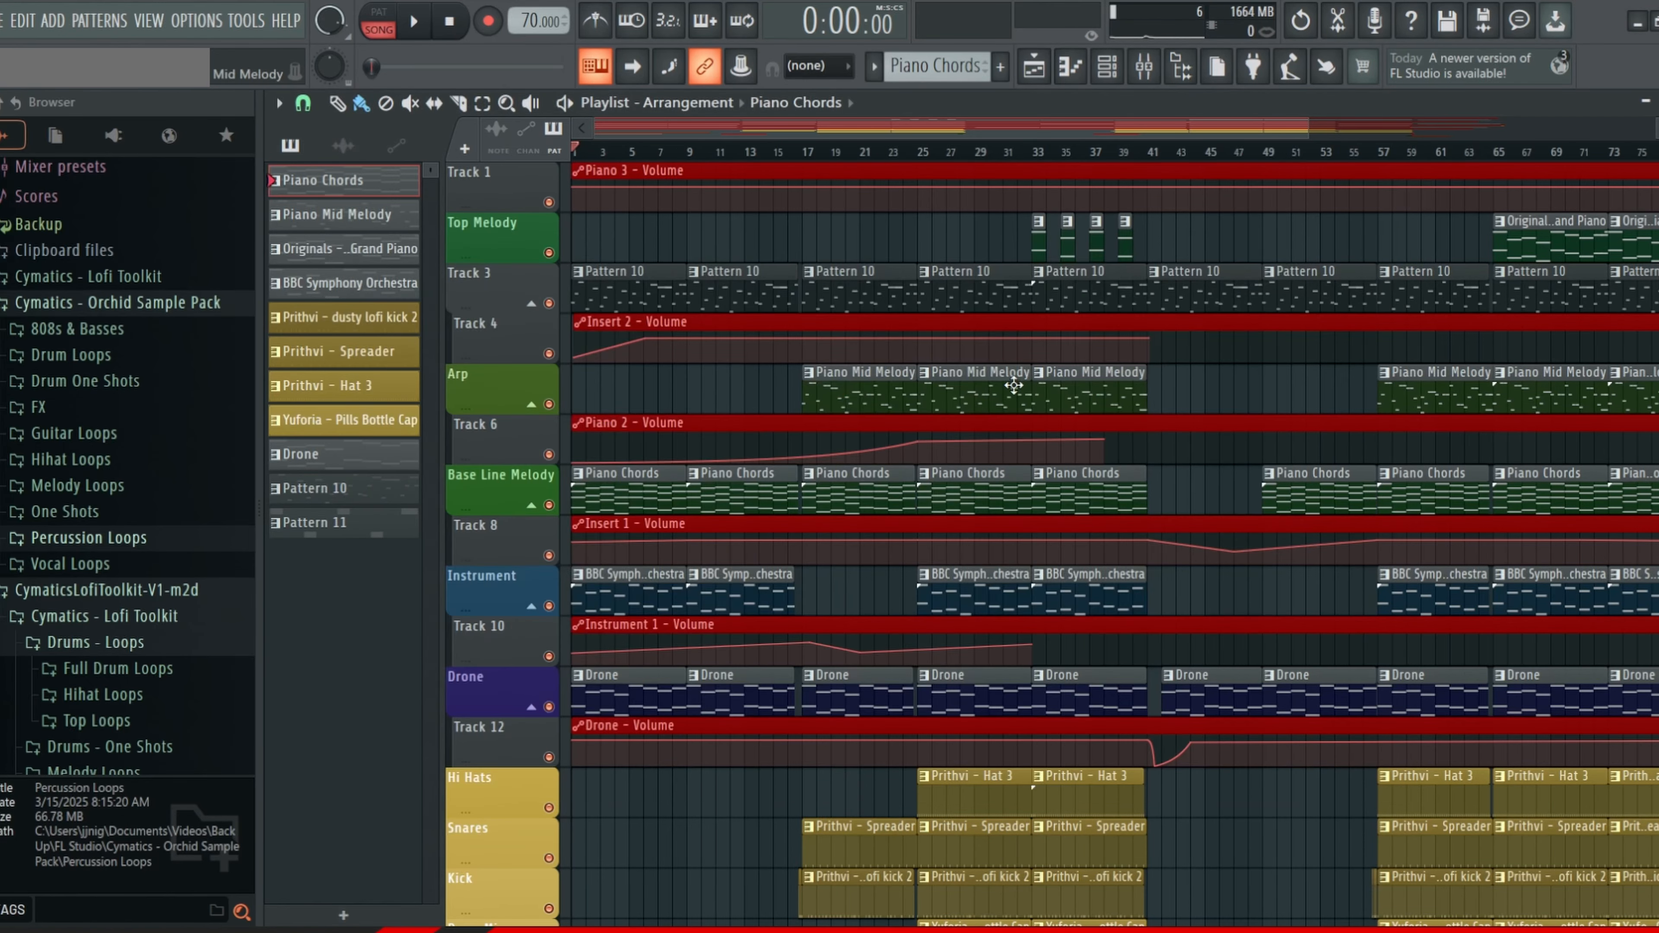
Step: Inspect the Fruity soft clipper and Maximus on the mixer's Master track, then close the plugins and the mixer
scroll(1111, 536, down, 2)
scroll(1111, 536, down, 1)
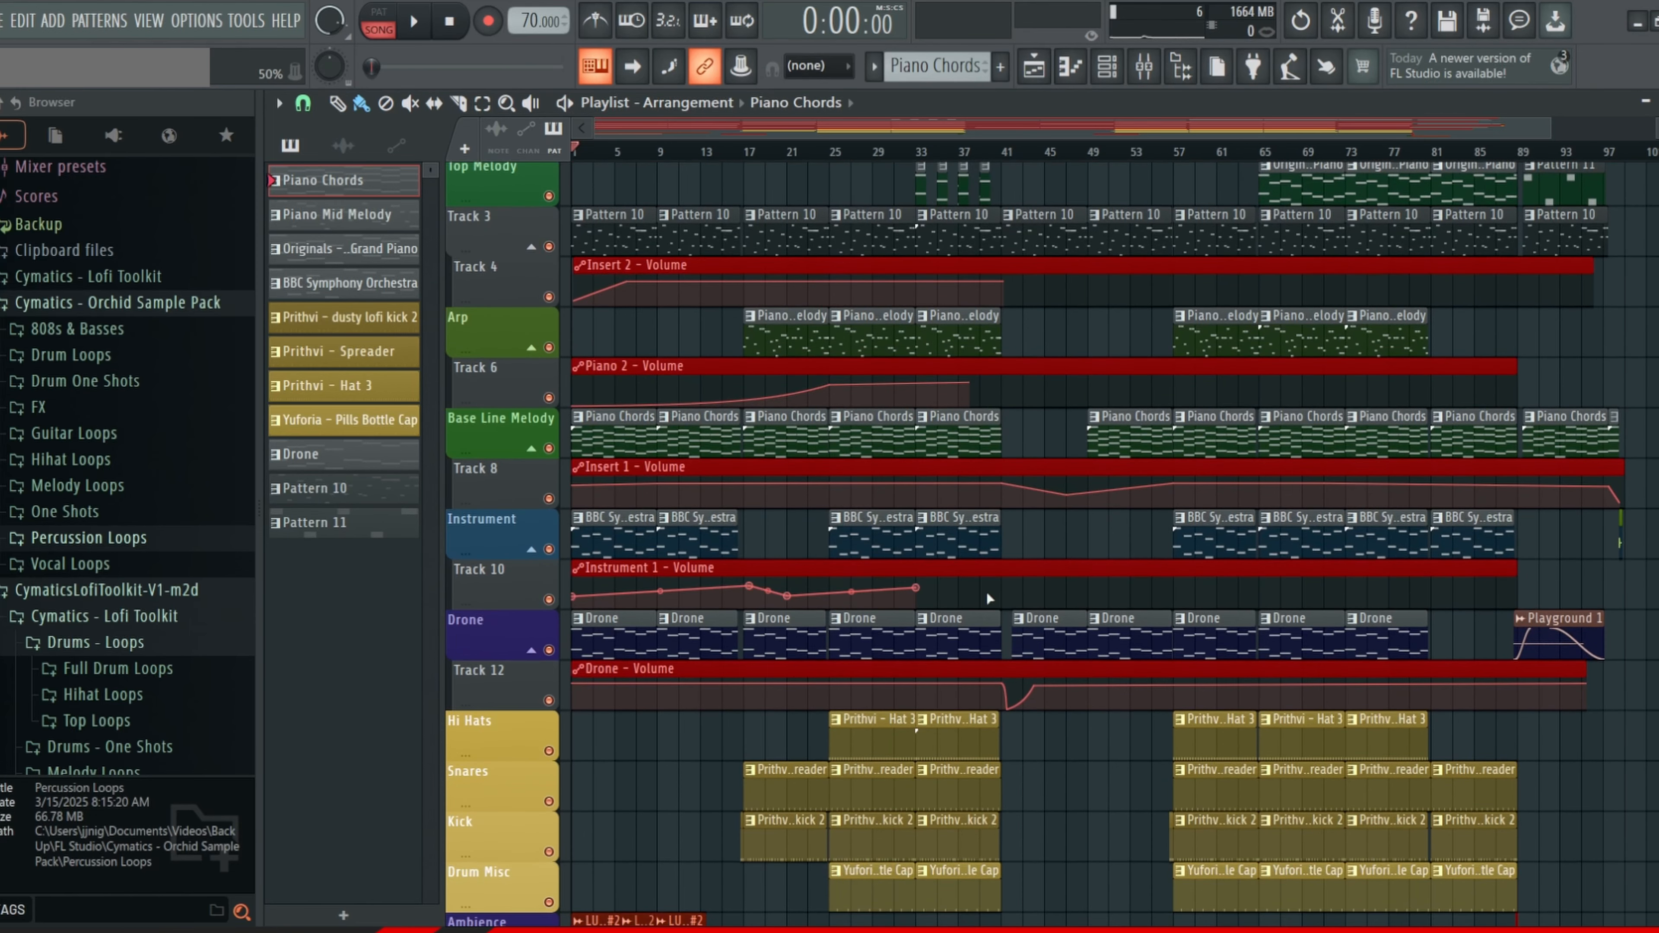
scroll(987, 592, down, 5)
scroll(869, 418, up, 6)
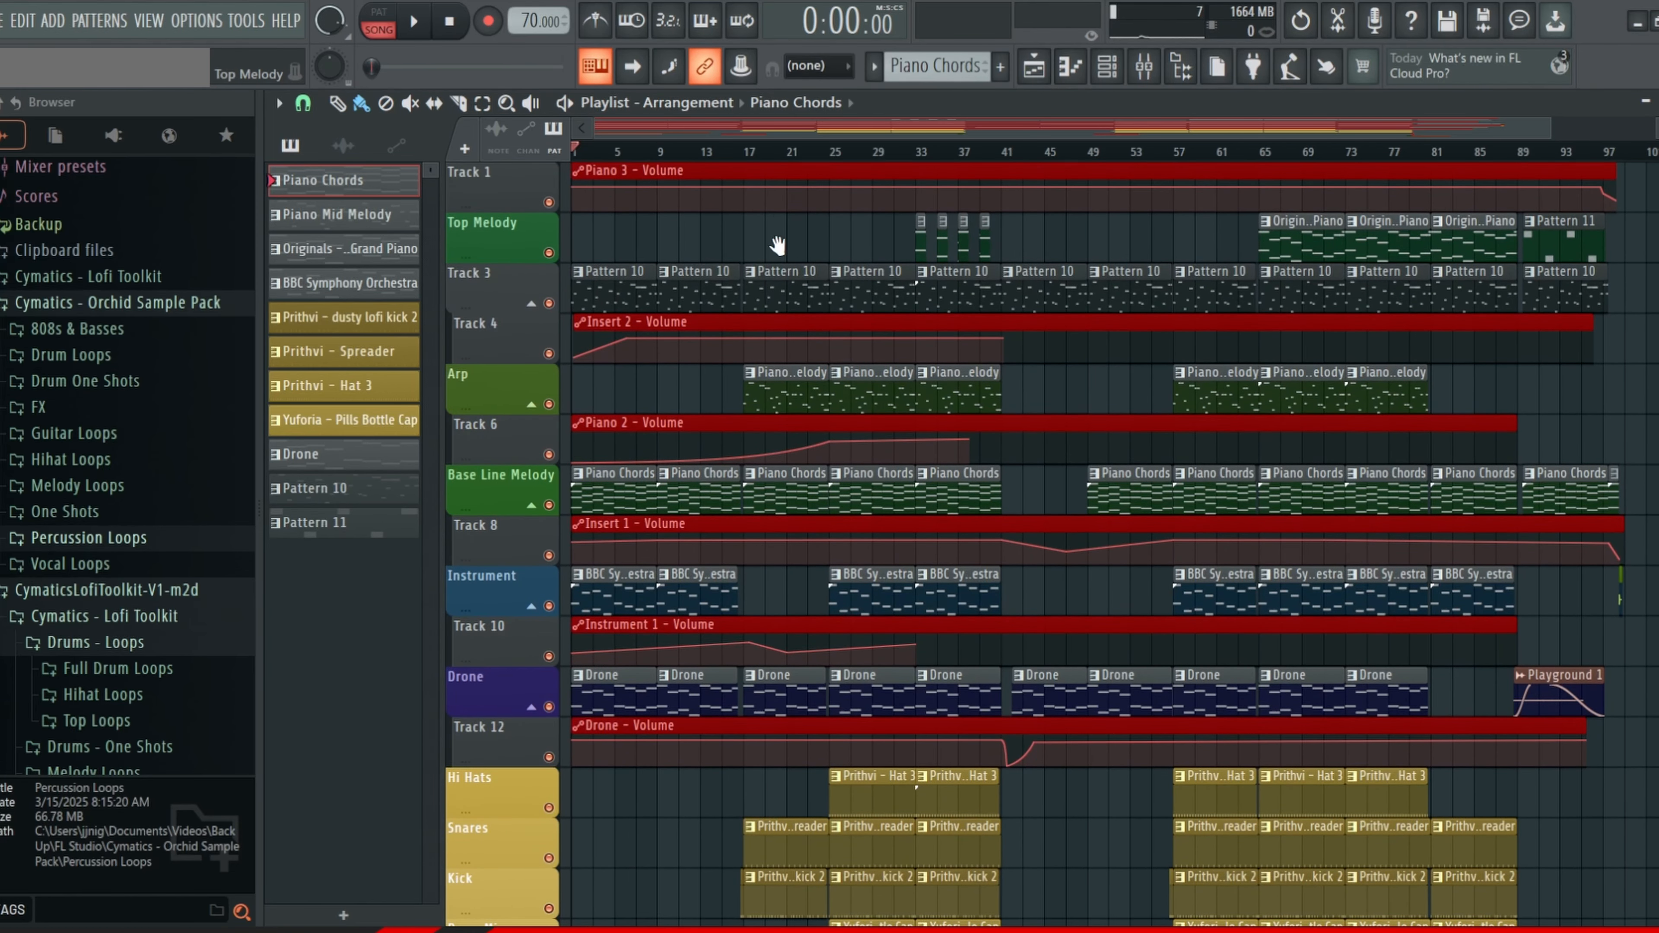
click(1144, 66)
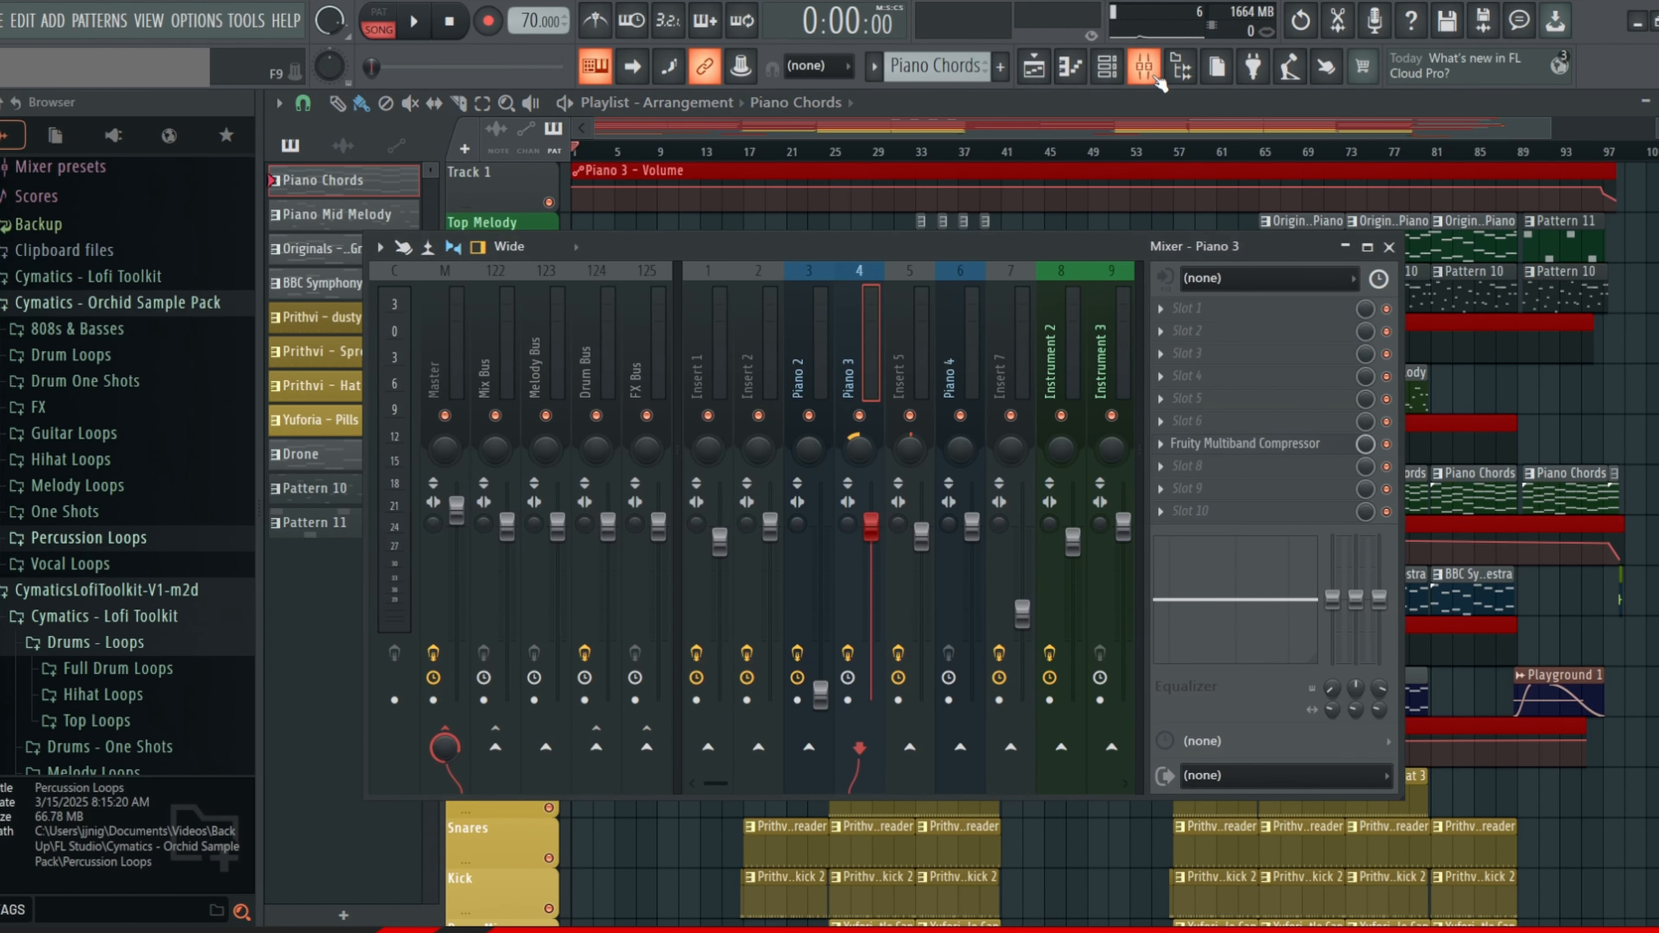
click(449, 393)
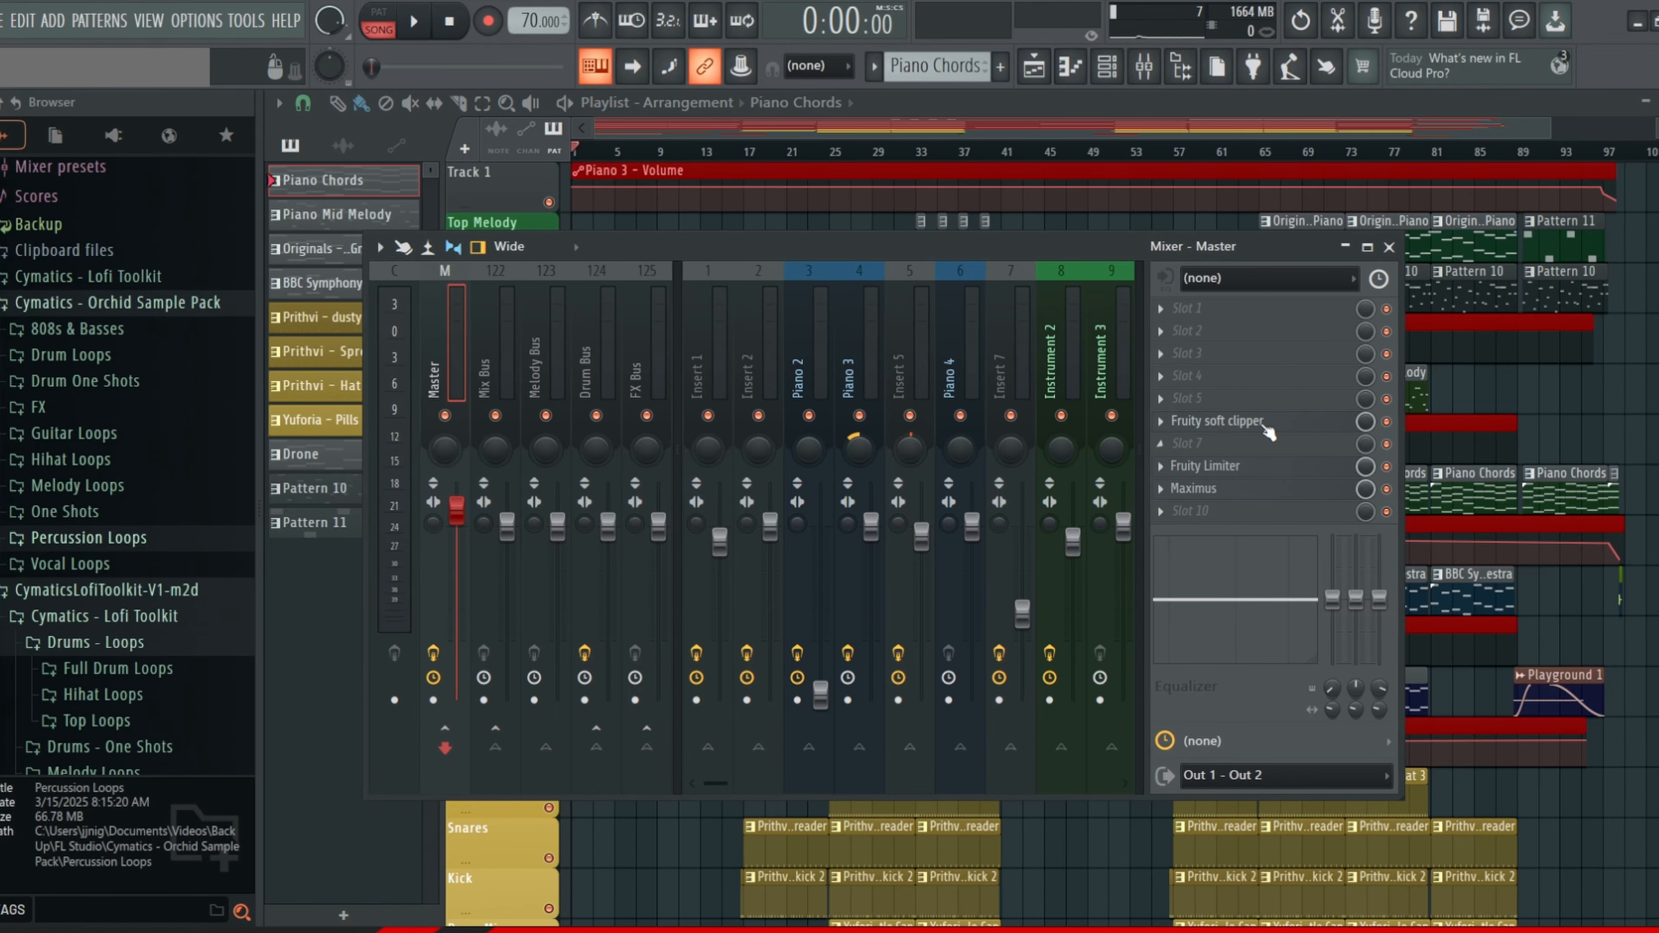
click(1264, 422)
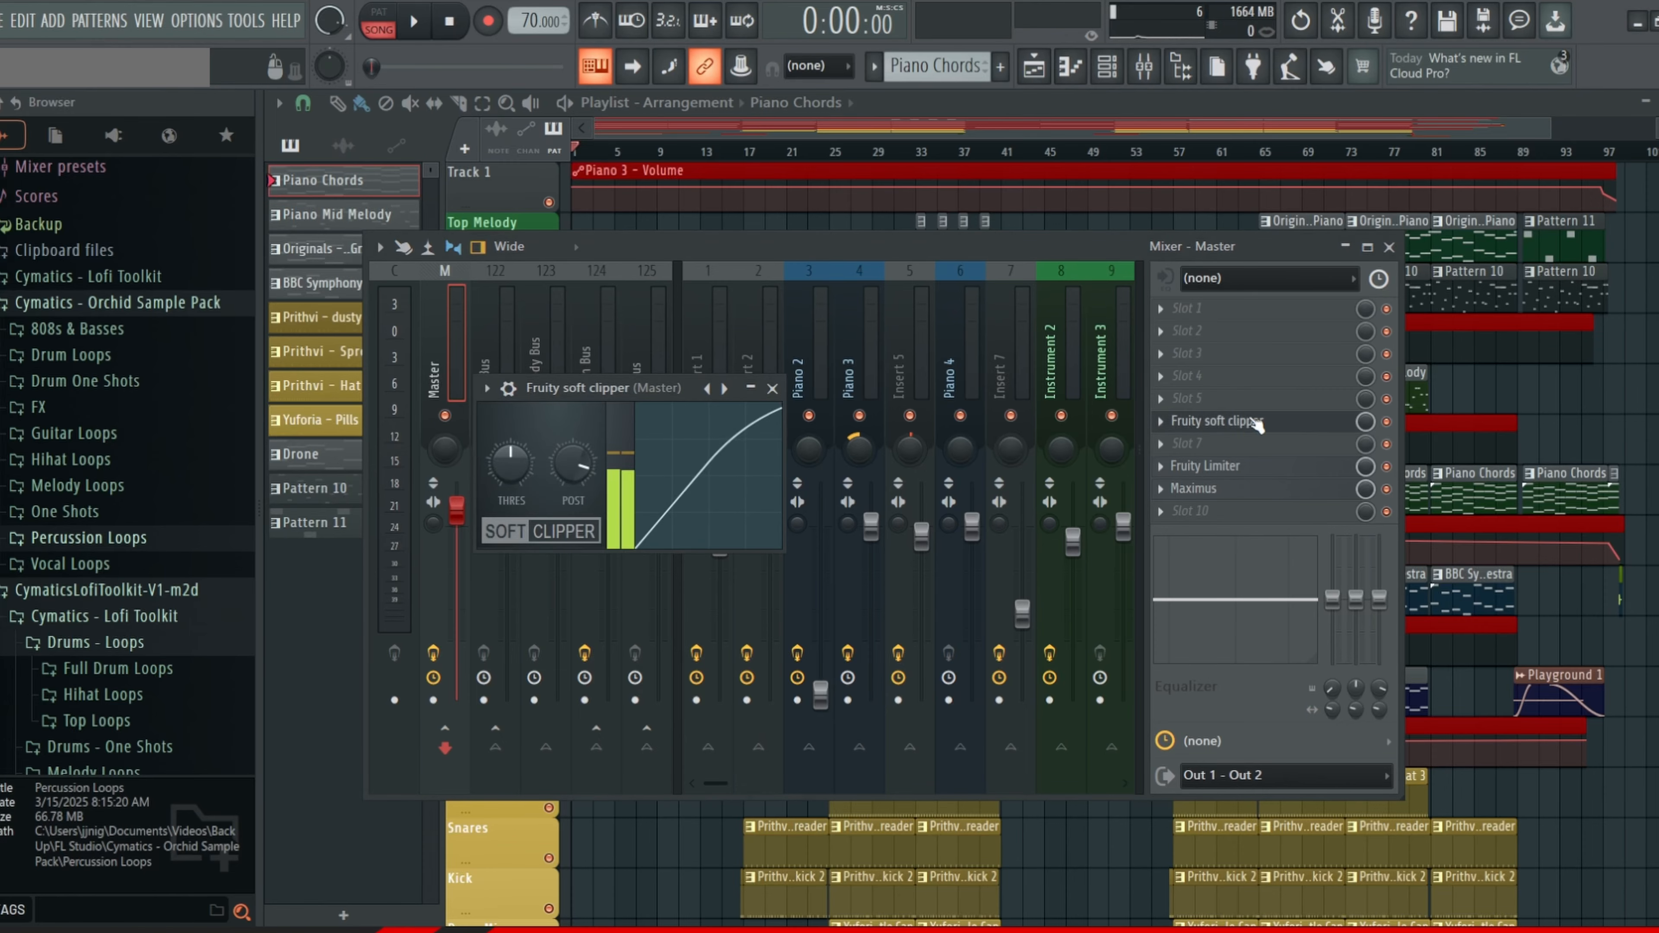
click(774, 390)
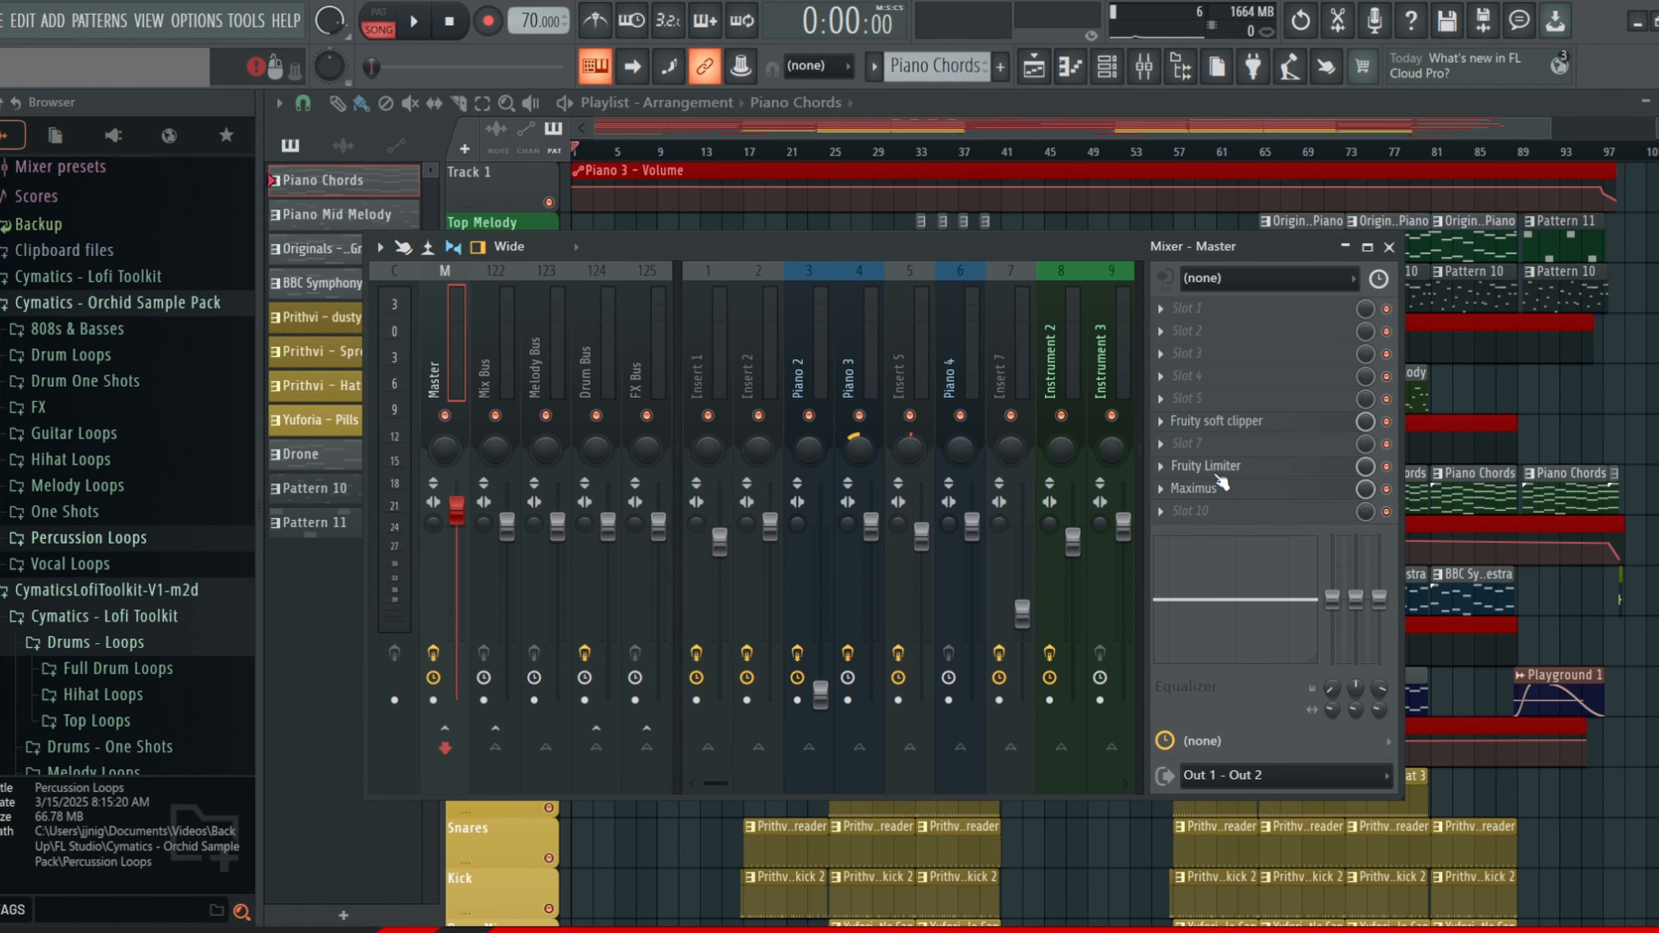
click(1205, 488)
click(1015, 235)
click(1389, 247)
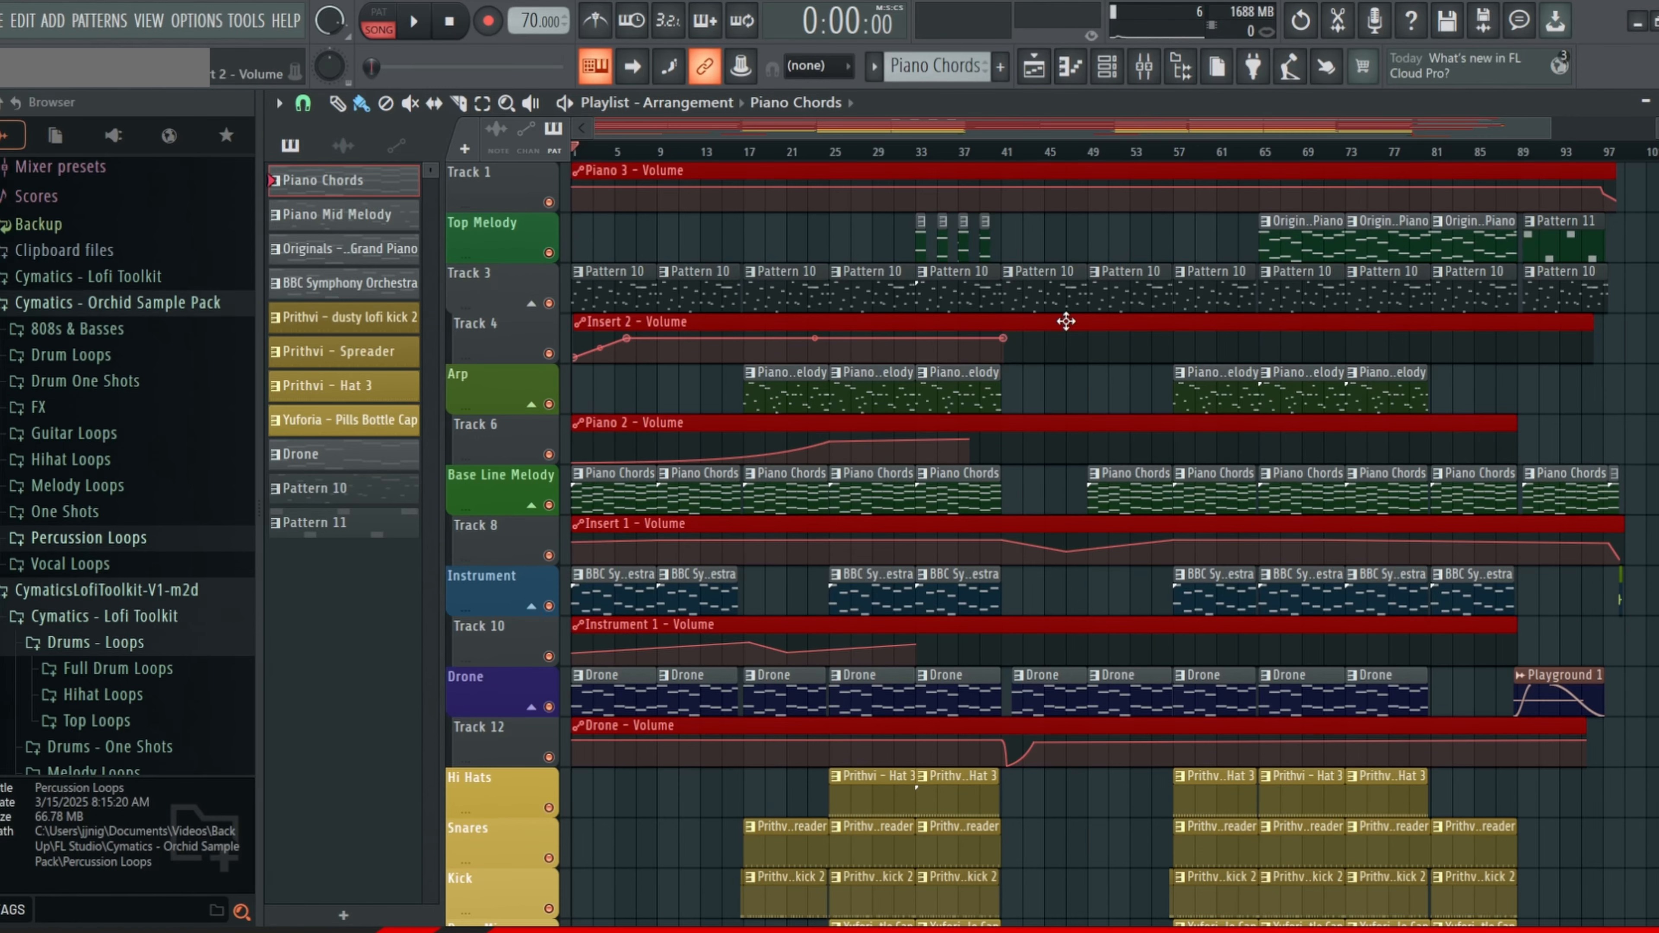
Step: View the instrument and drum channels in the channel rack, then return to the playlist
scroll(1070, 381, up, 1)
scroll(1070, 381, down, 1)
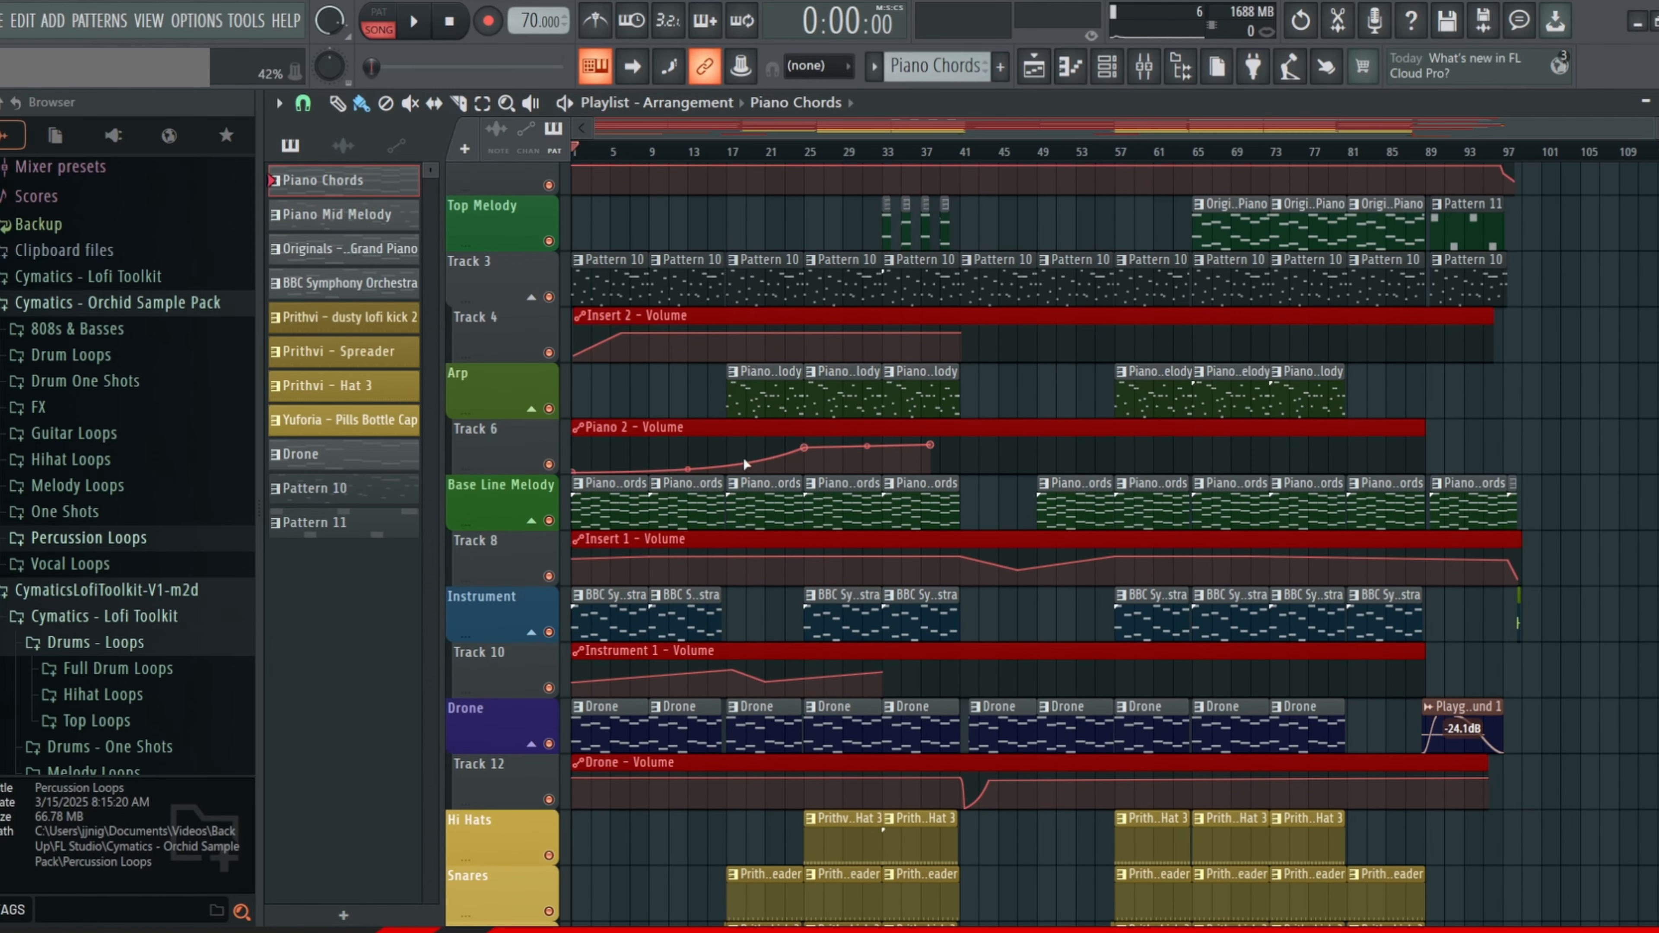
mouse_move(1582, 486)
mouse_down()
mouse_move(635, 496)
mouse_move(1579, 485)
mouse_up()
key(F6)
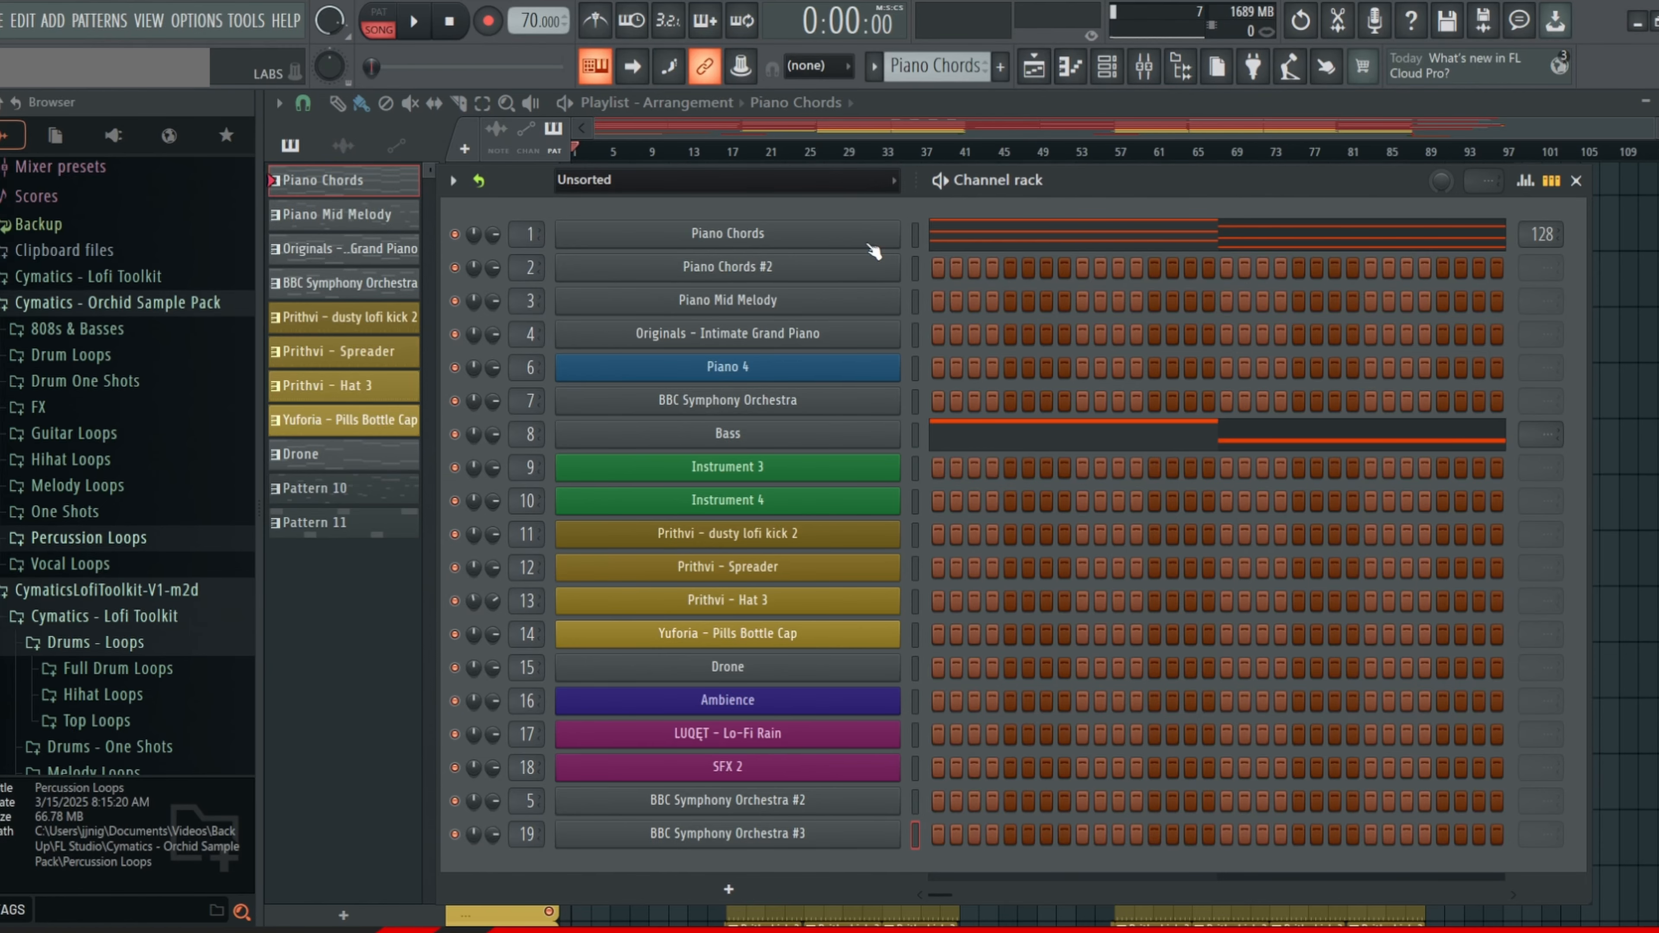
key(F6)
scroll(1165, 335, down, 1)
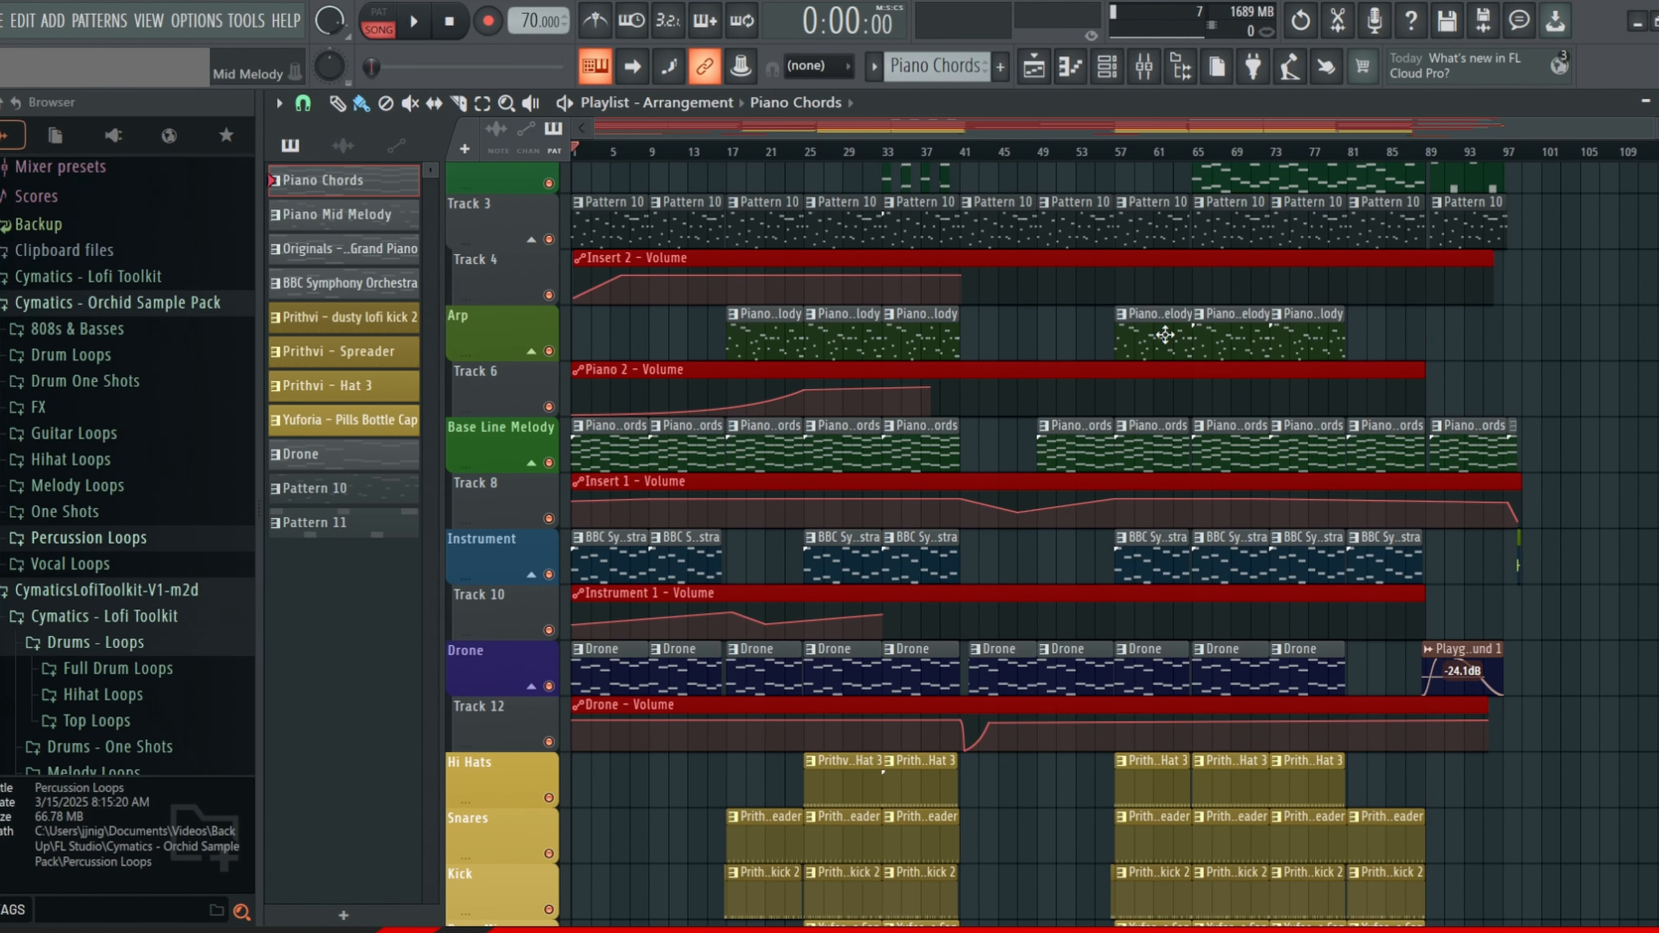
scroll(1045, 354, up, 1)
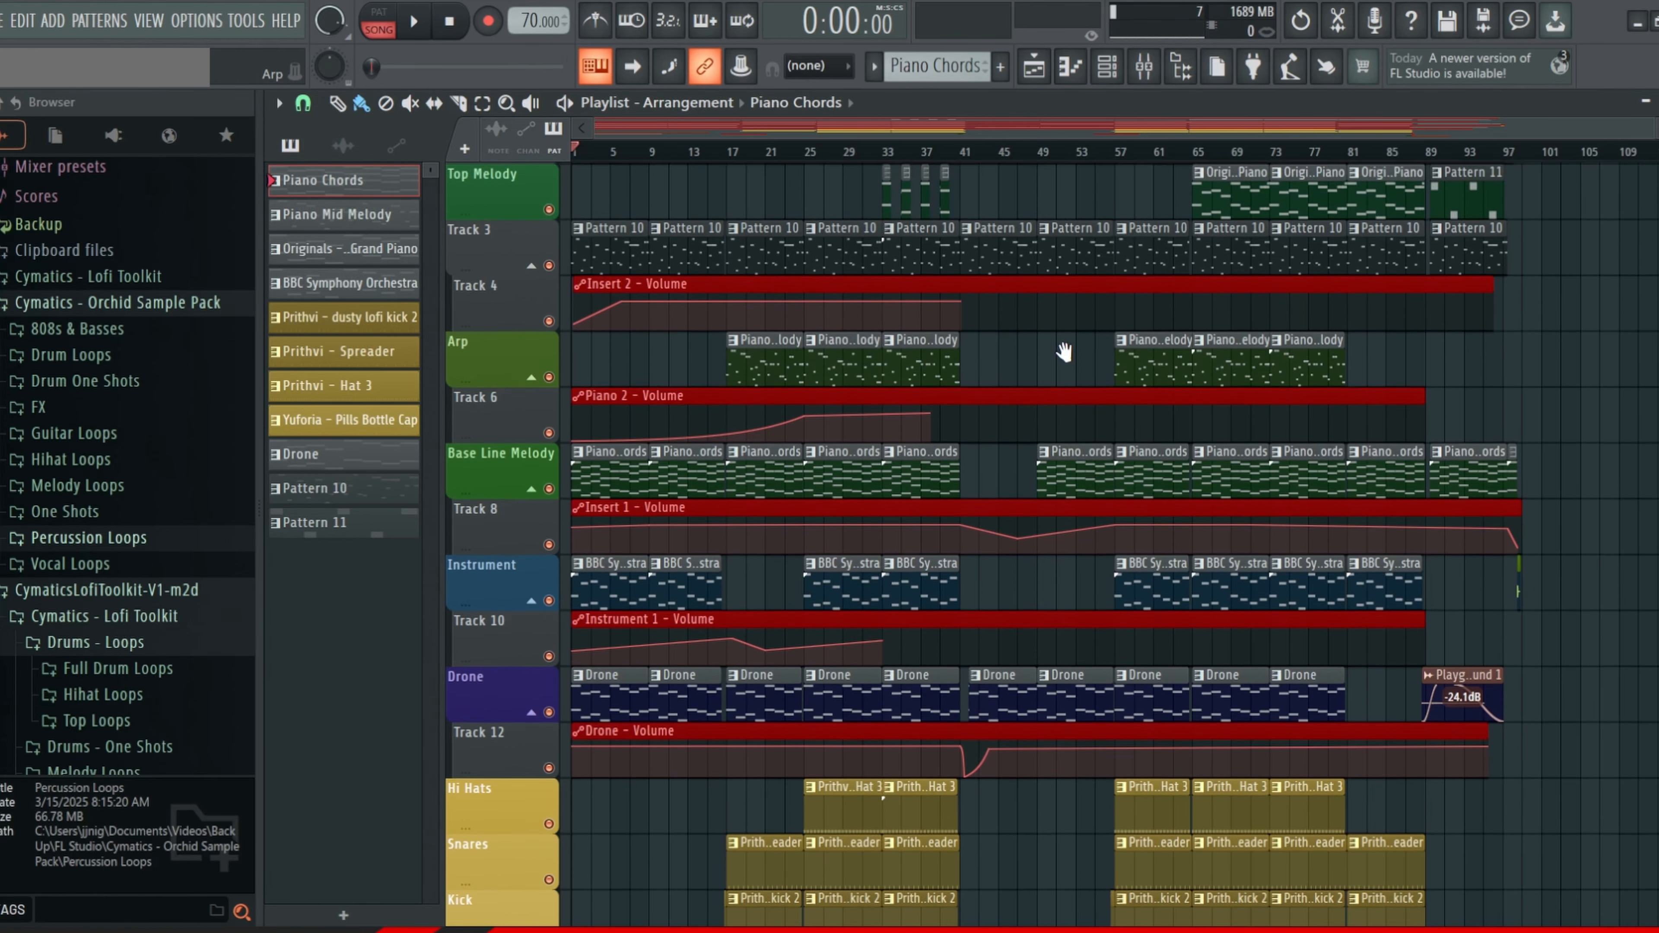
scroll(1059, 348, up, 1)
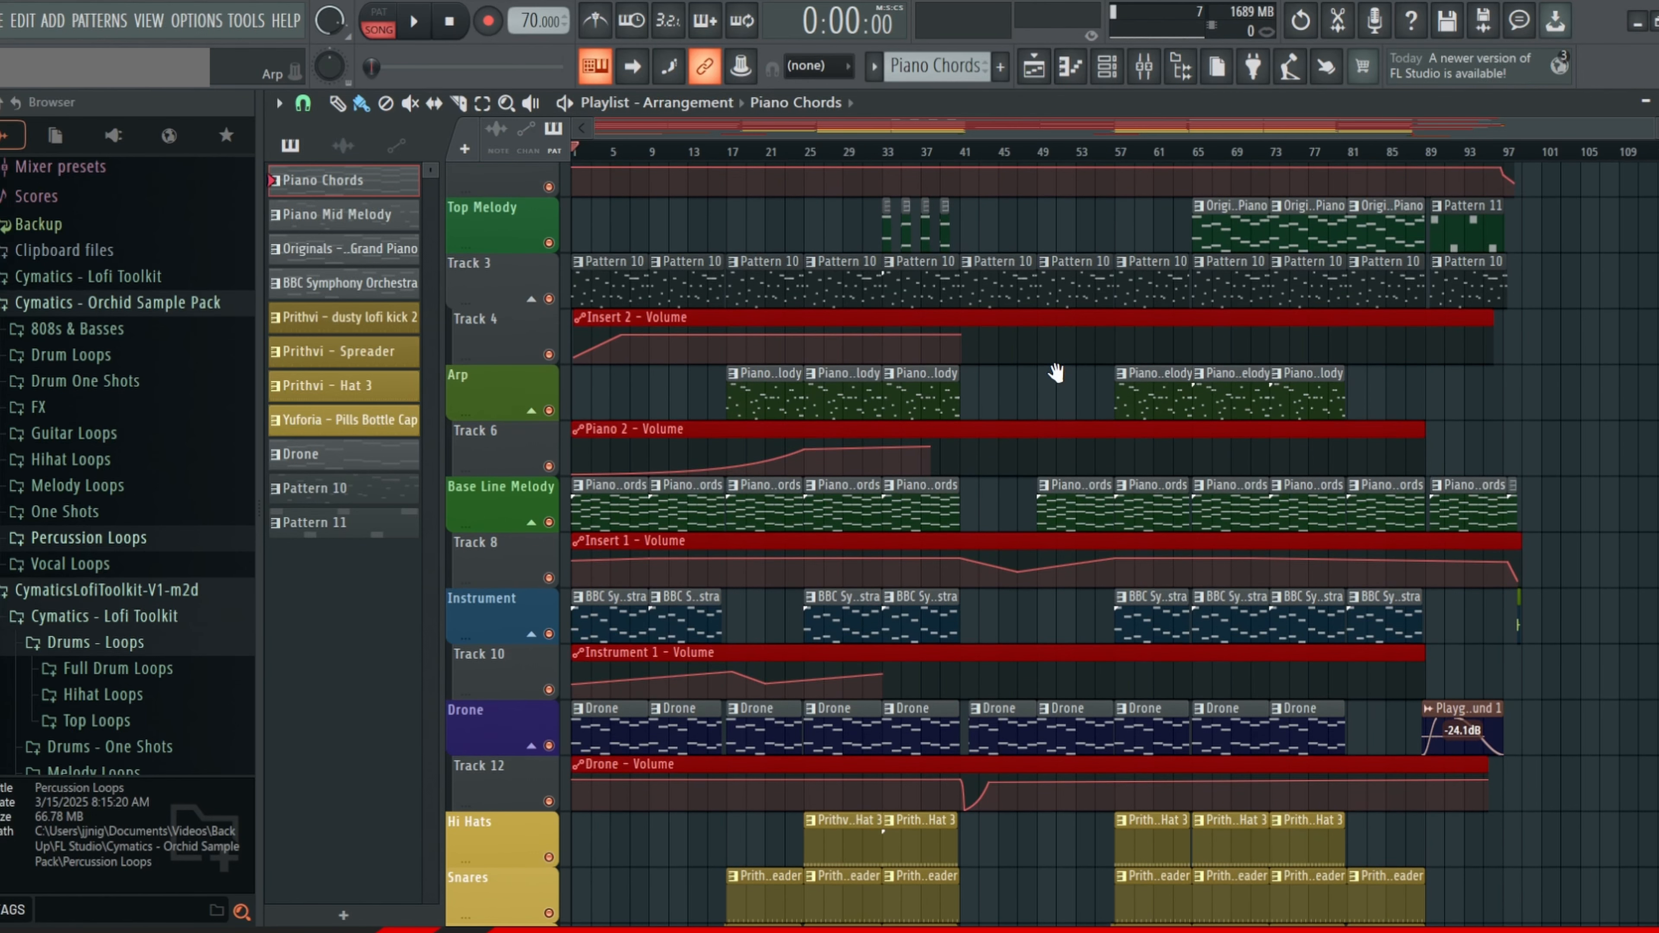
scroll(1045, 405, down, 1)
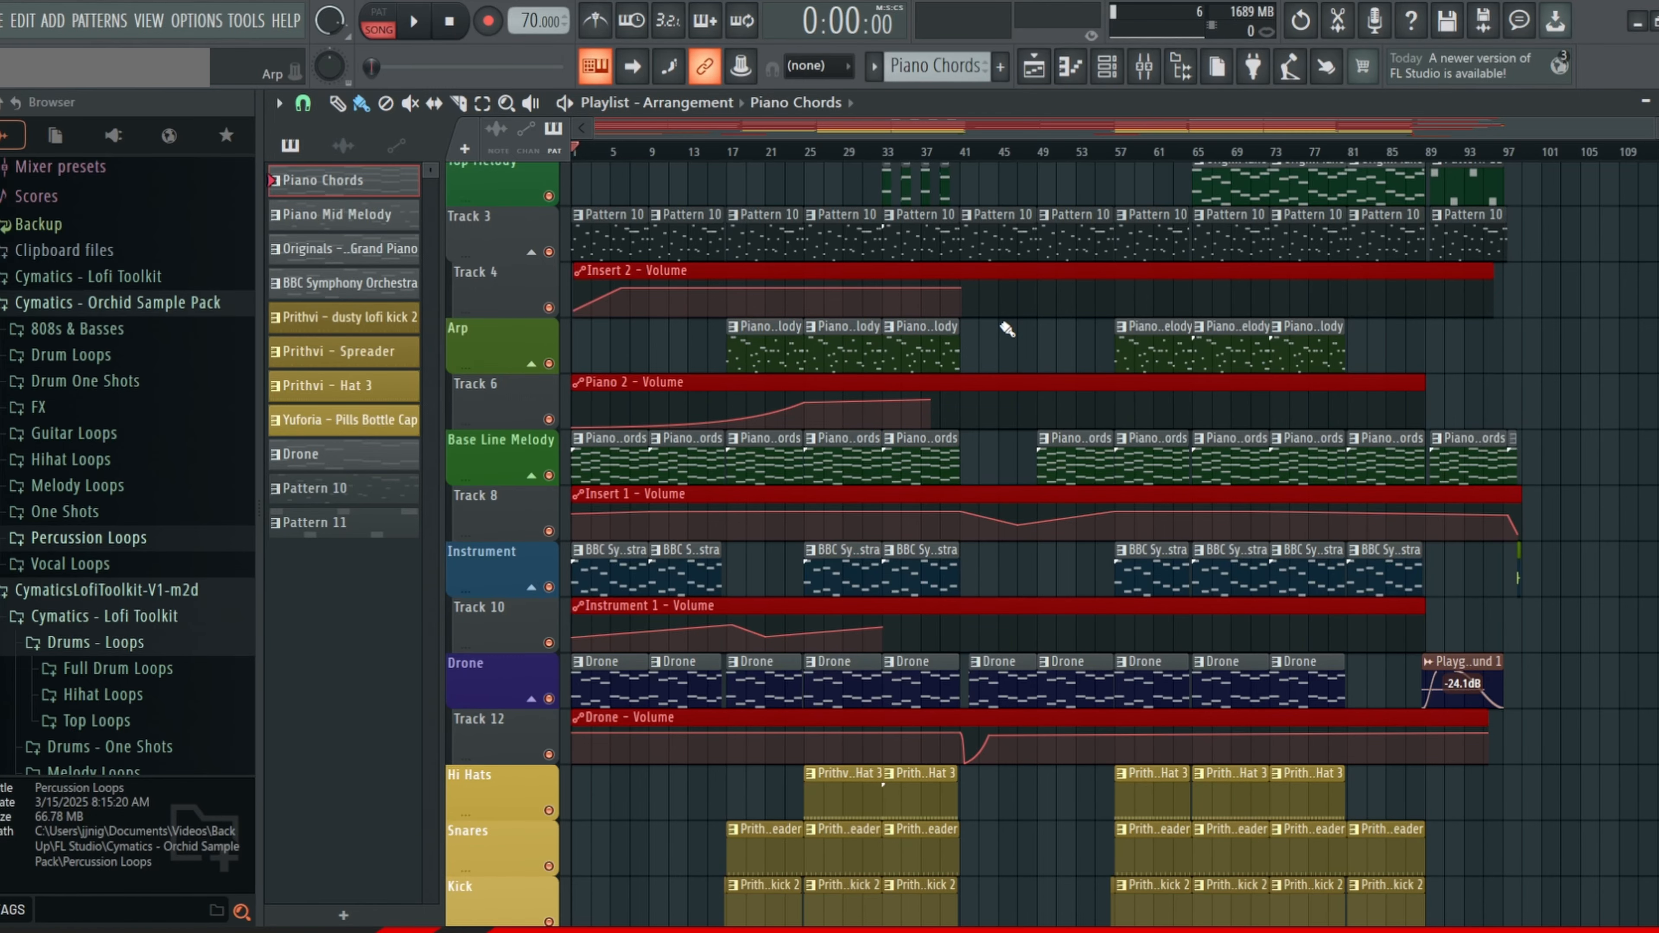
scroll(1043, 330, up, 3)
drag(1044, 327, 1206, 354)
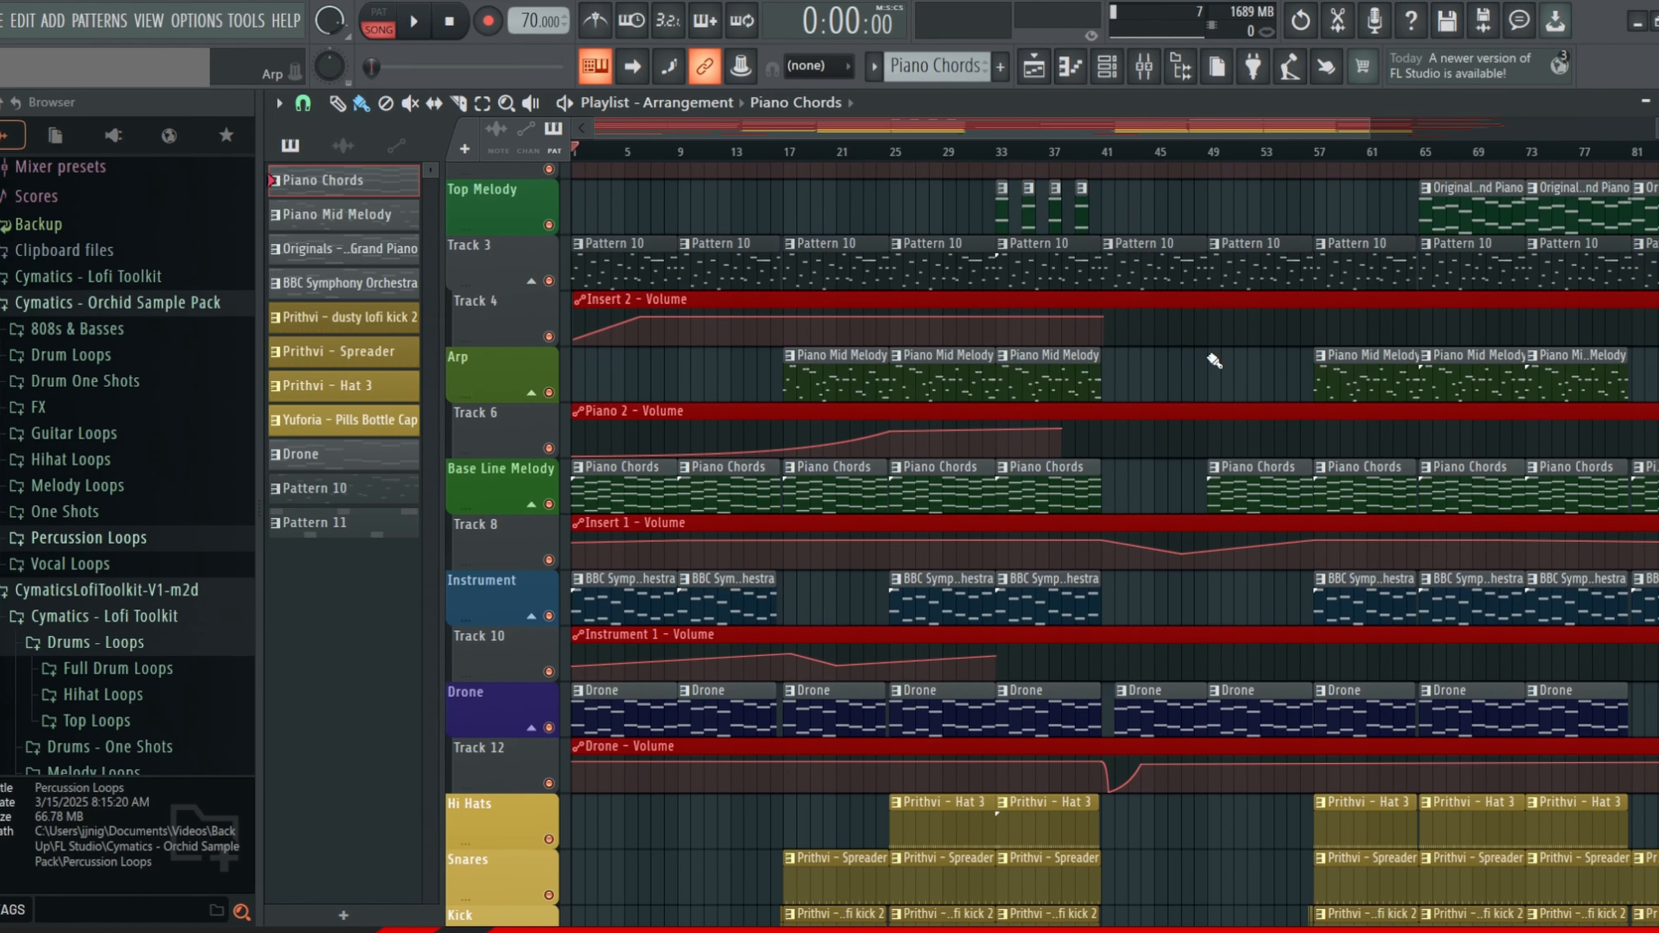